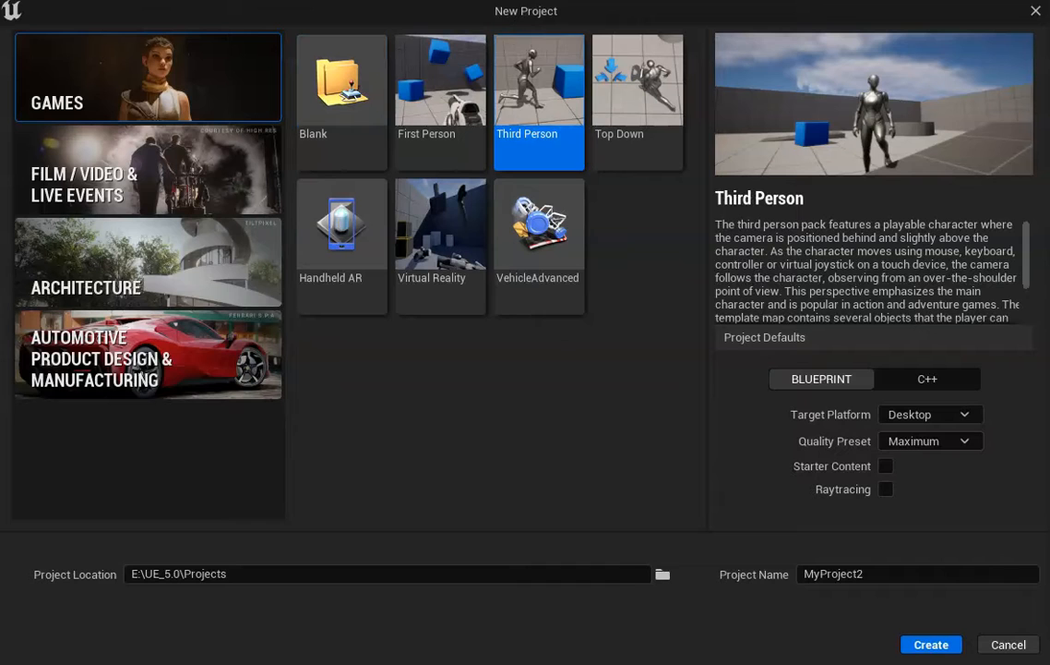
# Create a Third Person project named TheChatmansBow and add the Starter Content pack to it
pyautogui.moveTo(872, 574); pyautogui.dragTo(801, 574)
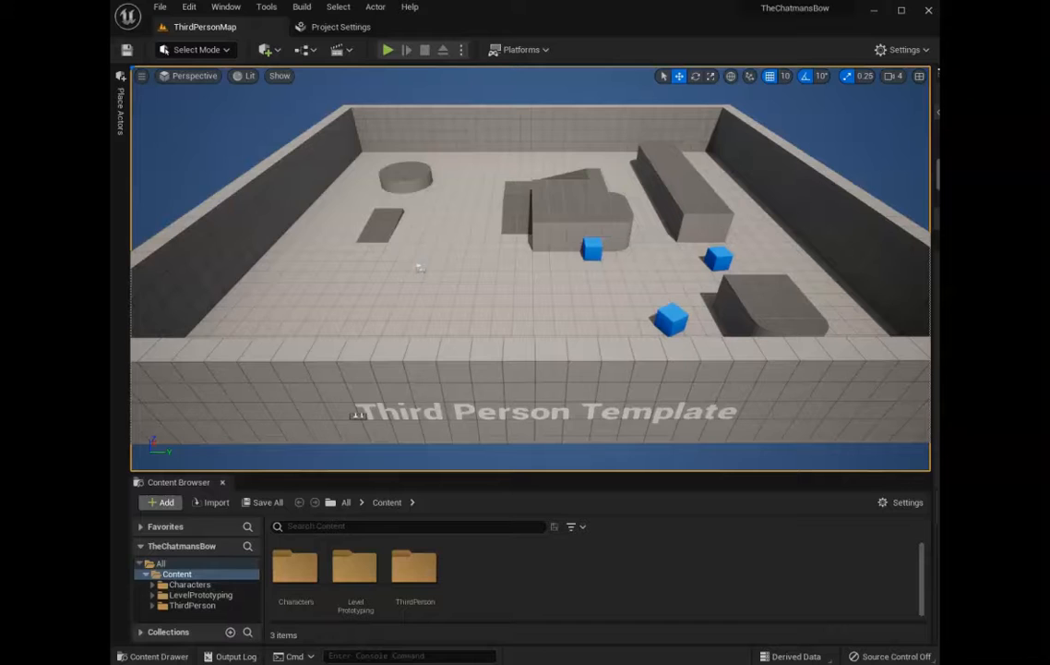
pyautogui.click(162, 502)
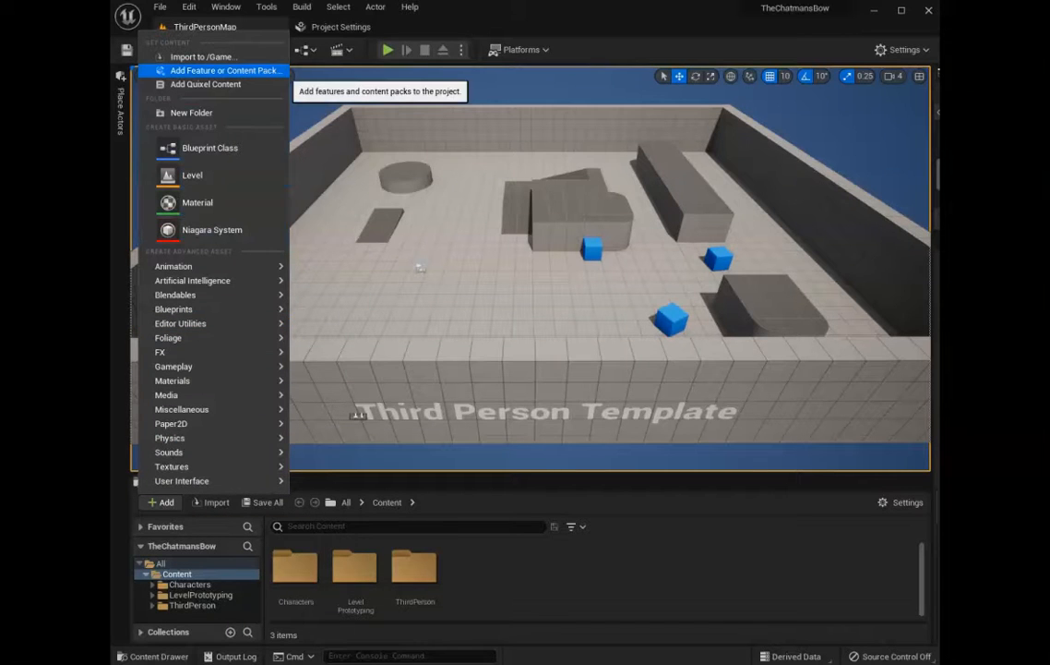
pyautogui.click(227, 71)
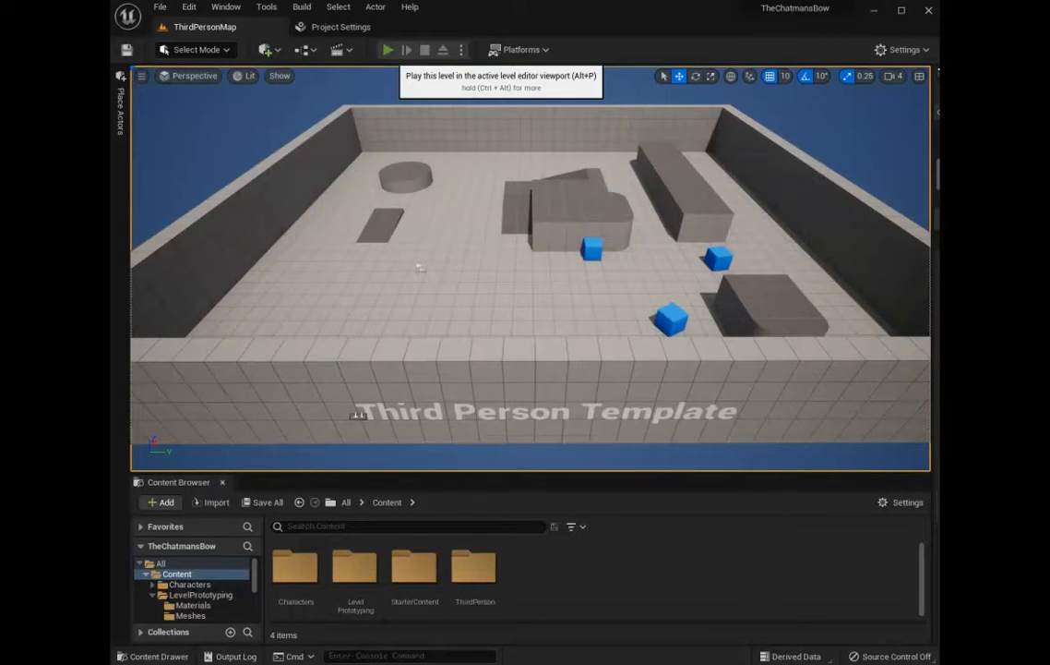
# Play-test the third-person level with the default character and end the play session
pyautogui.click(387, 50)
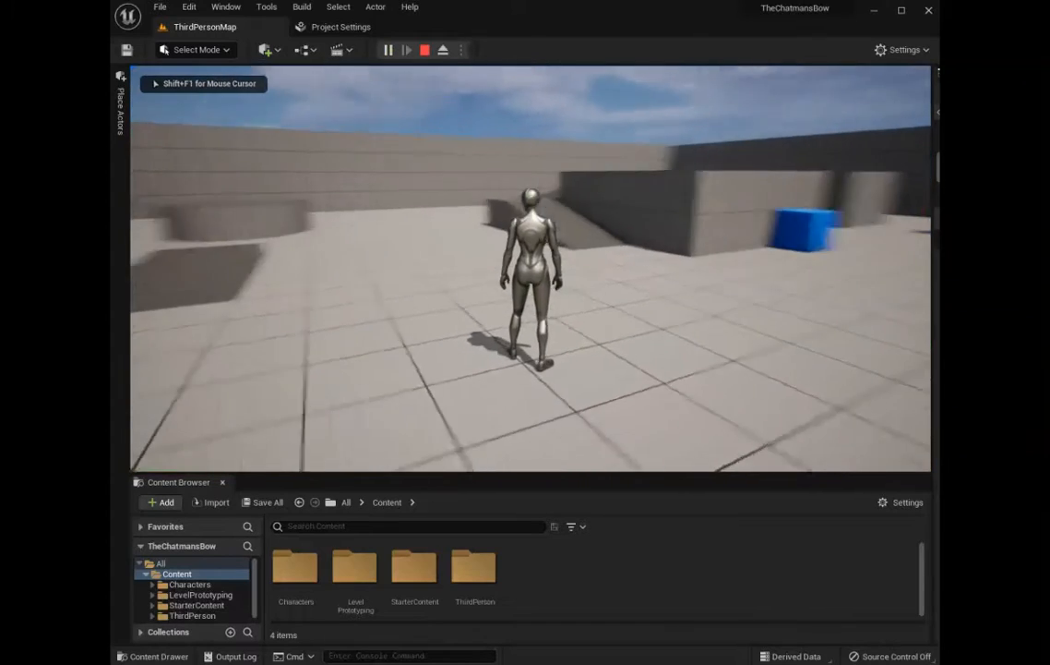
pyautogui.press('Escape')
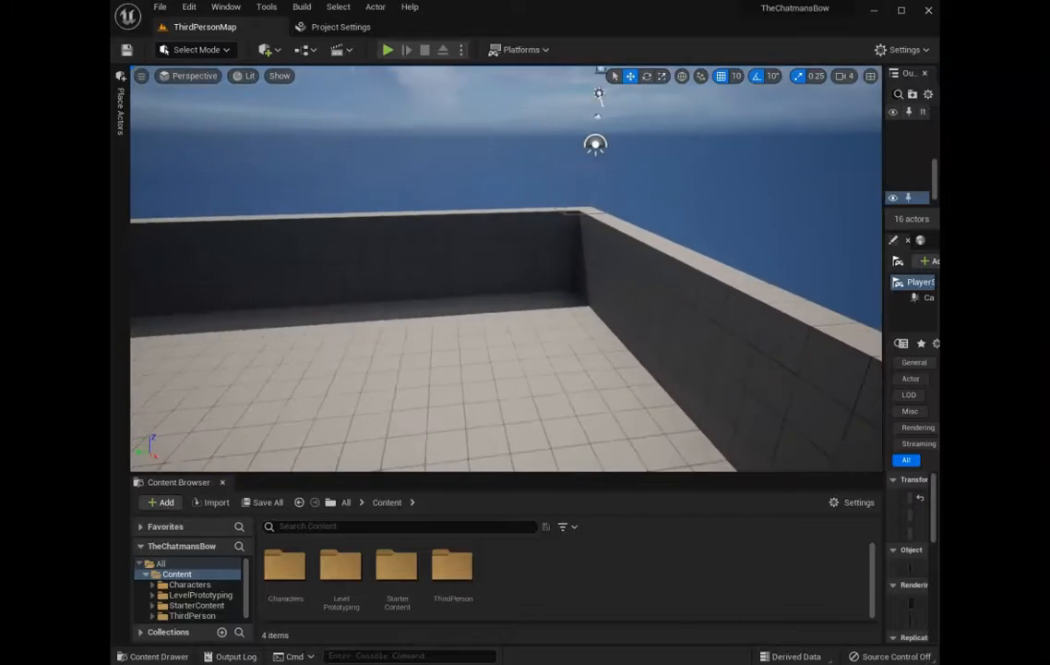
pyautogui.moveTo(505, 268); pyautogui.dragTo(300, 245, button='right')
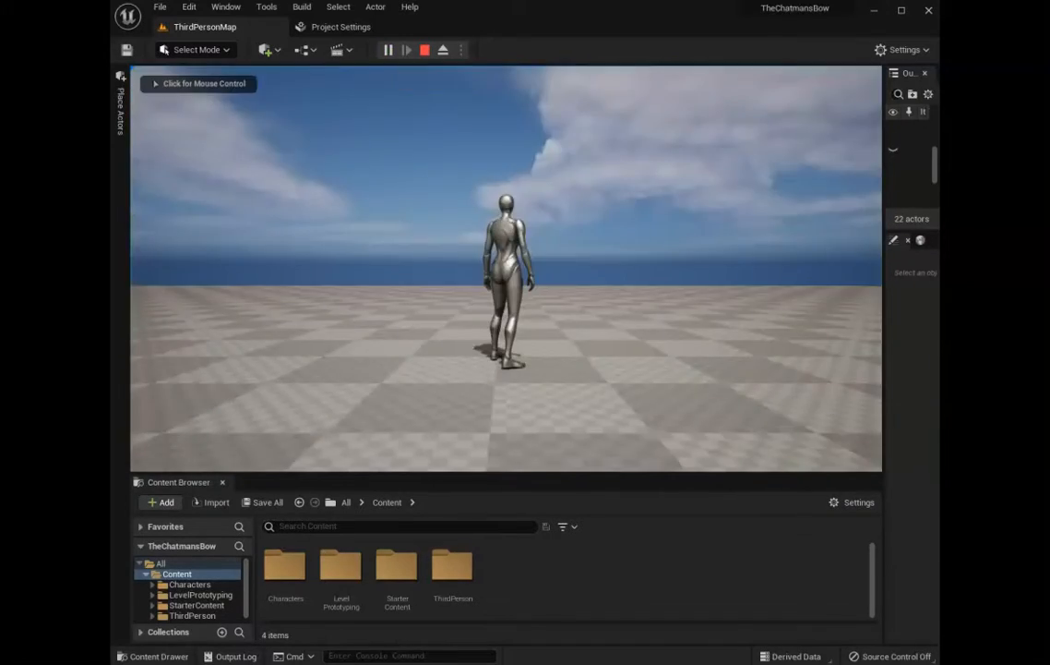
pyautogui.click(505, 268)
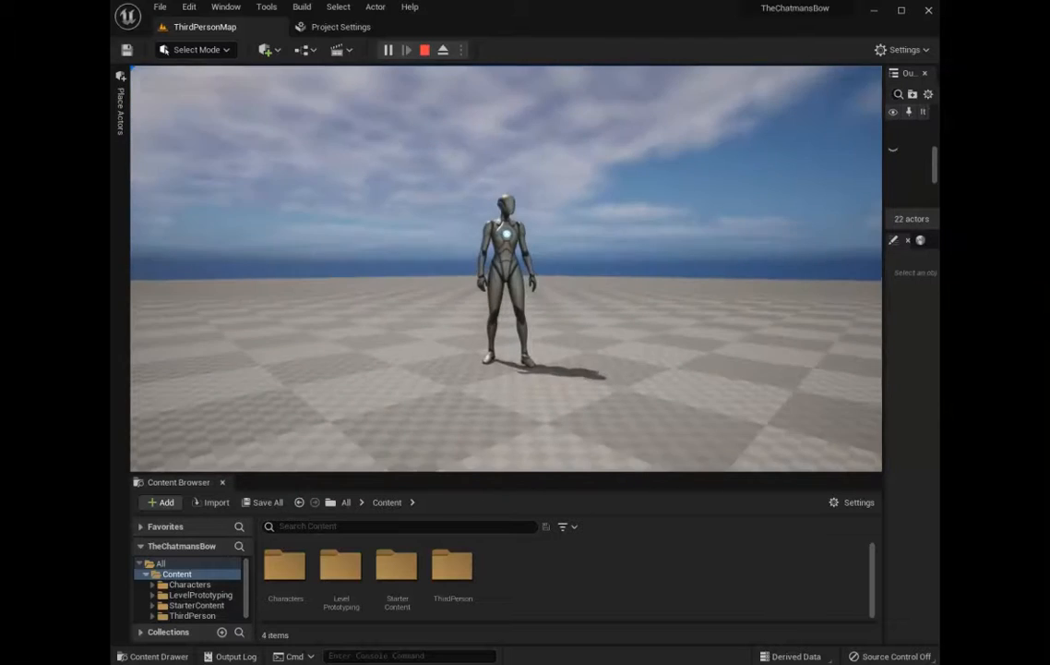
pyautogui.press('Escape')
# Rename the BP_ThirdPersonCharacter blueprint in the ThirdPerson Blueprints folder to Adam_BP
pyautogui.doubleClick(452, 565)
pyautogui.click(285, 567)
pyautogui.doubleClick(285, 568)
pyautogui.click(284, 573)
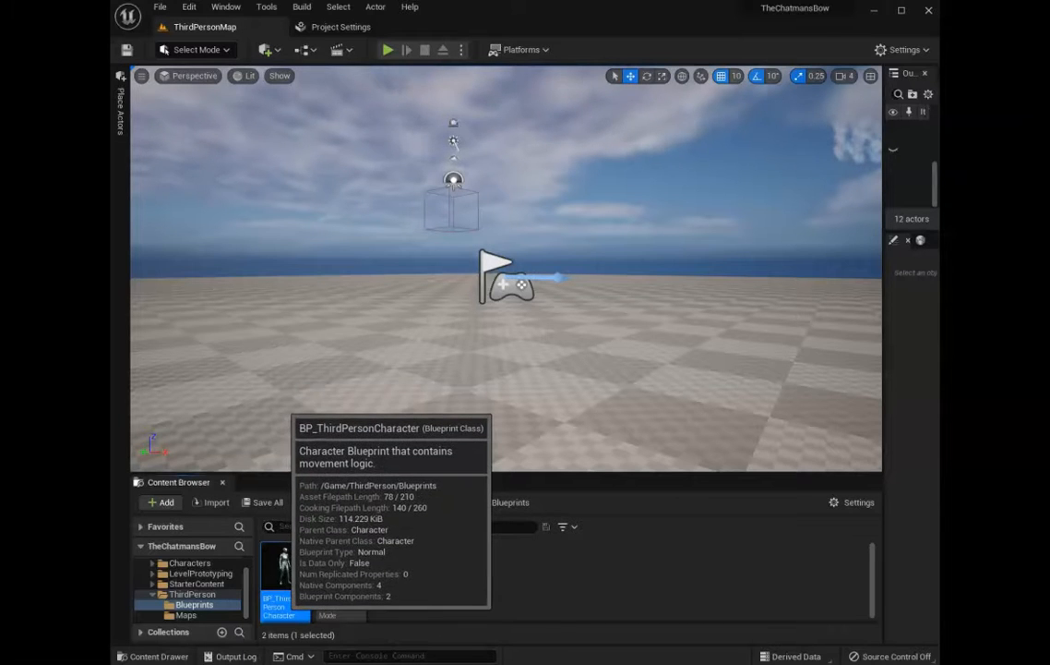
pyautogui.press('F2')
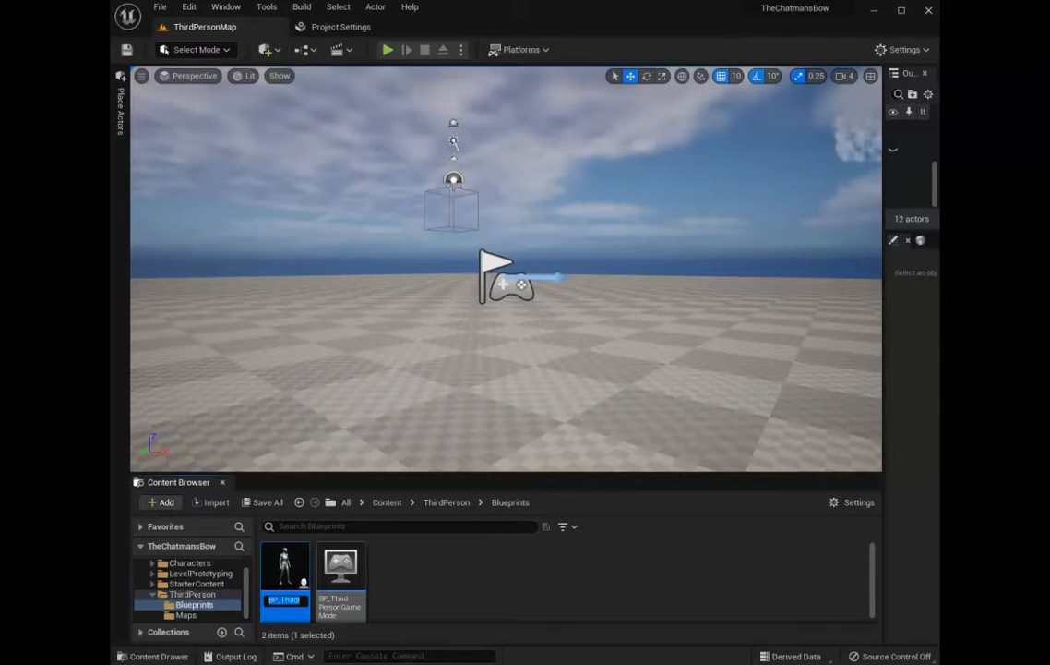
pyautogui.write('Adam_BP')
pyautogui.press('Return')
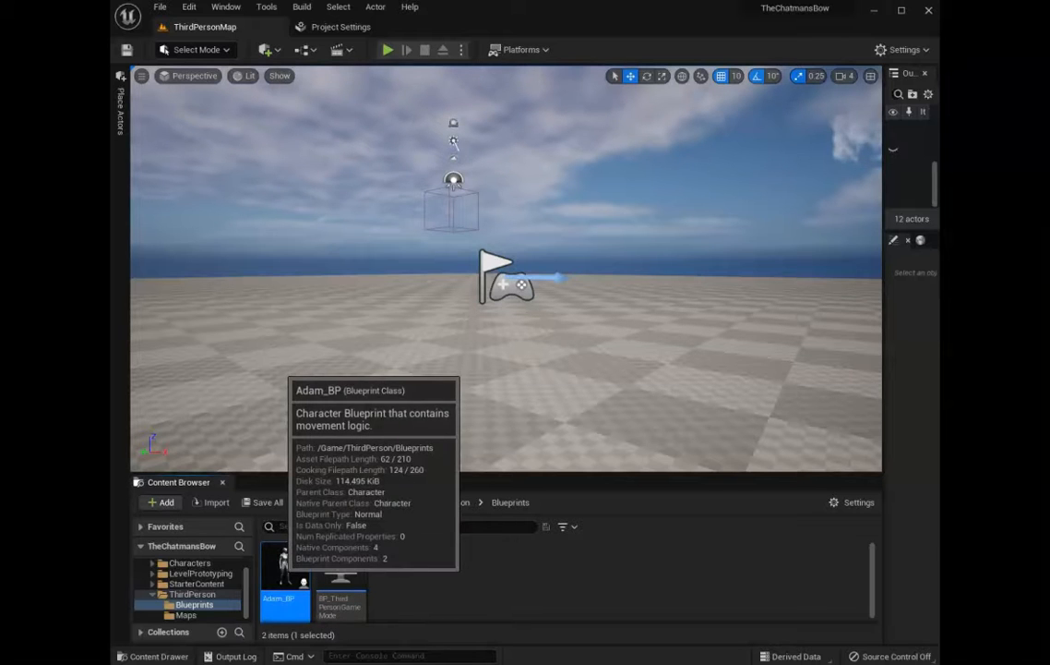
# Set the skeletal mesh of the Adam_BP blueprint's character mesh to SKM_Manny, and compile and save the blueprint
pyautogui.doubleClick(284, 572)
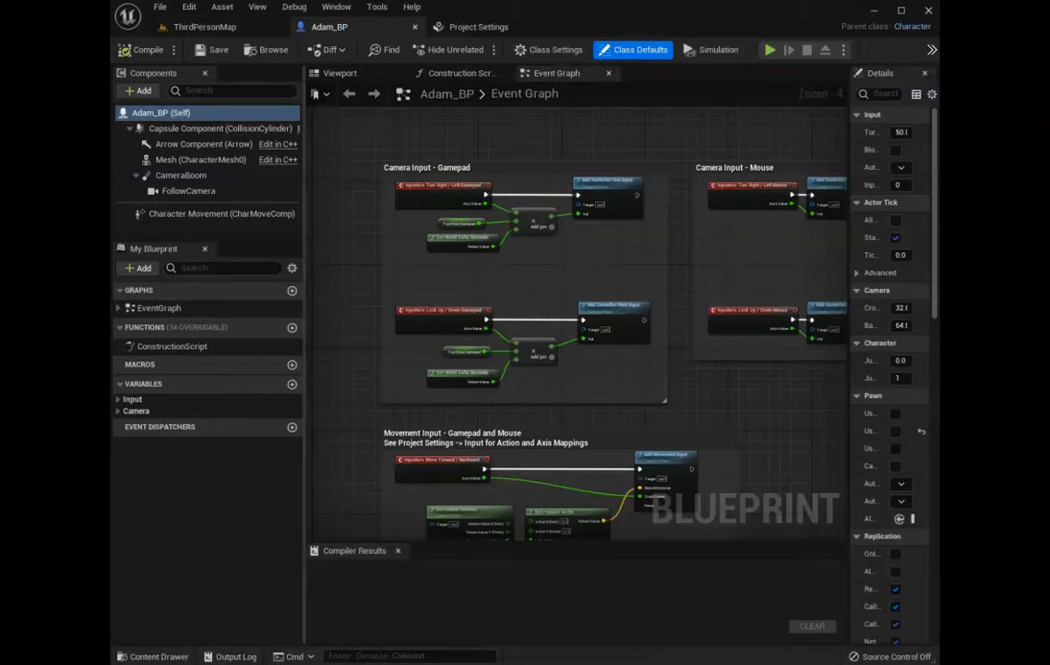
pyautogui.click(339, 73)
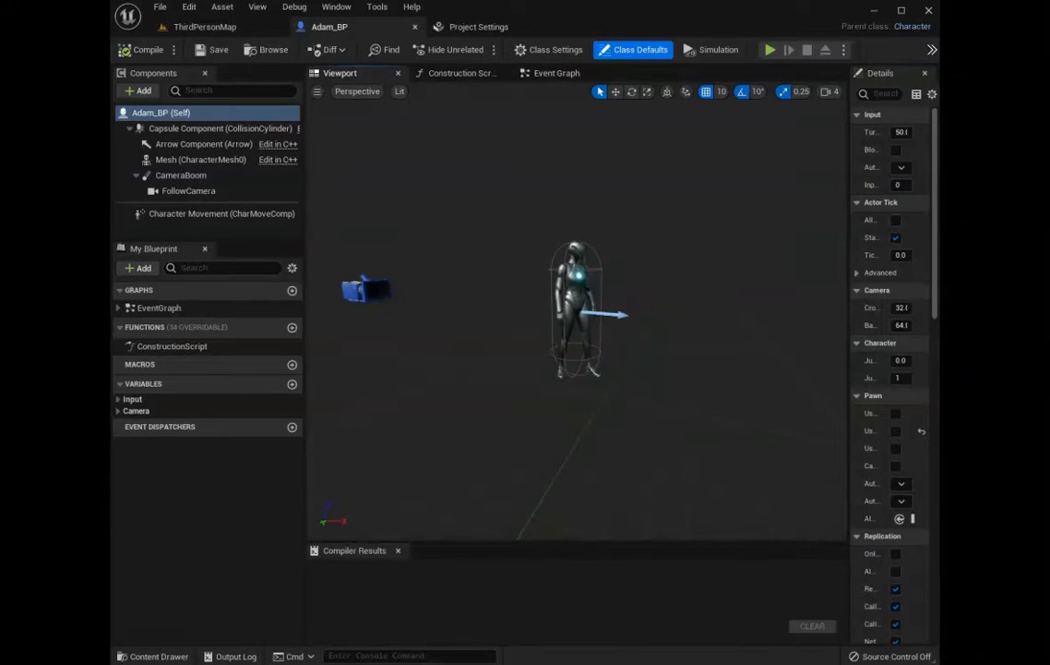
pyautogui.moveTo(849, 369); pyautogui.dragTo(609, 369)
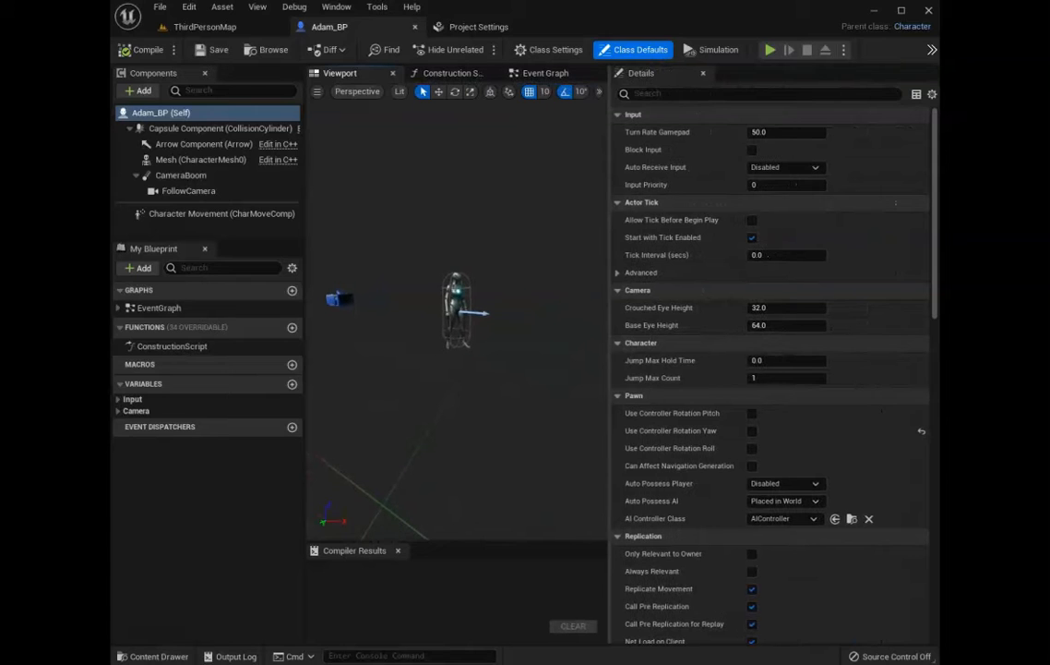
pyautogui.click(456, 312)
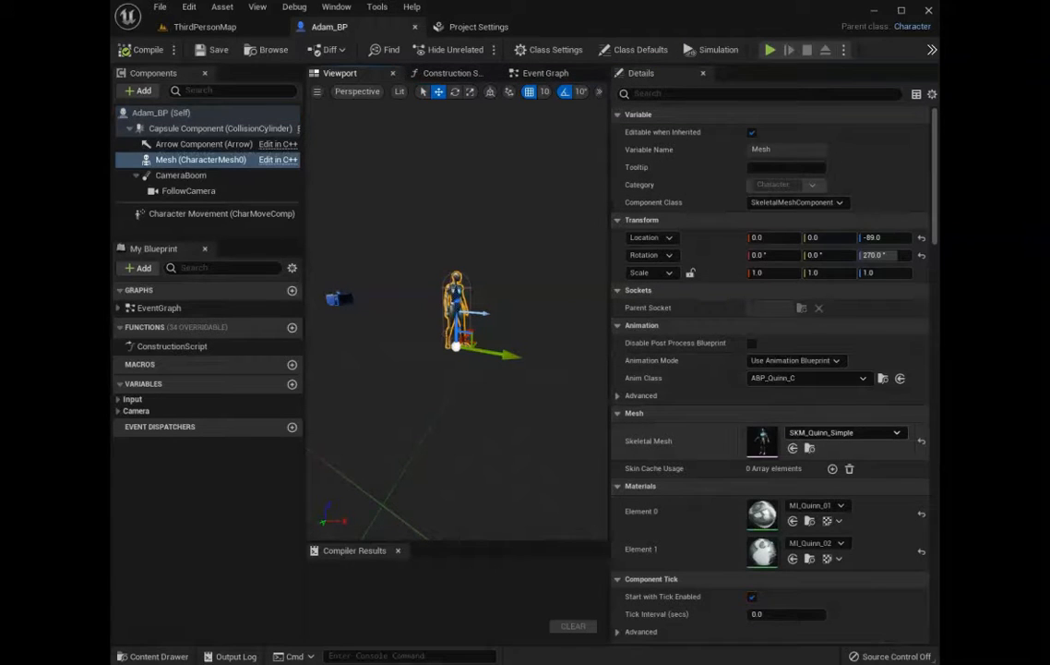
pyautogui.click(842, 432)
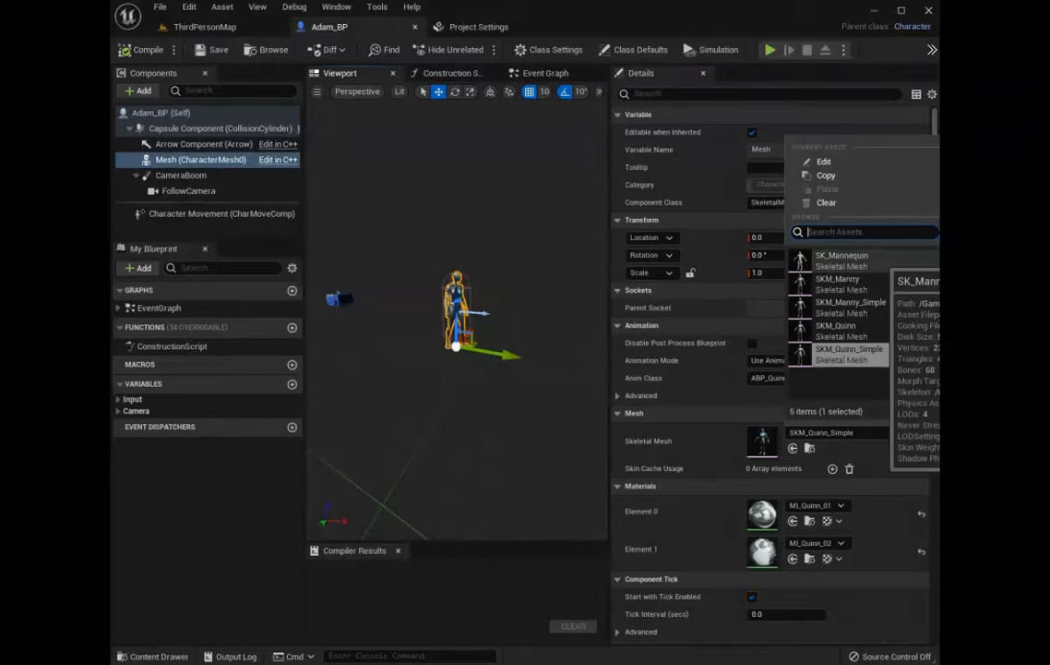
pyautogui.click(855, 280)
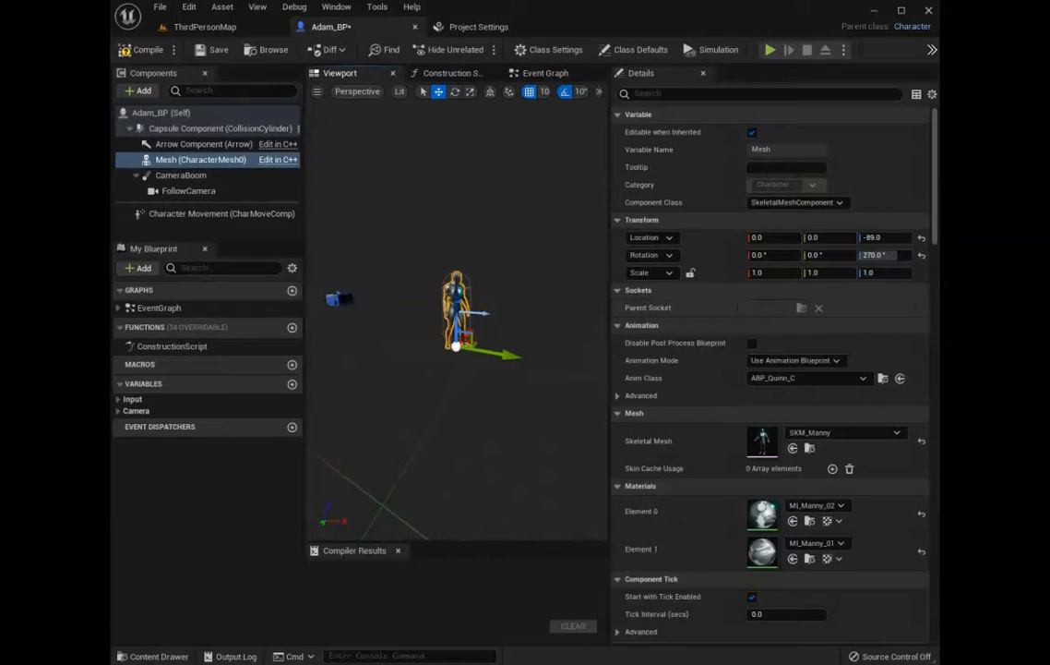
pyautogui.click(146, 50)
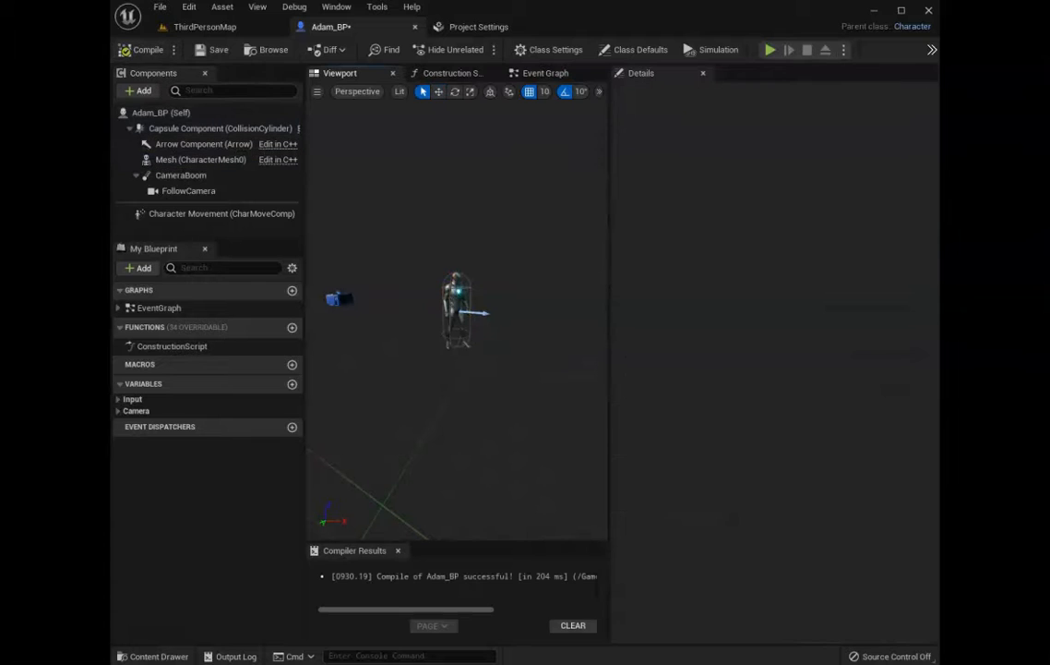
pyautogui.click(216, 50)
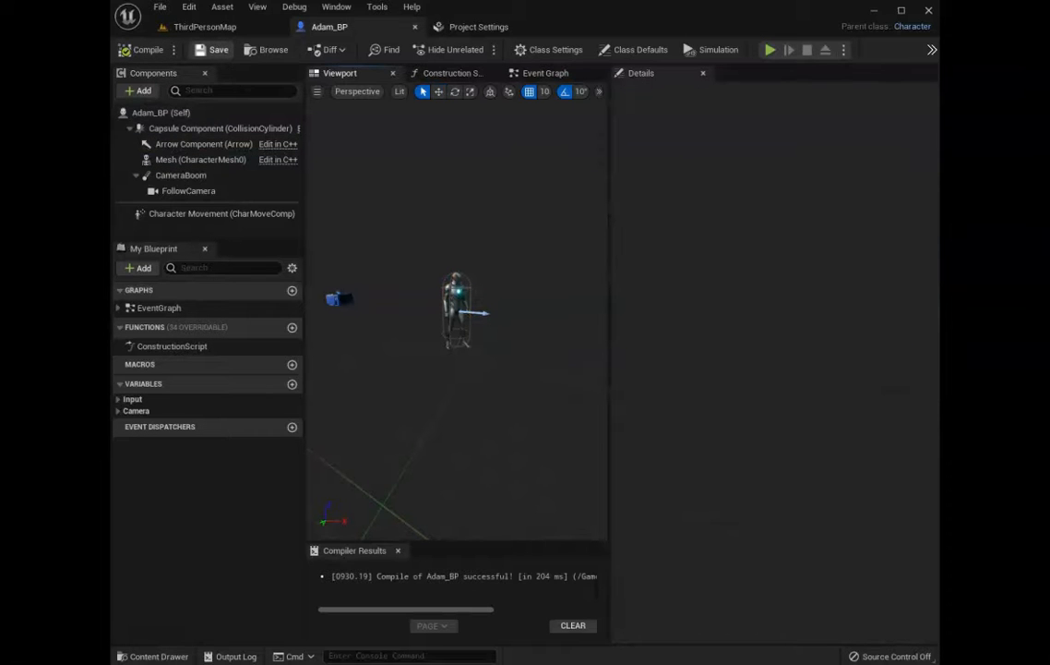
# Play-test ThirdPersonMap with the new character, running it across the floor and off the edge
pyautogui.click(205, 27)
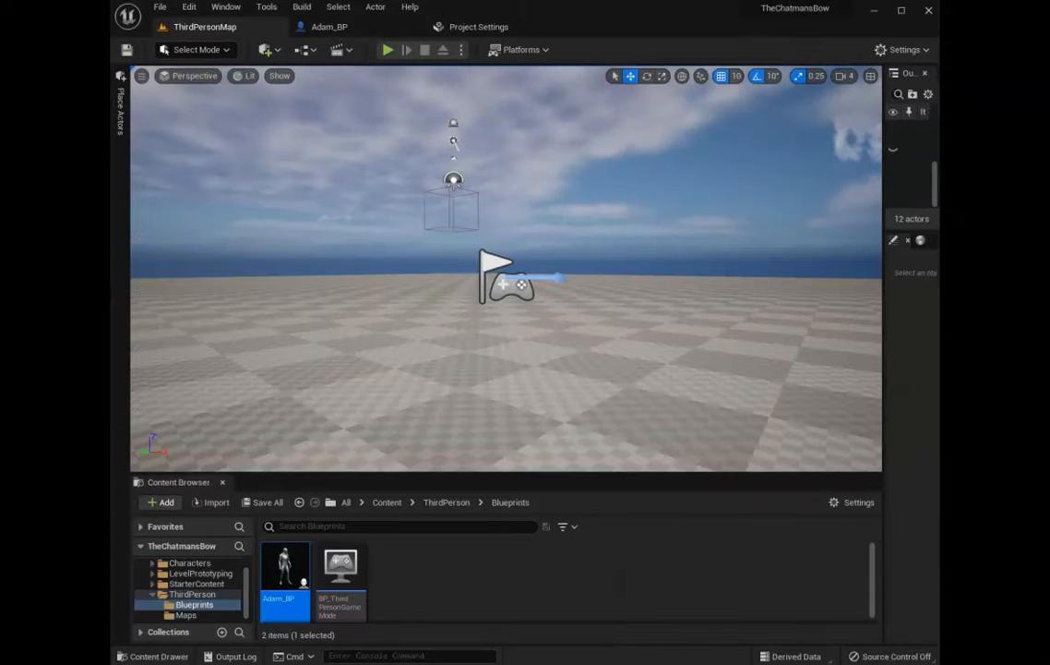
pyautogui.click(388, 50)
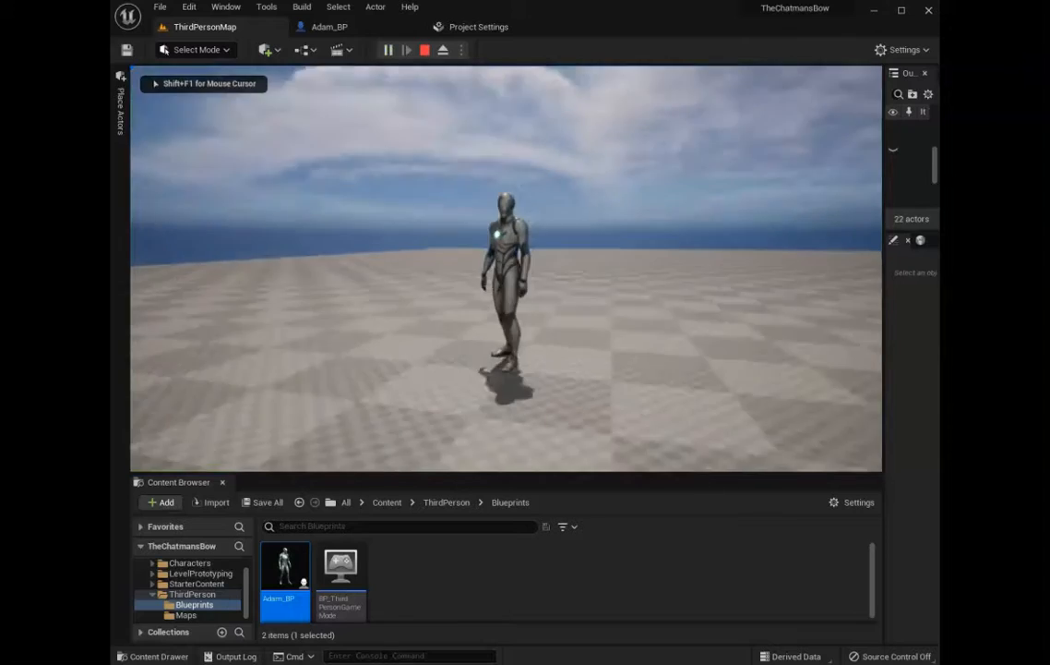
pyautogui.press('w')
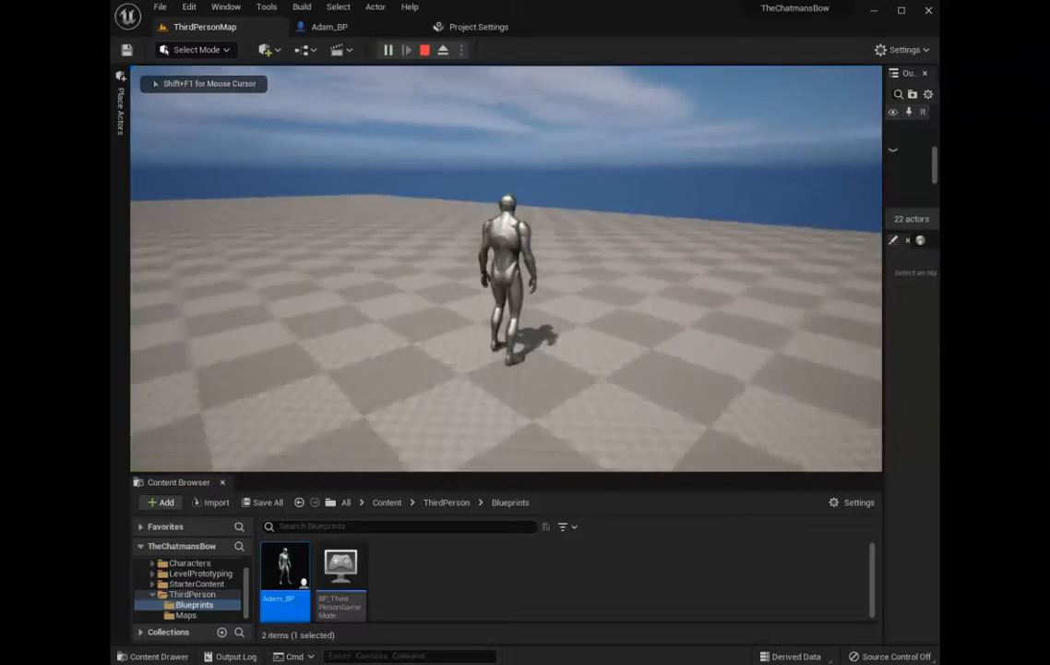
pyautogui.press('w')
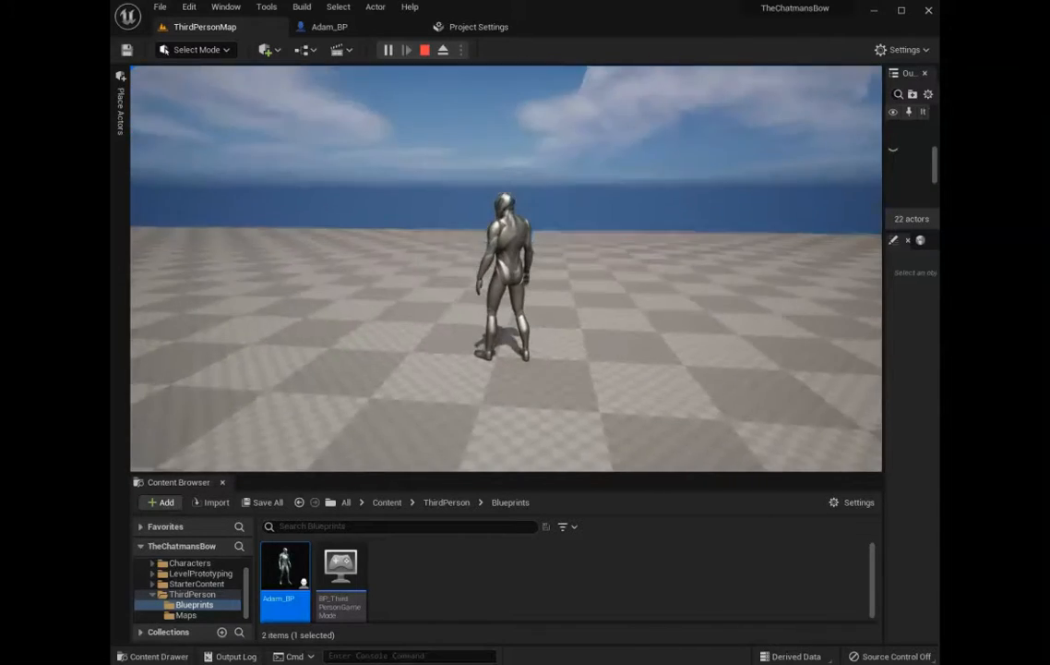
pyautogui.press('w')
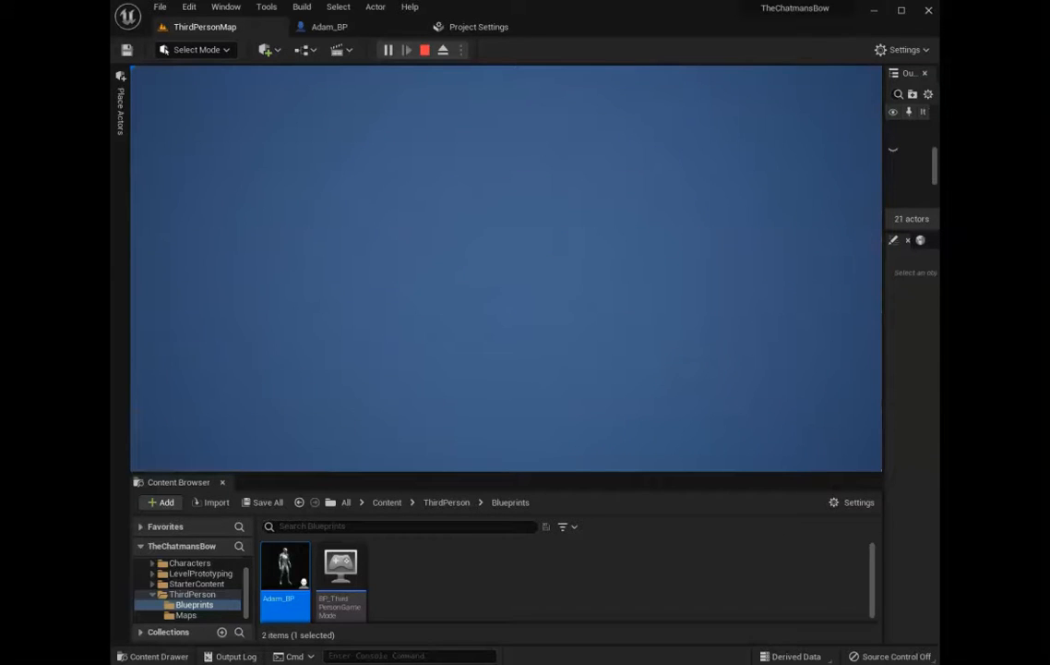
pyautogui.press('Escape')
# Place a blocking volume along one short edge of the floor, stretched across the floor's full width
pyautogui.moveTo(506, 267); pyautogui.dragTo(535, 305, button='right')
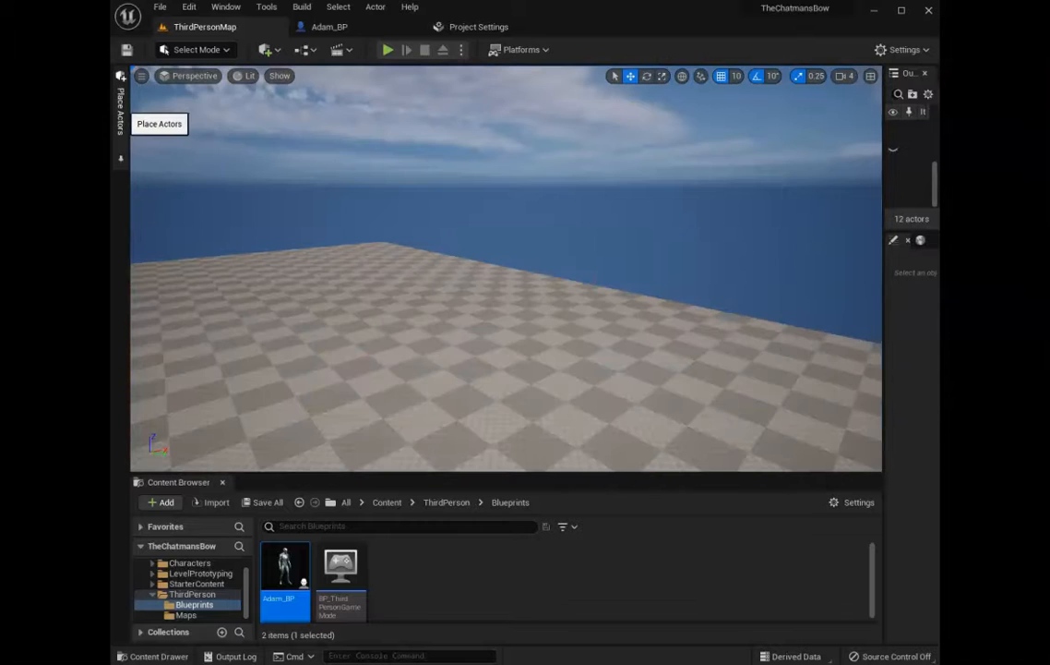
pyautogui.click(121, 108)
pyautogui.moveTo(480, 268); pyautogui.dragTo(520, 290, button='right')
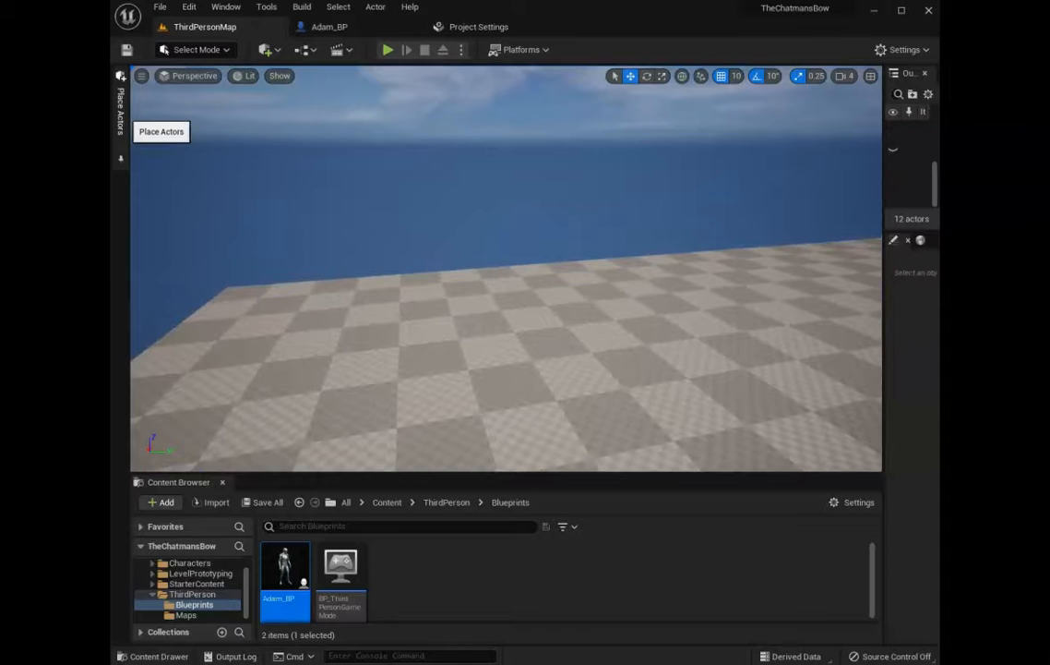
pyautogui.click(121, 107)
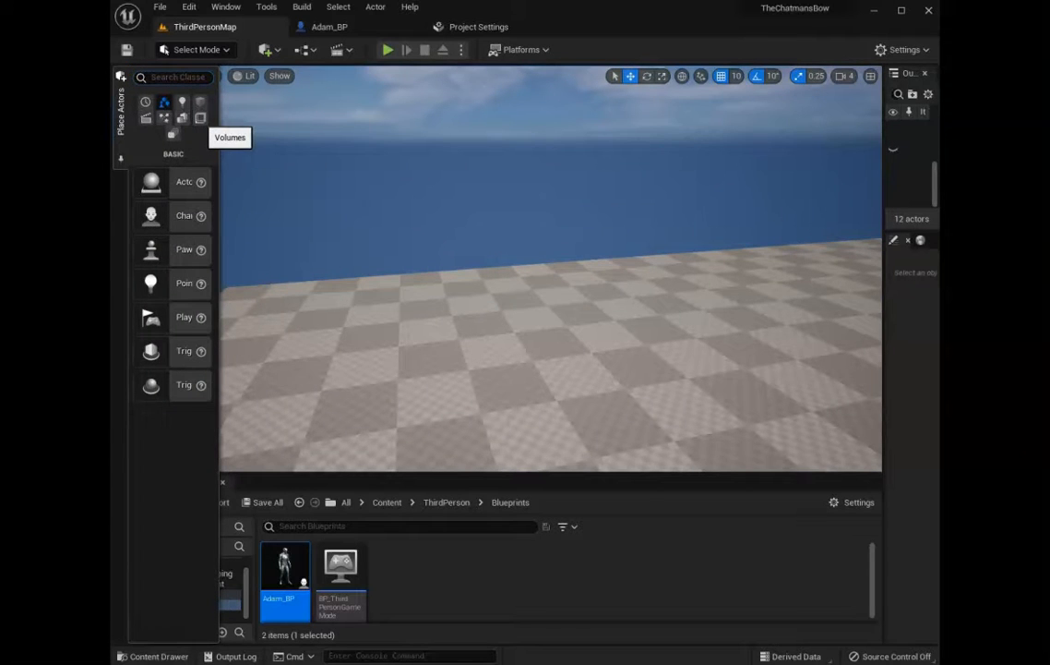
pyautogui.click(200, 117)
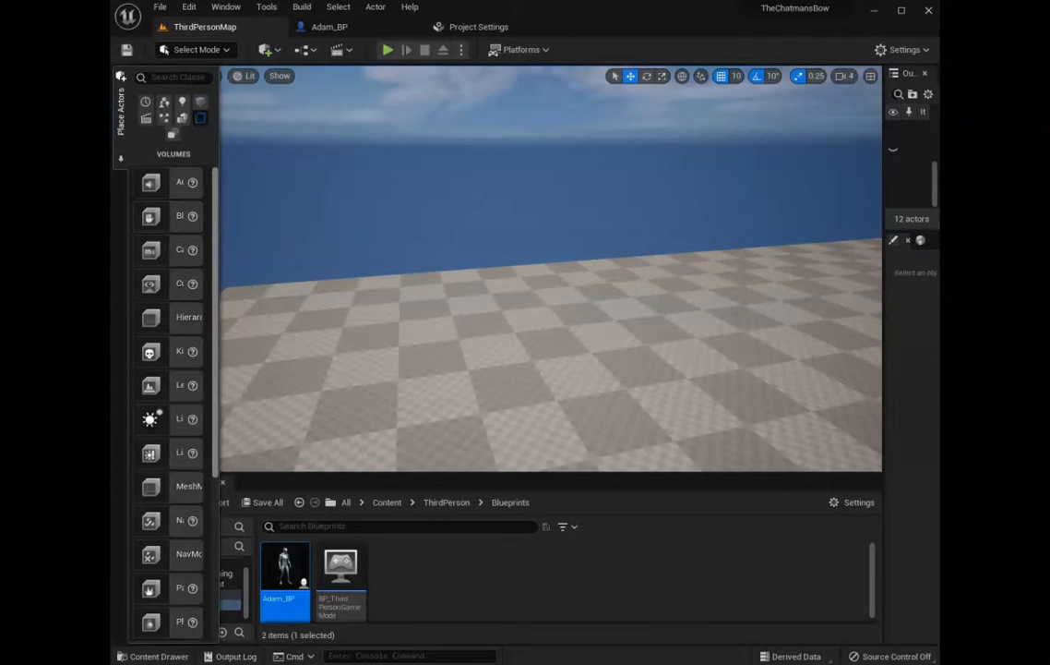
pyautogui.moveTo(221, 231); pyautogui.dragTo(280, 231)
pyautogui.moveTo(208, 200); pyautogui.dragTo(427, 242)
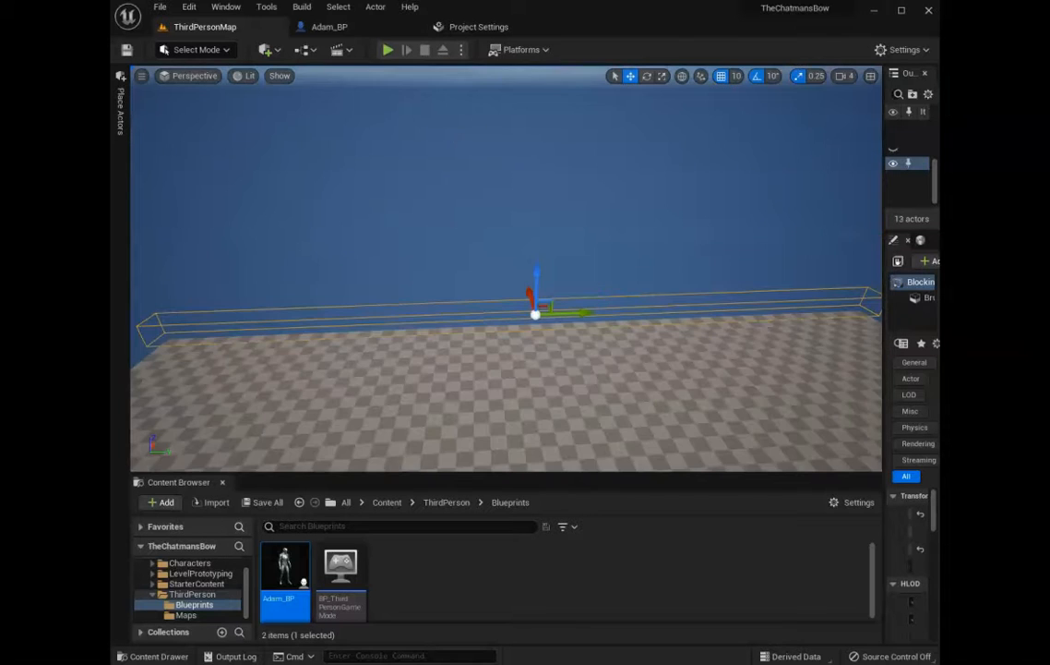
# Duplicate the blocking volume and align the copy with the opposite short edge of the floor
pyautogui.moveTo(535, 277); pyautogui.dragTo(466, 272, button='right')
pyautogui.moveTo(692, 378); pyautogui.dragTo(775, 408, button='right')
pyautogui.moveTo(611, 384); pyautogui.dragTo(492, 257, button='right')
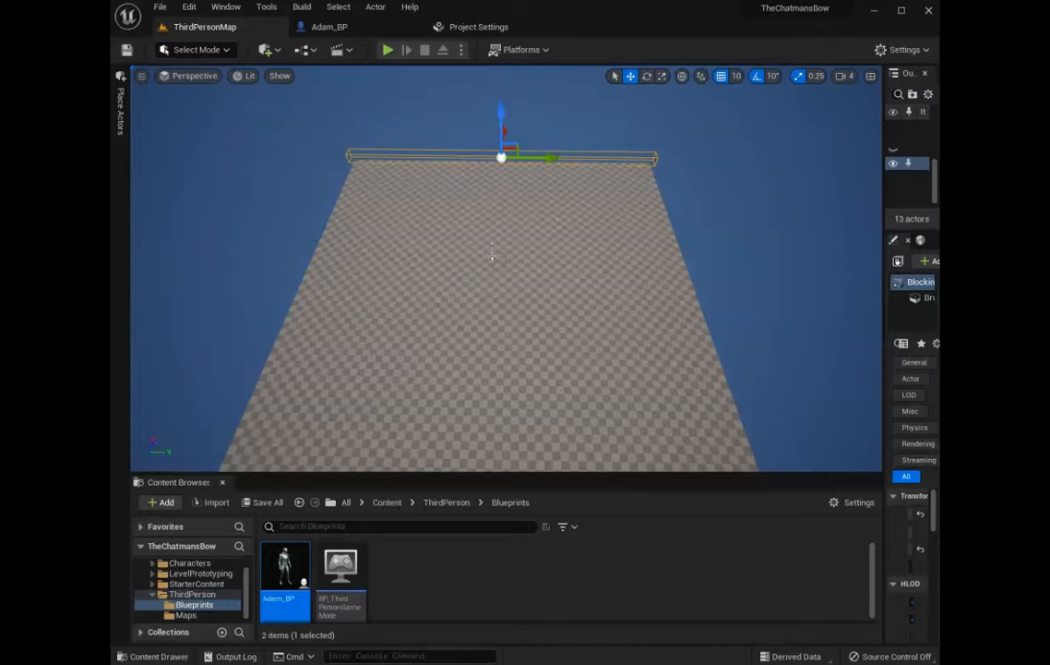
pyautogui.keyDown('alt'); pyautogui.moveTo(505, 130); pyautogui.dragTo(487, 387); pyautogui.keyUp('alt')
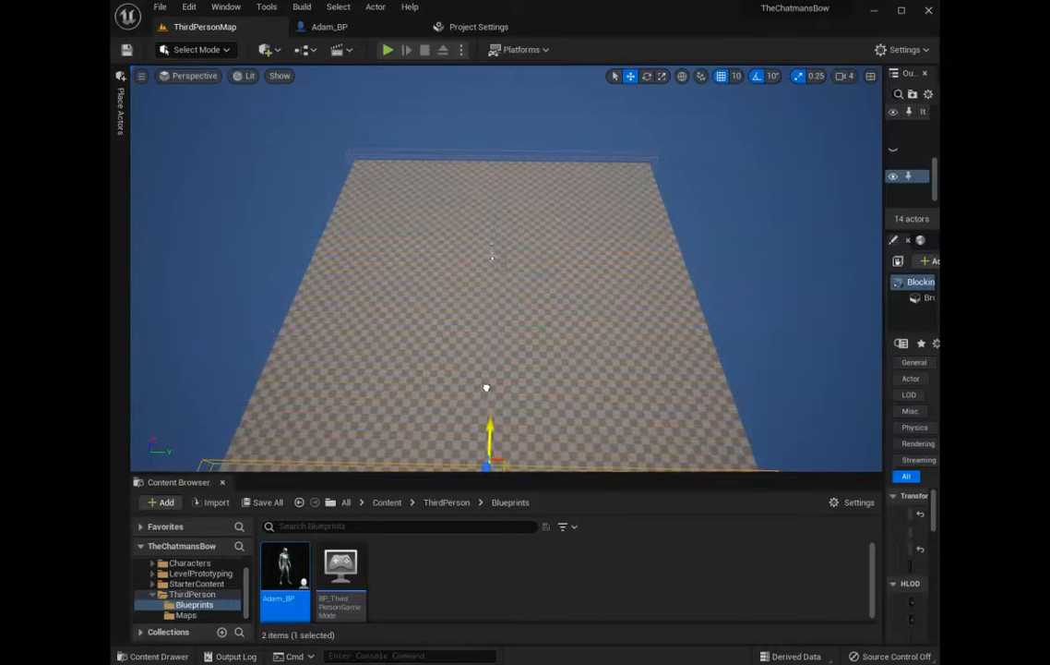
pyautogui.press('f')
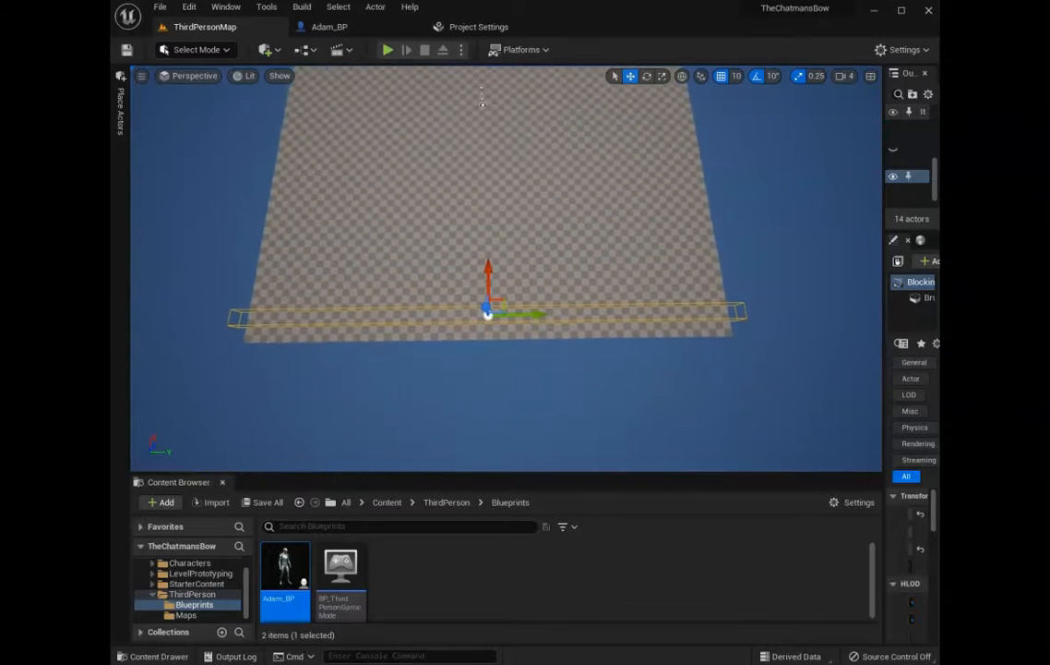
pyautogui.moveTo(488, 260); pyautogui.dragTo(488, 286)
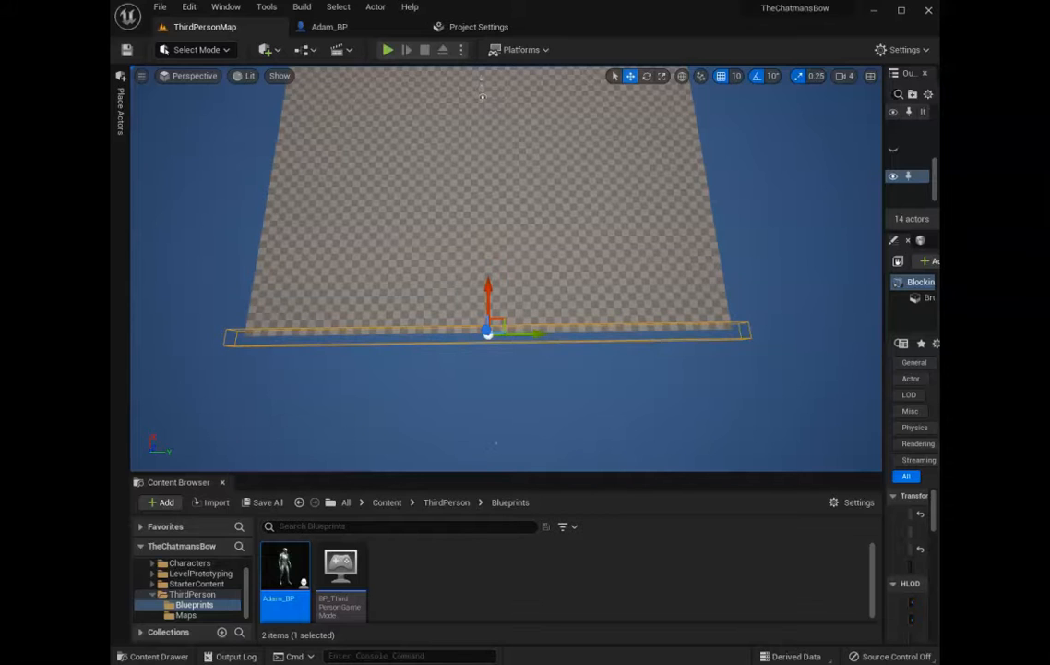
# Duplicate the second blocking volume onto the floor and rotate the copy a quarter turn to run parallel to the long edges
pyautogui.keyDown('alt'); pyautogui.moveTo(488, 282); pyautogui.dragTo(513, 164); pyautogui.keyUp('alt')
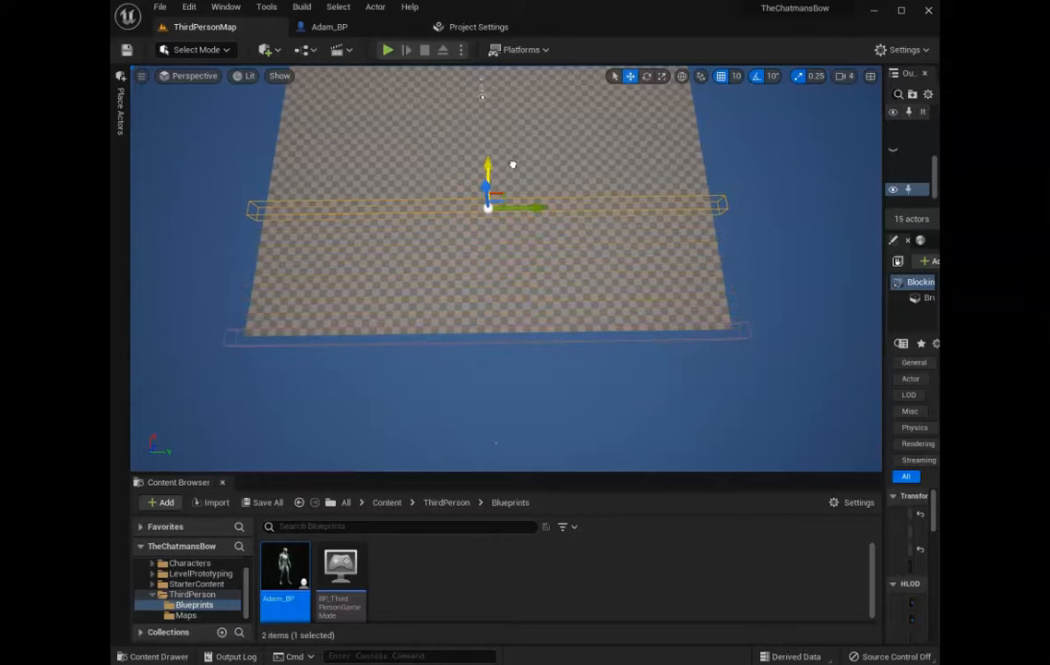
pyautogui.moveTo(506, 268); pyautogui.dragTo(541, 268, button='right')
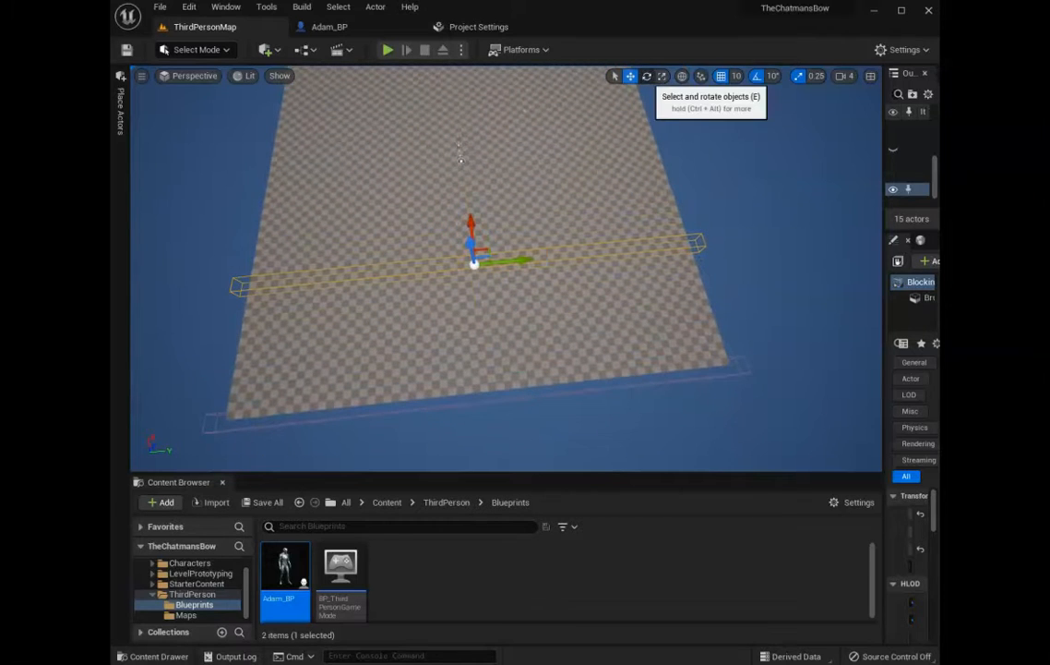
pyautogui.click(646, 76)
pyautogui.moveTo(539, 282); pyautogui.dragTo(531, 309)
pyautogui.moveTo(481, 202); pyautogui.dragTo(550, 257)
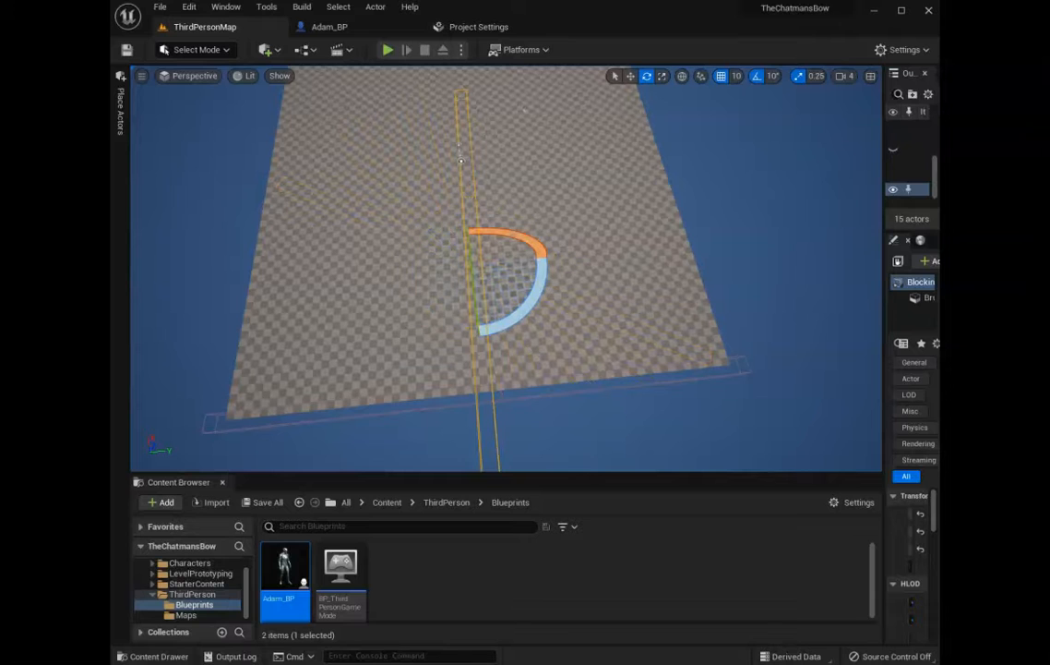
# Move the rotated blocking volume lengthwise to fit the floor and shift it out onto one long edge
pyautogui.click(630, 76)
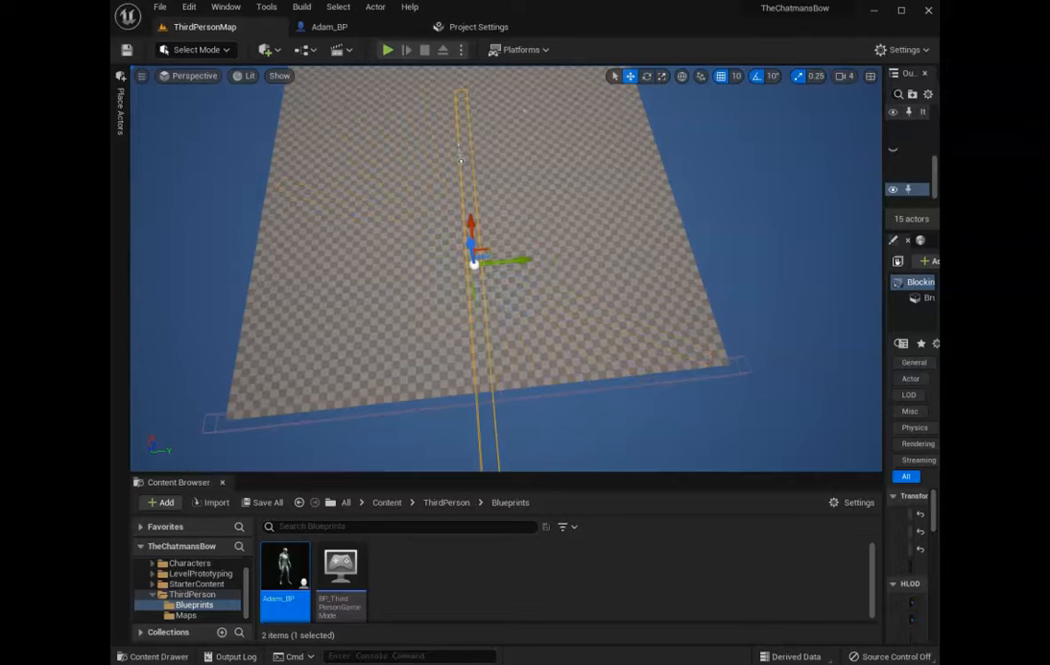
pyautogui.moveTo(471, 229); pyautogui.dragTo(472, 137)
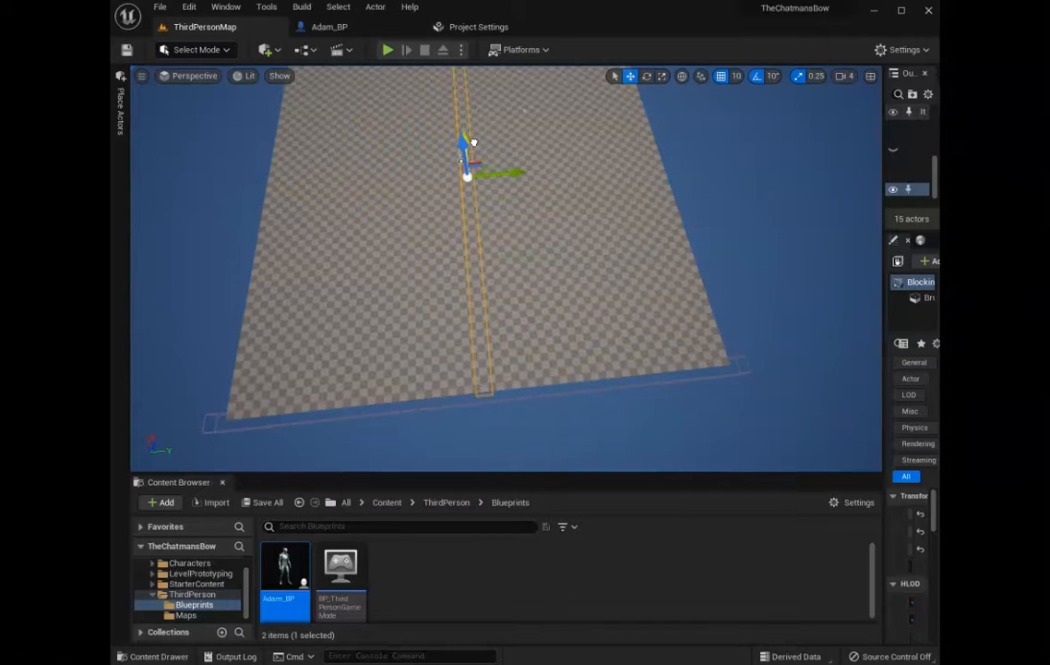
pyautogui.moveTo(522, 174); pyautogui.dragTo(721, 173)
# Duplicate that long-edge blocking volume and place the copy along the opposite long edge of the floor
pyautogui.moveTo(722, 172); pyautogui.dragTo(729, 114, button='right')
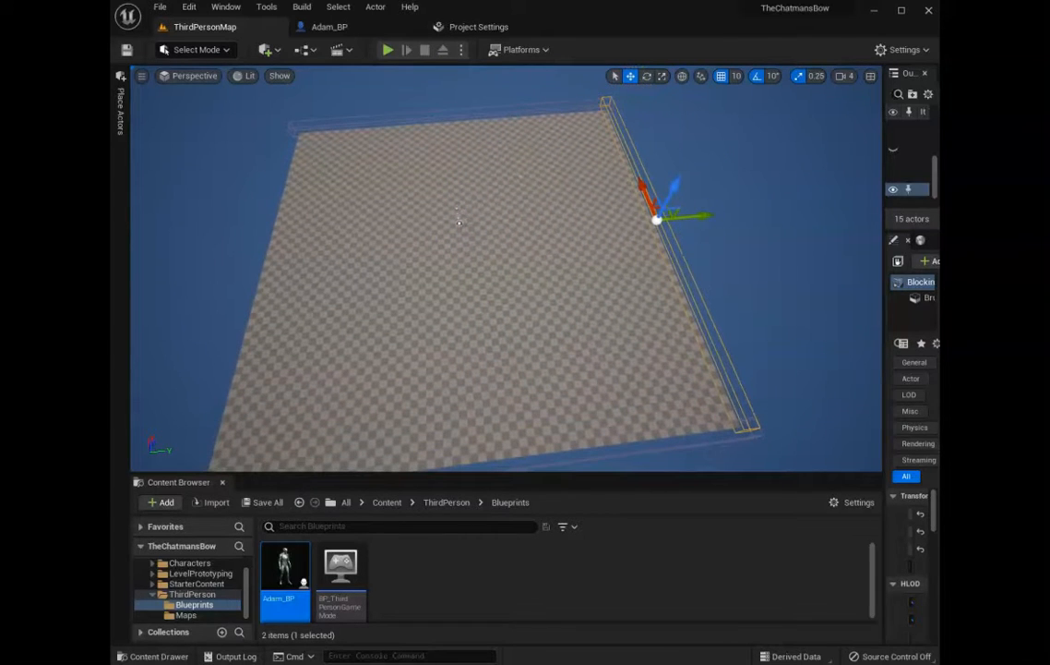
pyautogui.keyDown('alt'); pyautogui.moveTo(704, 216); pyautogui.dragTo(317, 240); pyautogui.keyUp('alt')
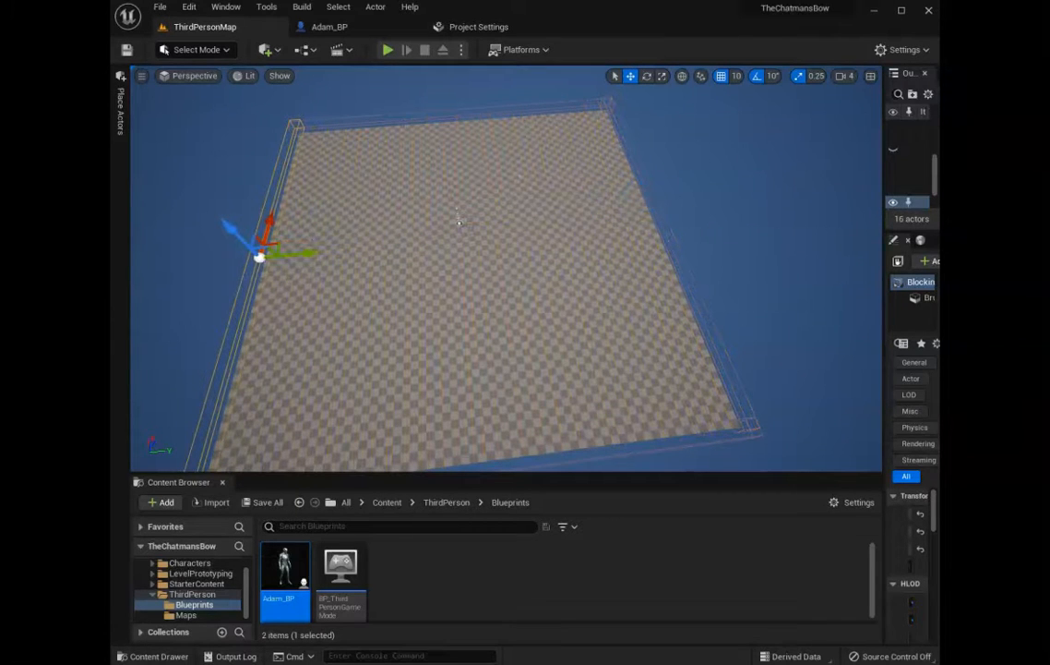
pyautogui.moveTo(461, 258); pyautogui.dragTo(433, 318, button='right')
pyautogui.moveTo(505, 120); pyautogui.dragTo(656, 246, button='right')
# Play-test the level, running the character against the floor's edges to check the blocking volumes
pyautogui.hotkey('alt', 'p')
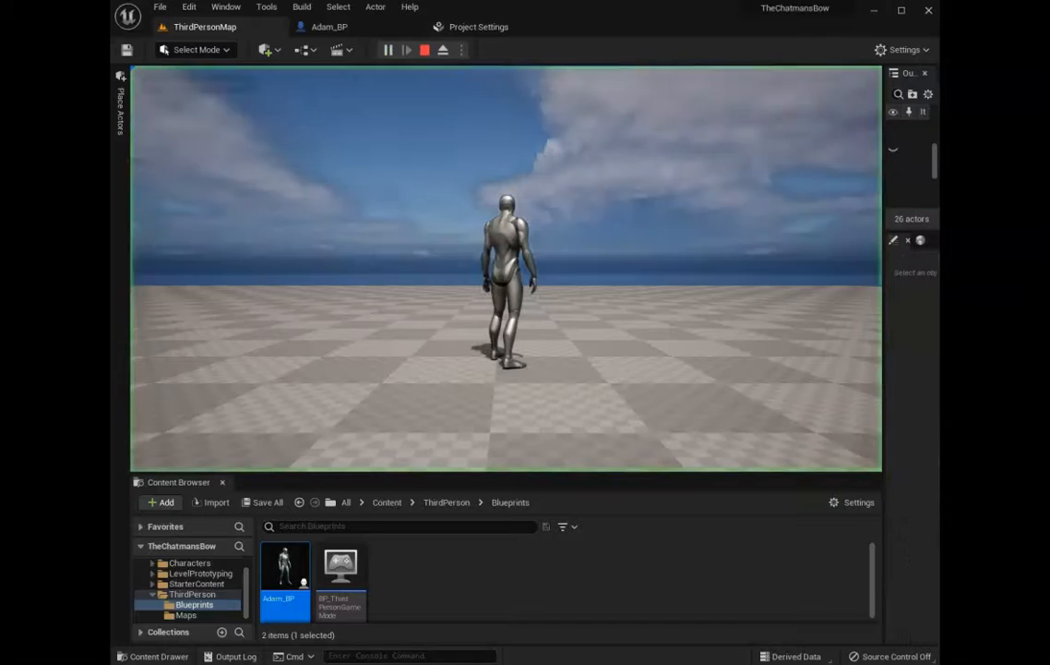
pyautogui.click(506, 268)
pyautogui.press('w')
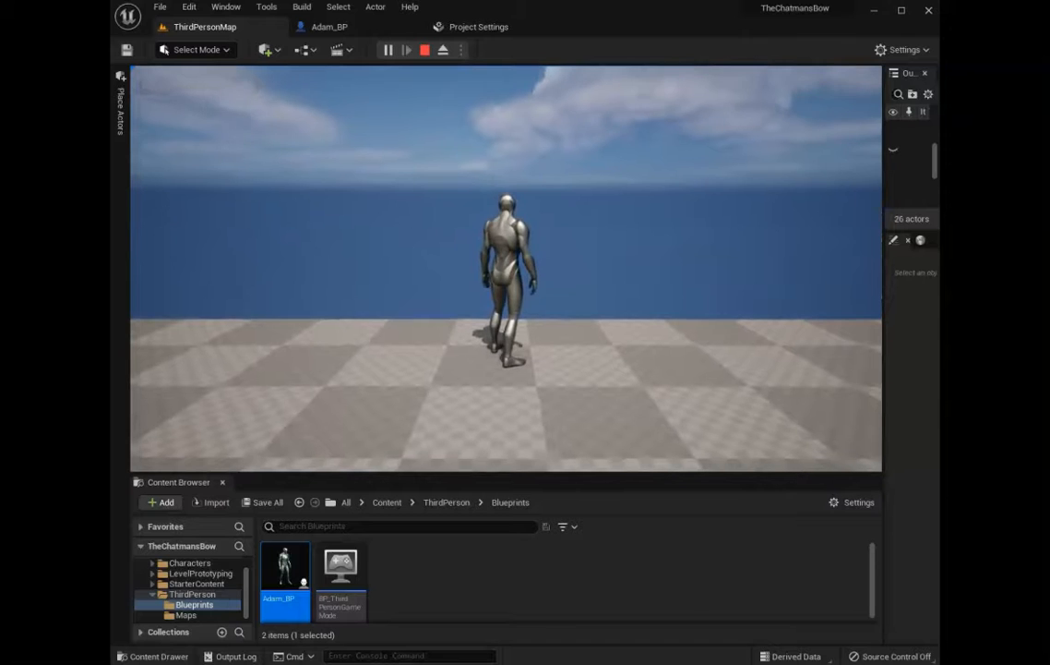
pyautogui.press('w')
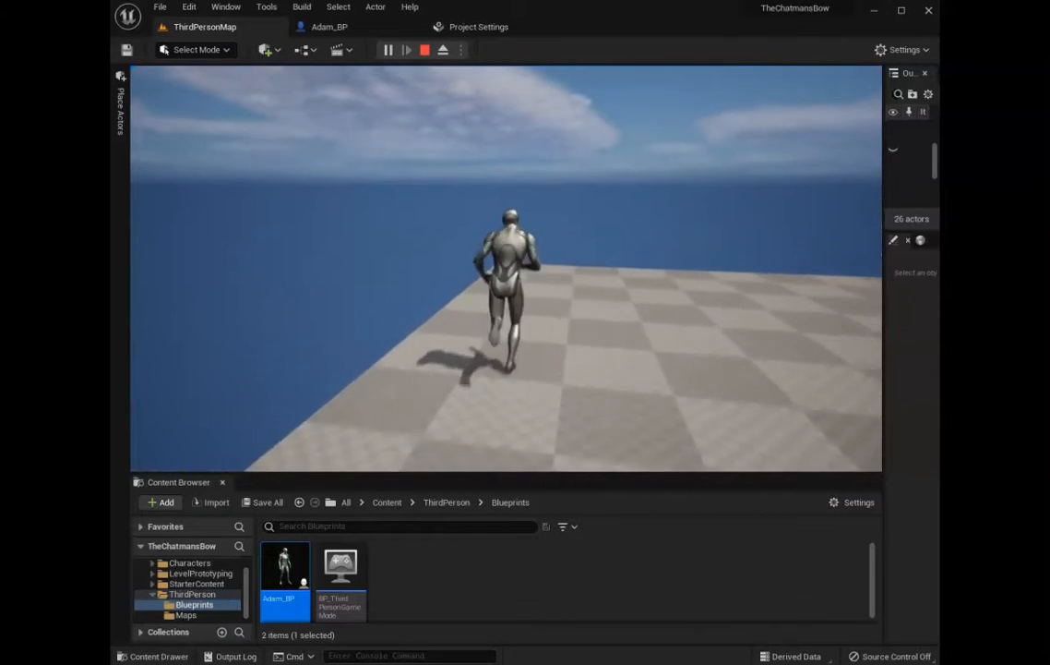
pyautogui.press('w')
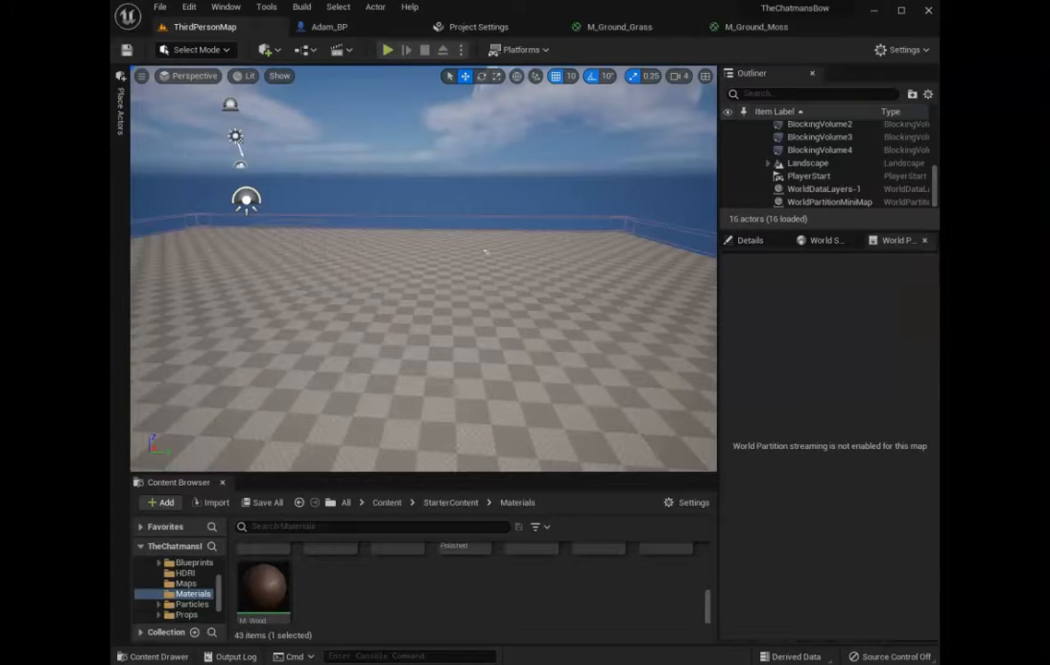
# Create a new material named MyLandscape in the StarterContent Materials folder and open it for editing
pyautogui.rightClick(348, 595)
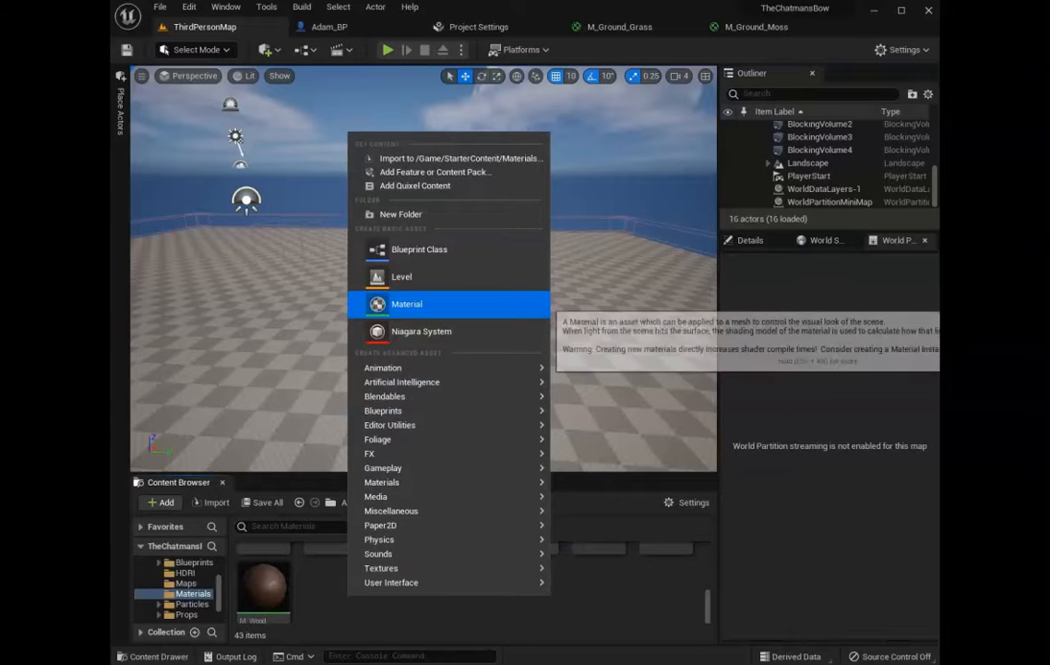
pyautogui.click(406, 303)
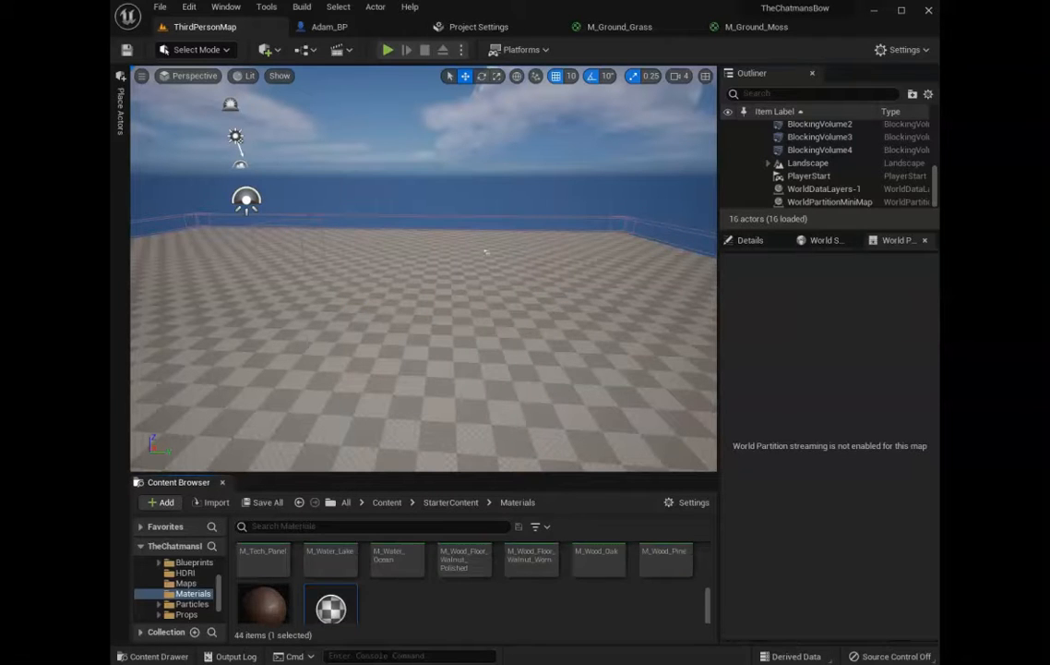
pyautogui.write('MyLandscape')
pyautogui.press('Return')
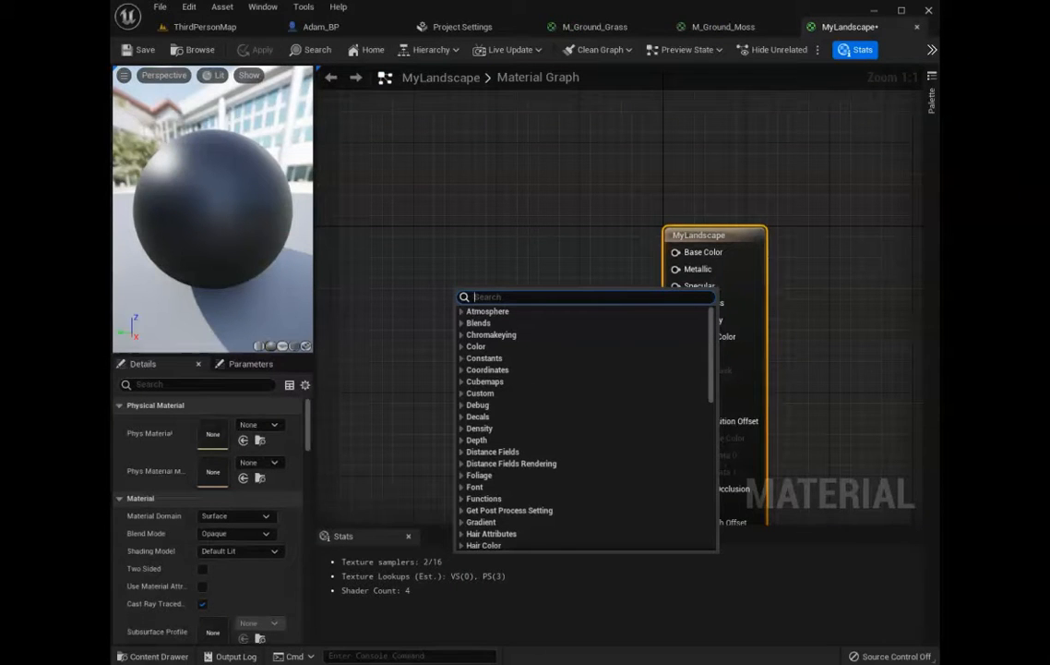
# Add a landscape Layer Blend node to the material graph and give it one layer named Moss
pyautogui.write('landscape')
pyautogui.click(508, 346)
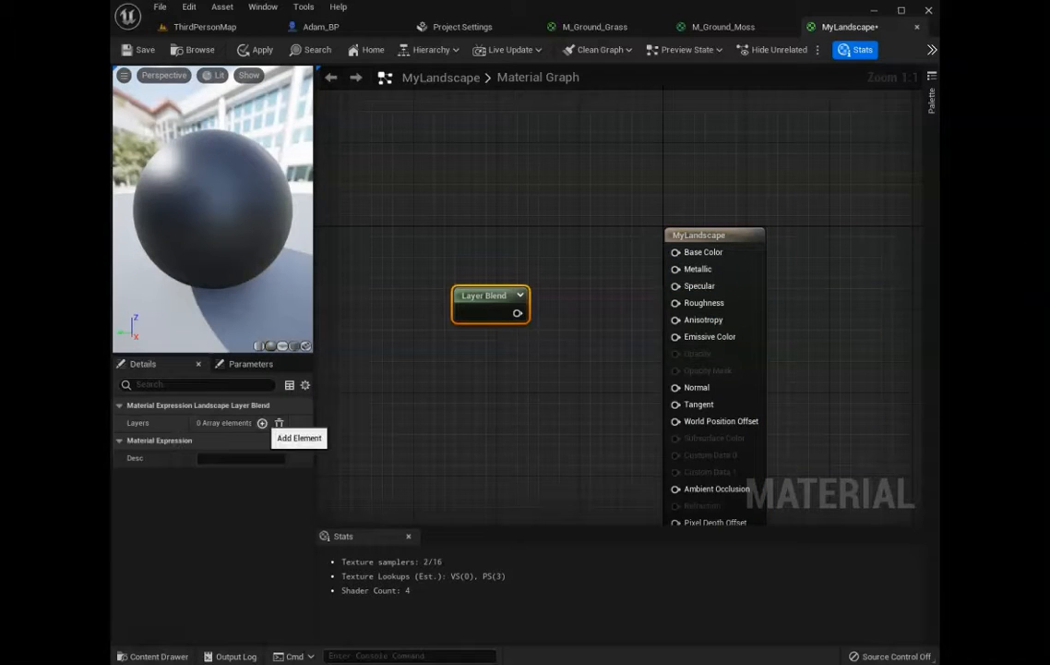
pyautogui.click(262, 421)
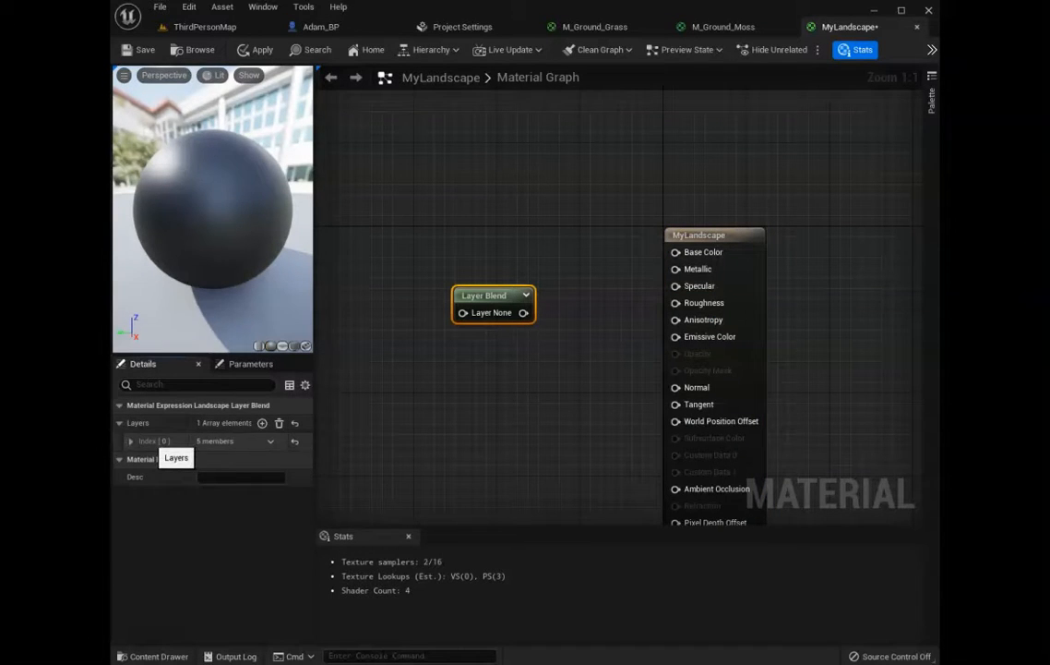
pyautogui.click(131, 440)
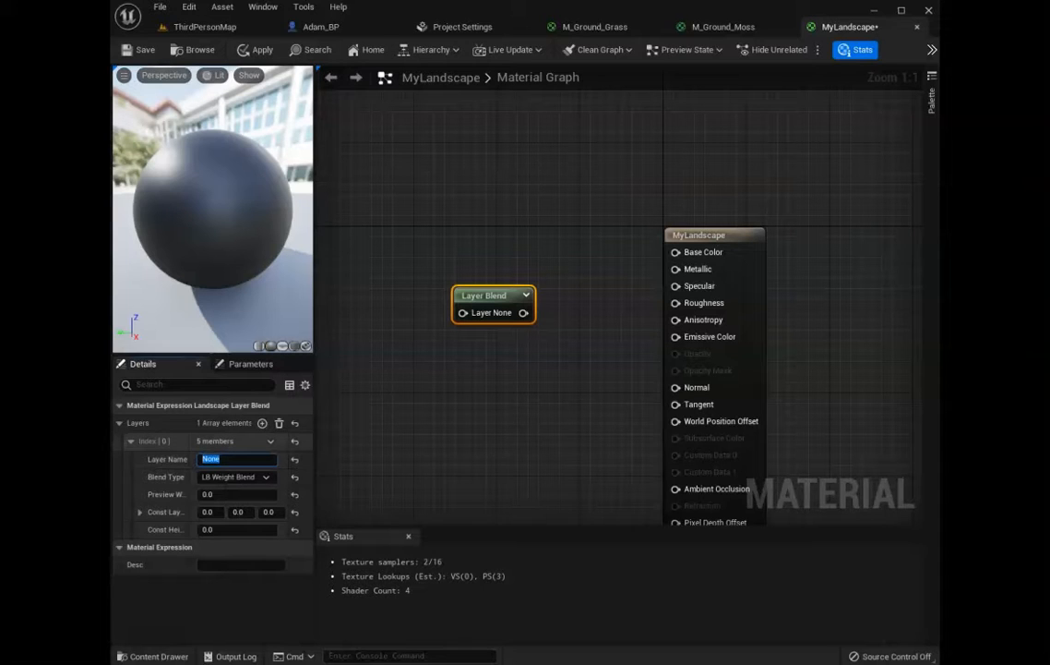
pyautogui.write('ss')
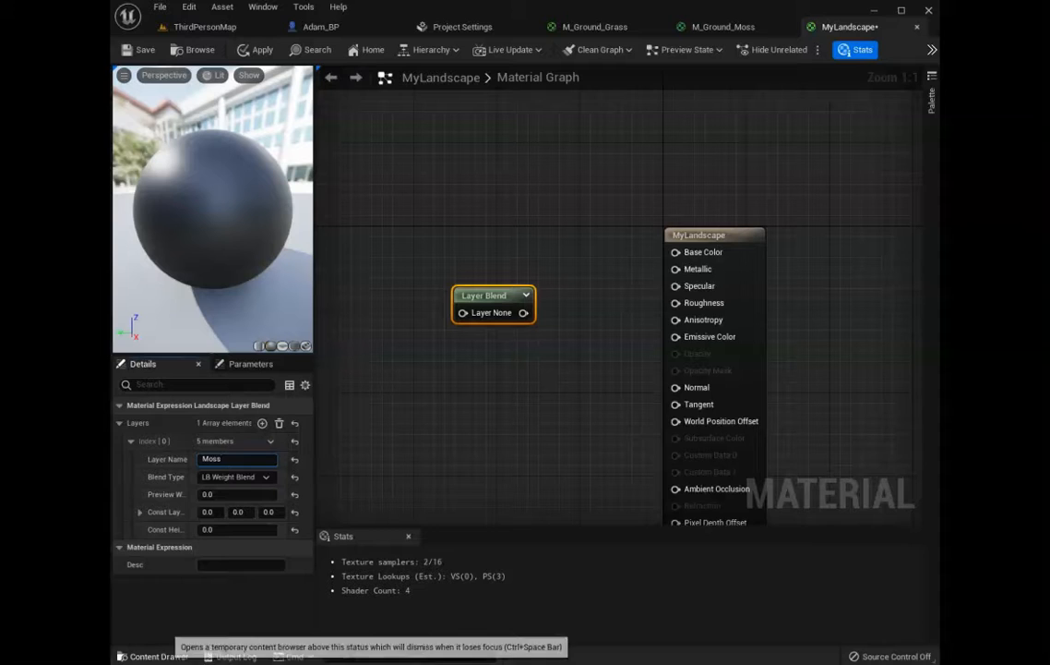
# Add the T_ground_Moss_D and T_Ground_Moss_N textures to the graph and connect the colour texture's RGB to Layer Moss
pyautogui.click(148, 655)
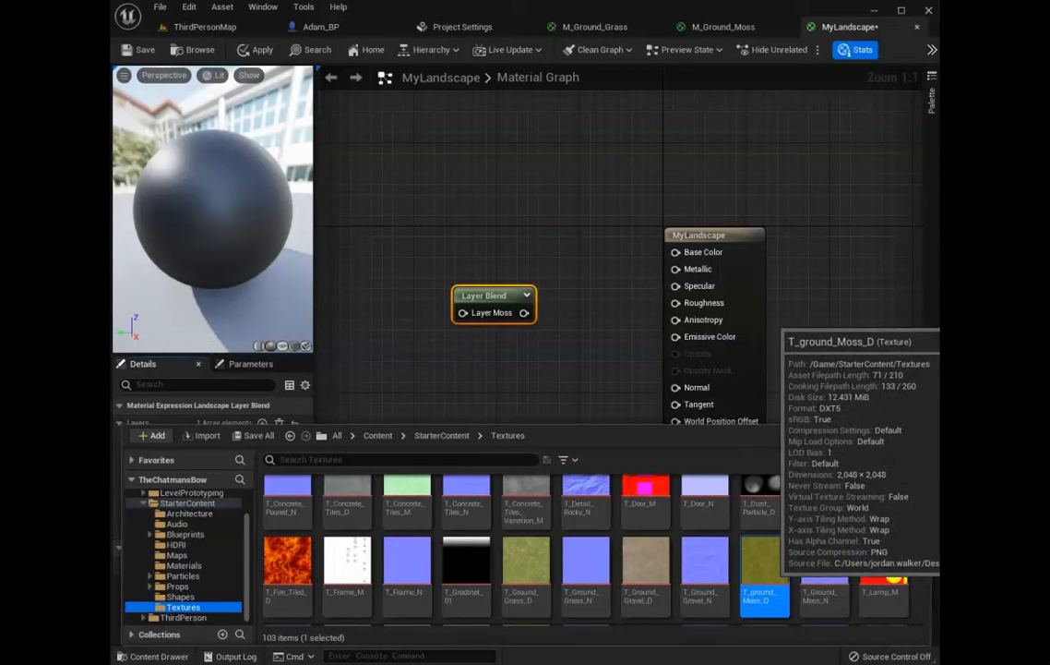
pyautogui.moveTo(765, 563); pyautogui.dragTo(522, 379)
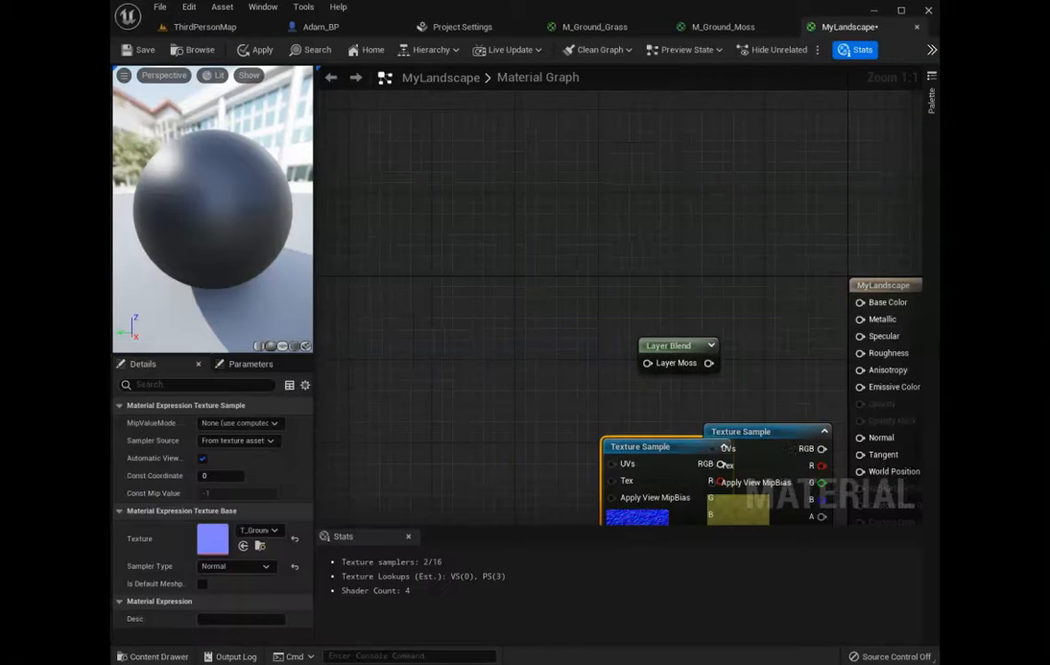
pyautogui.moveTo(766, 434); pyautogui.dragTo(648, 363)
pyautogui.moveTo(547, 464); pyautogui.dragTo(624, 334, button='right')
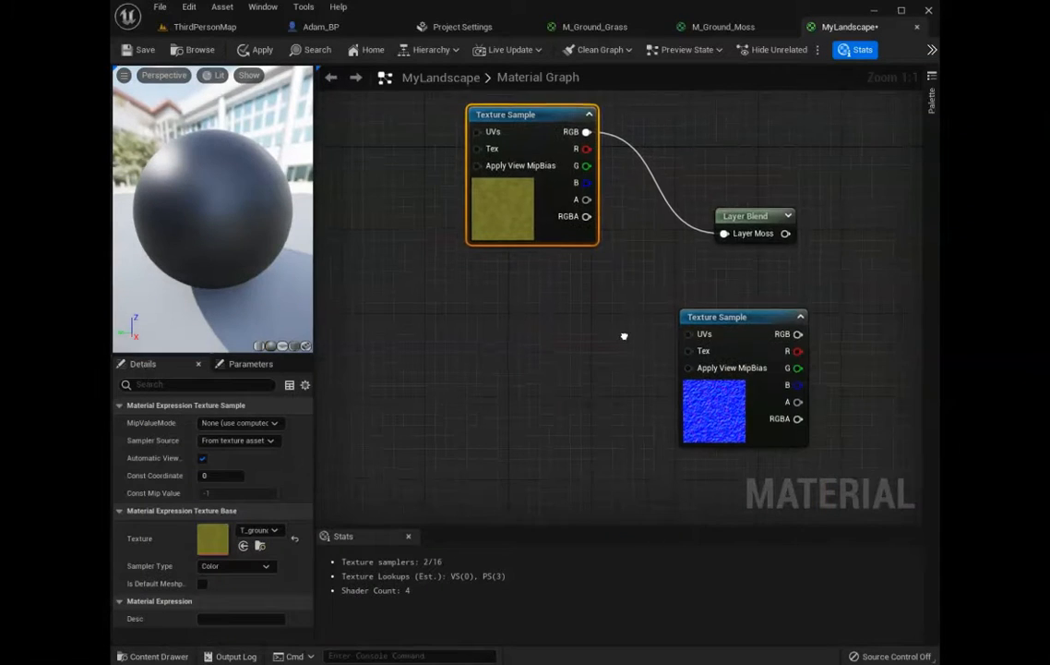
# Duplicate the Layer Blend for the normal texture and connect the two blends to Base Color and Normal
pyautogui.click(729, 211)
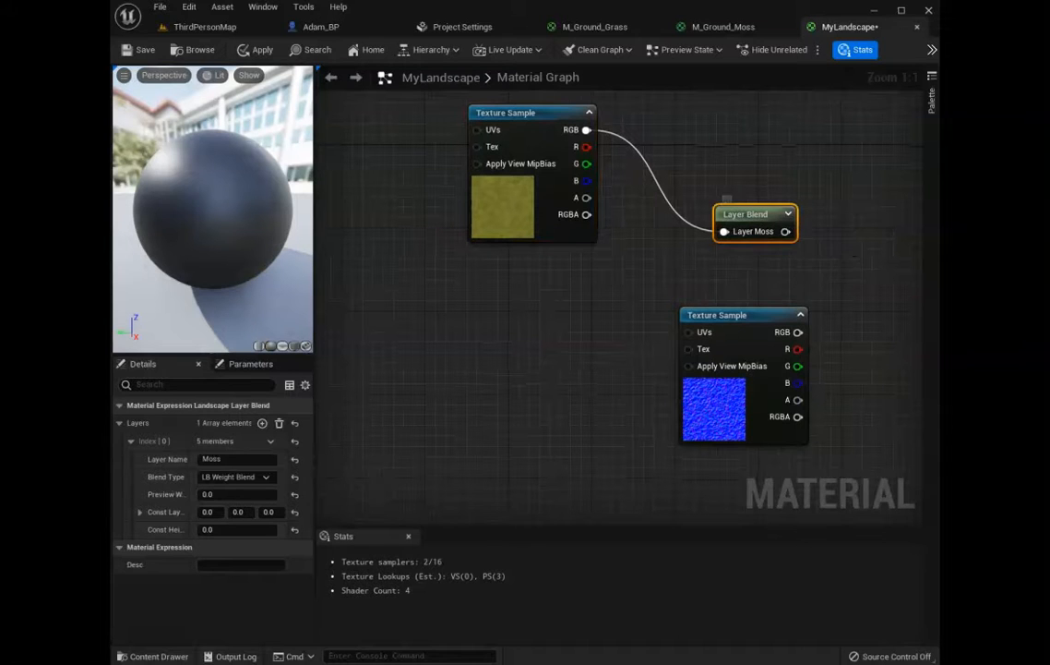
pyautogui.moveTo(750, 319)
pyautogui.mouseDown()
pyautogui.moveTo(487, 321)
pyautogui.moveTo(549, 312)
pyautogui.moveTo(664, 349)
pyautogui.moveTo(750, 331)
pyautogui.mouseUp()
pyautogui.moveTo(894, 265); pyautogui.dragTo(732, 295, button='right')
pyautogui.moveTo(624, 262); pyautogui.dragTo(777, 203)
pyautogui.moveTo(626, 379); pyautogui.dragTo(776, 337)
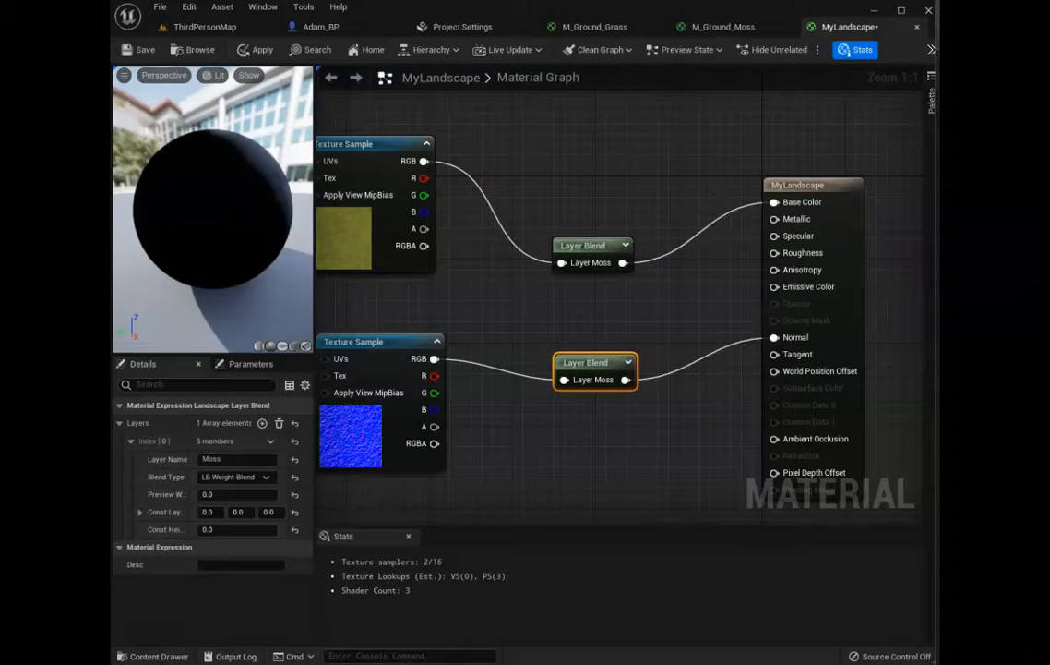
# Add a constant of value 1 connected to Roughness and apply the changes to the MyLandscape material
pyautogui.press('1')
pyautogui.click(608, 303)
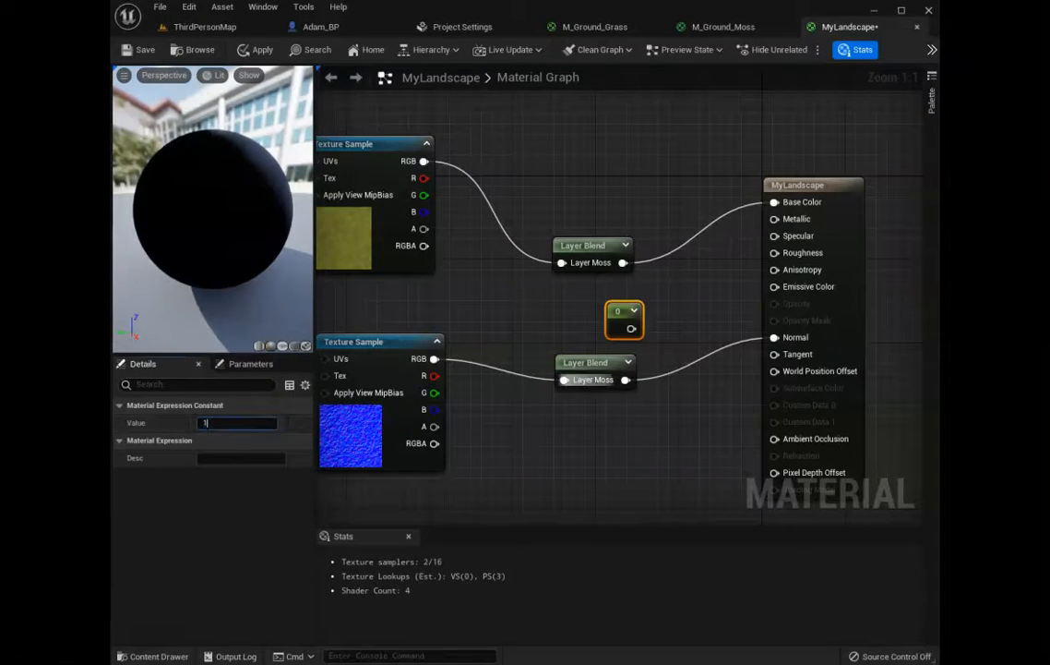
pyautogui.press('Return')
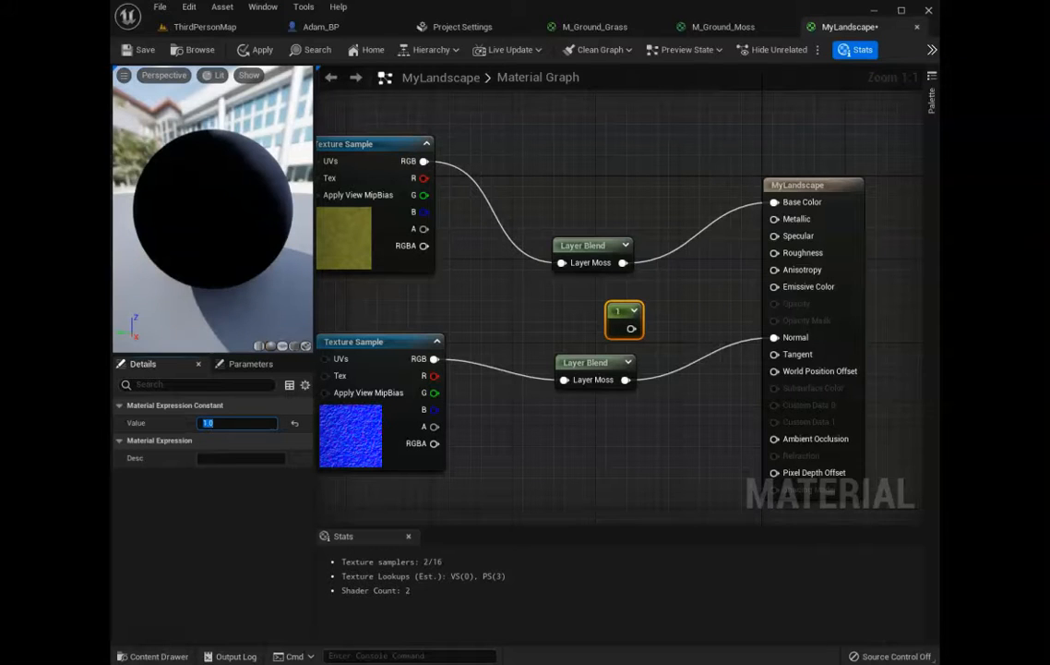
pyautogui.moveTo(631, 329); pyautogui.dragTo(774, 252)
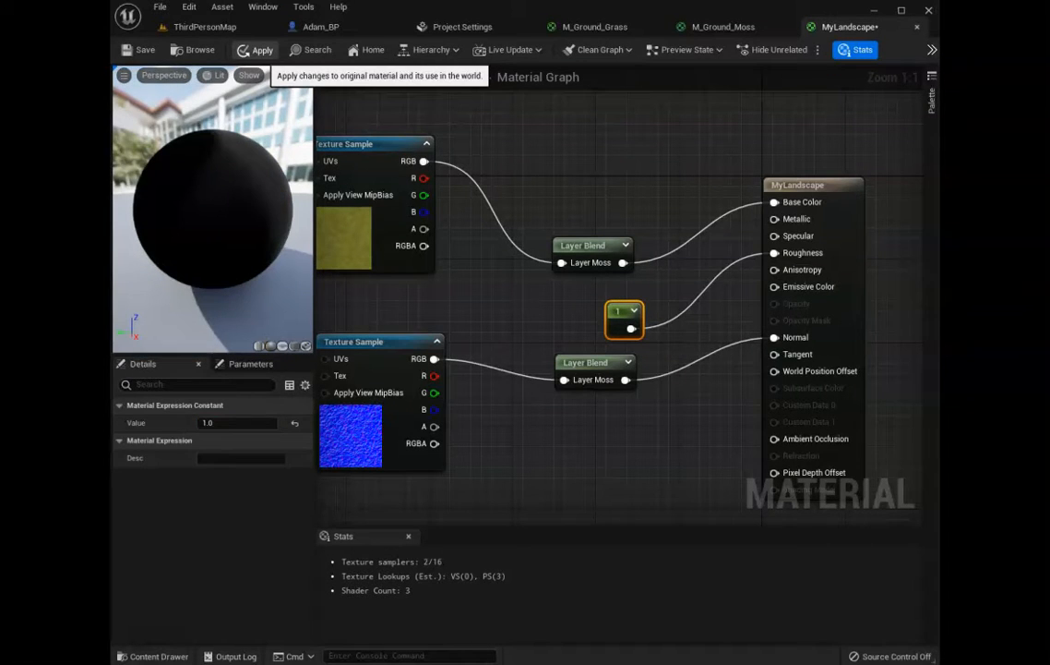
pyautogui.click(256, 50)
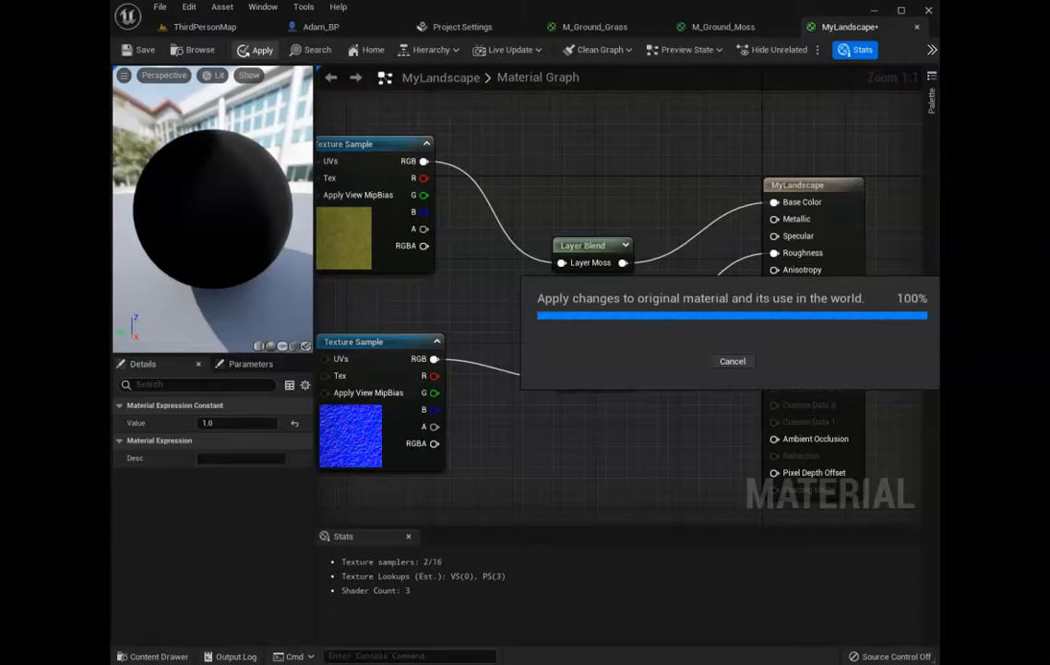
# Assign MyLandscape as the Landscape Material of the Landscape actor in ThirdPersonMap
pyautogui.click(204, 25)
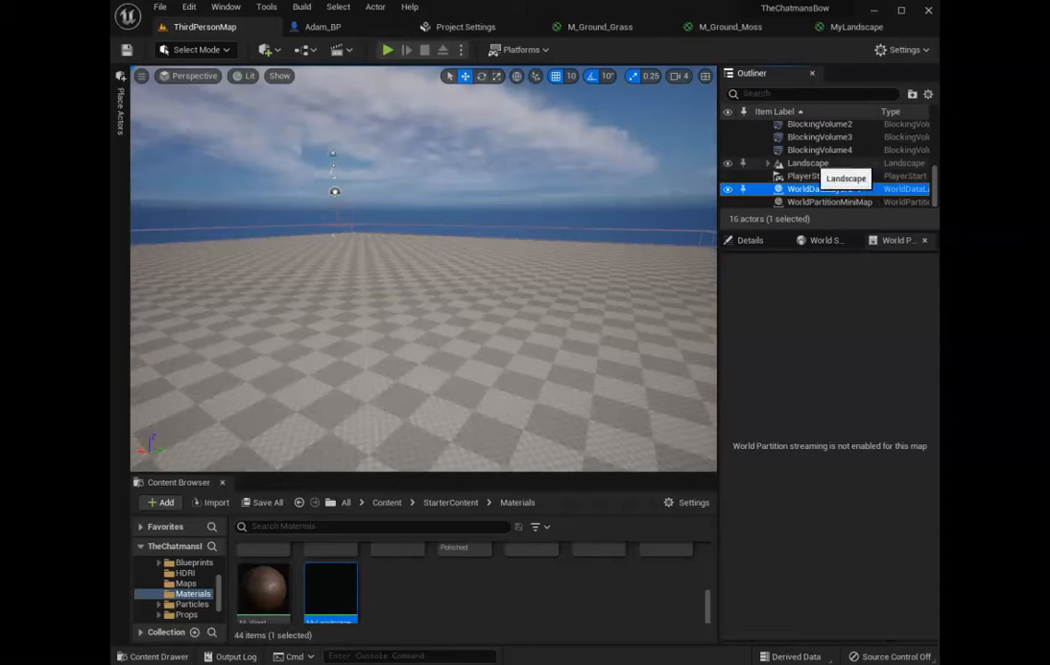
pyautogui.click(805, 163)
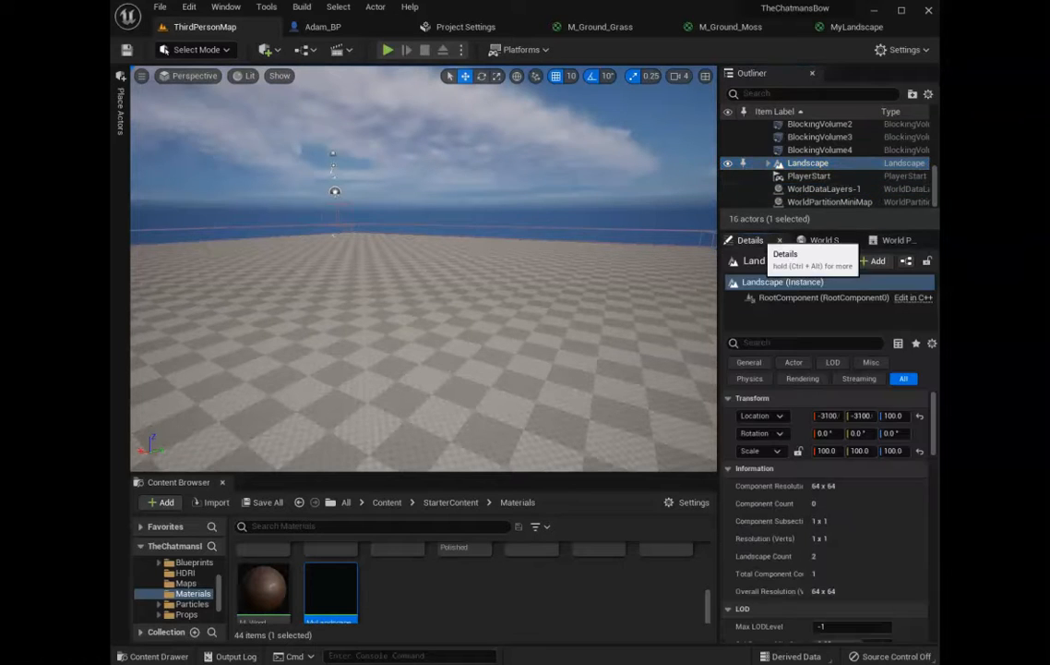
pyautogui.scroll(-5, 831, 498)
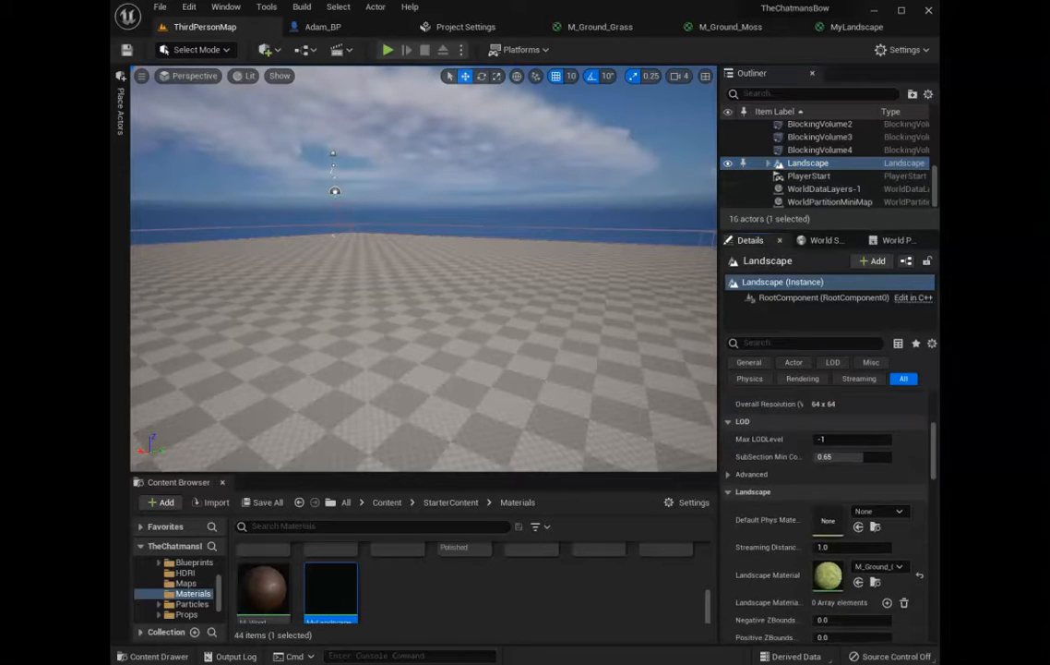
pyautogui.scroll(-1, 830, 533)
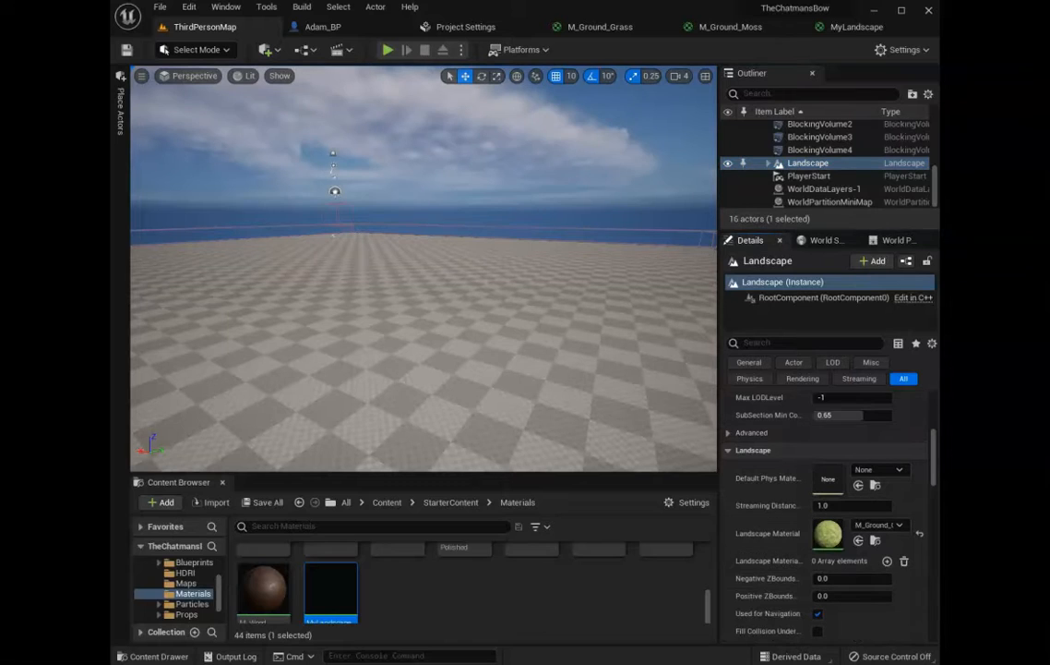
pyautogui.moveTo(330, 591); pyautogui.dragTo(835, 533)
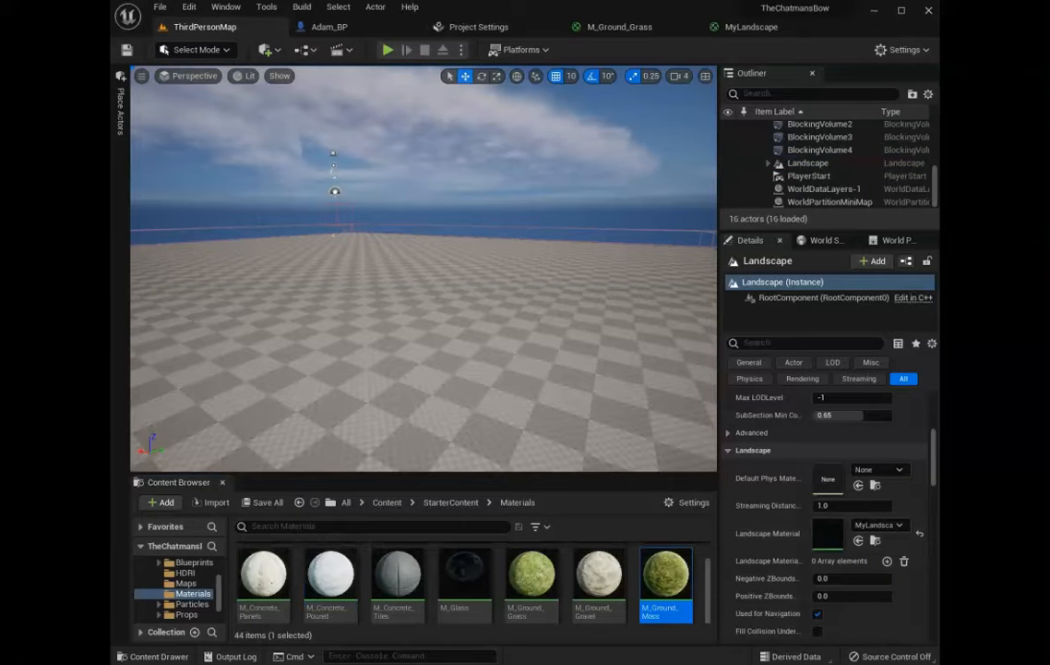
# In Landscape Mode's paint tools, create a weight-blended layer info Moss_LayerInfo for the Moss layer, saved in ThirdPersonMap_sharedassets
pyautogui.click(195, 49)
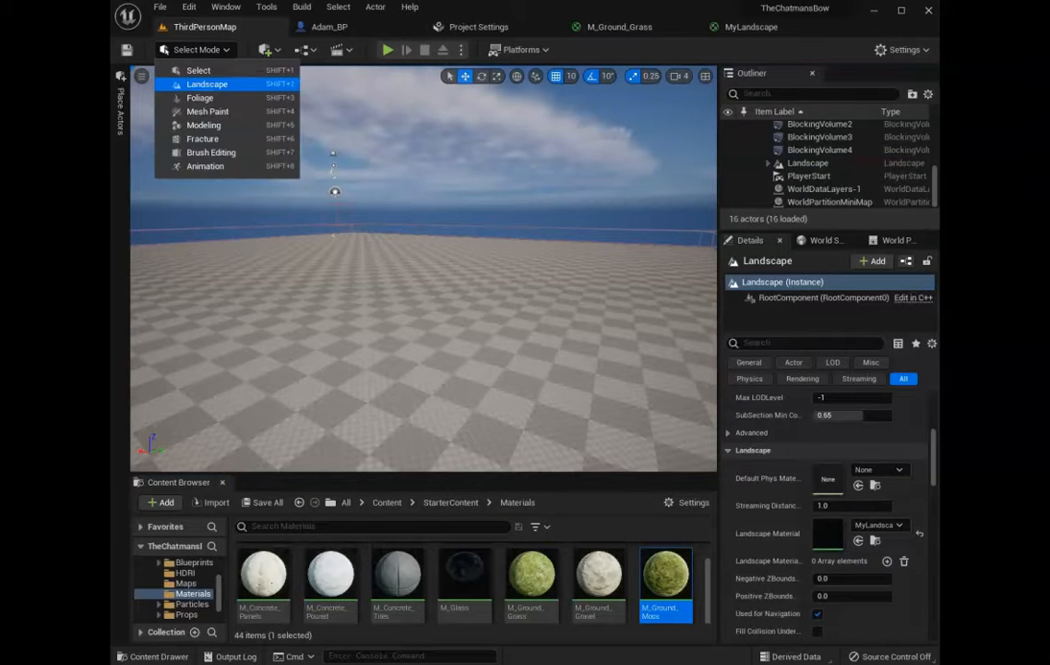
pyautogui.click(184, 80)
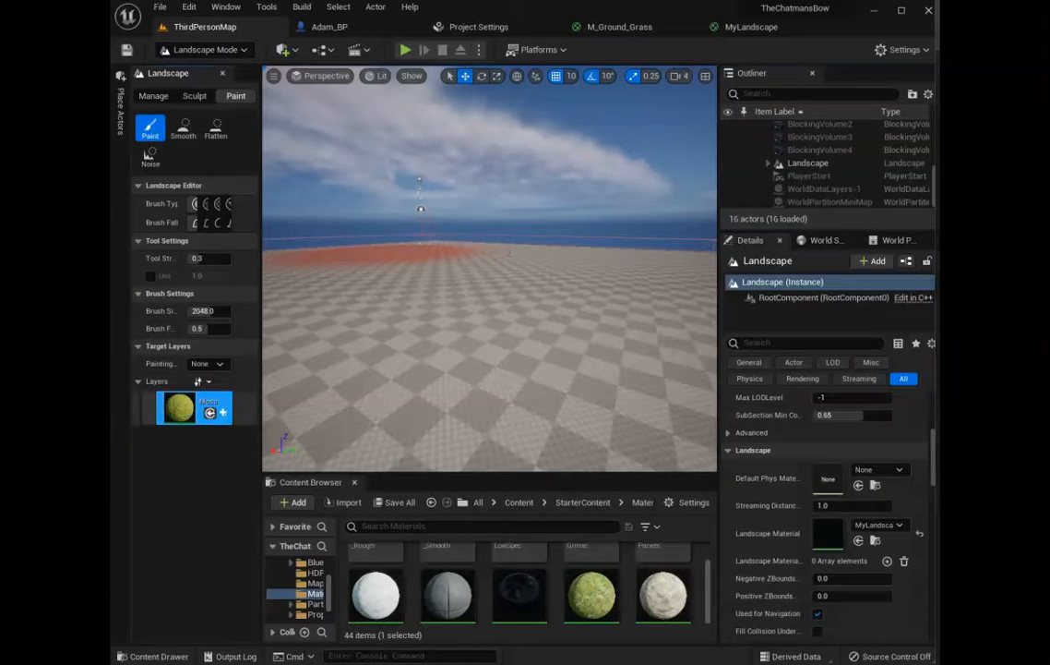
pyautogui.click(222, 413)
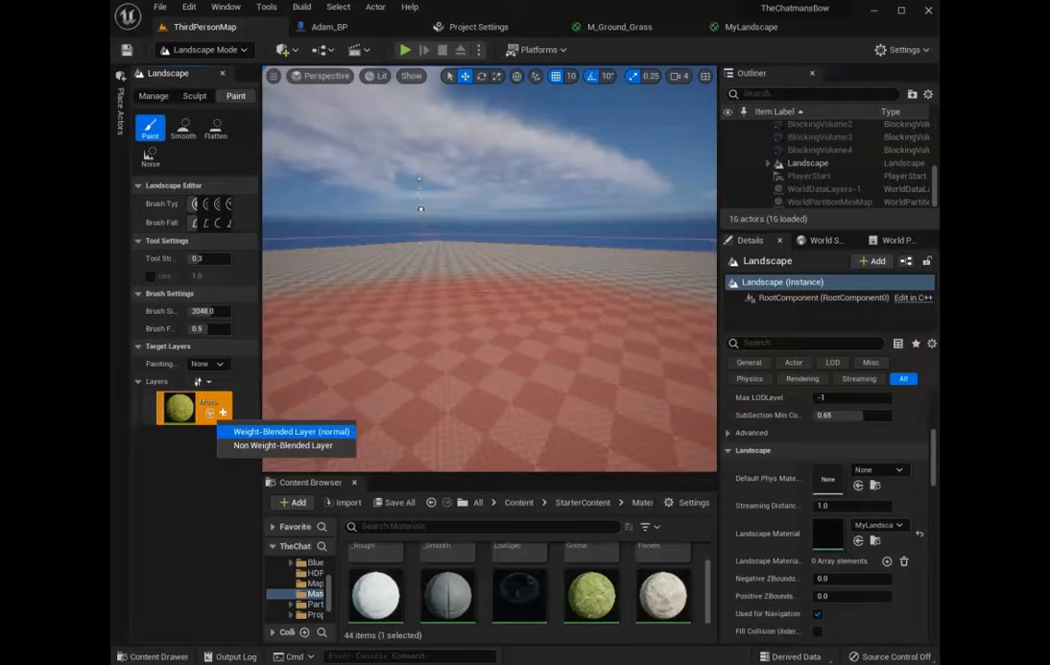
pyautogui.click(291, 431)
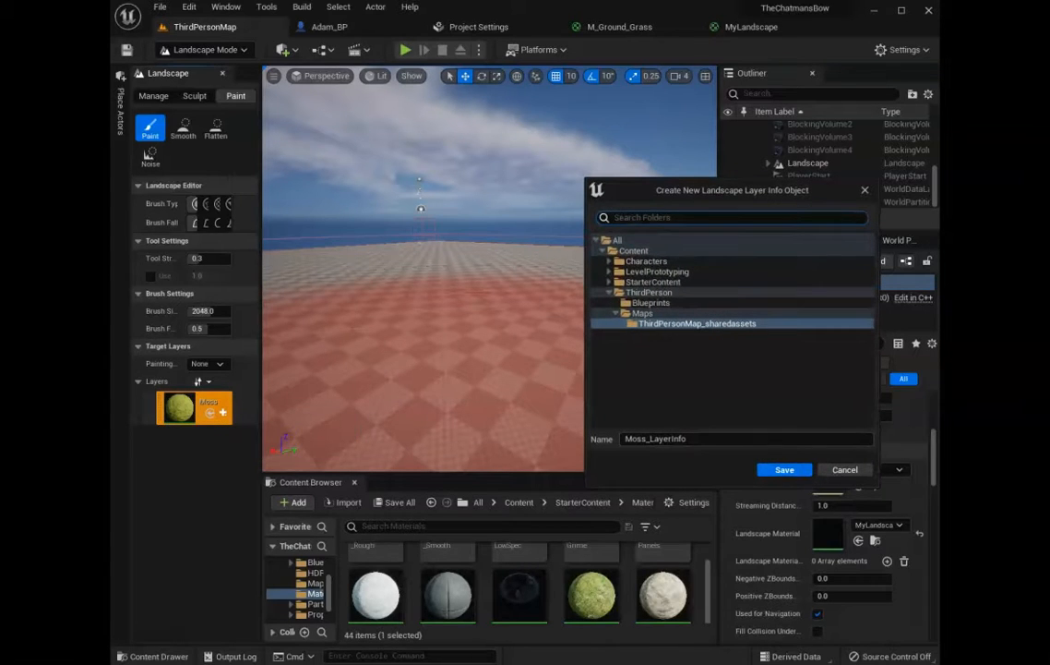
pyautogui.click(785, 470)
# Return to Select Mode and check the moss surface across the landscape out to its edges
pyautogui.click(205, 49)
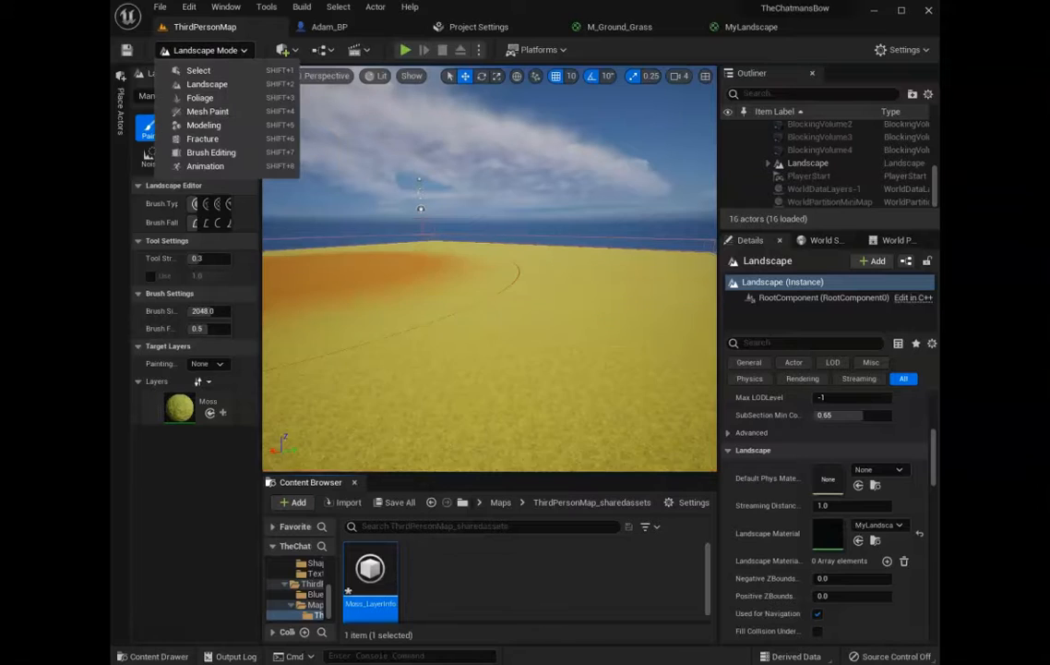
pyautogui.click(197, 69)
pyautogui.press('w')
pyautogui.moveTo(424, 269)
pyautogui.mouseDown(button='right')
pyautogui.moveTo(406, 332)
pyautogui.moveTo(379, 277)
pyautogui.moveTo(406, 269)
pyautogui.mouseUp(button='right')
pyautogui.moveTo(480, 233); pyautogui.dragTo(304, 248, button='right')
pyautogui.press('w')
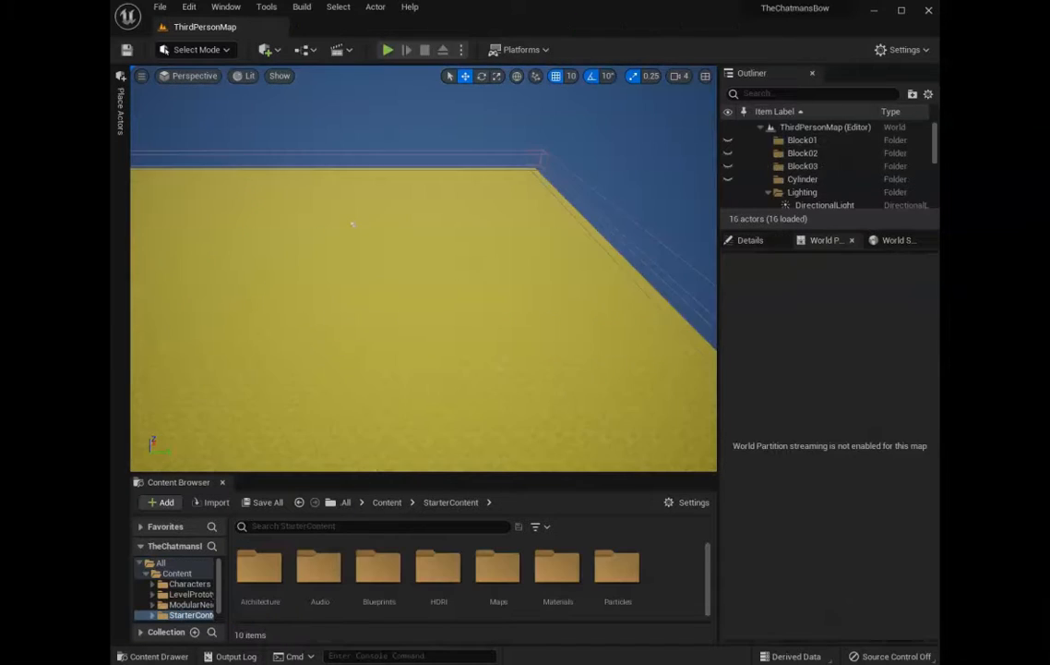
# Place an SM_Hedge_03 mesh from ModularNeighborhood's Models/Foliage/Hedges folder on the landscape near its far edge
pyautogui.moveTo(415, 277); pyautogui.dragTo(427, 301, button='right')
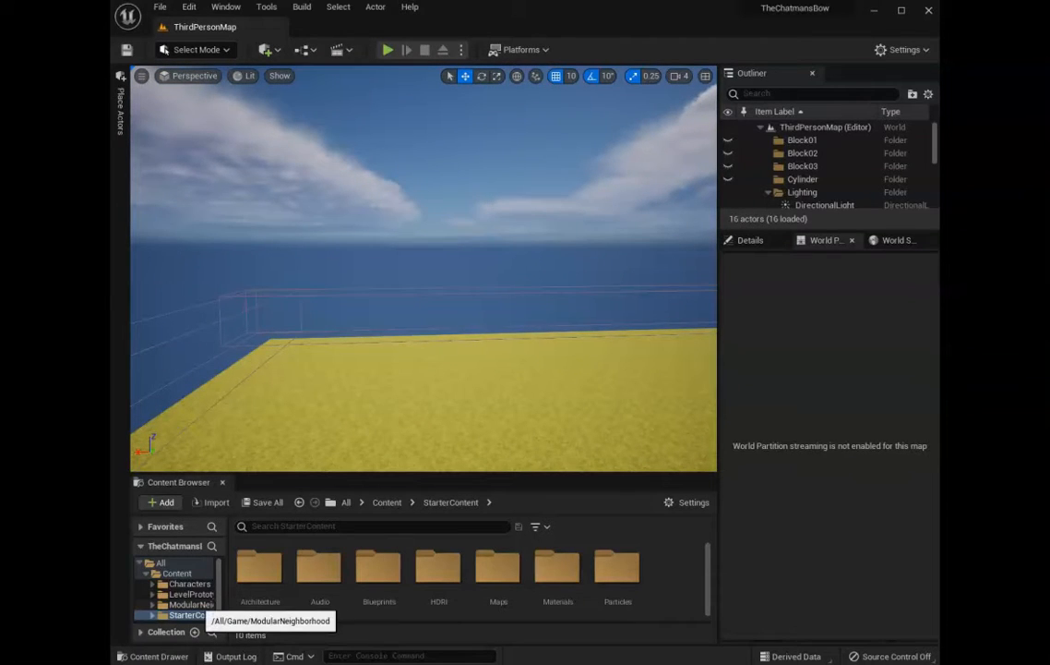
pyautogui.doubleClick(194, 605)
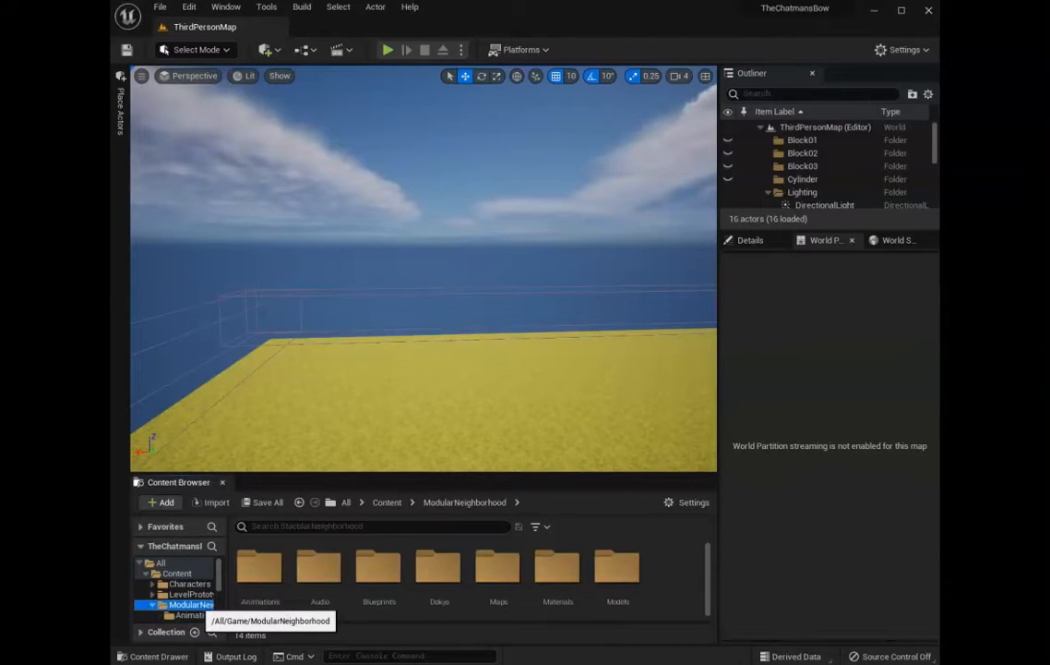
pyautogui.scroll(-2, 195, 605)
pyautogui.scroll(-3, 192, 593)
pyautogui.doubleClick(190, 573)
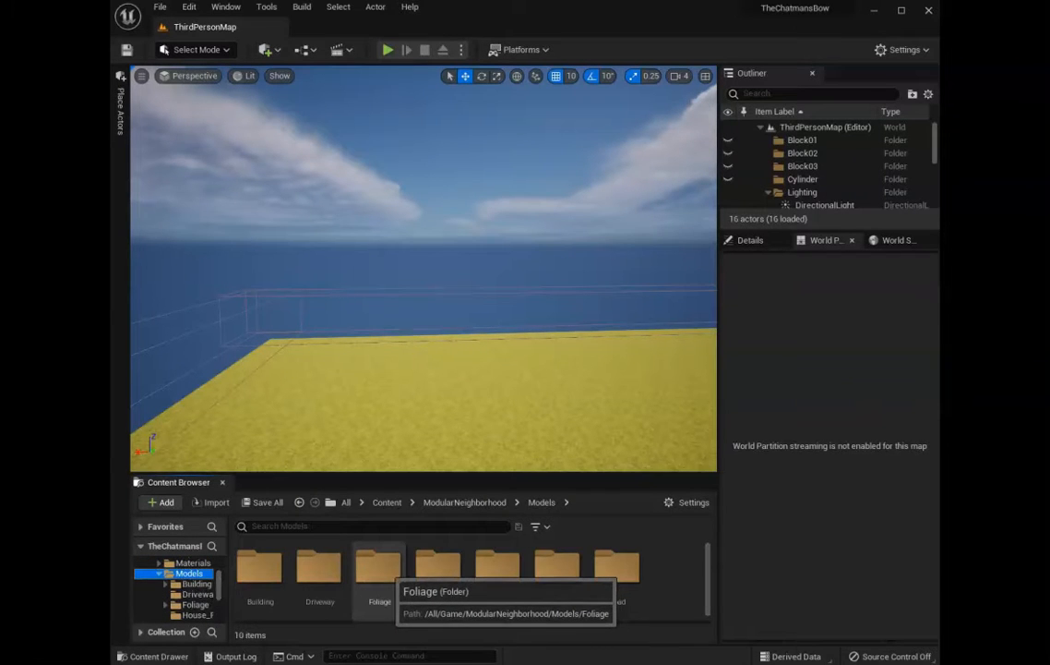
pyautogui.doubleClick(378, 568)
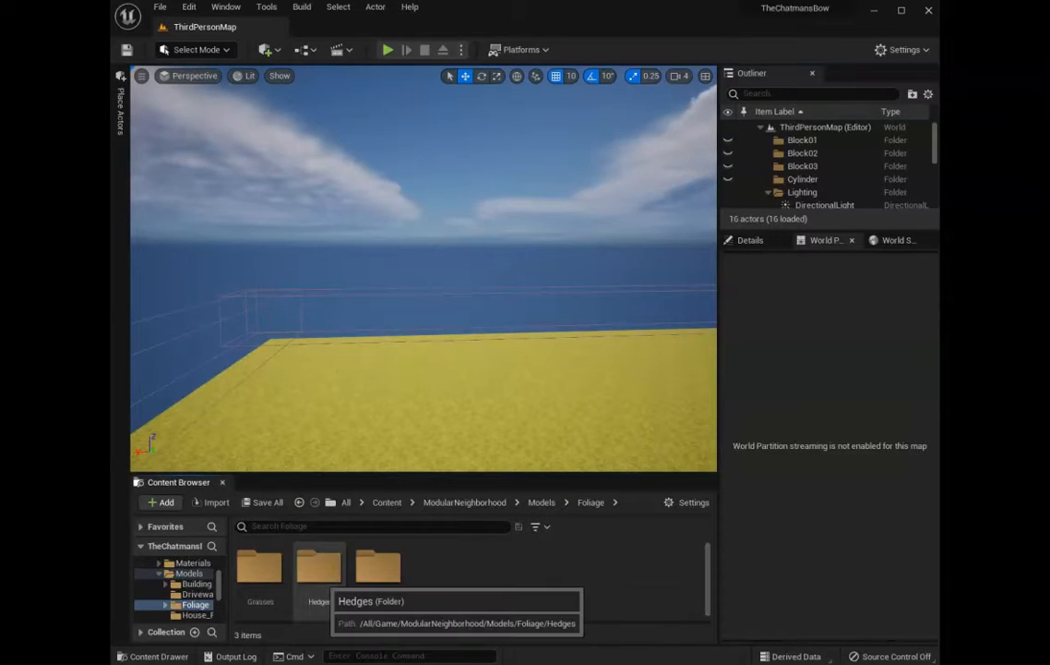
pyautogui.doubleClick(319, 568)
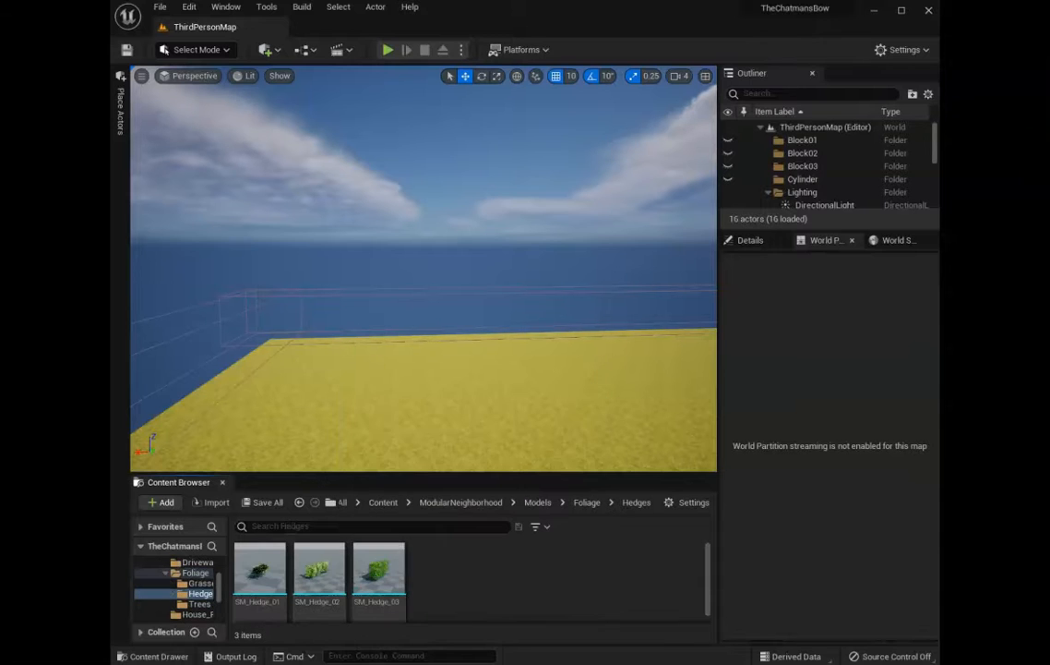
pyautogui.moveTo(378, 568); pyautogui.dragTo(379, 378)
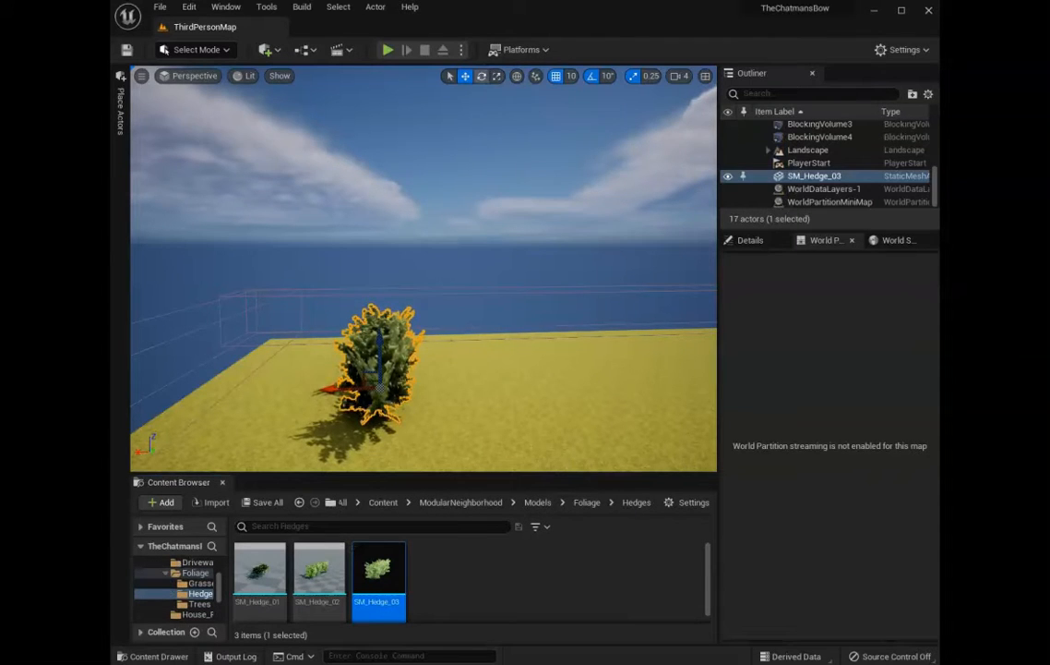
# Rotate the placed hedge by 90° around its vertical axis so it runs parallel to the landscape's edge
pyautogui.click(482, 75)
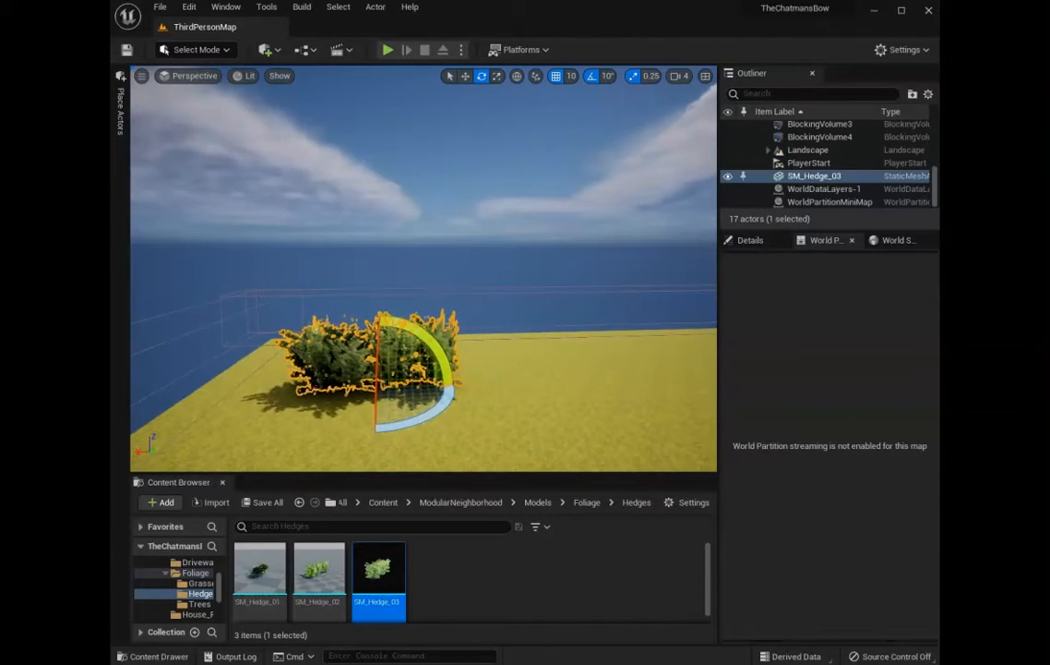
pyautogui.press('w')
pyautogui.moveTo(423, 268); pyautogui.dragTo(384, 299, button='right')
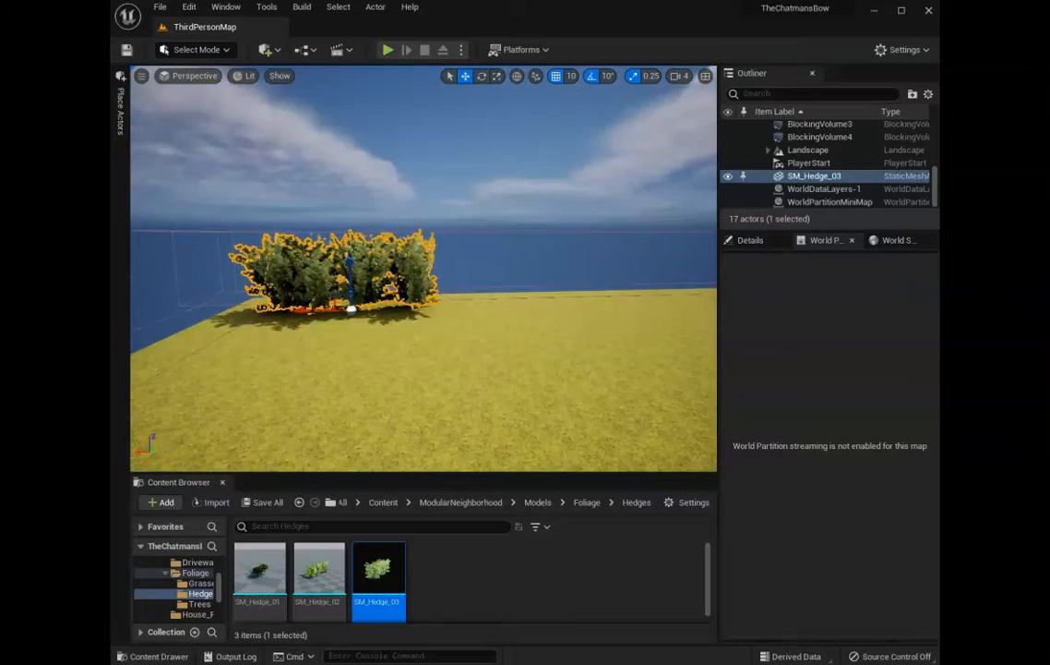
# Duplicate the hedge twice along the landscape's edge to form a continuous row of three
pyautogui.click(425, 369)
pyautogui.moveTo(425, 277); pyautogui.dragTo(643, 286, button='right')
pyautogui.press('w')
pyautogui.press('s')
pyautogui.moveTo(517, 286); pyautogui.dragTo(647, 284, button='right')
pyautogui.press('a')
pyautogui.press('s')
pyautogui.click(397, 295)
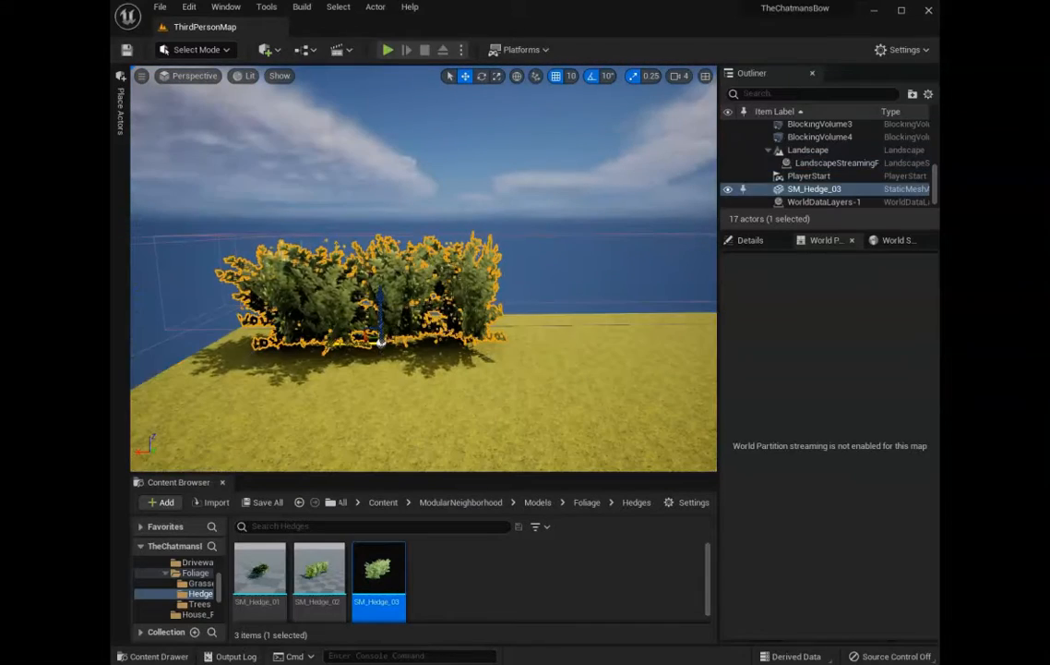
pyautogui.keyDown('alt'); pyautogui.moveTo(337, 343); pyautogui.dragTo(370, 345); pyautogui.keyUp('alt')
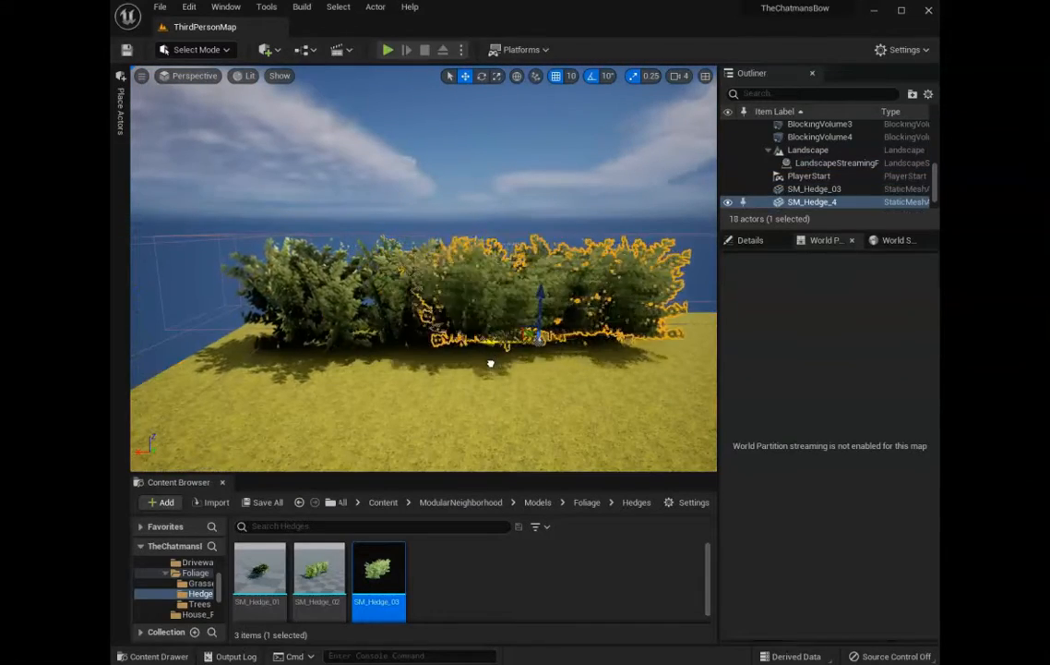
pyautogui.press('f')
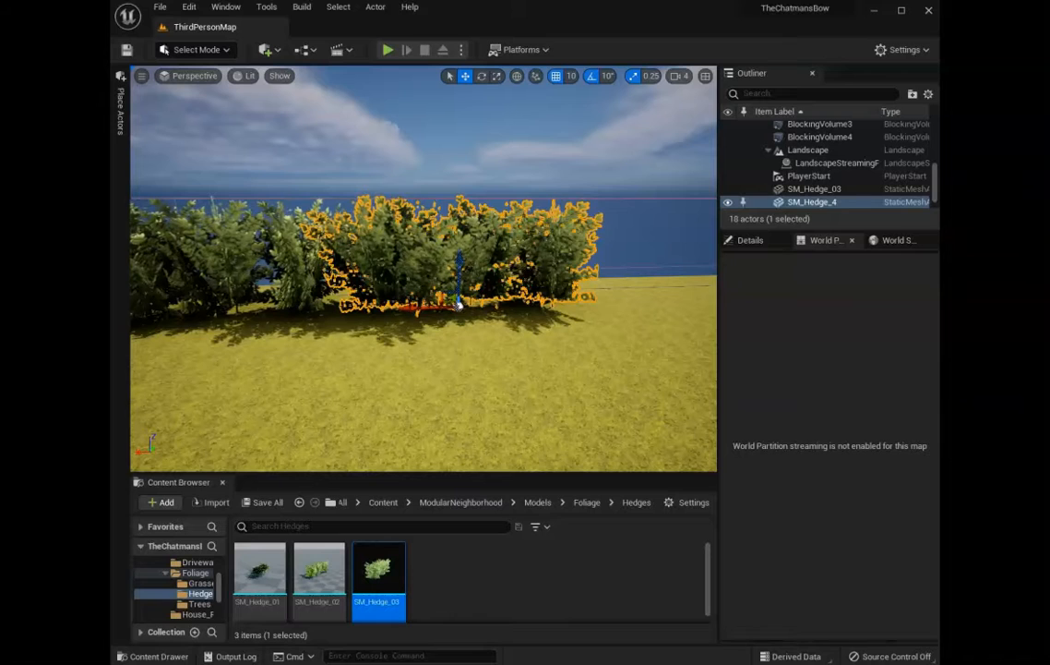
pyautogui.keyDown('alt'); pyautogui.moveTo(435, 306); pyautogui.dragTo(674, 303); pyautogui.keyUp('alt')
pyautogui.moveTo(674, 303); pyautogui.dragTo(672, 277, button='right')
pyautogui.press('s')
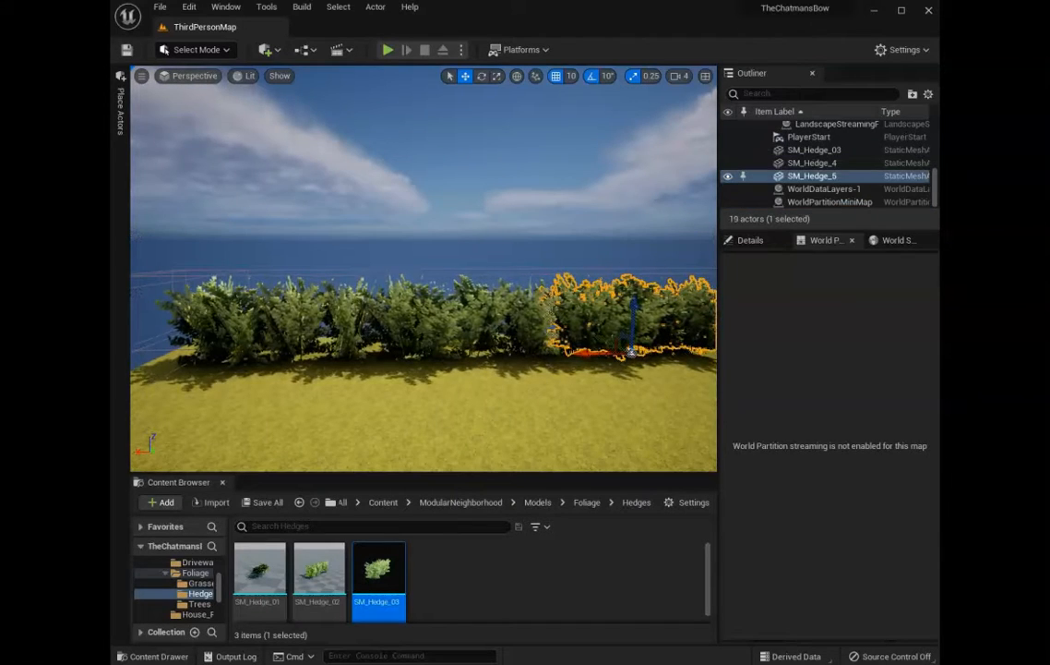
pyautogui.keyDown('ctrl'); pyautogui.click(489, 288); pyautogui.keyUp('ctrl')
pyautogui.keyDown('ctrl'); pyautogui.click(282, 358); pyautogui.keyUp('ctrl')
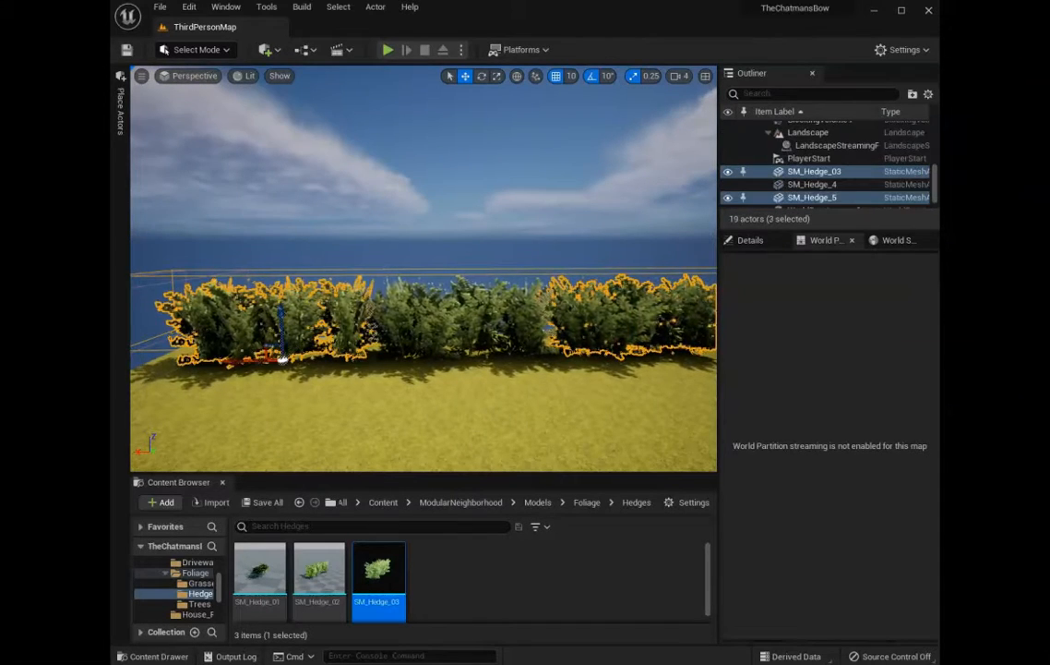
pyautogui.keyDown('ctrl'); pyautogui.click(461, 354); pyautogui.keyUp('ctrl')
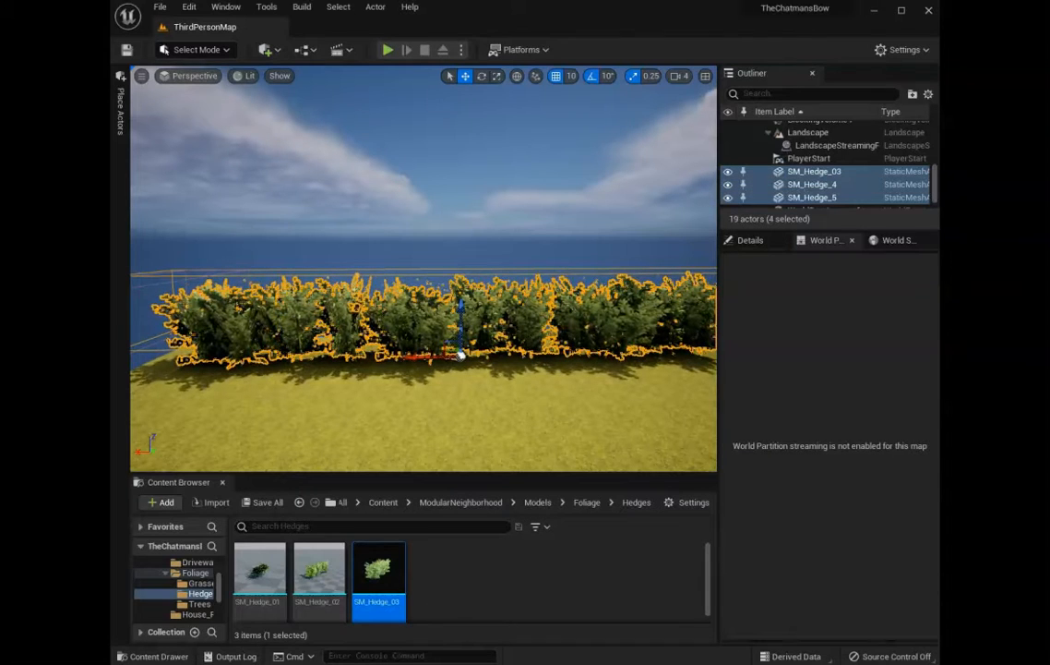
pyautogui.click(375, 6)
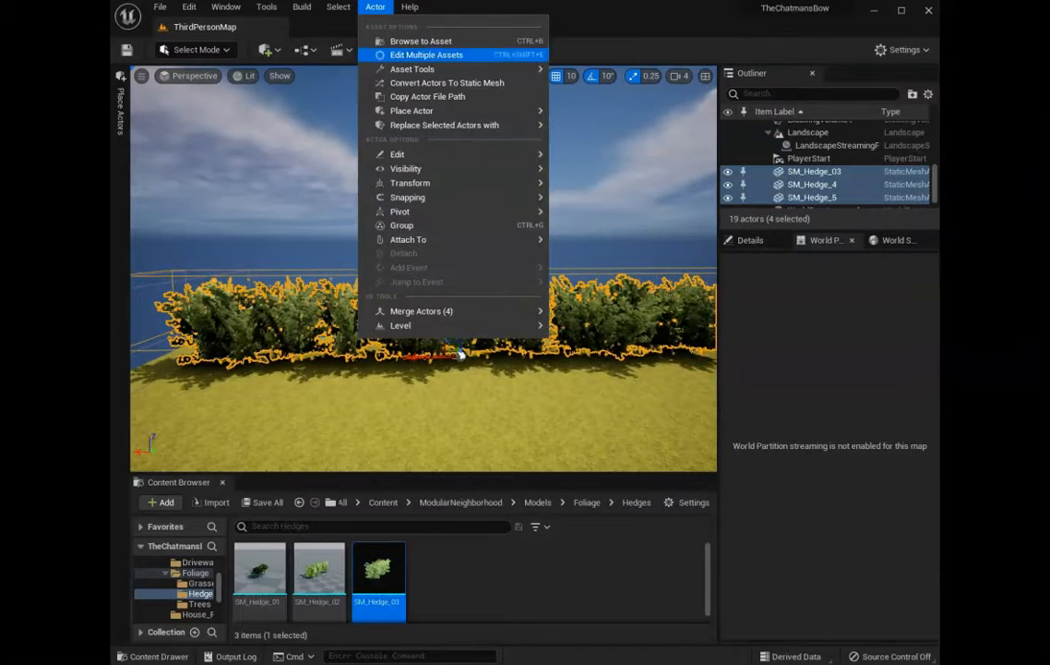
pyautogui.moveTo(434, 311)
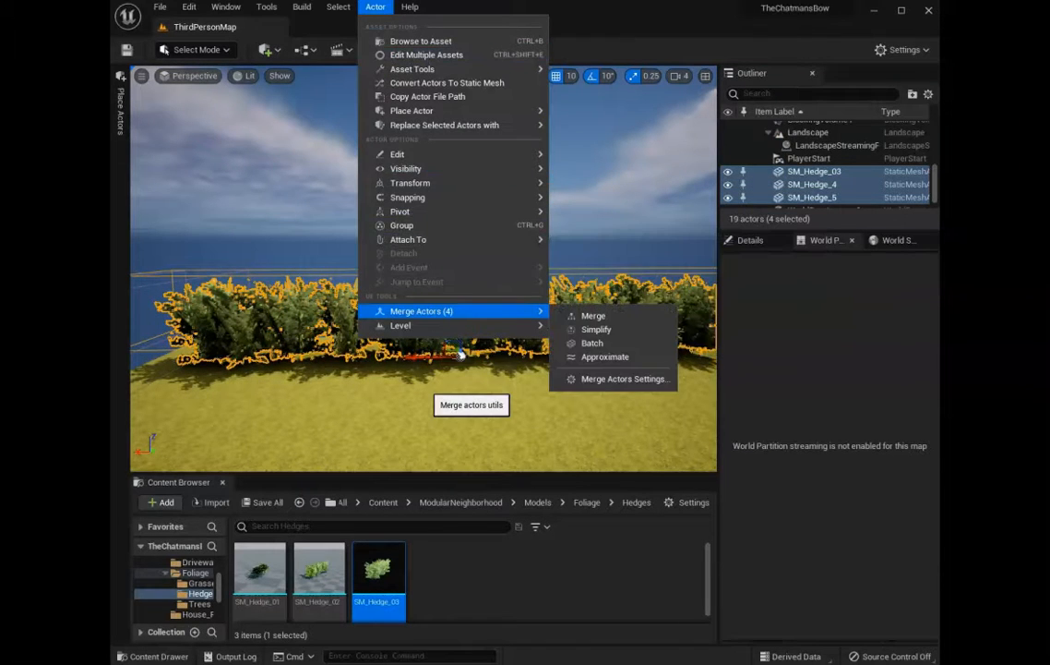
pyautogui.click(460, 355)
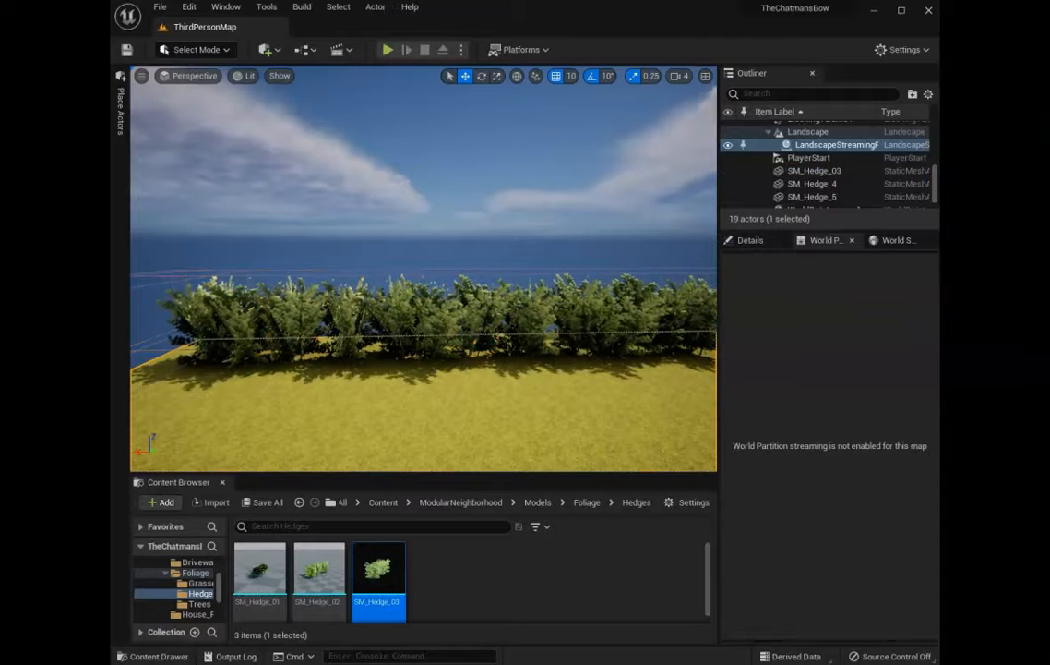
# Merge SM_Hedge_03, SM_Hedge_4 and SM_Hedge_5 into a single mesh named HedgeX3 in the Content folder
pyautogui.click(813, 171)
pyautogui.keyDown('shift'); pyautogui.click(813, 197); pyautogui.keyUp('shift')
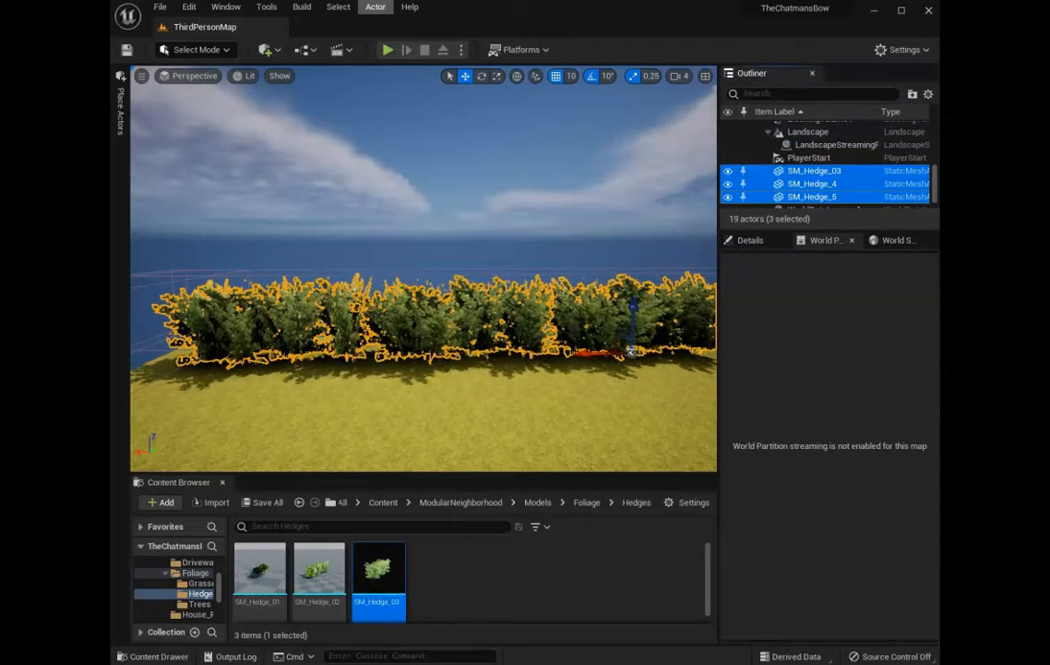
pyautogui.click(374, 7)
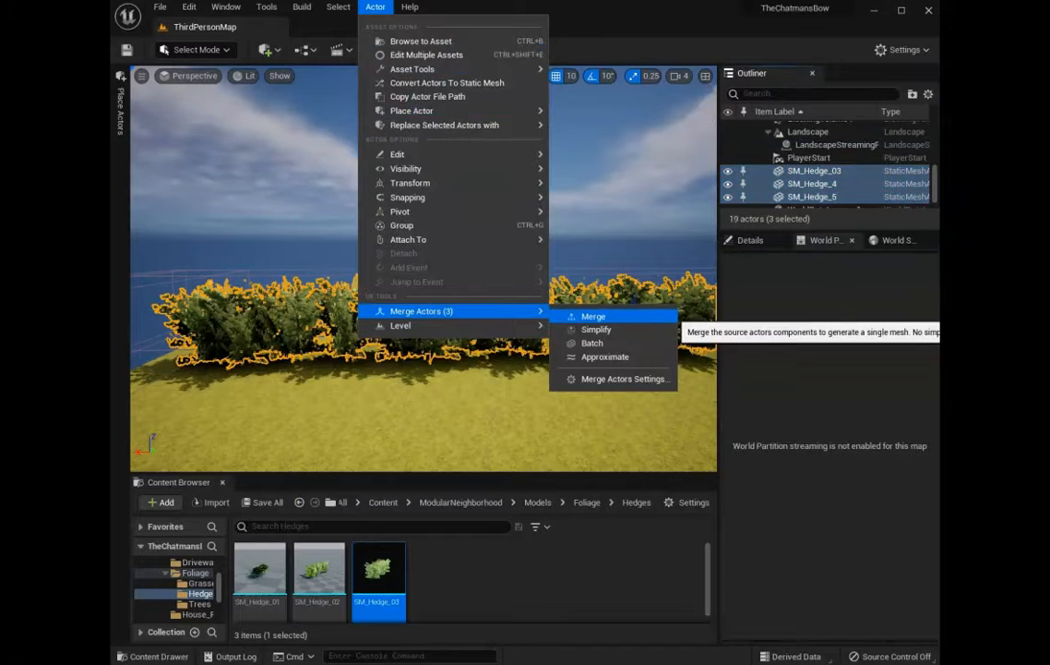
pyautogui.click(593, 315)
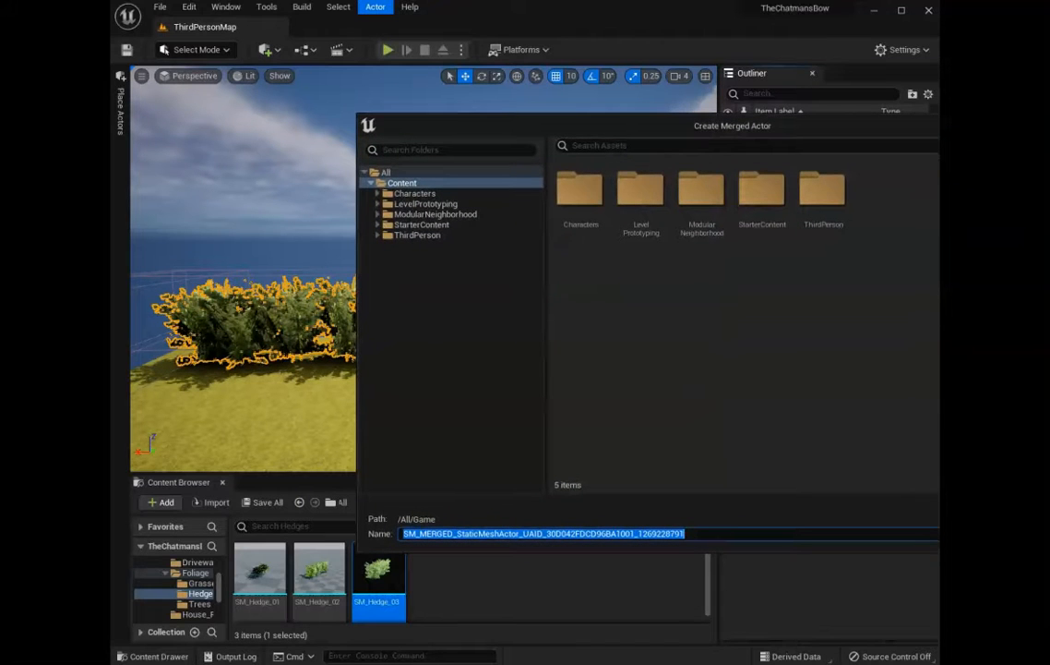
pyautogui.write('HedgeX3')
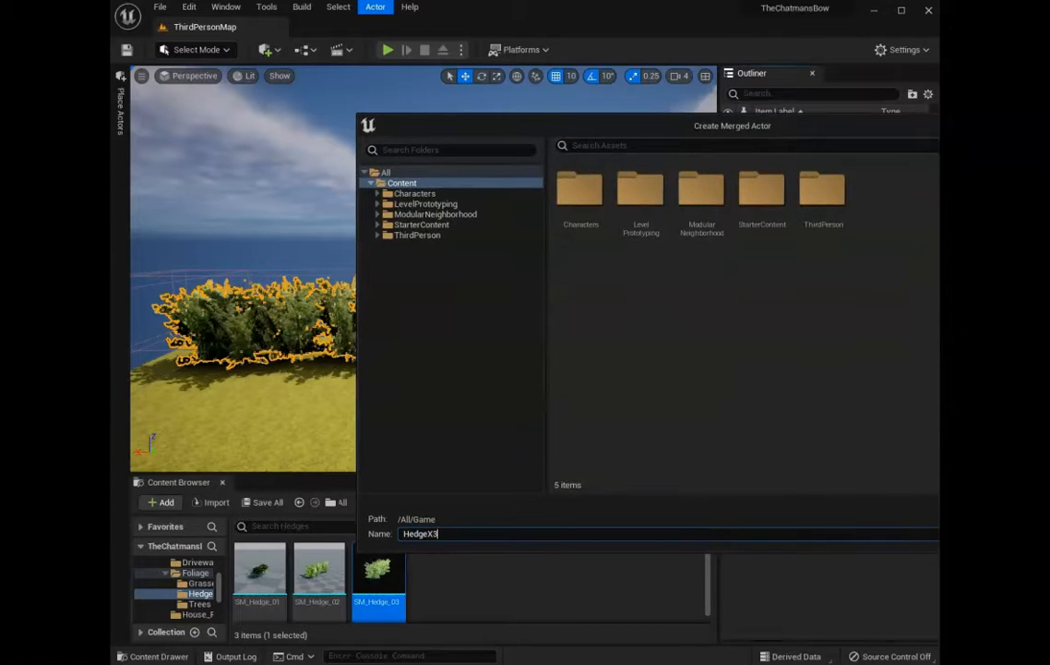
pyautogui.press('Return')
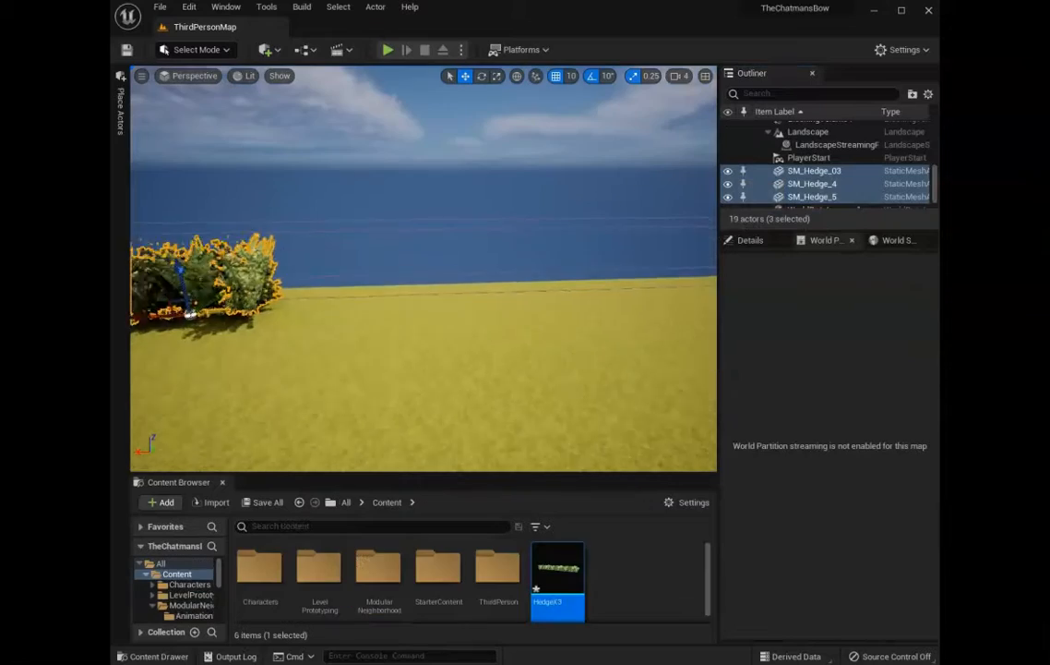
# Place the merged HedgeX3 mesh in line with the hedge row along the edge, at location 1560, 3020, 100
pyautogui.moveTo(558, 573); pyautogui.dragTo(362, 327)
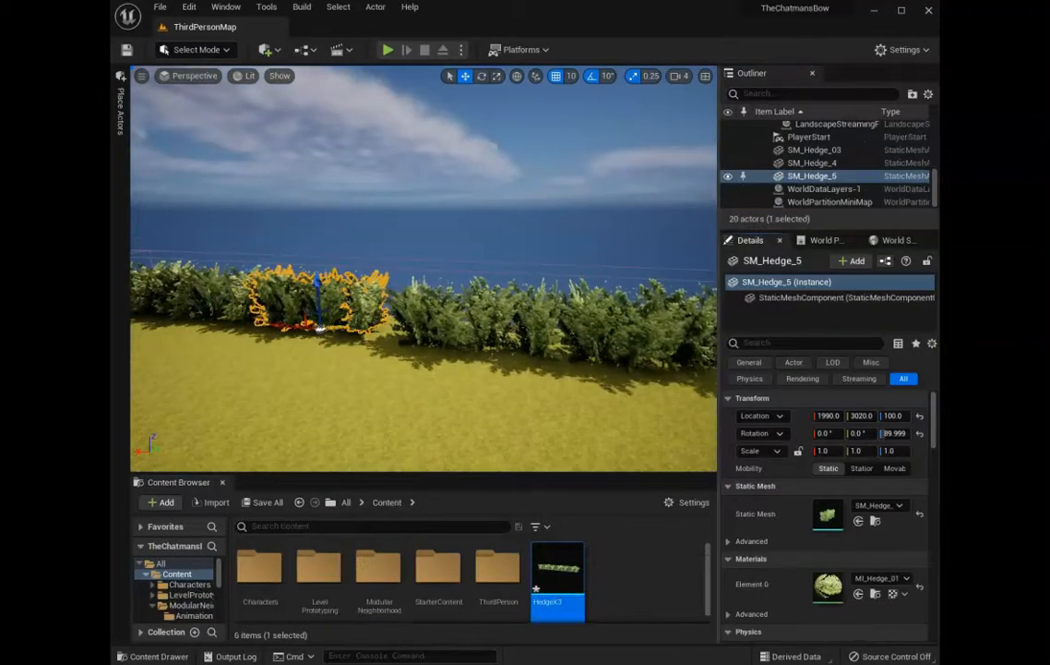
pyautogui.moveTo(424, 351)
pyautogui.mouseDown(button='right')
pyautogui.moveTo(341, 355)
pyautogui.moveTo(443, 346)
pyautogui.moveTo(434, 342)
pyautogui.mouseUp(button='right')
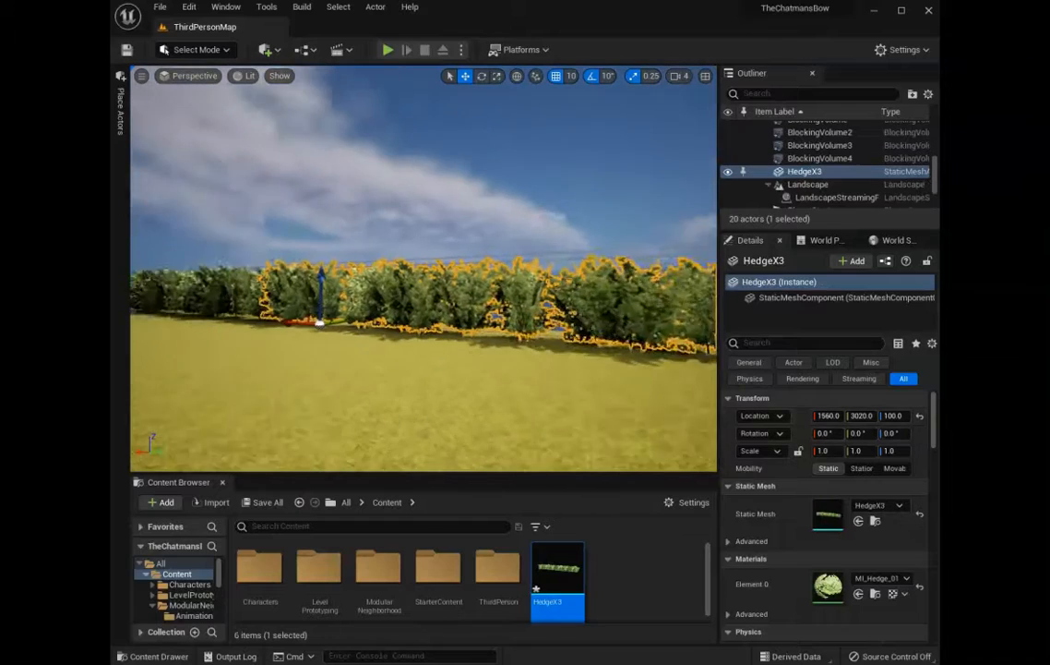
pyautogui.moveTo(424, 304); pyautogui.dragTo(470, 295, button='right')
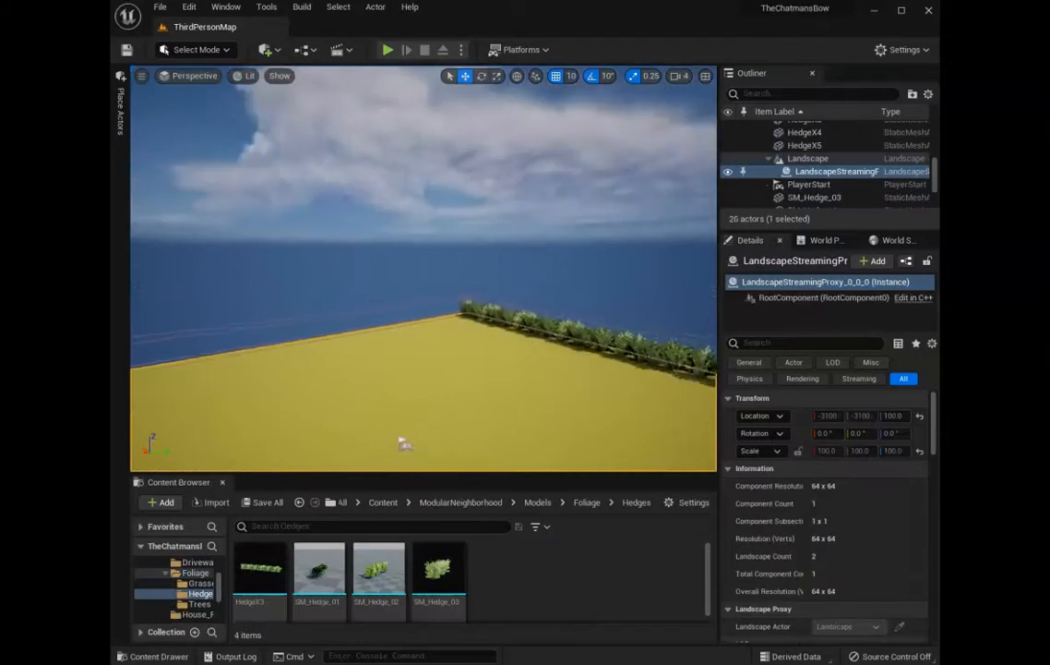
# Inspect the hedges around the landscape and play-test the level by running the character along the rows and across the field
pyautogui.moveTo(403, 440); pyautogui.dragTo(498, 432, button='right')
pyautogui.moveTo(424, 304); pyautogui.dragTo(599, 323, button='right')
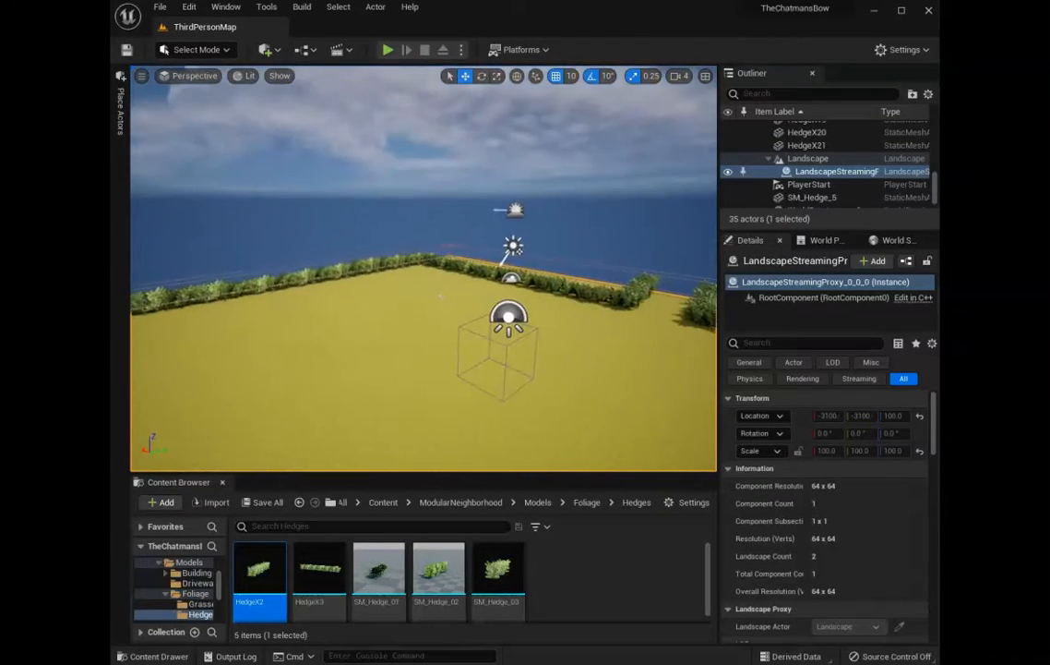
pyautogui.moveTo(425, 304); pyautogui.dragTo(203, 297, button='right')
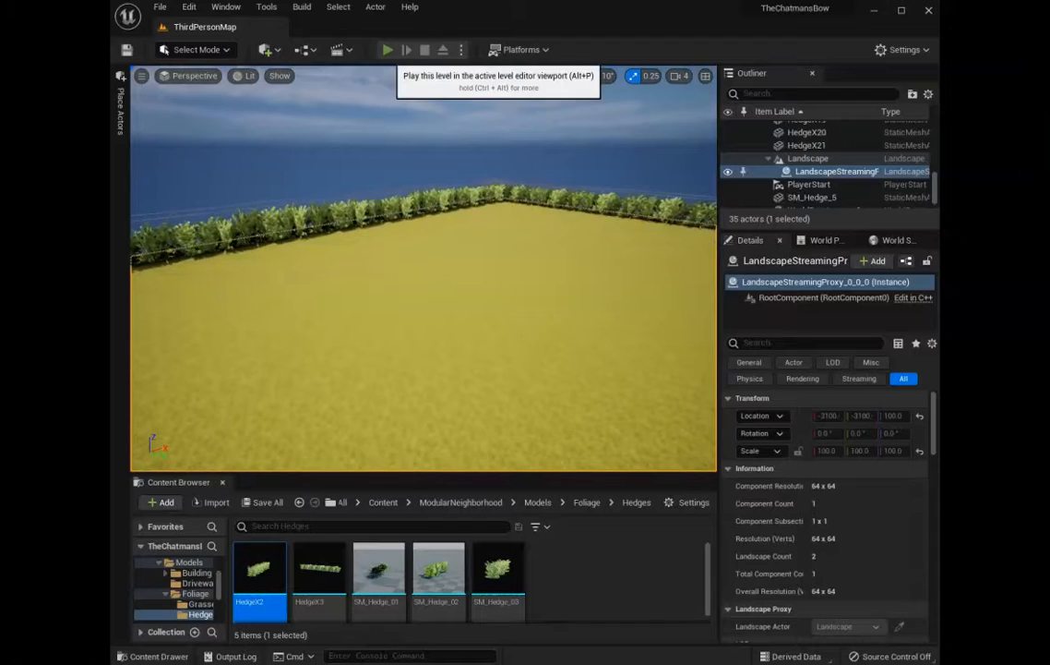
pyautogui.click(387, 50)
pyautogui.press('w')
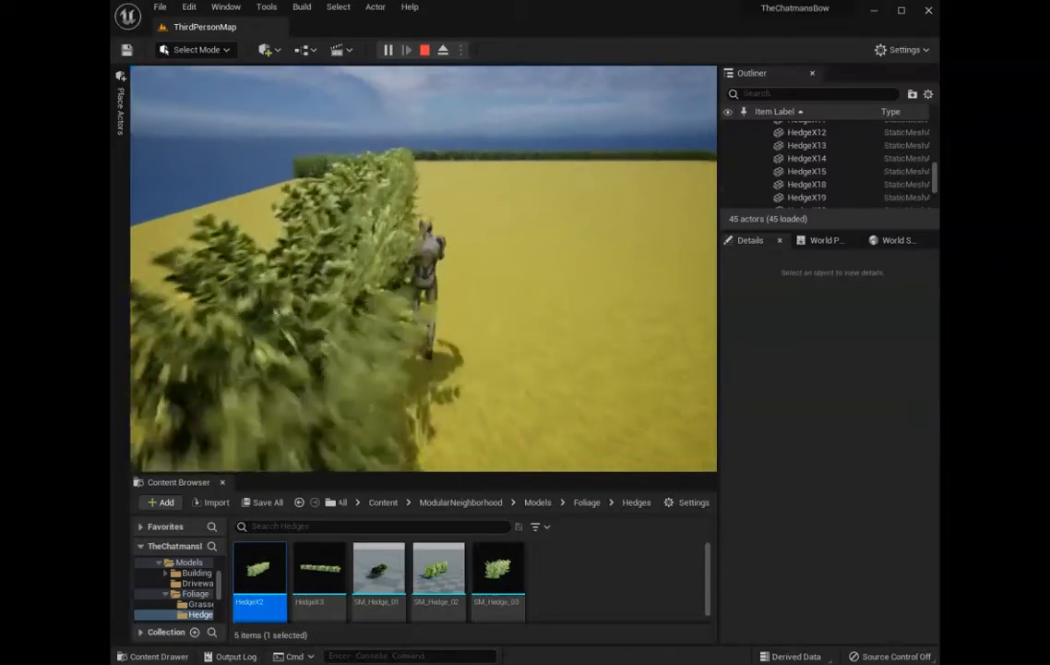
pyautogui.press('w')
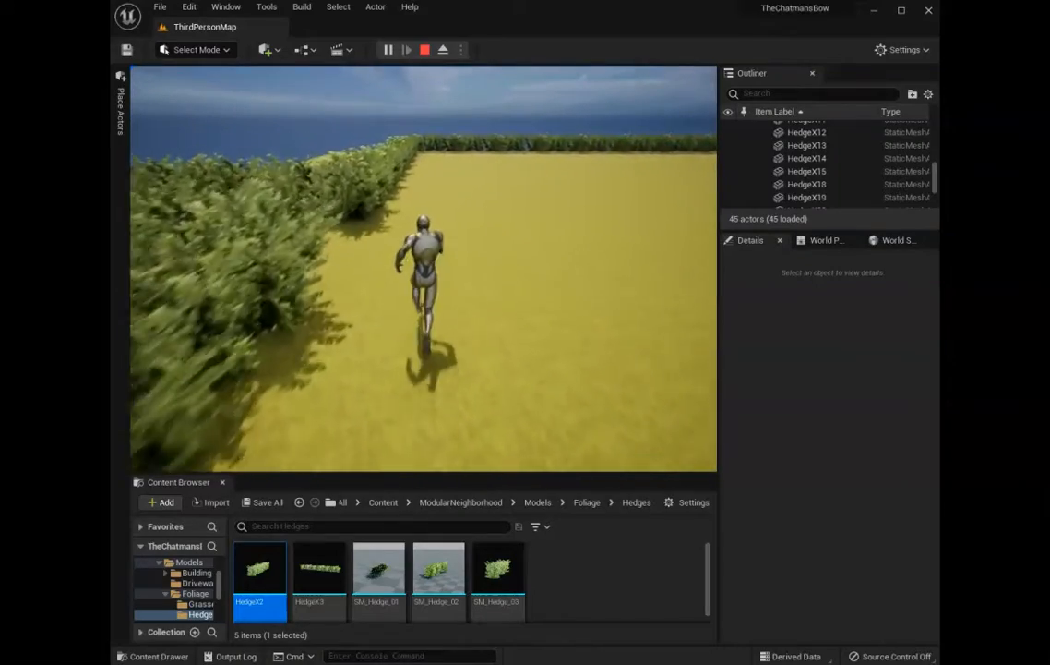
pyautogui.press('w')
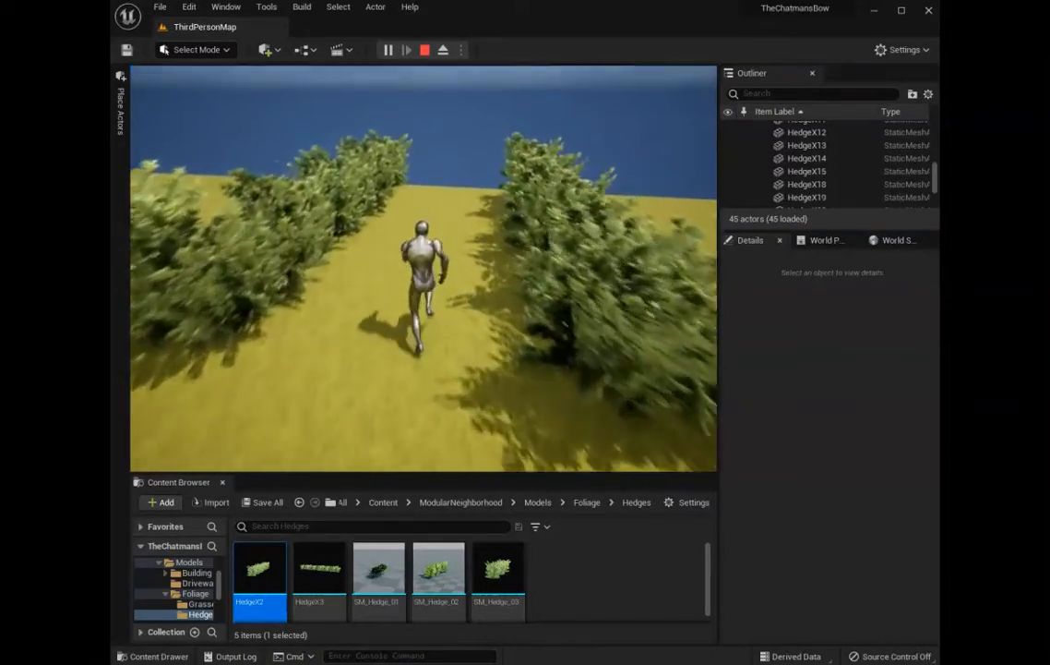
pyautogui.press('d')
pyautogui.press('w')
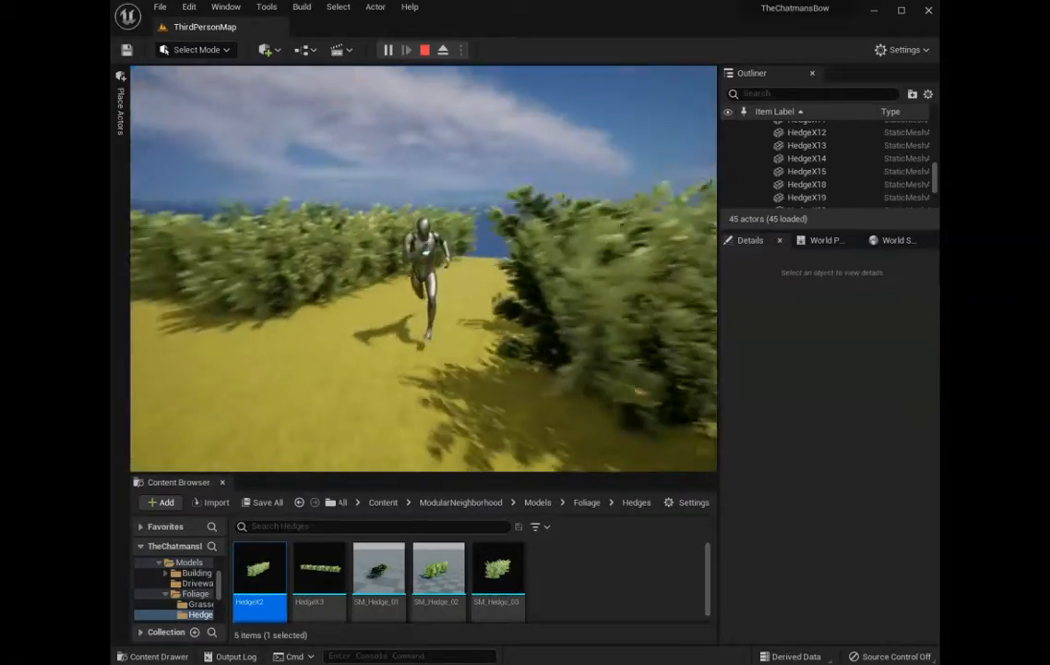
pyautogui.press('w')
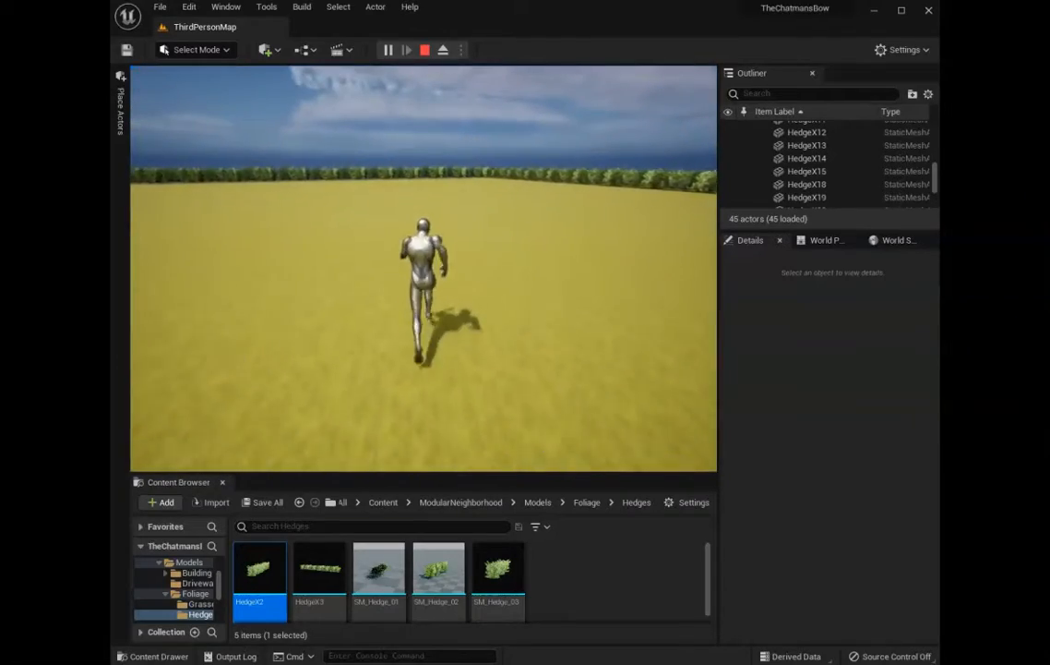
pyautogui.press('d')
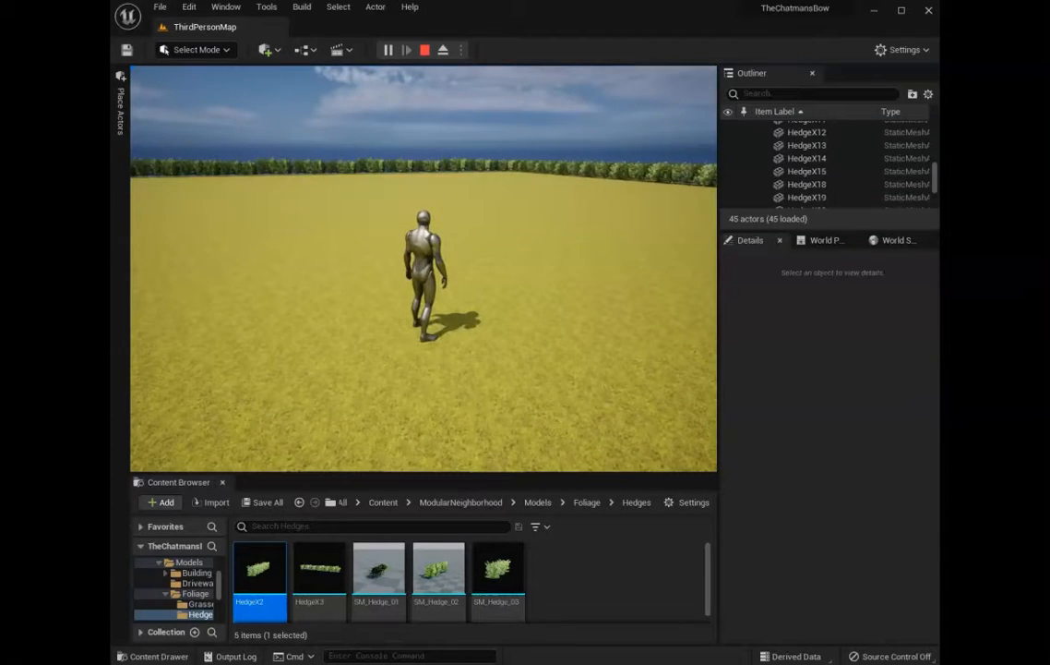
pyautogui.press('Escape')
# Run the character across the field toward the hedges in the play test
pyautogui.moveTo(423, 267); pyautogui.dragTo(355, 257, button='right')
pyautogui.press('w')
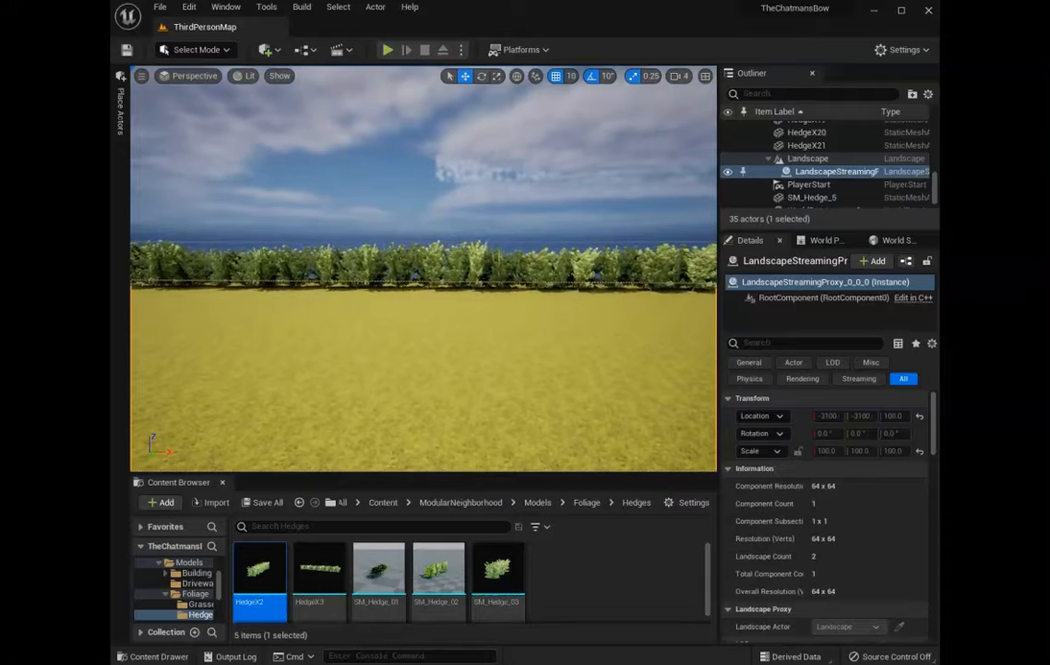
# Place the StarterContent Architecture mesh Floor_400x400 in front of the hedge row and drop it onto the landscape at 10, -2510, 120
pyautogui.scroll(-3, 184, 591)
pyautogui.click(191, 604)
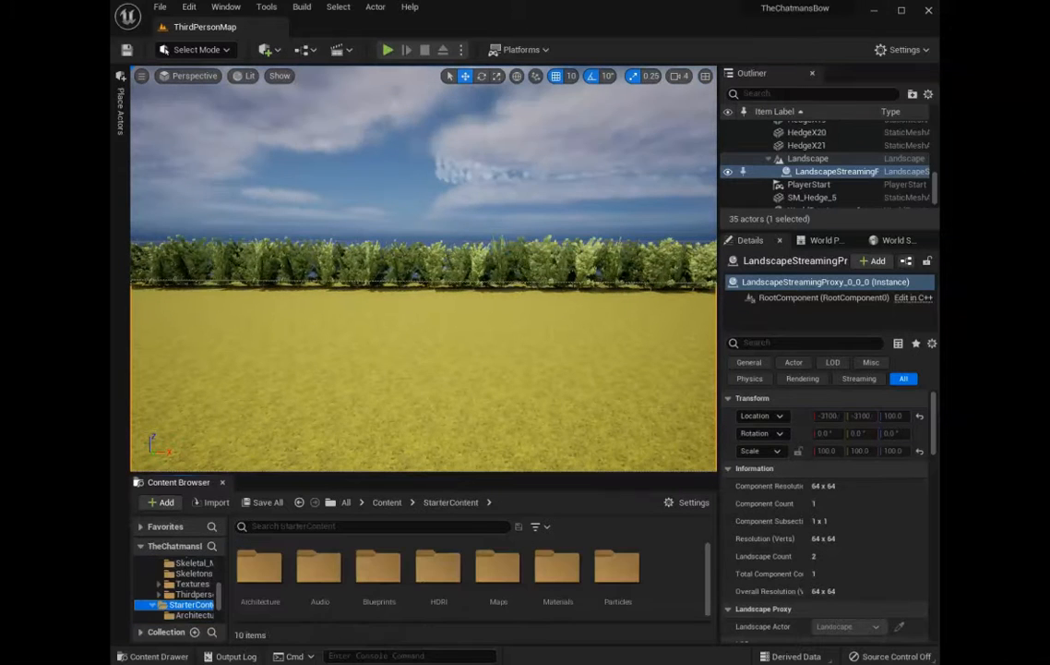
pyautogui.doubleClick(259, 571)
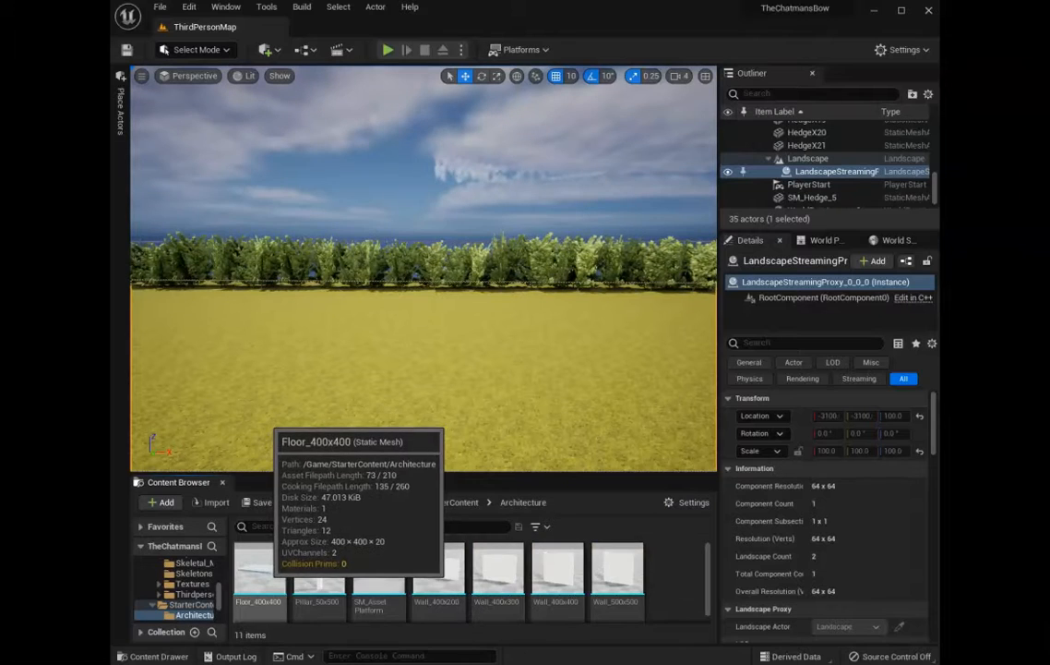
pyautogui.scroll(-2, 370, 576)
pyautogui.scroll(2, 388, 576)
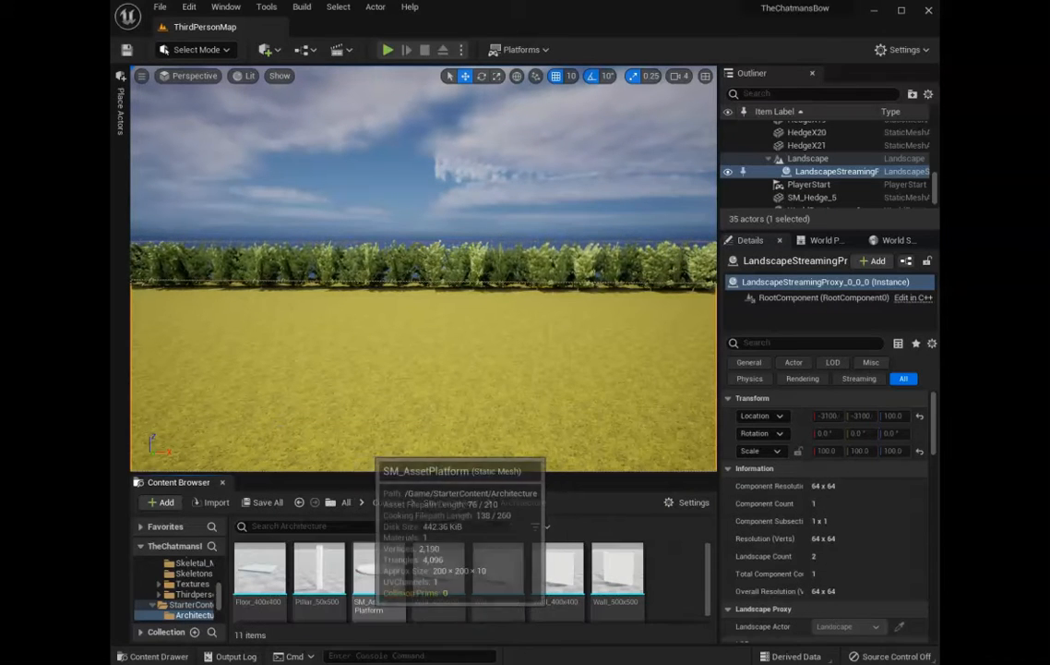
pyautogui.click(261, 572)
pyautogui.moveTo(259, 570); pyautogui.dragTo(425, 198)
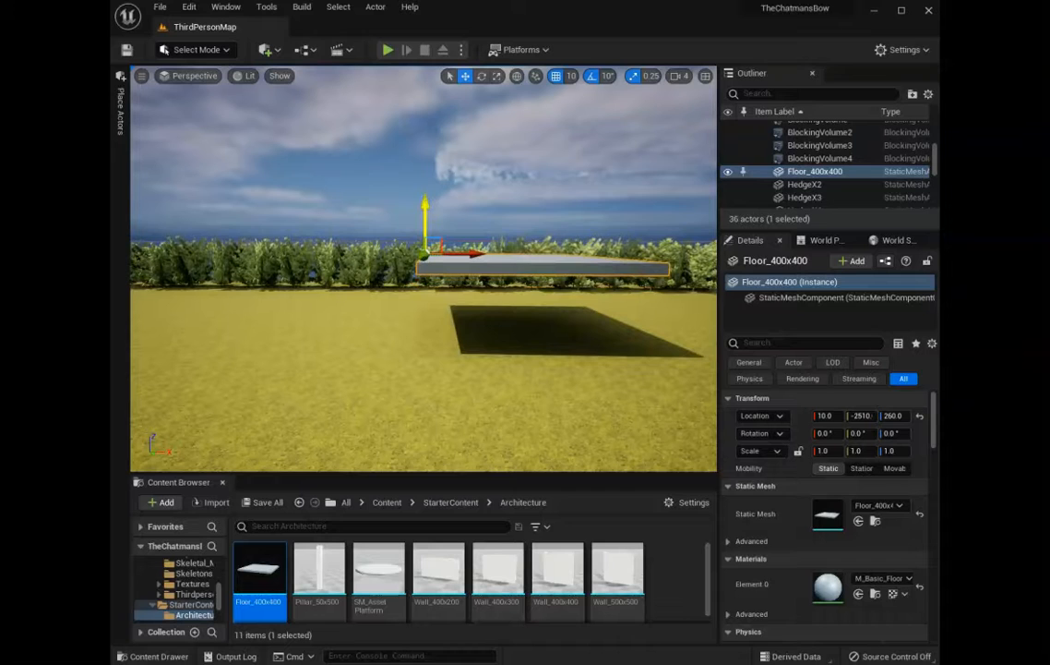
pyautogui.press('End')
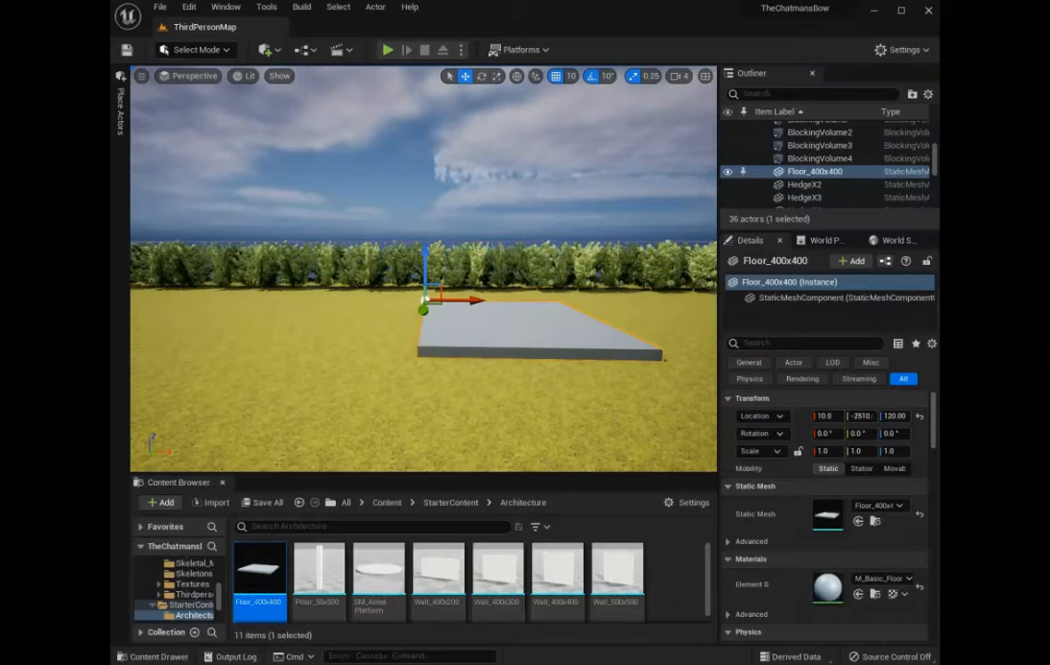
pyautogui.moveTo(424, 300); pyautogui.dragTo(419, 288, button='right')
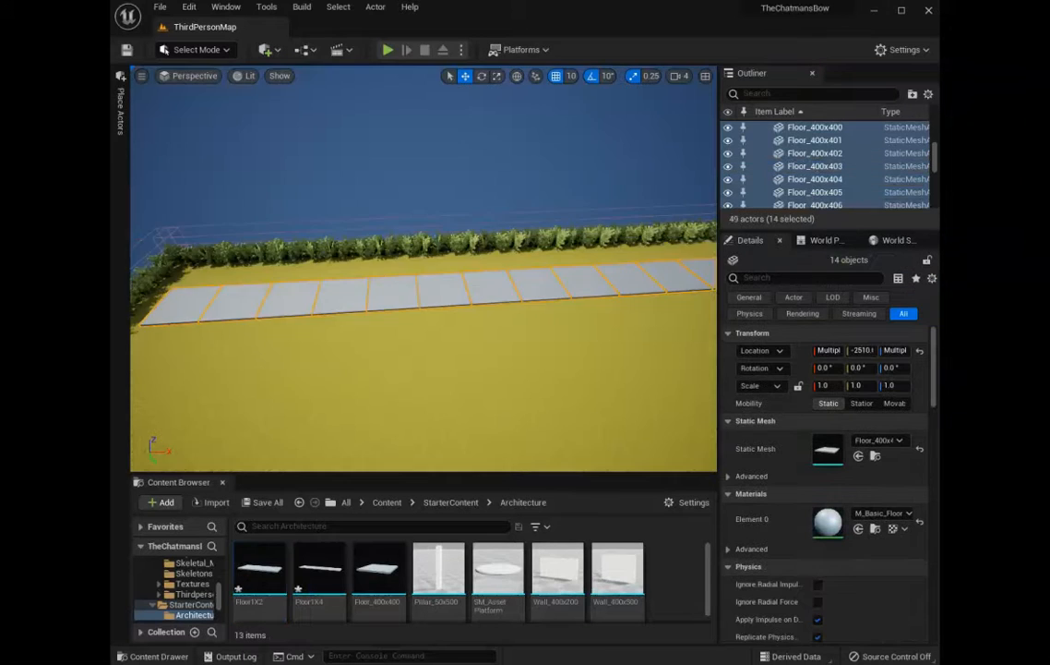
pyautogui.moveTo(424, 277); pyautogui.dragTo(319, 264, button='right')
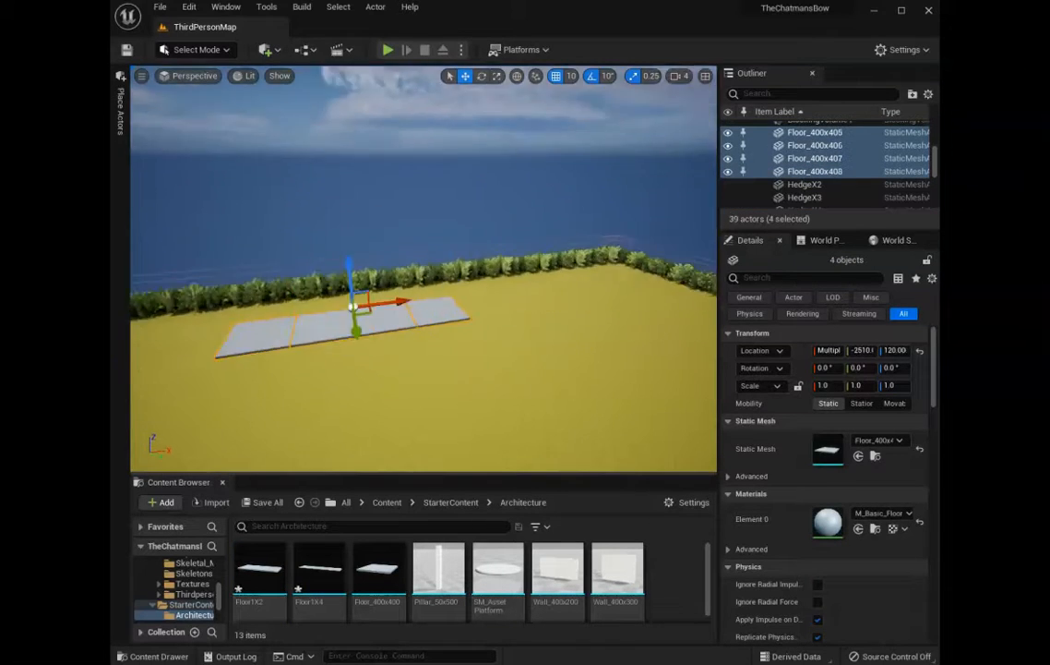
pyautogui.moveTo(424, 268); pyautogui.dragTo(379, 268, button='right')
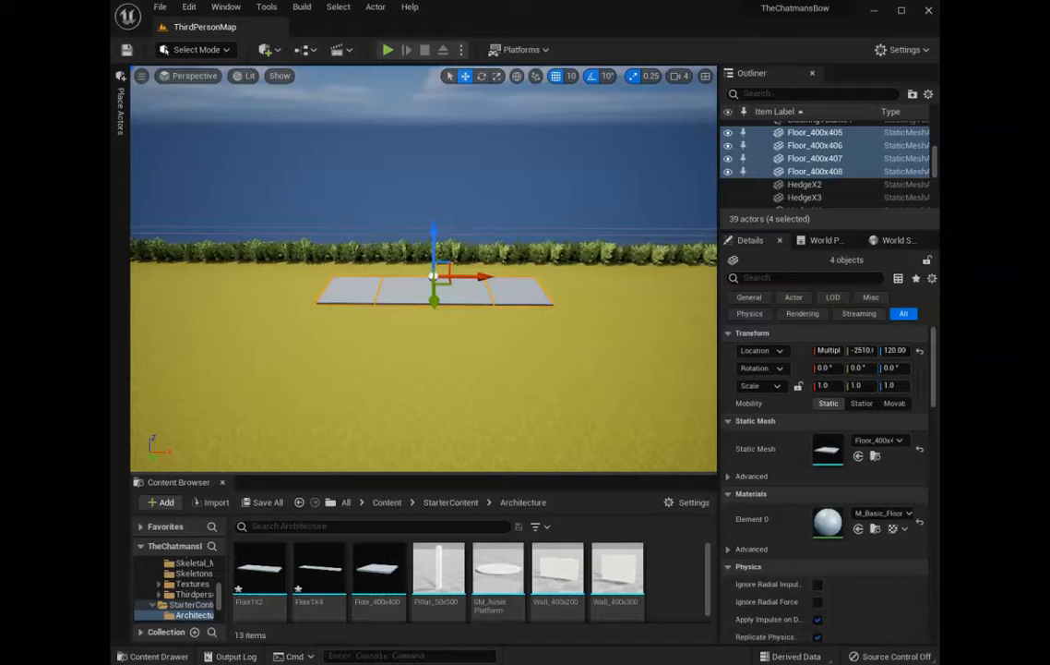
pyautogui.keyDown('alt'); pyautogui.moveTo(434, 302); pyautogui.dragTo(441, 339); pyautogui.keyUp('alt')
pyautogui.moveTo(441, 340); pyautogui.dragTo(471, 388, button='right')
pyautogui.keyDown('alt'); pyautogui.moveTo(557, 338); pyautogui.dragTo(570, 423); pyautogui.keyUp('alt')
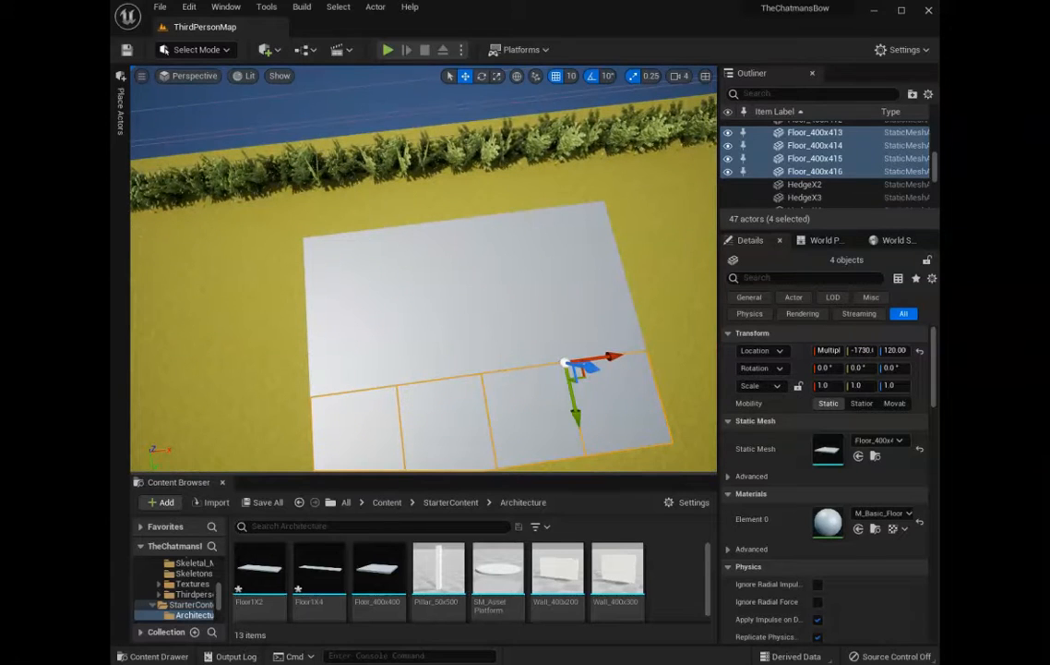
pyautogui.hotkey('ctrl', 'z')
pyautogui.hotkey('ctrl', 'z')
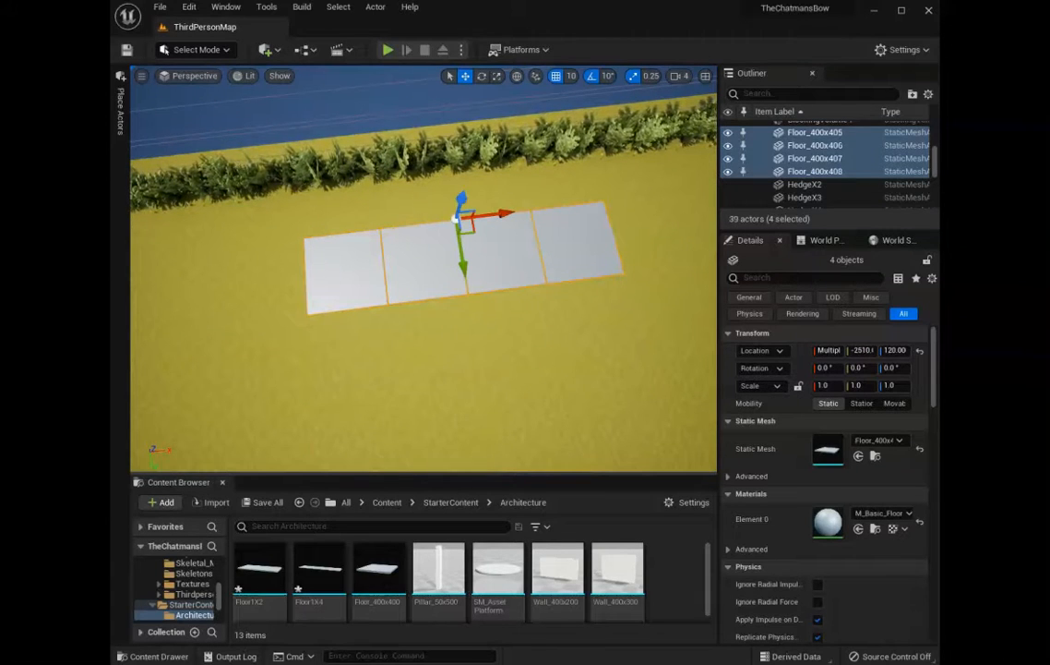
# Duplicate the row of four floor tiles twice, away from the hedges, to form a four-by-three floor
pyautogui.keyDown('alt'); pyautogui.moveTo(456, 219); pyautogui.dragTo(486, 347); pyautogui.keyUp('alt')
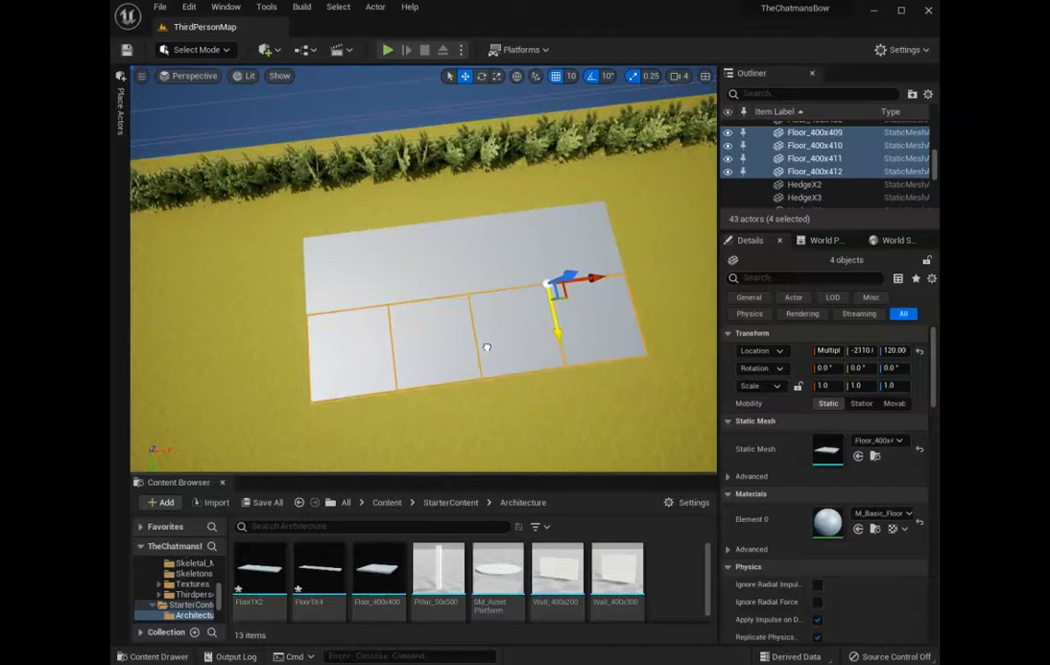
pyautogui.moveTo(487, 347)
pyautogui.mouseDown(button='right')
pyautogui.moveTo(459, 374)
pyautogui.moveTo(494, 366)
pyautogui.mouseUp(button='right')
pyautogui.keyDown('alt'); pyautogui.moveTo(554, 286); pyautogui.dragTo(574, 375); pyautogui.keyUp('alt')
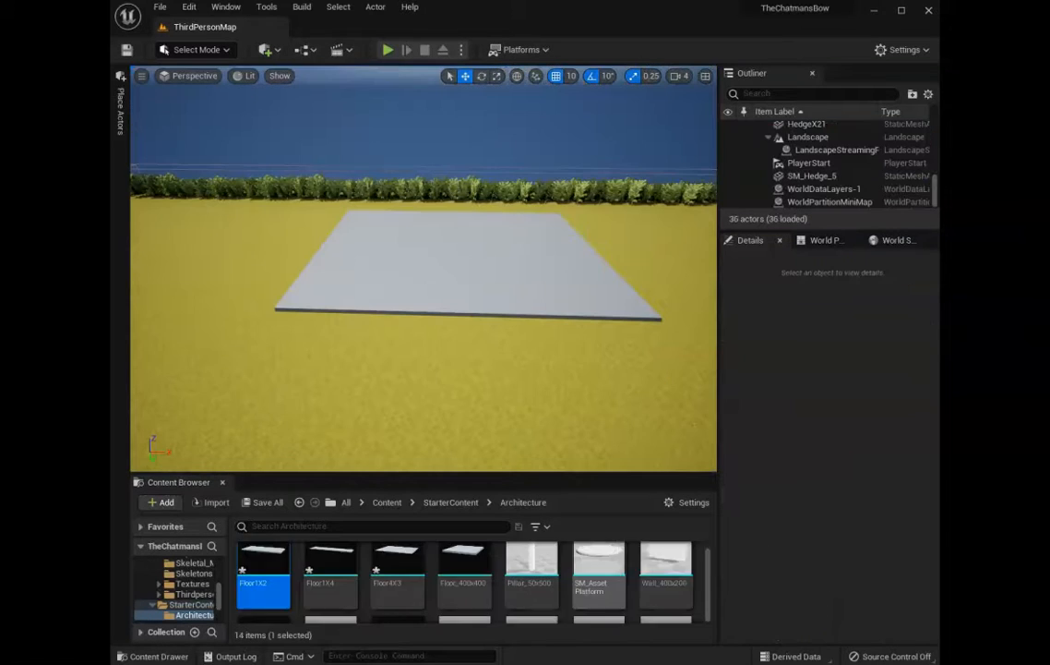
# Place a Wall_500x500 mesh on the floor at 340, -1970, 120 and rotate it -90° about the vertical axis
pyautogui.scroll(-3, 471, 573)
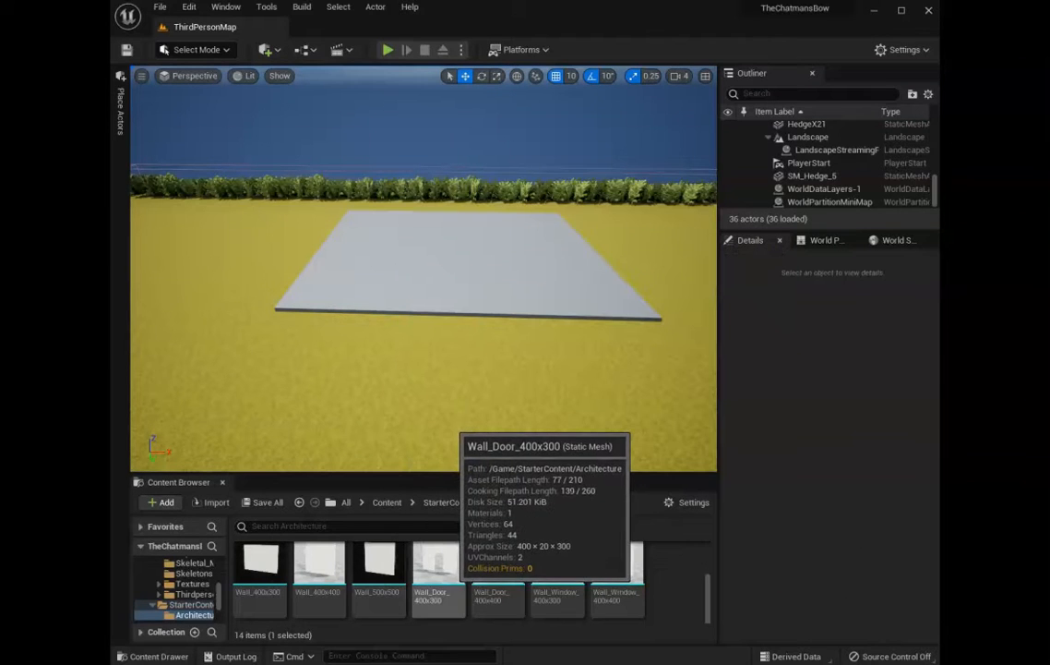
pyautogui.moveTo(380, 580); pyautogui.dragTo(461, 337)
pyautogui.moveTo(461, 337); pyautogui.dragTo(351, 346, button='right')
pyautogui.moveTo(413, 321); pyautogui.dragTo(511, 329)
pyautogui.moveTo(551, 289)
pyautogui.mouseDown()
pyautogui.moveTo(558, 259)
pyautogui.moveTo(551, 288)
pyautogui.mouseUp()
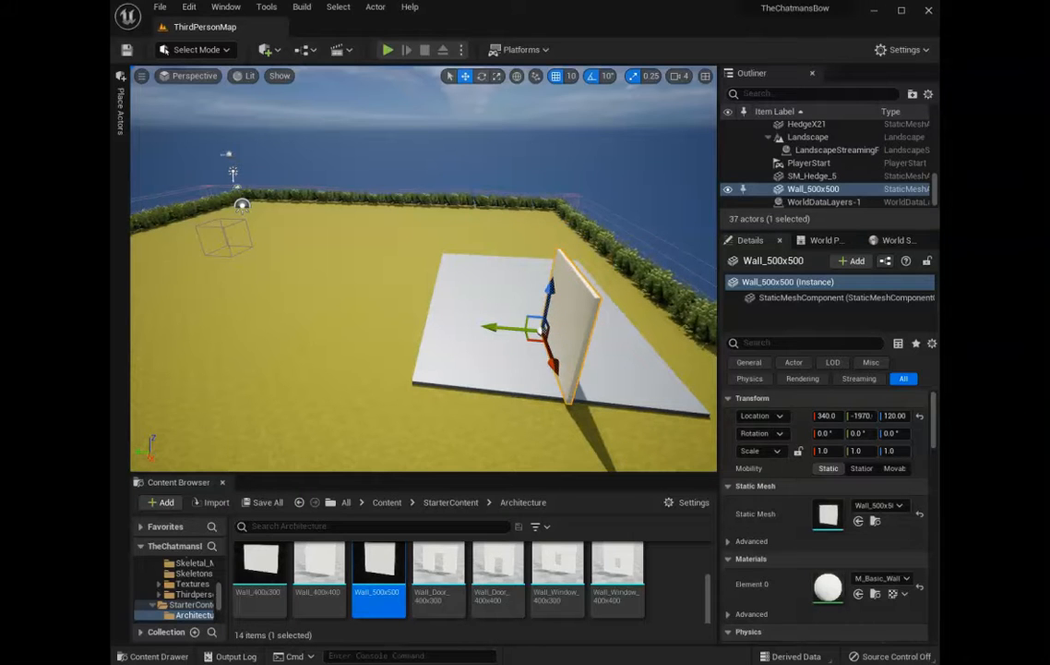
pyautogui.click(481, 75)
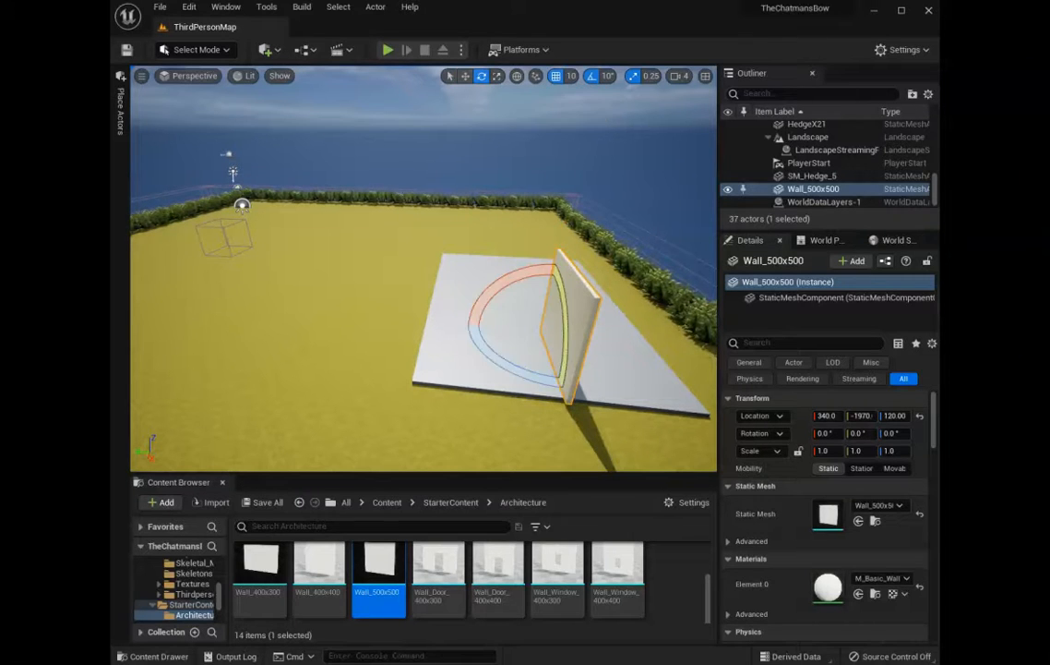
pyautogui.moveTo(517, 370); pyautogui.dragTo(624, 338)
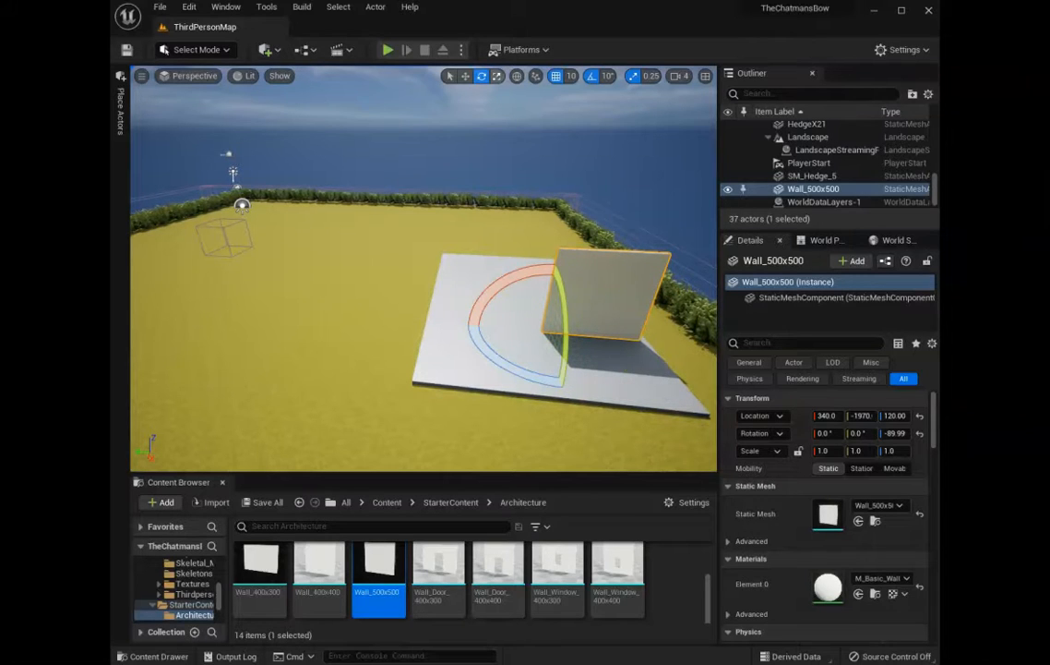
# Move the wall onto the floor's side edge, at location 800, -2010, 120
pyautogui.click(498, 76)
pyautogui.click(466, 75)
pyautogui.moveTo(551, 360); pyautogui.dragTo(576, 412)
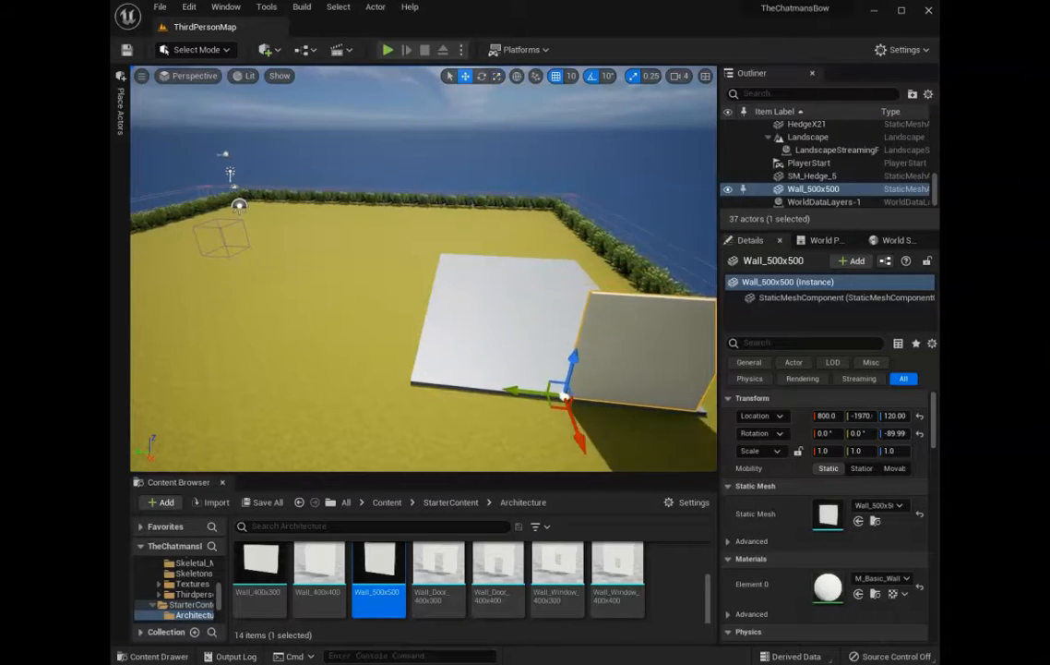
pyautogui.press('f')
pyautogui.moveTo(257, 344); pyautogui.dragTo(278, 345)
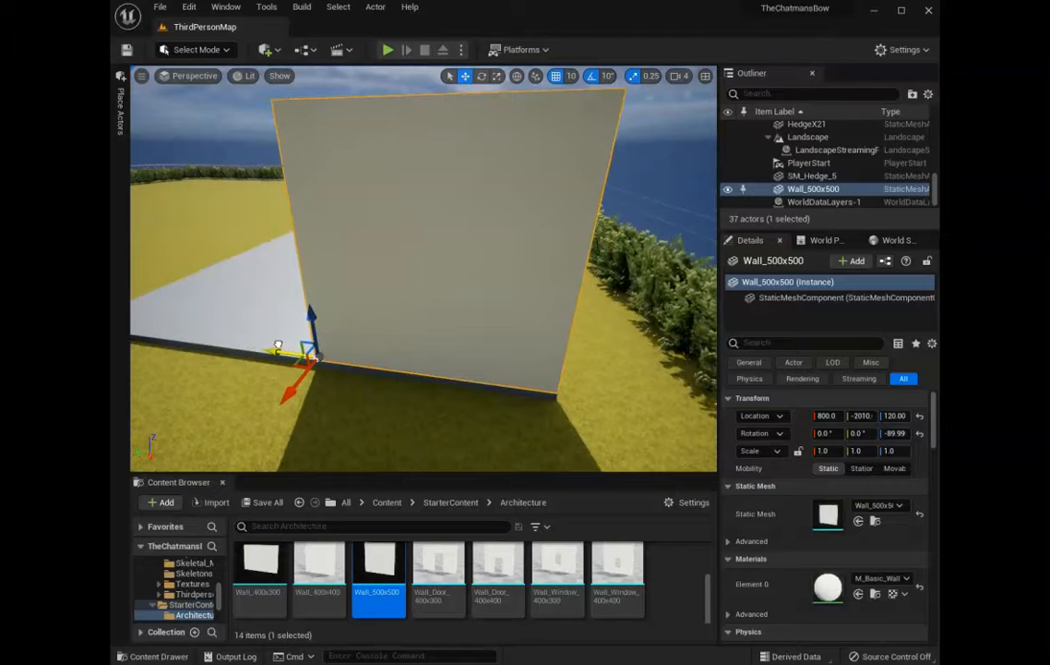
pyautogui.moveTo(277, 352)
pyautogui.mouseDown(button='right')
pyautogui.moveTo(259, 349)
pyautogui.moveTo(242, 305)
pyautogui.moveTo(278, 353)
pyautogui.mouseUp(button='right')
pyautogui.press('s')
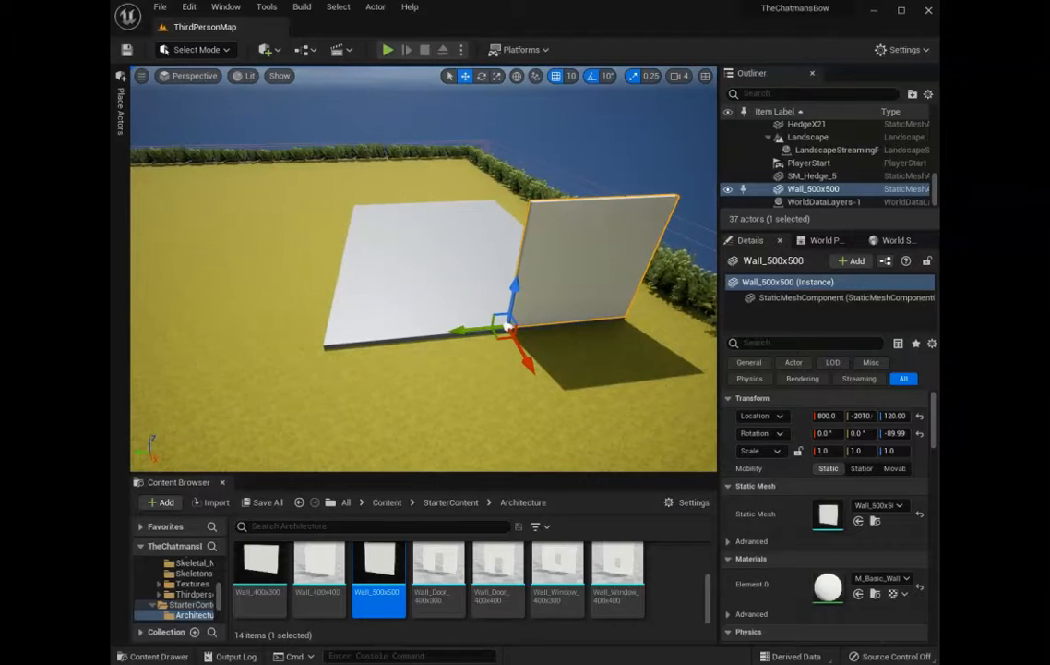
# Duplicate the wall twice along the floor's side edge, placing the copies at Y -1510 and Y -1010
pyautogui.keyDown('alt'); pyautogui.moveTo(507, 325); pyautogui.dragTo(321, 343); pyautogui.keyUp('alt')
pyautogui.press('w')
pyautogui.moveTo(321, 343); pyautogui.dragTo(249, 288, button='right')
pyautogui.press('s')
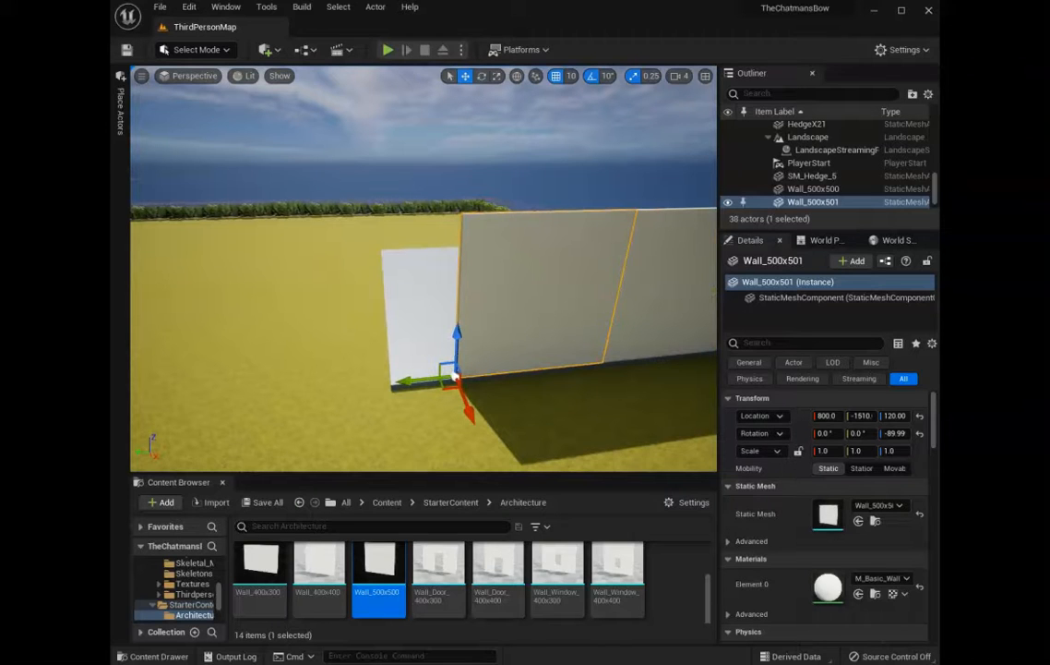
pyautogui.keyDown('alt'); pyautogui.moveTo(404, 378); pyautogui.dragTo(213, 370); pyautogui.keyUp('alt')
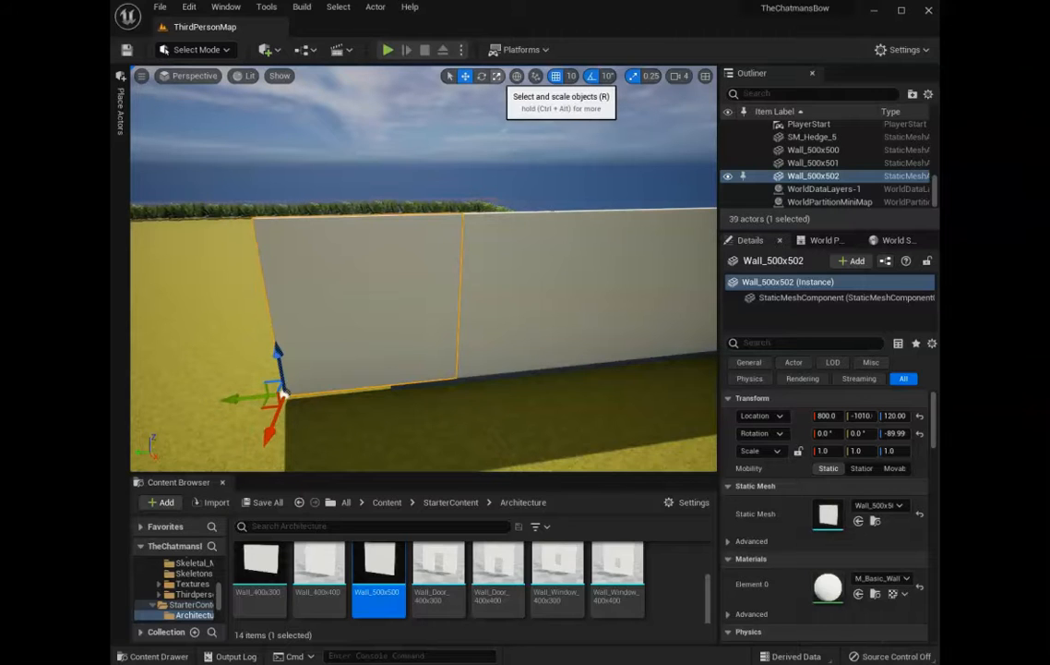
# Scale the third wall to 0.5 along its length and slide it against the neighbouring wall at Y -1260
pyautogui.press('r')
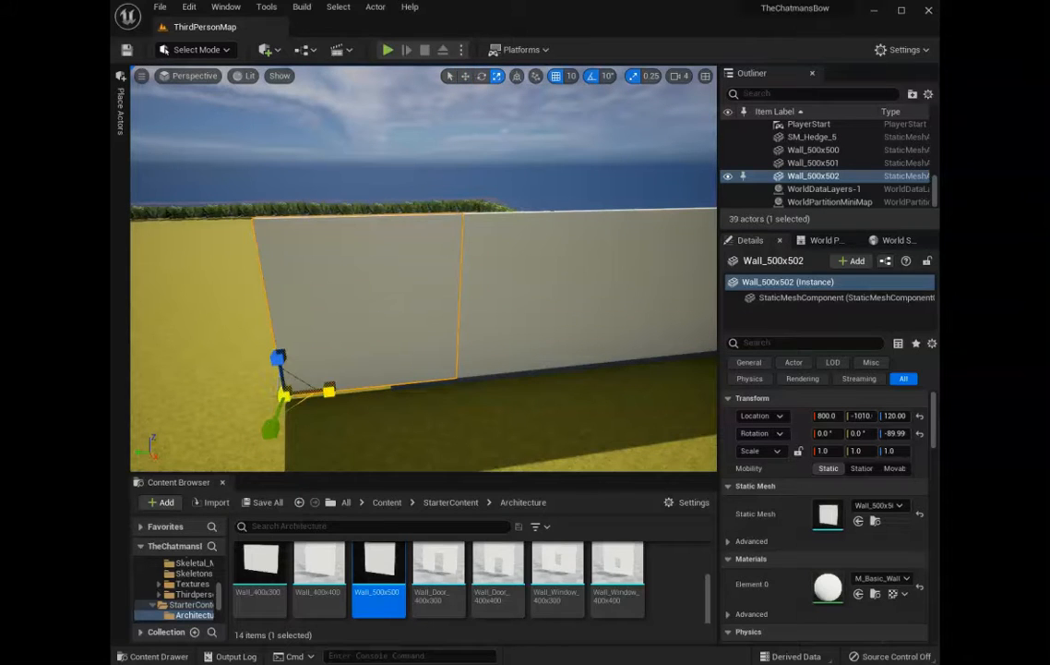
pyautogui.moveTo(330, 390); pyautogui.dragTo(358, 385)
pyautogui.click(466, 76)
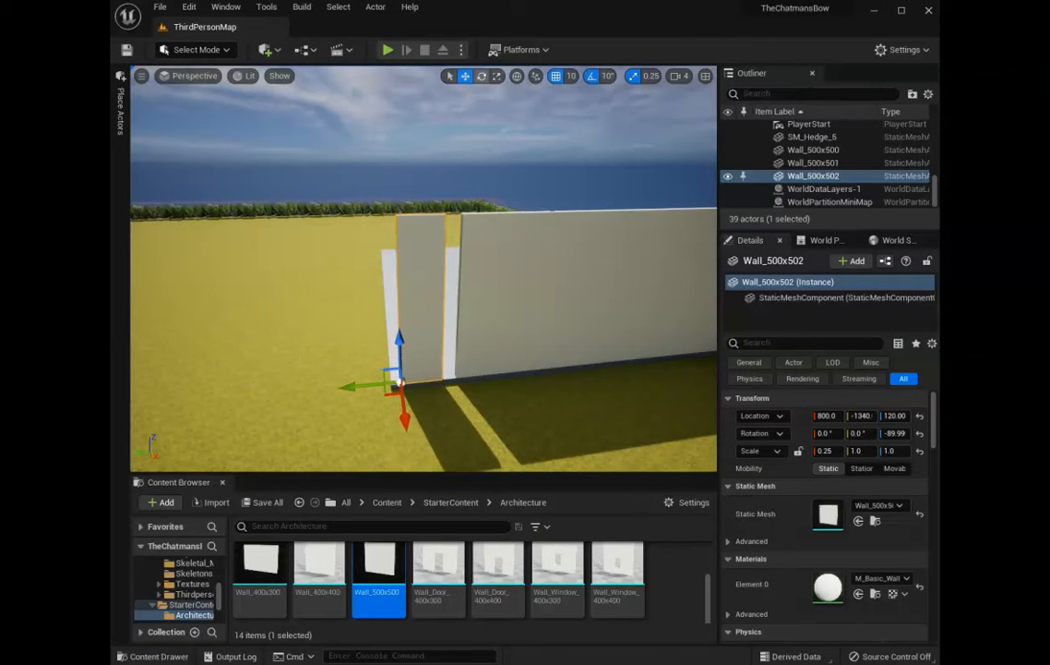
pyautogui.click(497, 75)
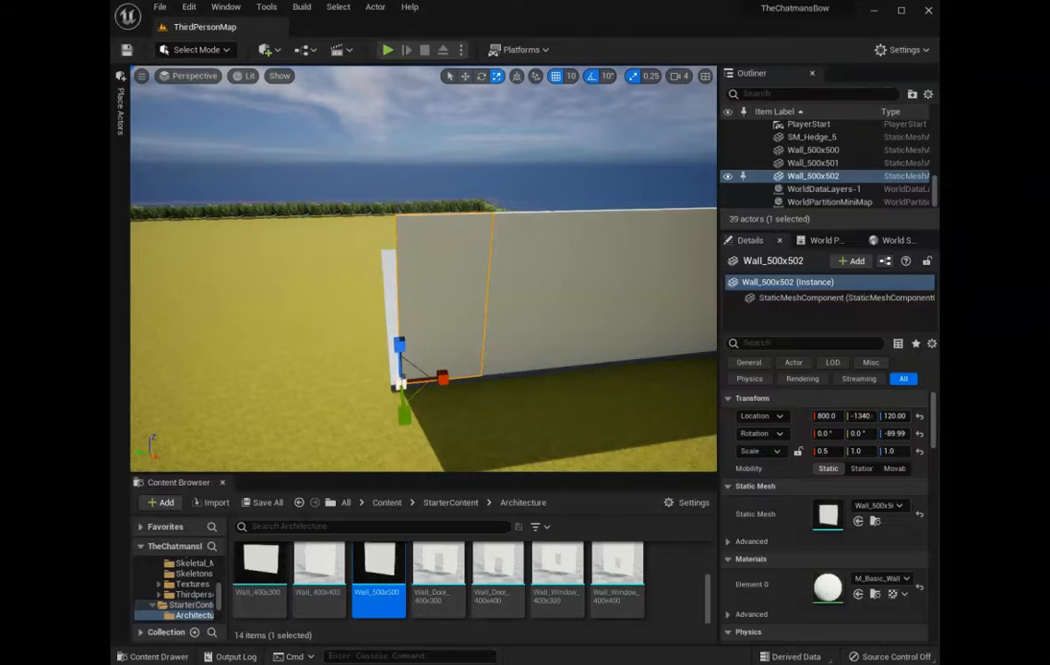
pyautogui.click(465, 77)
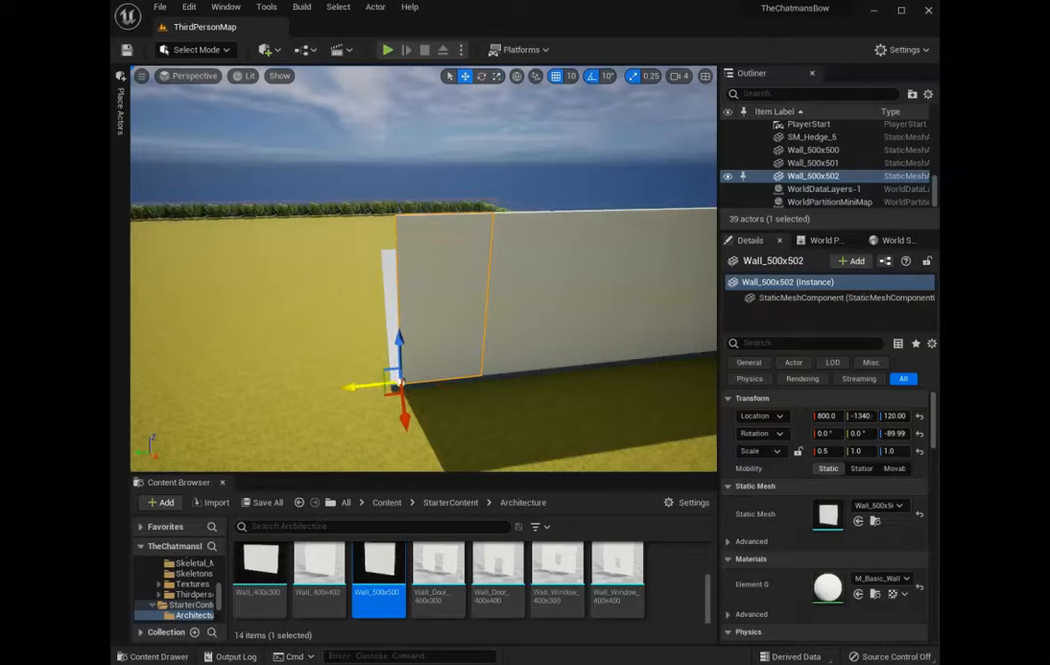
pyautogui.moveTo(354, 385); pyautogui.dragTo(320, 384)
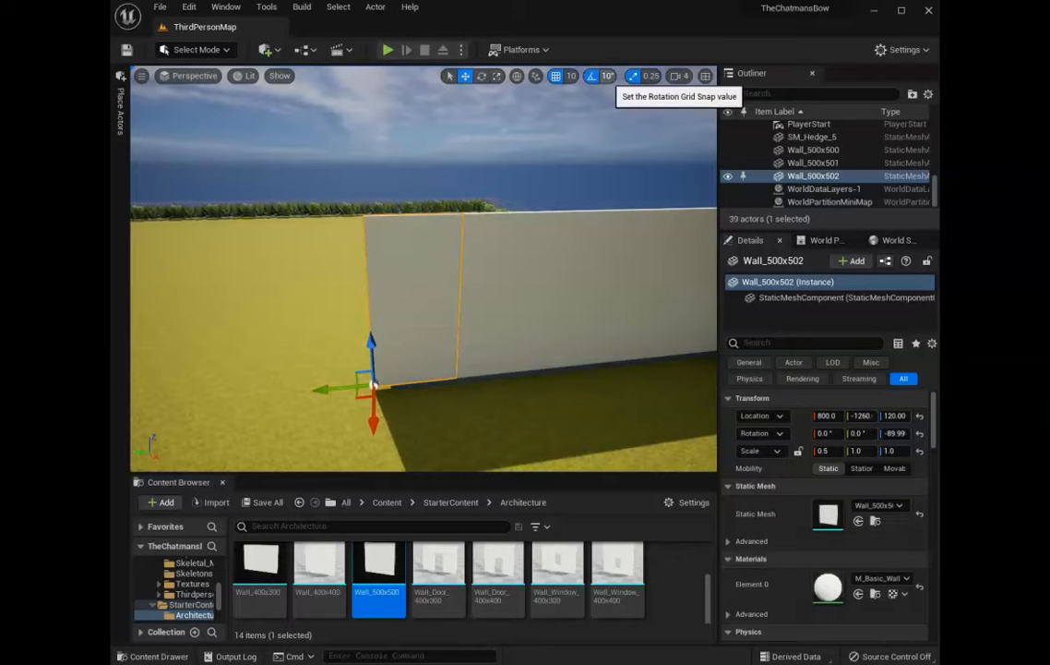
# Turn off grid, rotation and scale snapping, then narrow the third wall to about 0.41 and shift it to about Y -1318
pyautogui.click(609, 77)
pyautogui.click(650, 76)
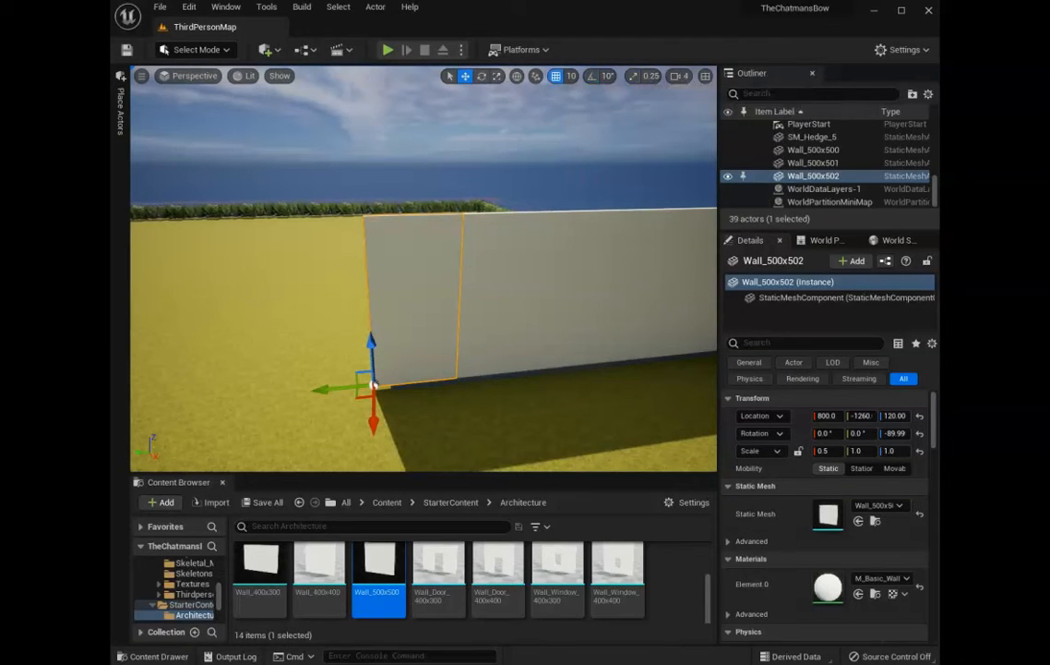
pyautogui.click(497, 76)
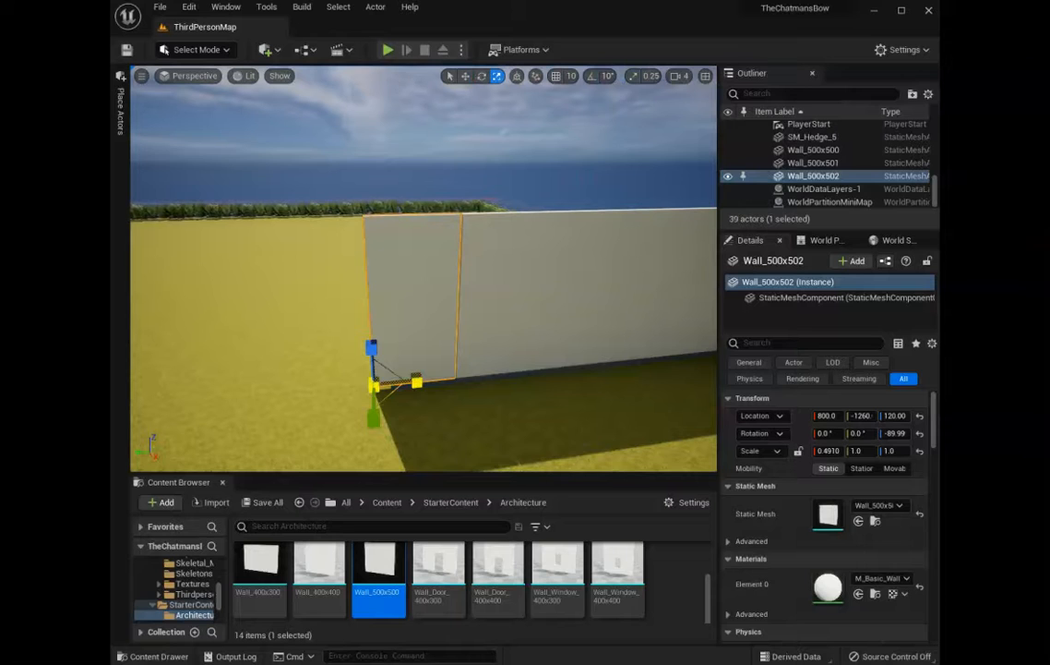
pyautogui.moveTo(318, 388); pyautogui.dragTo(341, 393)
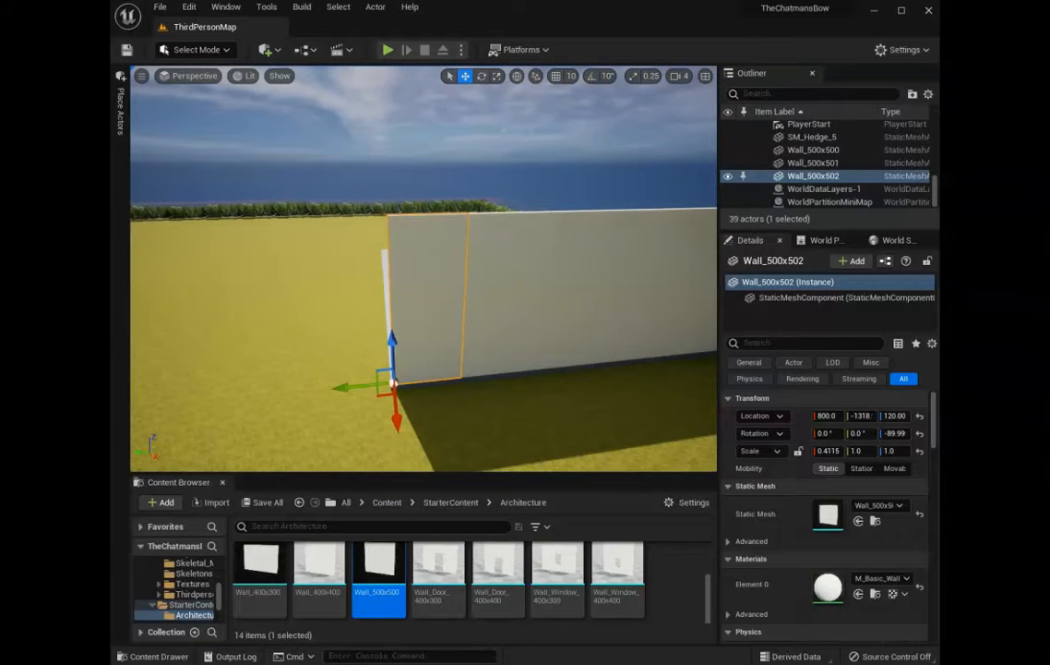
# Fine-tune the third wall's width and position so it fits between the neighbouring wall and the floor's corner
pyautogui.click(497, 76)
pyautogui.moveTo(441, 380); pyautogui.dragTo(434, 380)
pyautogui.moveTo(495, 205)
pyautogui.mouseDown(button='right')
pyautogui.moveTo(406, 214)
pyautogui.moveTo(503, 214)
pyautogui.mouseUp(button='right')
pyautogui.click(465, 76)
pyautogui.moveTo(425, 399); pyautogui.dragTo(409, 400)
pyautogui.click(346, 393)
pyautogui.moveTo(346, 393); pyautogui.dragTo(415, 369, button='right')
pyautogui.click(406, 286)
pyautogui.moveTo(321, 352); pyautogui.dragTo(327, 352)
pyautogui.click(300, 379)
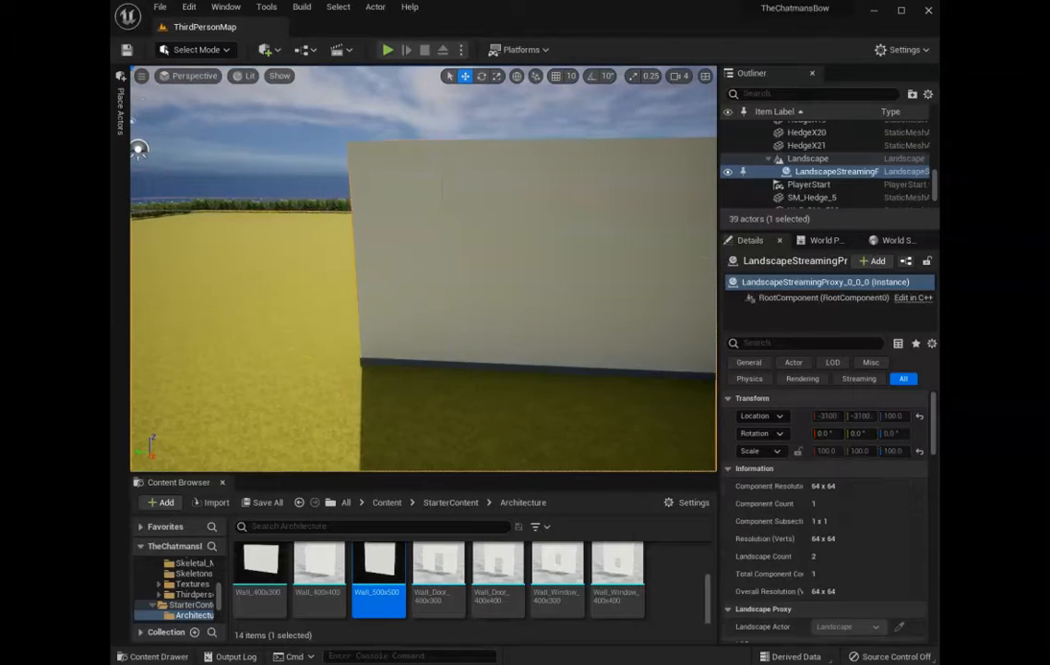
# Duplicate the three side walls together across to the opposite edge of the floor, at about X -781
pyautogui.moveTo(300, 378); pyautogui.dragTo(341, 342, button='right')
pyautogui.click(388, 305)
pyautogui.click(263, 406)
pyautogui.moveTo(263, 407); pyautogui.dragTo(404, 411, button='right')
pyautogui.click(364, 166)
pyautogui.keyDown('ctrl'); pyautogui.click(435, 166); pyautogui.keyUp('ctrl')
pyautogui.keyDown('ctrl'); pyautogui.click(484, 168); pyautogui.keyUp('ctrl')
pyautogui.keyDown('alt'); pyautogui.moveTo(490, 184); pyautogui.dragTo(495, 327); pyautogui.keyUp('alt')
pyautogui.click(651, 350)
pyautogui.moveTo(650, 351); pyautogui.dragTo(591, 277, button='right')
pyautogui.click(622, 237)
pyautogui.moveTo(621, 237); pyautogui.dragTo(406, 249, button='right')
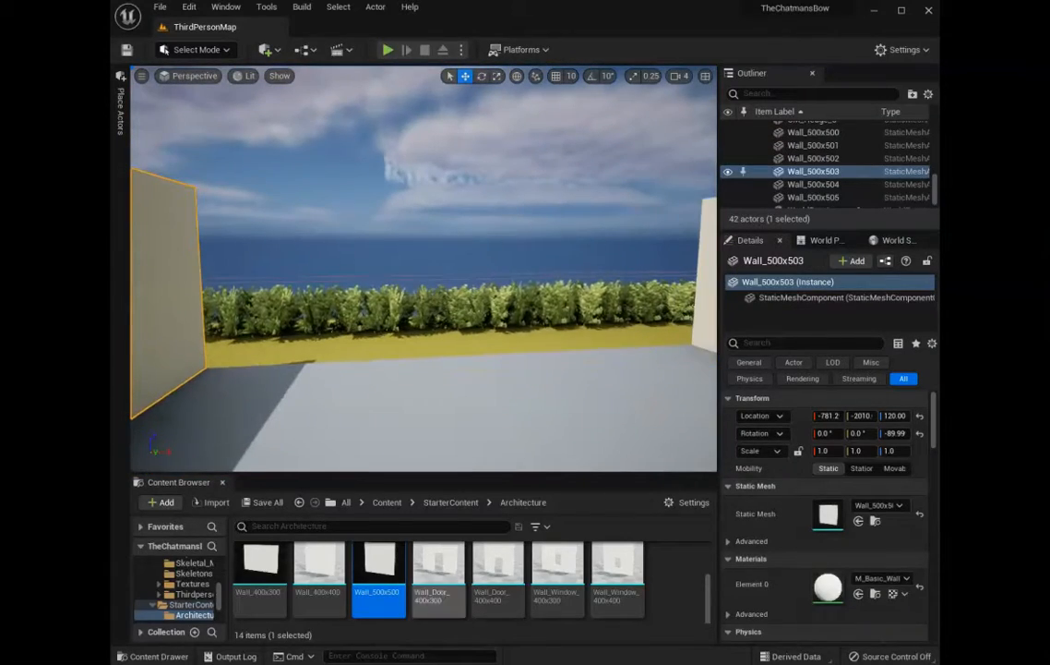
# Place another Wall_500x500 mesh on the floor and move it to the hedge-side edge between the two side walls
pyautogui.moveTo(379, 565); pyautogui.dragTo(472, 360)
pyautogui.moveTo(473, 360); pyautogui.dragTo(351, 369, button='right')
pyautogui.moveTo(517, 346); pyautogui.dragTo(623, 325)
pyautogui.moveTo(623, 325); pyautogui.dragTo(468, 421, button='right')
pyautogui.moveTo(423, 420); pyautogui.dragTo(424, 418)
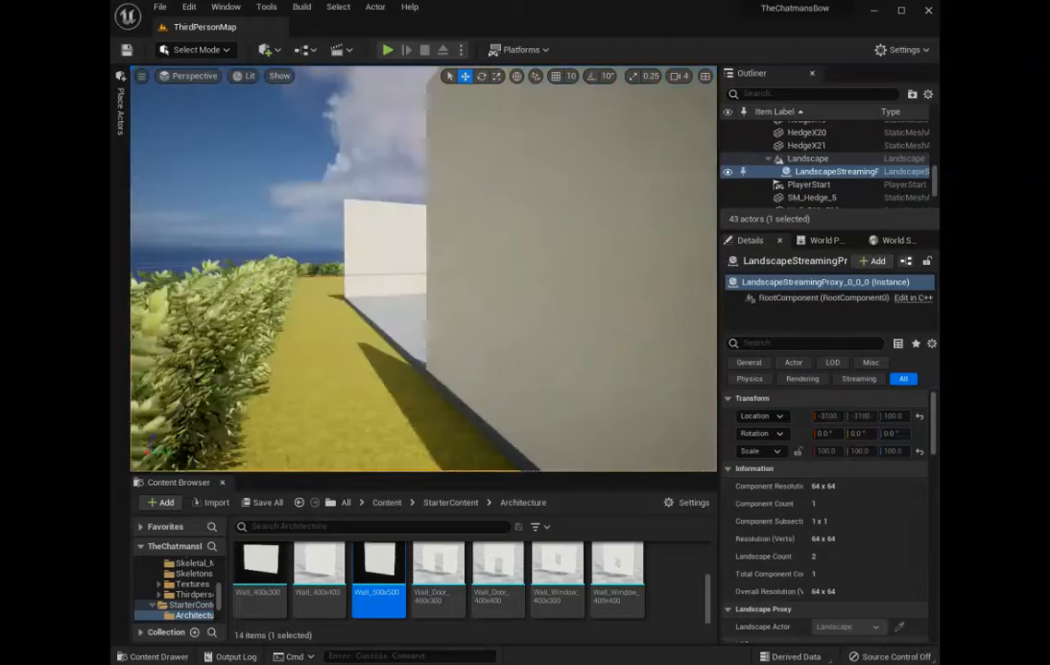
# Duplicate the back wall twice along the floor's hedge-side edge to extend it into a row of three
pyautogui.moveTo(423, 268); pyautogui.dragTo(449, 314, button='right')
pyautogui.click(609, 304)
pyautogui.keyDown('alt'); pyautogui.moveTo(686, 386); pyautogui.dragTo(437, 395); pyautogui.keyUp('alt')
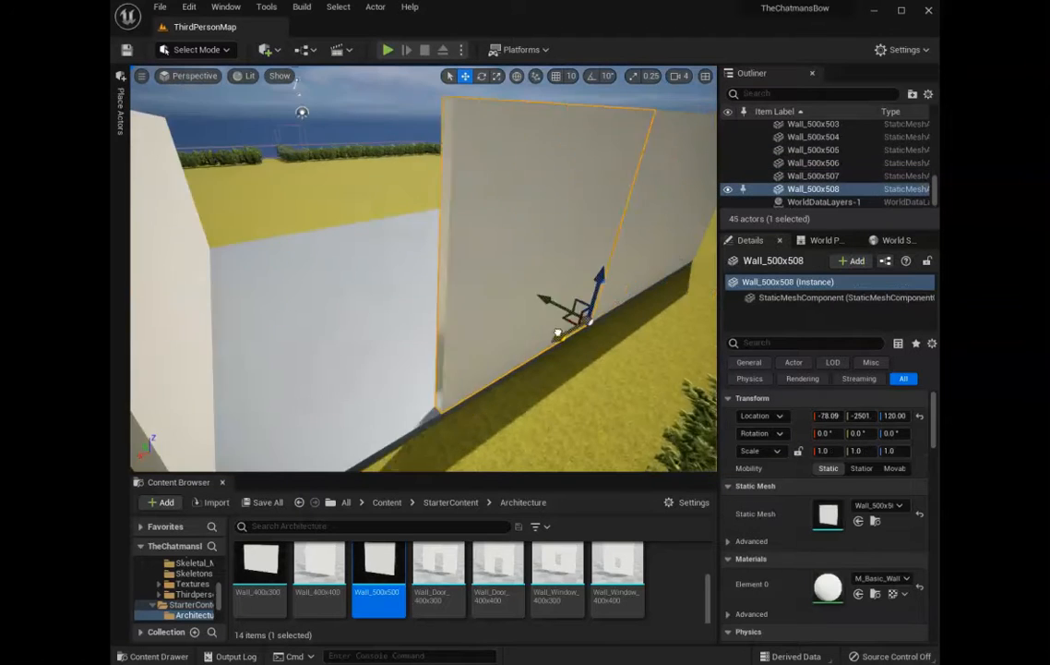
pyautogui.moveTo(469, 369); pyautogui.dragTo(429, 355)
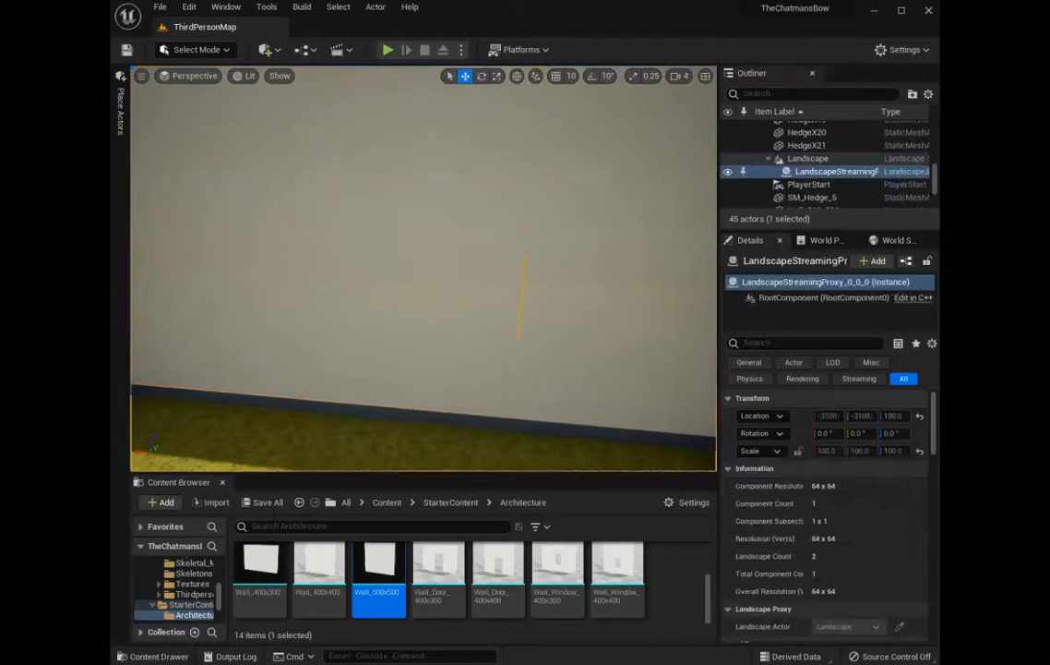
# Duplicate the end wall of the hedge-side row and narrow the copy to an X scale of about 0.14 to close the corner gap
pyautogui.moveTo(424, 277)
pyautogui.mouseDown(button='right')
pyautogui.moveTo(429, 245)
pyautogui.moveTo(429, 271)
pyautogui.mouseUp(button='right')
pyautogui.click(498, 263)
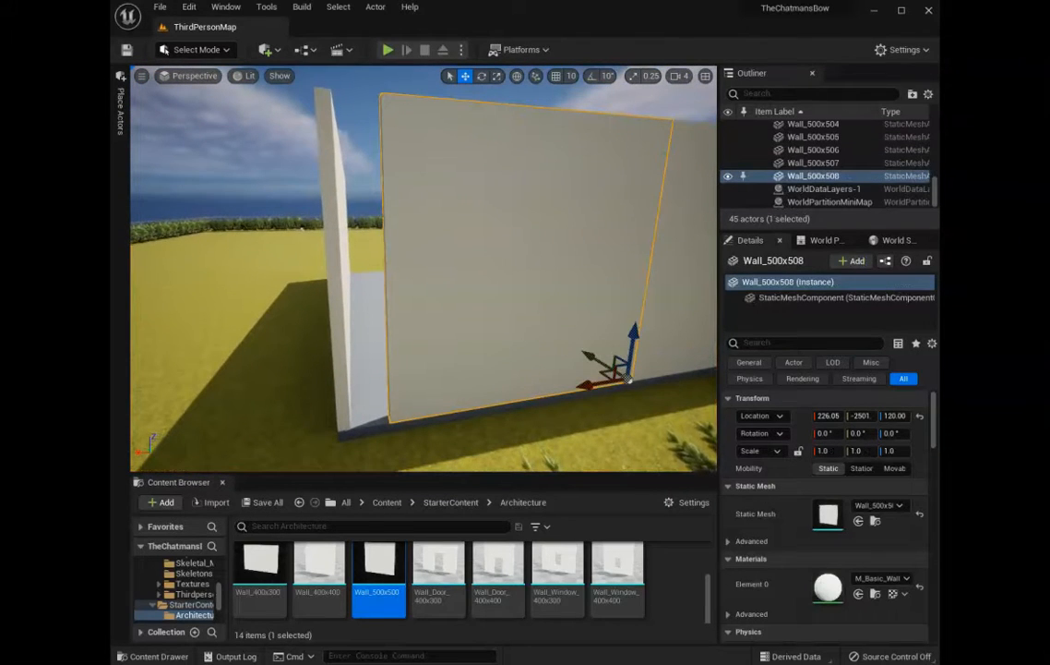
pyautogui.keyDown('alt'); pyautogui.moveTo(589, 386); pyautogui.dragTo(559, 392); pyautogui.keyUp('alt')
pyautogui.click(497, 76)
pyautogui.moveTo(451, 409); pyautogui.dragTo(334, 425)
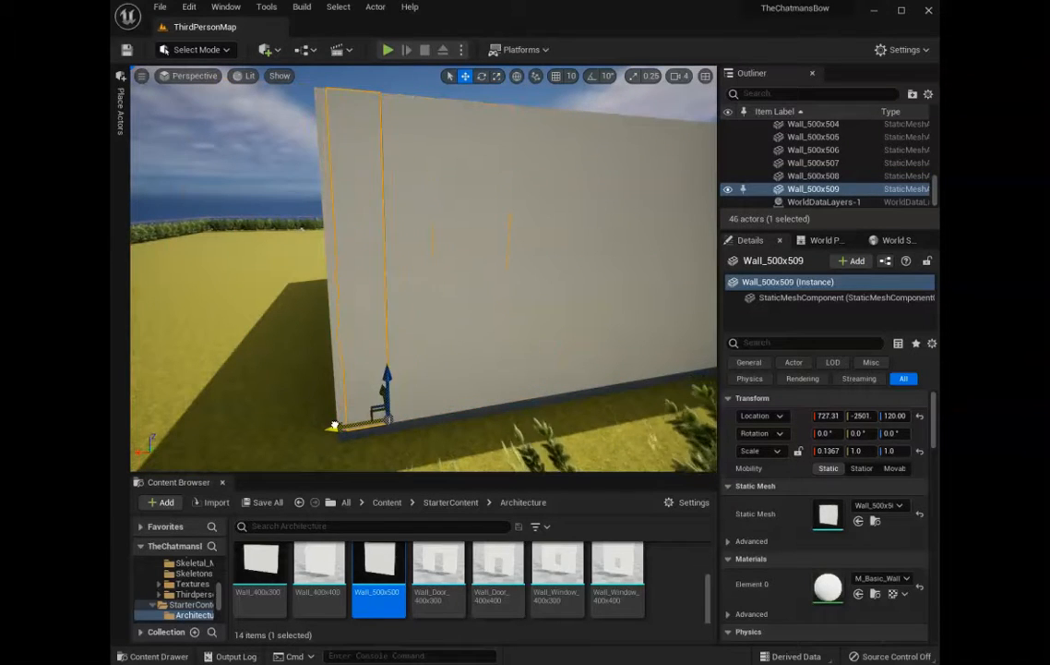
pyautogui.click(333, 427)
pyautogui.click(356, 397)
pyautogui.moveTo(355, 396); pyautogui.dragTo(359, 388, button='right')
pyautogui.moveTo(336, 443); pyautogui.dragTo(335, 443)
pyautogui.click(300, 424)
pyautogui.moveTo(300, 424); pyautogui.dragTo(471, 364, button='right')
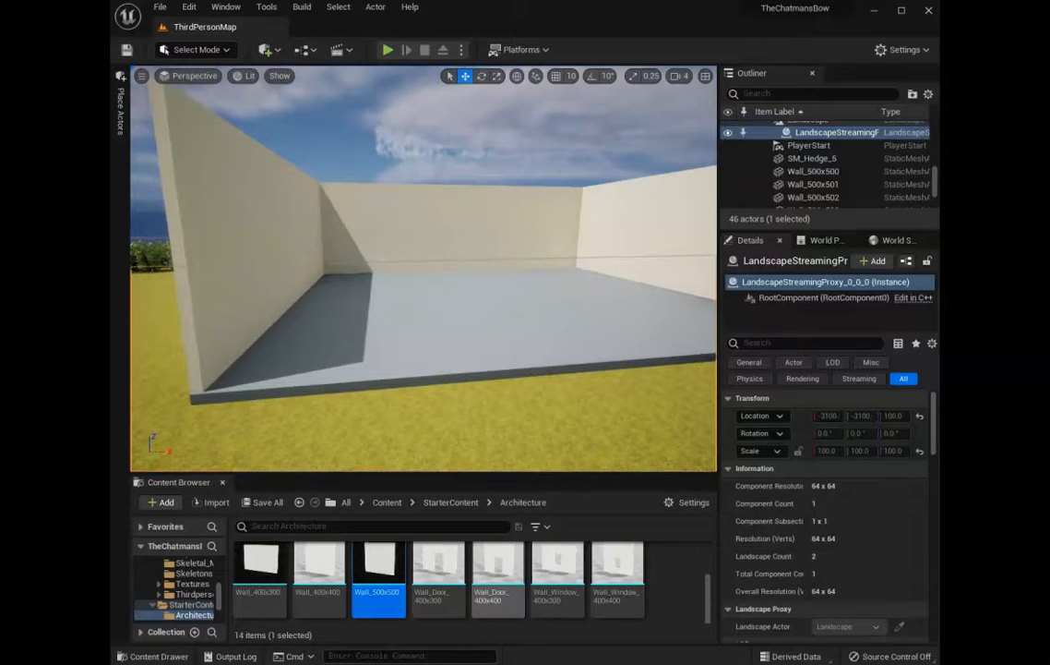
# Place a Wall_Door_400x400 mesh on the floor's open front edge and move it against the side wall, at about X -770
pyautogui.scroll(3, 590, 577)
pyautogui.scroll(-2, 591, 572)
pyautogui.moveTo(517, 369)
pyautogui.mouseDown(button='right')
pyautogui.moveTo(628, 369)
pyautogui.moveTo(397, 364)
pyautogui.moveTo(664, 369)
pyautogui.moveTo(388, 365)
pyautogui.moveTo(509, 358)
pyautogui.mouseUp(button='right')
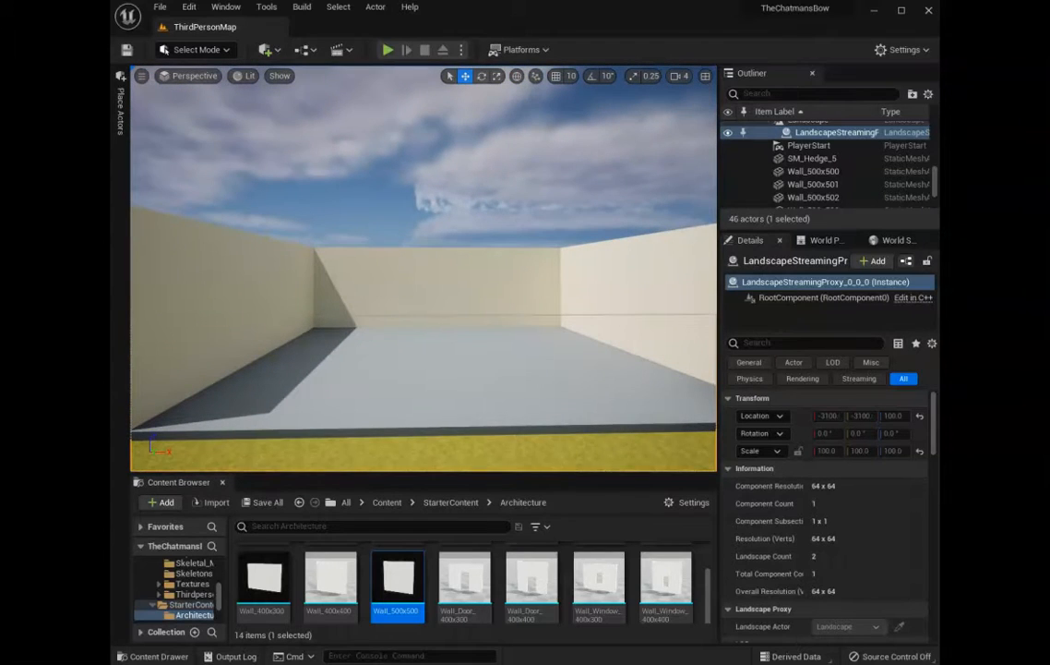
pyautogui.moveTo(532, 581); pyautogui.dragTo(433, 417)
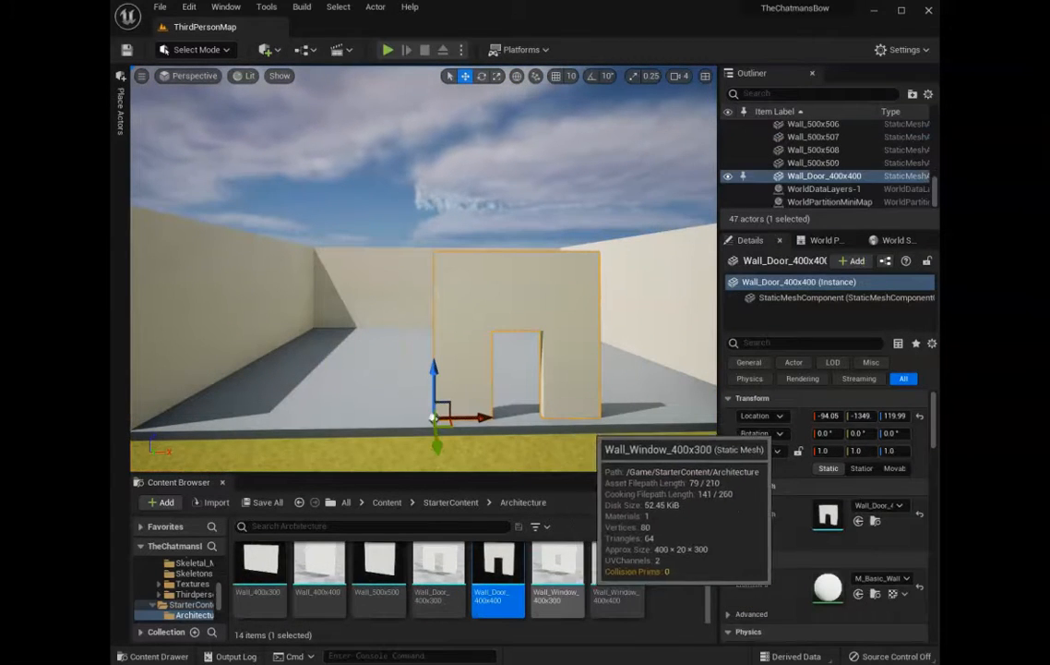
pyautogui.scroll(2, 623, 591)
pyautogui.scroll(2, 623, 591)
pyautogui.scroll(-4, 623, 591)
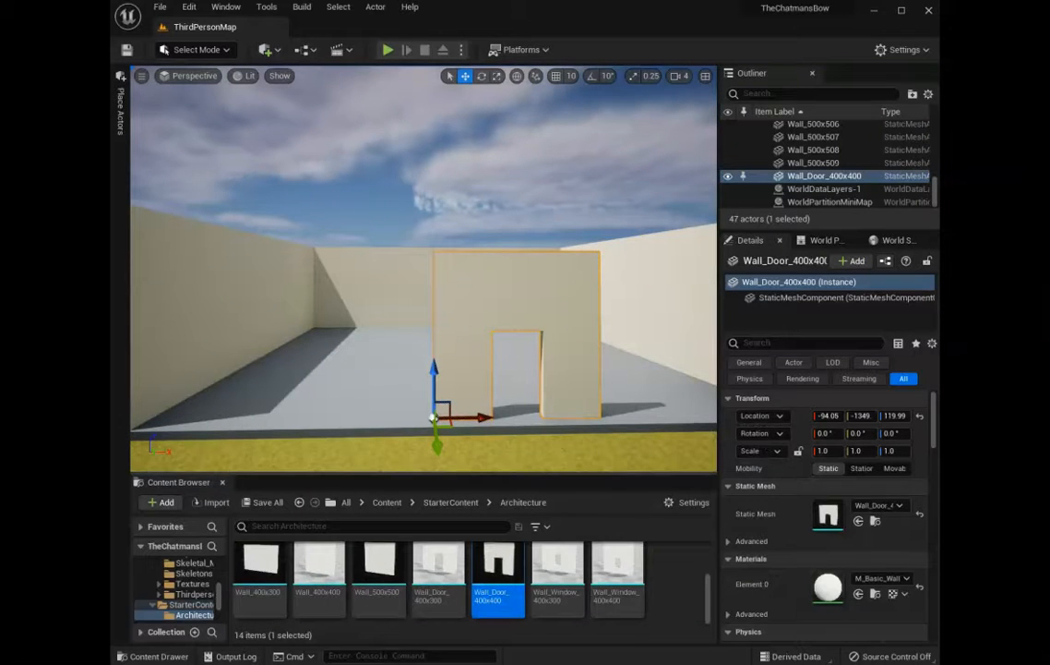
pyautogui.moveTo(424, 267)
pyautogui.mouseDown(button='right')
pyautogui.moveTo(388, 277)
pyautogui.moveTo(277, 268)
pyautogui.moveTo(417, 277)
pyautogui.mouseUp(button='right')
pyautogui.moveTo(564, 400); pyautogui.dragTo(171, 466)
pyautogui.moveTo(171, 466); pyautogui.dragTo(212, 452, button='right')
pyautogui.moveTo(443, 432); pyautogui.dragTo(434, 433)
# Set rotation snapping to 5° and grid snapping to 5, and enable grid, rotation and scale snapping
pyautogui.click(496, 75)
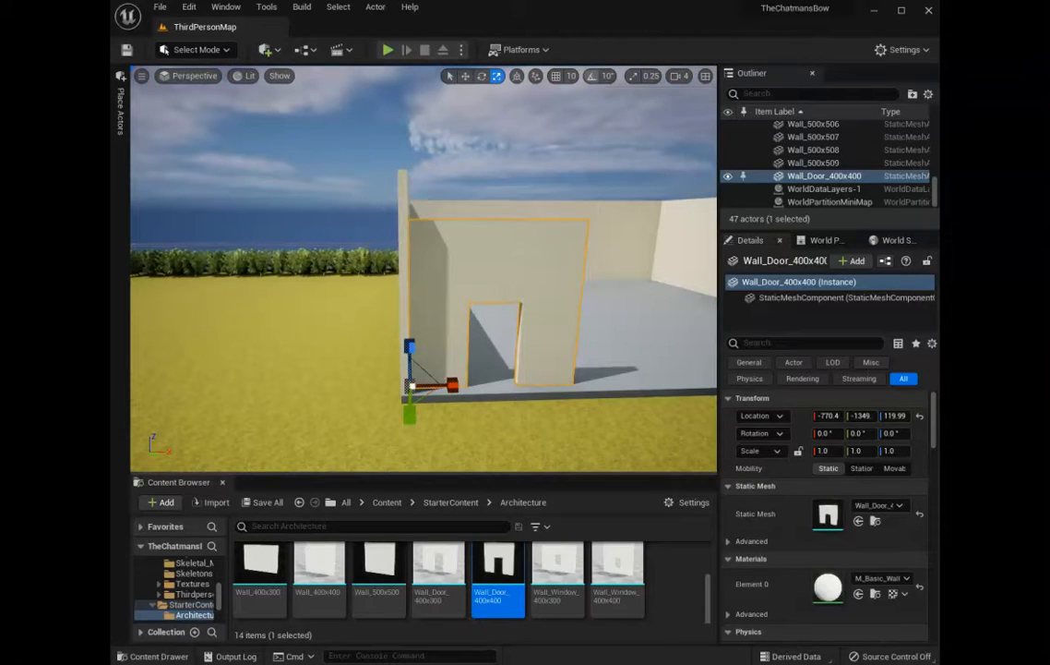
pyautogui.click(608, 76)
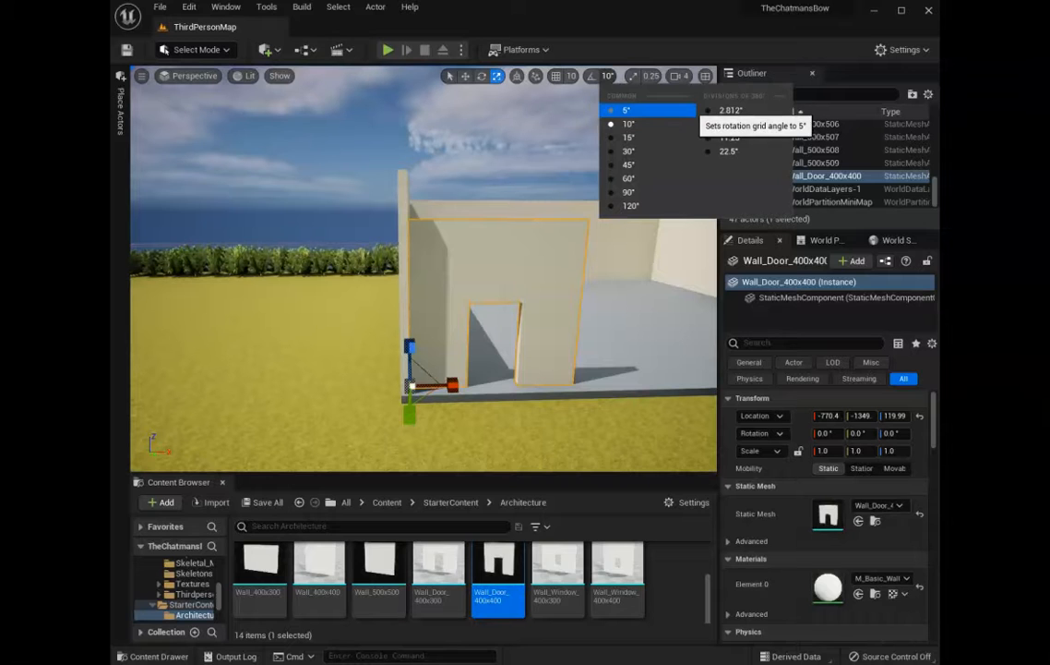
pyautogui.click(646, 110)
pyautogui.click(570, 76)
pyautogui.click(594, 124)
pyautogui.click(651, 75)
pyautogui.click(633, 76)
pyautogui.click(597, 75)
pyautogui.click(560, 76)
# Scale the door wall's height to 1.25 and move it along the front edge to about X -150
pyautogui.moveTo(410, 346); pyautogui.dragTo(410, 327)
pyautogui.moveTo(424, 268); pyautogui.dragTo(554, 277, button='right')
pyautogui.moveTo(569, 205); pyautogui.dragTo(471, 205, button='right')
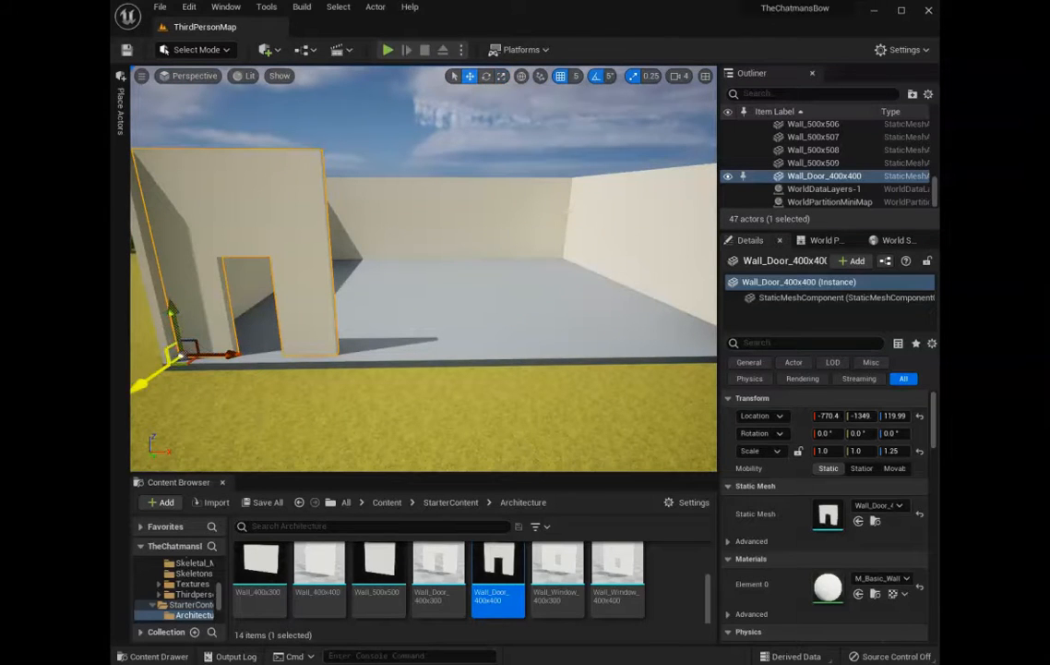
pyautogui.moveTo(234, 353); pyautogui.dragTo(466, 353)
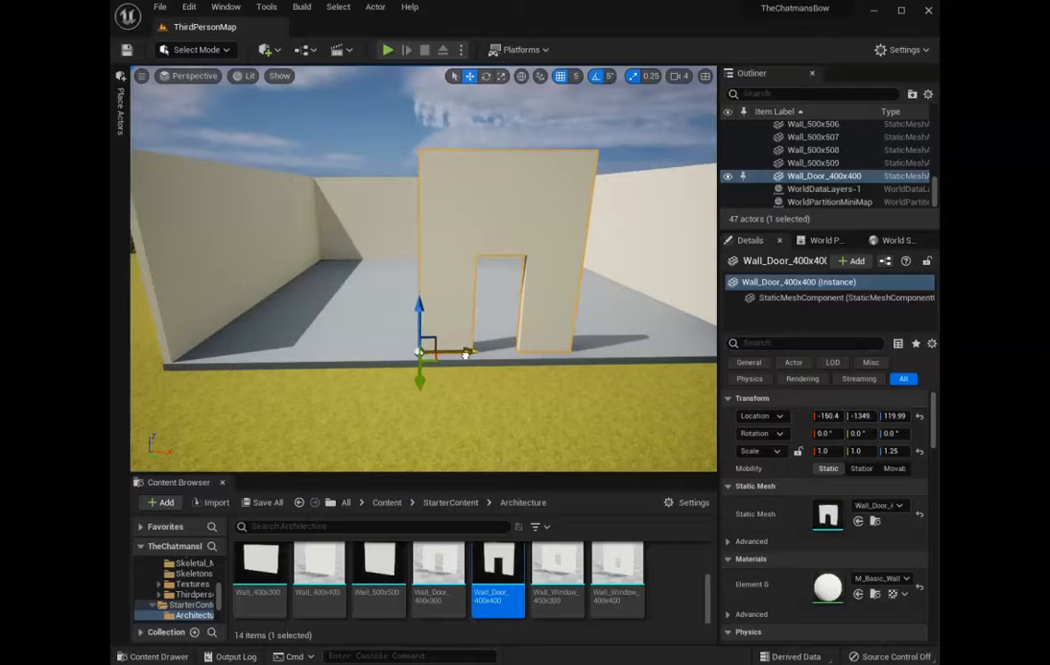
# Add Wall_500x500 meshes along the front edge, one in each corner on either side of the door wall
pyautogui.moveTo(380, 570); pyautogui.dragTo(184, 357)
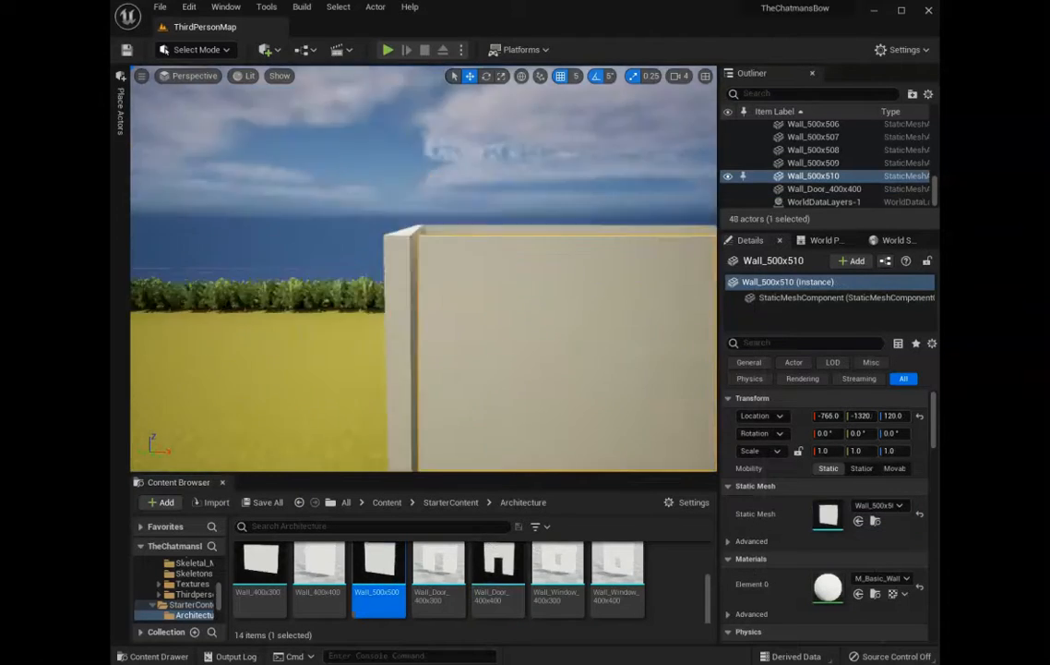
pyautogui.moveTo(424, 267); pyautogui.dragTo(369, 267, button='right')
pyautogui.click(304, 379)
pyautogui.click(517, 249)
pyautogui.click(305, 378)
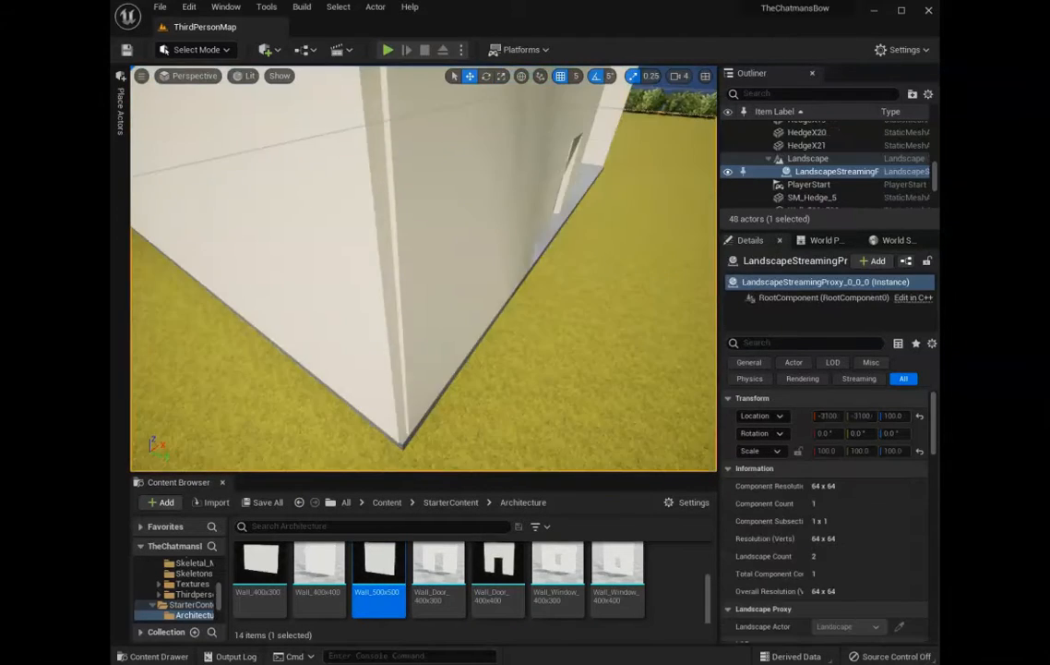
pyautogui.click(399, 417)
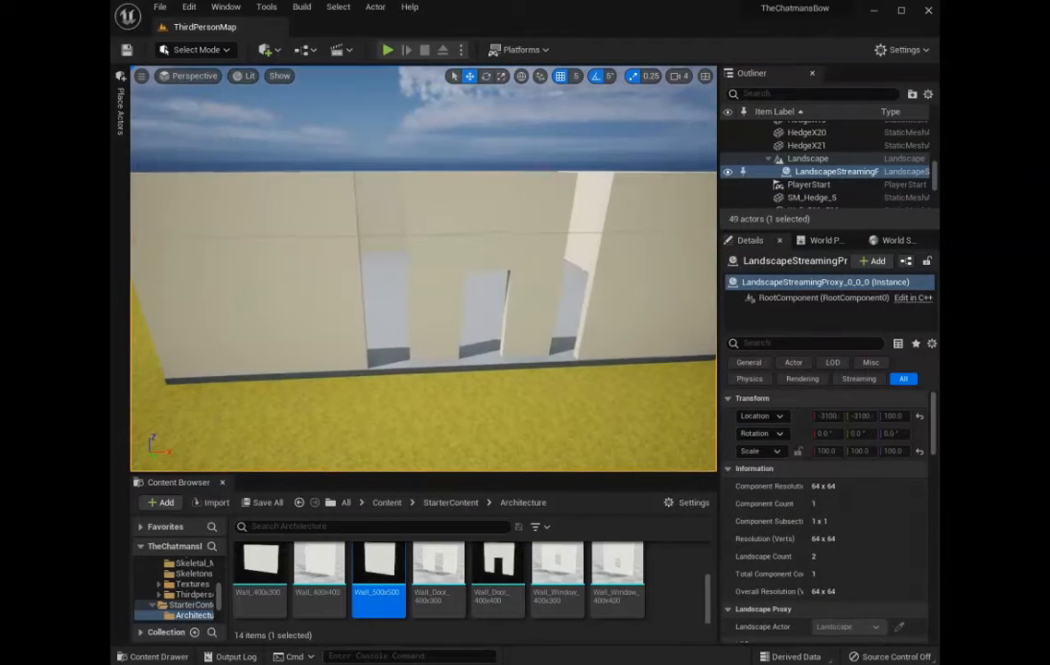
# Scale the door wall's width to 1.5 and align it between the two front walls, at about X -285
pyautogui.click(489, 231)
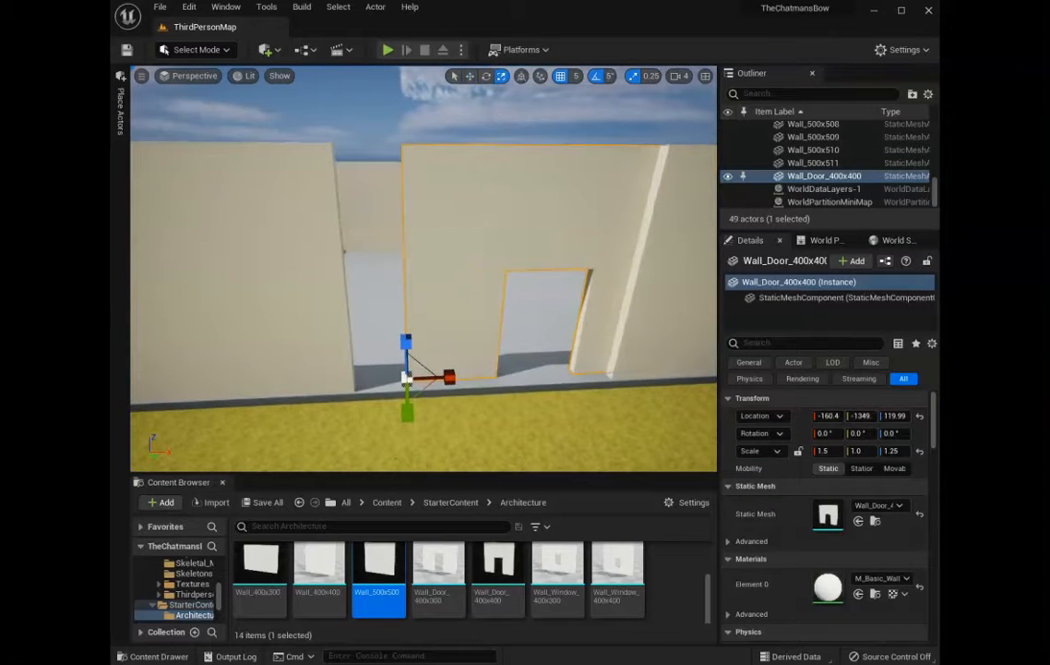
pyautogui.press('w')
pyautogui.moveTo(452, 378); pyautogui.dragTo(404, 377)
pyautogui.moveTo(340, 421); pyautogui.dragTo(343, 429)
pyautogui.click(369, 430)
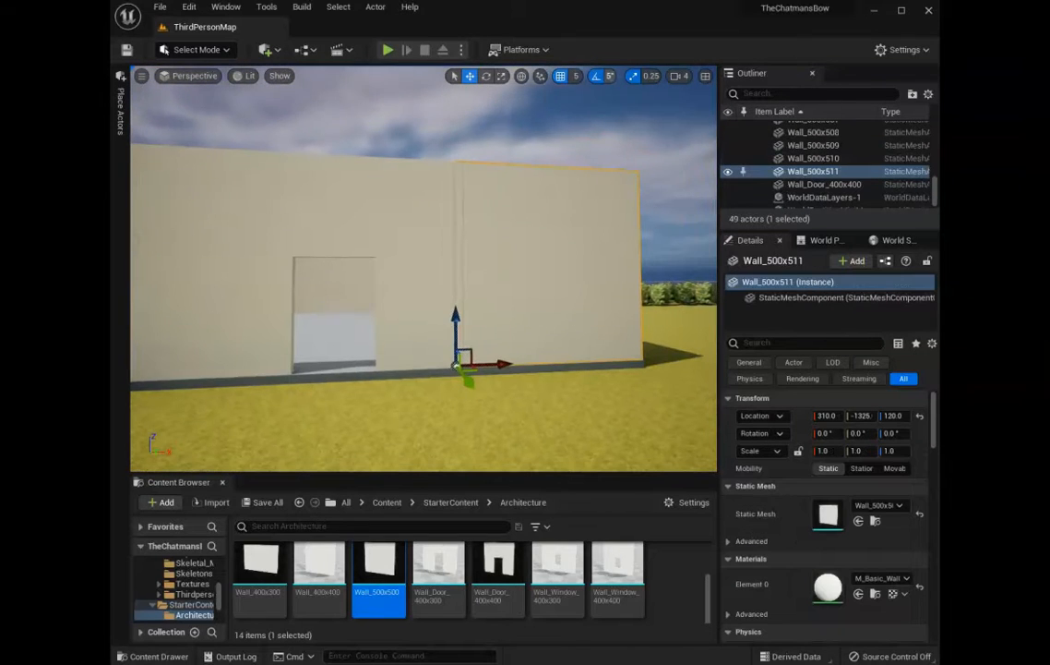
pyautogui.press('r')
pyautogui.moveTo(499, 363)
pyautogui.mouseDown()
pyautogui.moveTo(475, 363)
pyautogui.moveTo(499, 363)
pyautogui.mouseUp()
pyautogui.click(415, 318)
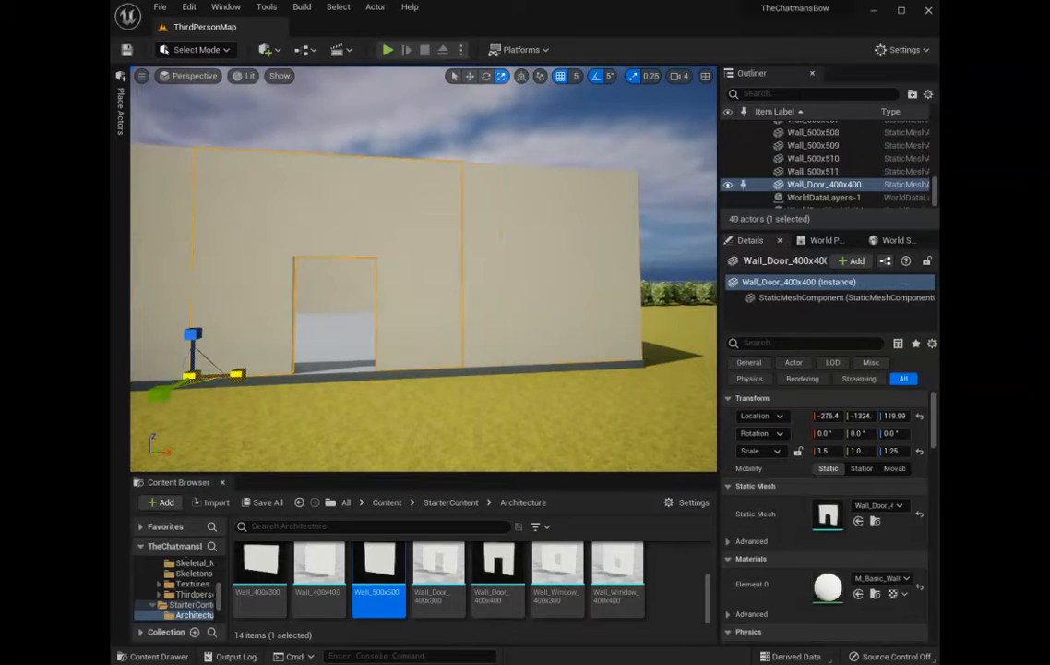
pyautogui.click(416, 420)
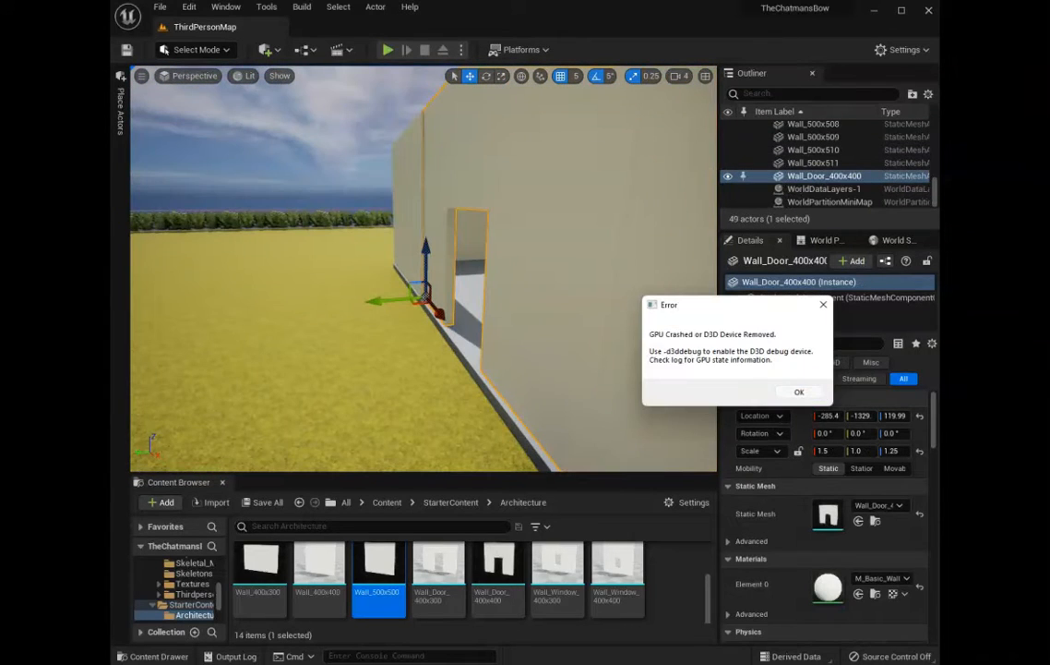
# Dismiss the GPU crash error and delete three objects from the reopened level
pyautogui.press('Return')
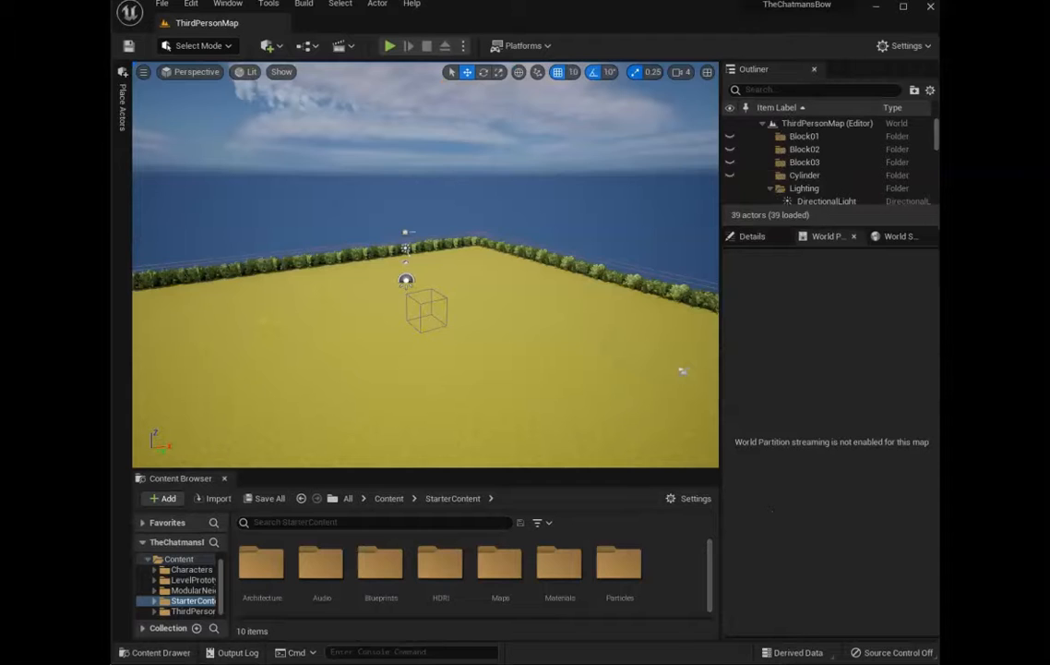
pyautogui.moveTo(426, 265); pyautogui.dragTo(471, 185, button='right')
pyautogui.click(457, 241)
pyautogui.press('Delete')
pyautogui.click(441, 227)
pyautogui.press('Delete')
pyautogui.click(426, 215)
pyautogui.press('Delete')
pyautogui.press('w')
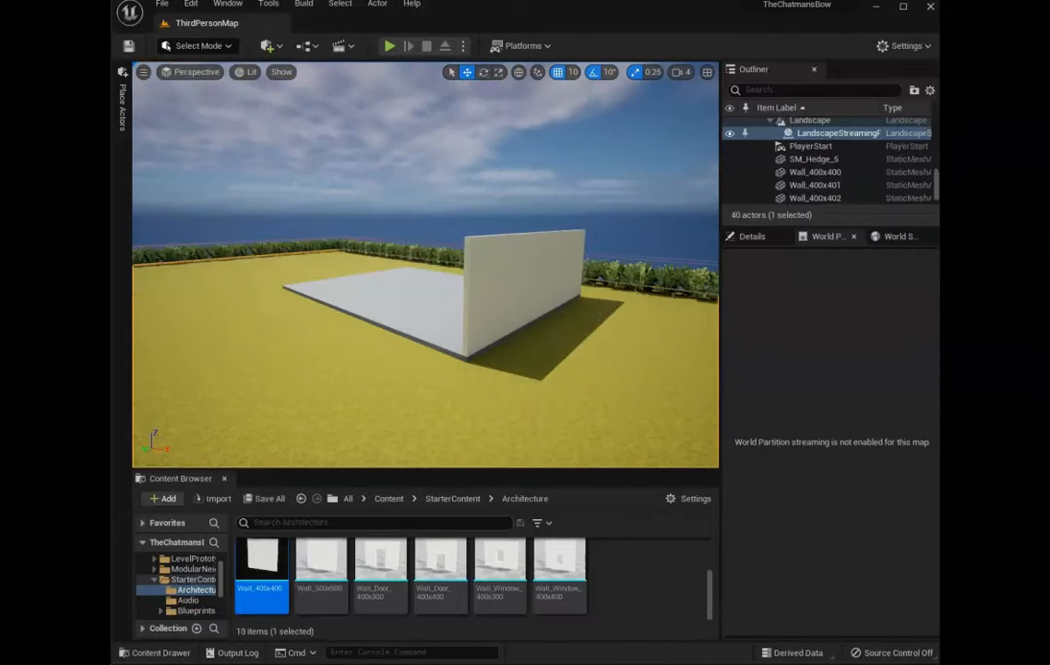
# Examine the three Wall_400x400 sections along the floor's side edge from outside, selecting each in turn
pyautogui.moveTo(424, 267); pyautogui.dragTo(532, 237, button='right')
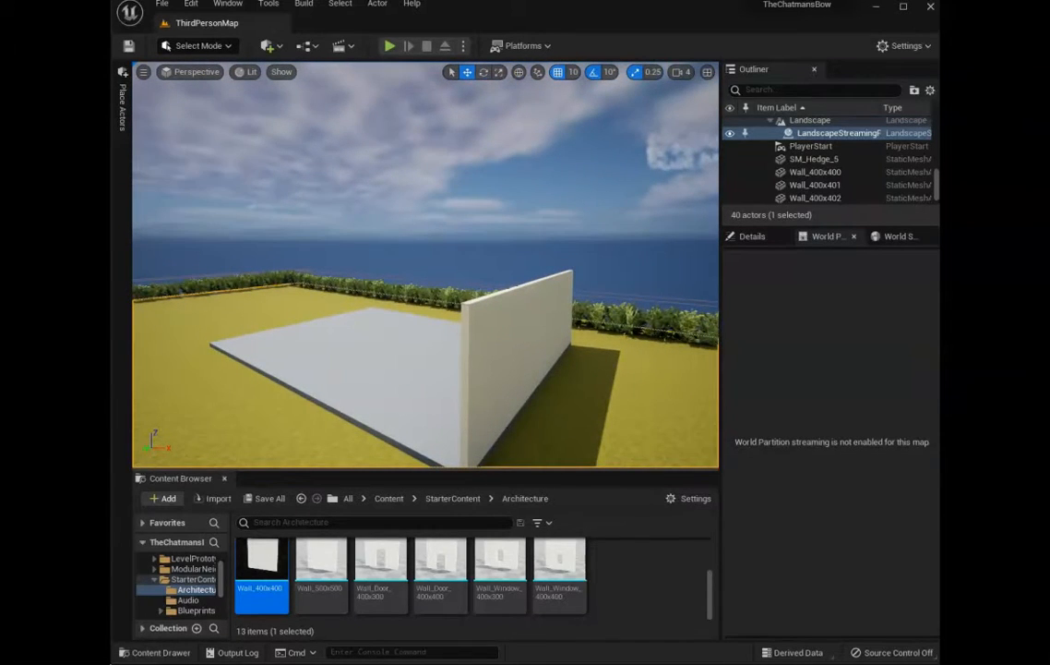
pyautogui.moveTo(425, 268)
pyautogui.mouseDown(button='right')
pyautogui.moveTo(536, 268)
pyautogui.moveTo(443, 263)
pyautogui.moveTo(429, 277)
pyautogui.mouseUp(button='right')
pyautogui.click(429, 337)
pyautogui.click(522, 327)
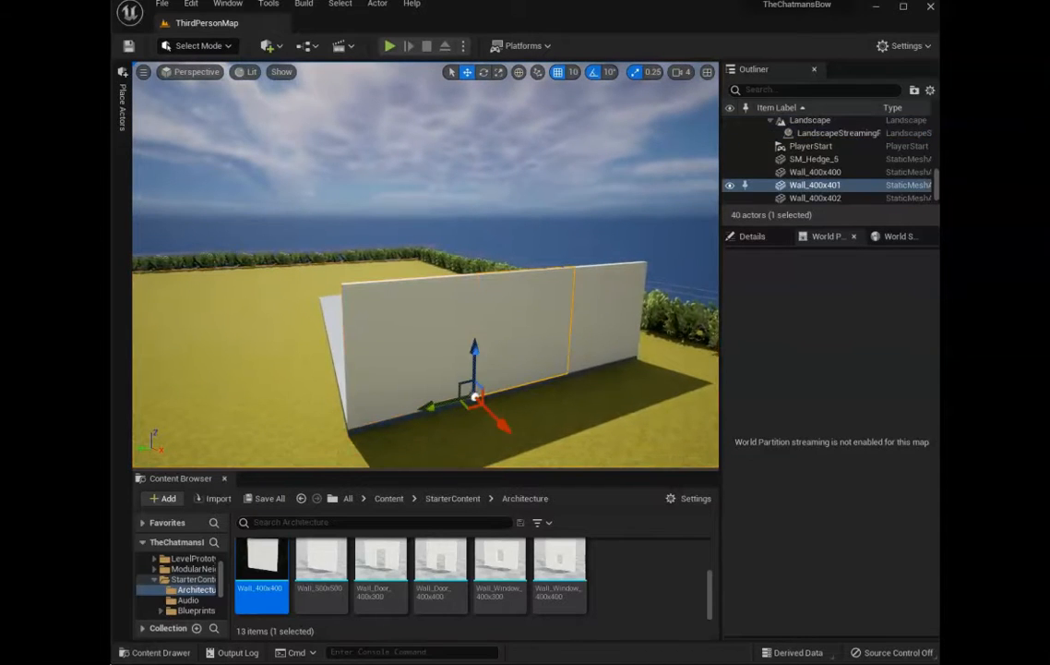
pyautogui.click(605, 318)
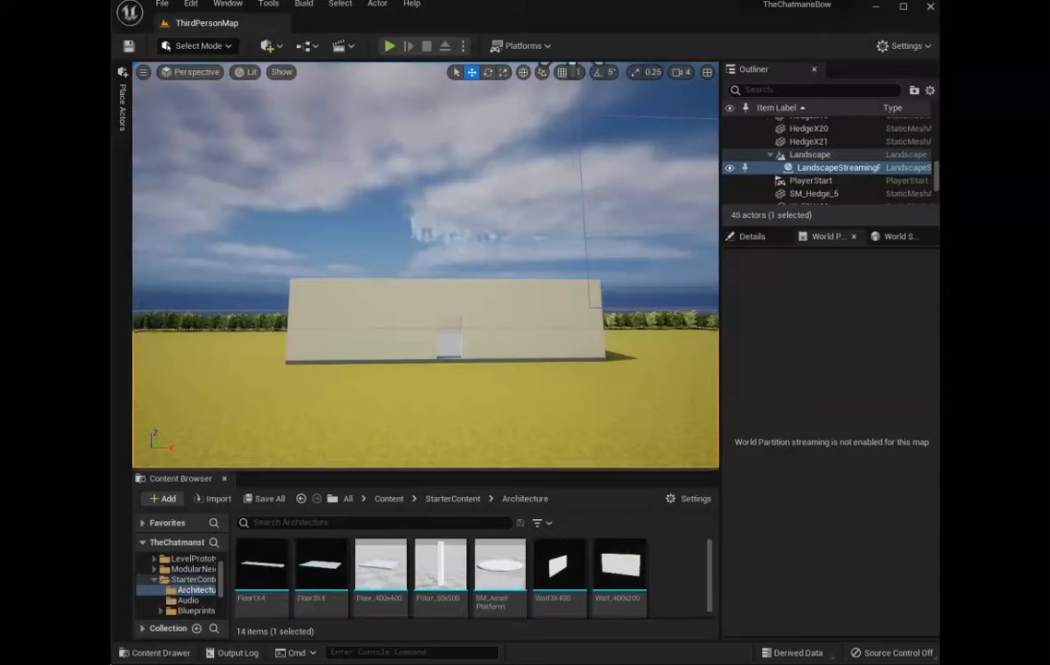
# Save the level and play-test it, running the character up to the building and around its interior
pyautogui.hotkey('ctrl', 's')
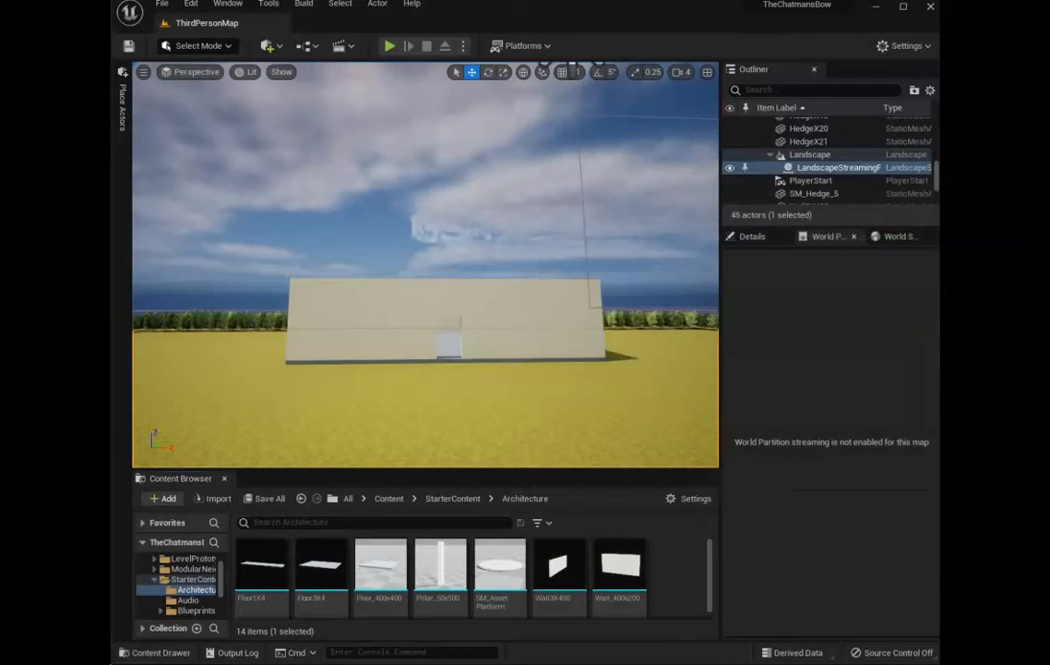
pyautogui.moveTo(424, 268); pyautogui.dragTo(351, 291, button='right')
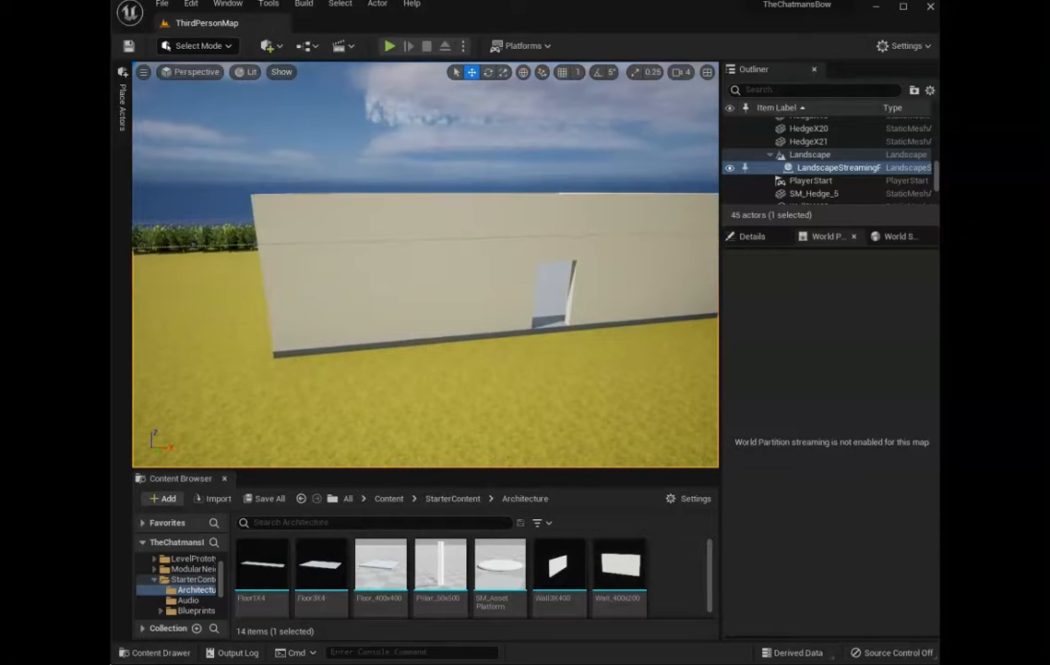
pyautogui.click(390, 45)
pyautogui.press('w')
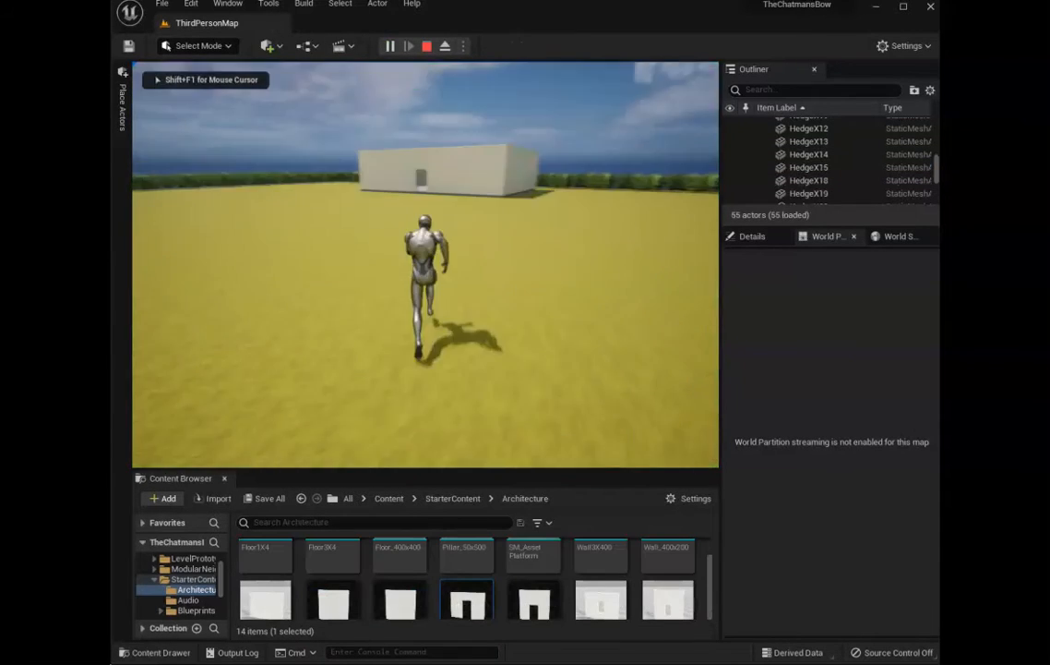
pyautogui.press('w')
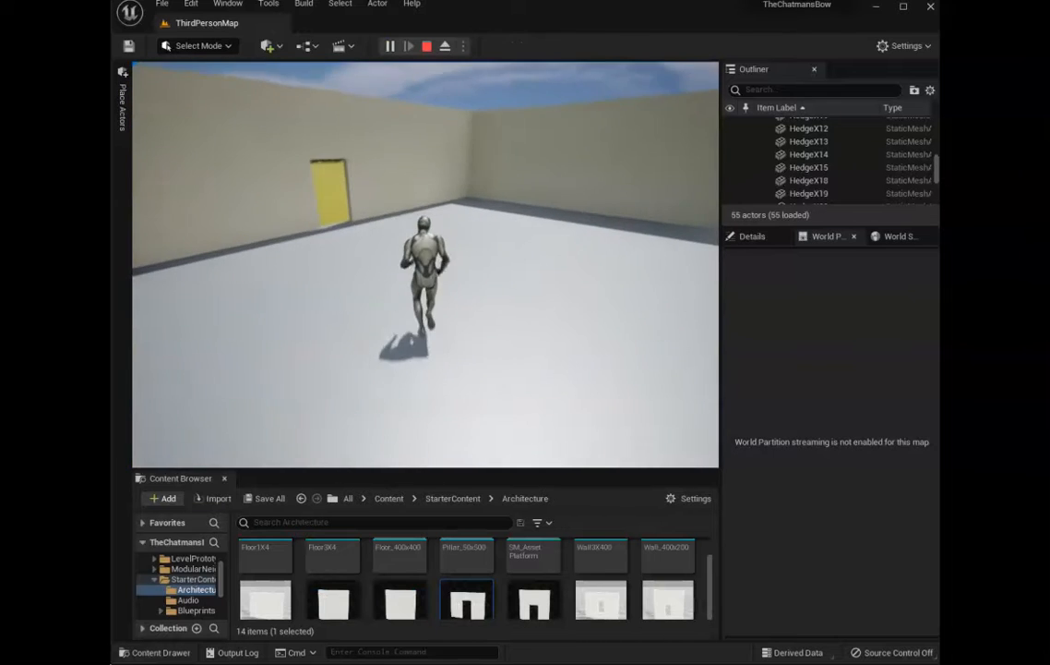
pyautogui.press('w')
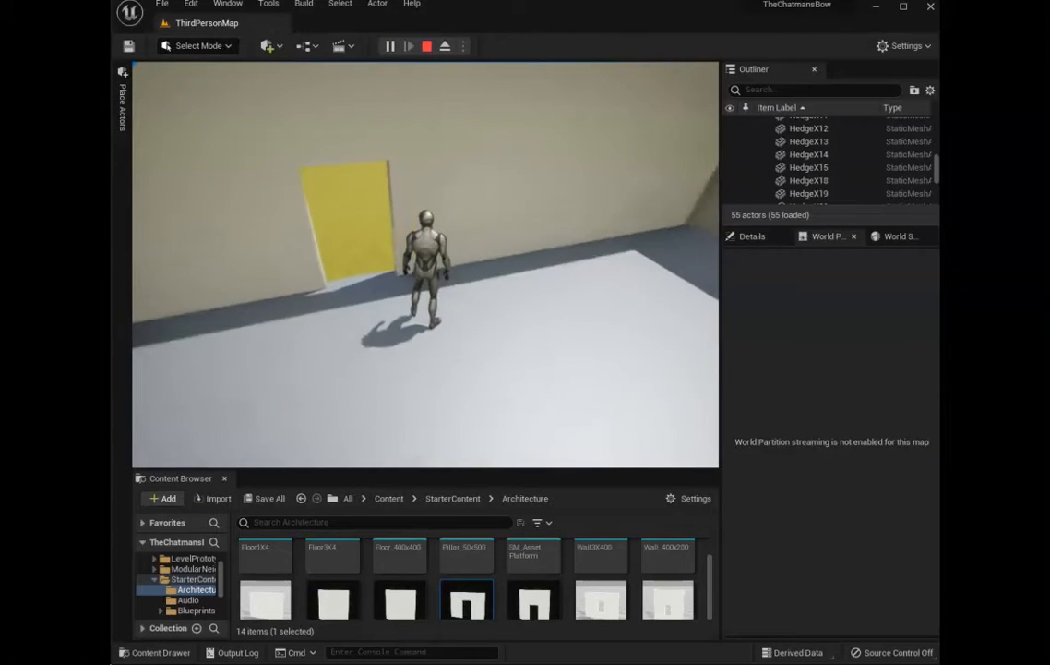
pyautogui.press('s')
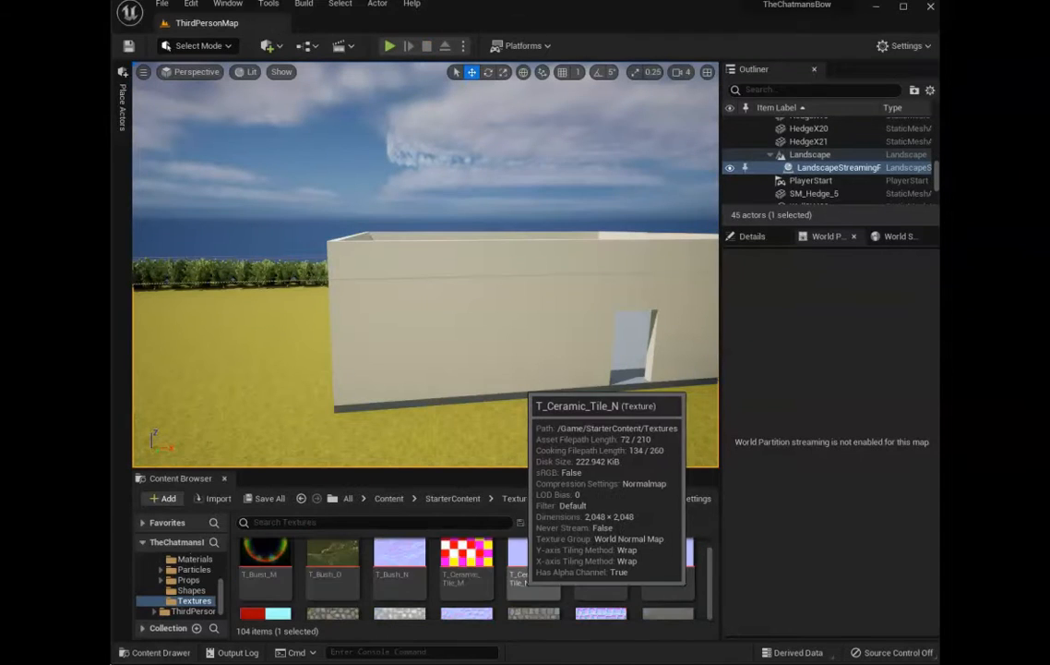
# Apply the T_Brick_Clay_Old_D texture to the front's corner wall and T_Brick_Clay_Beveled_D to the narrow section beside it
pyautogui.scroll(-4, 534, 564)
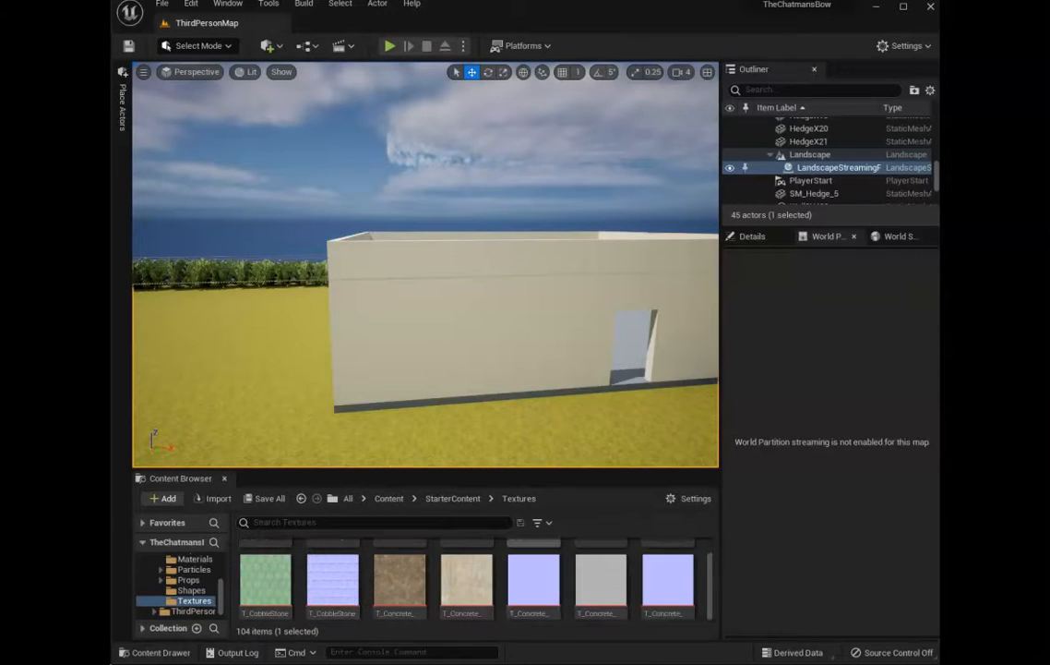
pyautogui.scroll(5, 518, 596)
pyautogui.moveTo(425, 268); pyautogui.dragTo(420, 305, button='right')
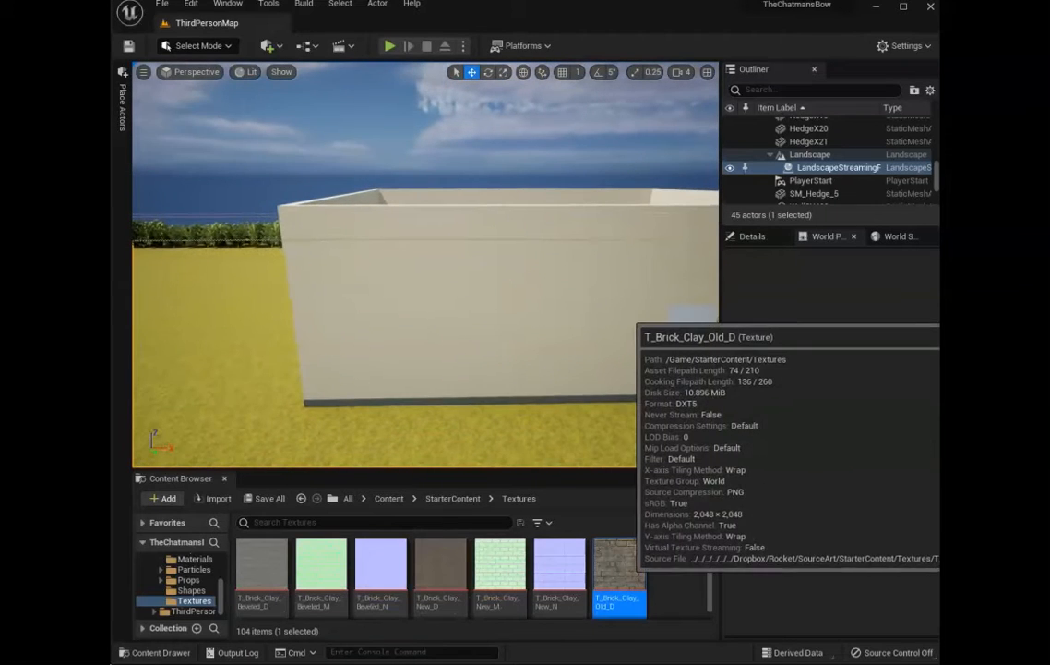
pyautogui.moveTo(620, 567); pyautogui.dragTo(322, 321)
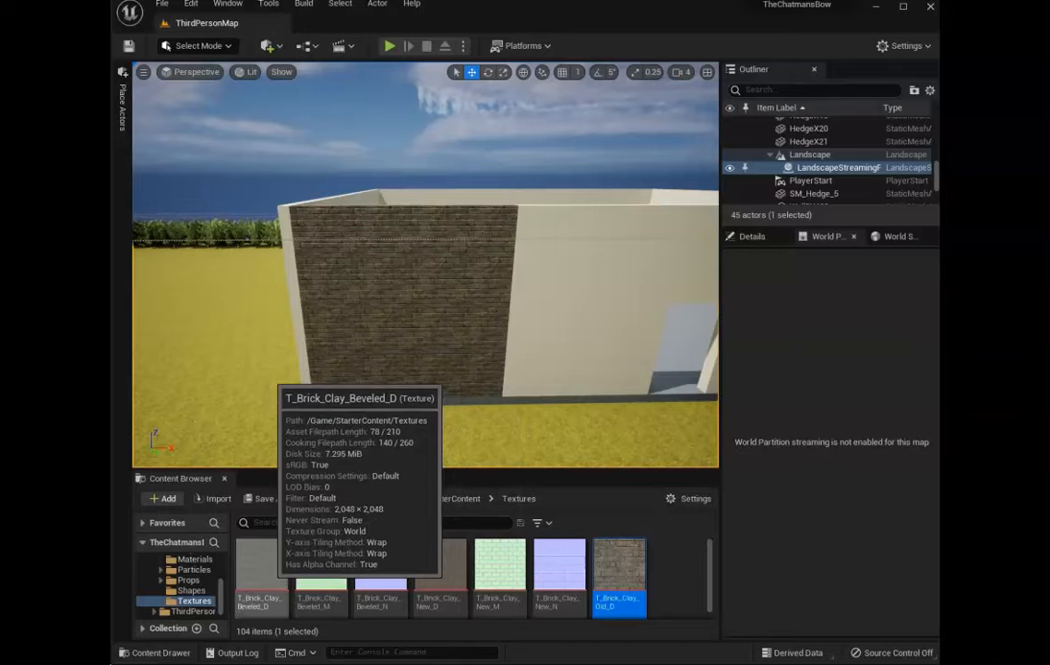
pyautogui.moveTo(261, 563); pyautogui.dragTo(531, 277)
pyautogui.moveTo(531, 277); pyautogui.dragTo(596, 257, button='right')
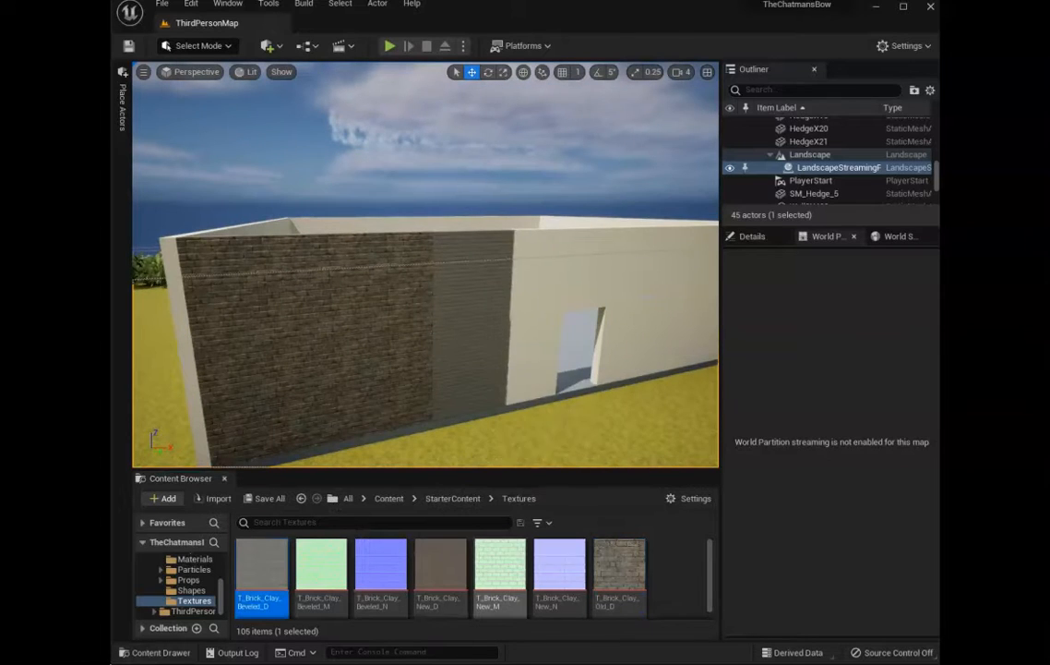
# Apply T_Brick_Clay_Old_D to the front door wall and T_Brick_Clay_Beveled_D to the wall section on its far side
pyautogui.moveTo(620, 563); pyautogui.dragTo(572, 272)
pyautogui.moveTo(572, 273); pyautogui.dragTo(614, 268, button='right')
pyautogui.moveTo(261, 563); pyautogui.dragTo(646, 272)
pyautogui.moveTo(646, 272); pyautogui.dragTo(660, 309, button='right')
# Apply a rough stone brick texture to the front's remaining end wall and the old clay brick texture to the large wall beside the other doorway
pyautogui.scroll(-2, 462, 573)
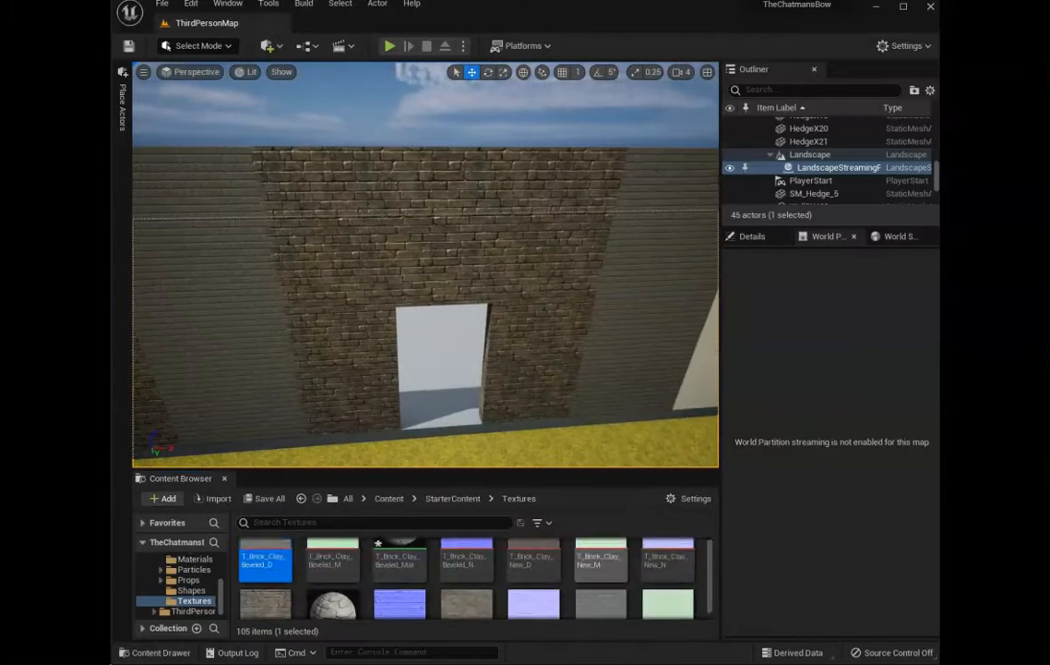
pyautogui.moveTo(517, 295); pyautogui.dragTo(590, 296, button='right')
pyautogui.moveTo(466, 572); pyautogui.dragTo(498, 286)
pyautogui.moveTo(499, 287); pyautogui.dragTo(332, 281, button='right')
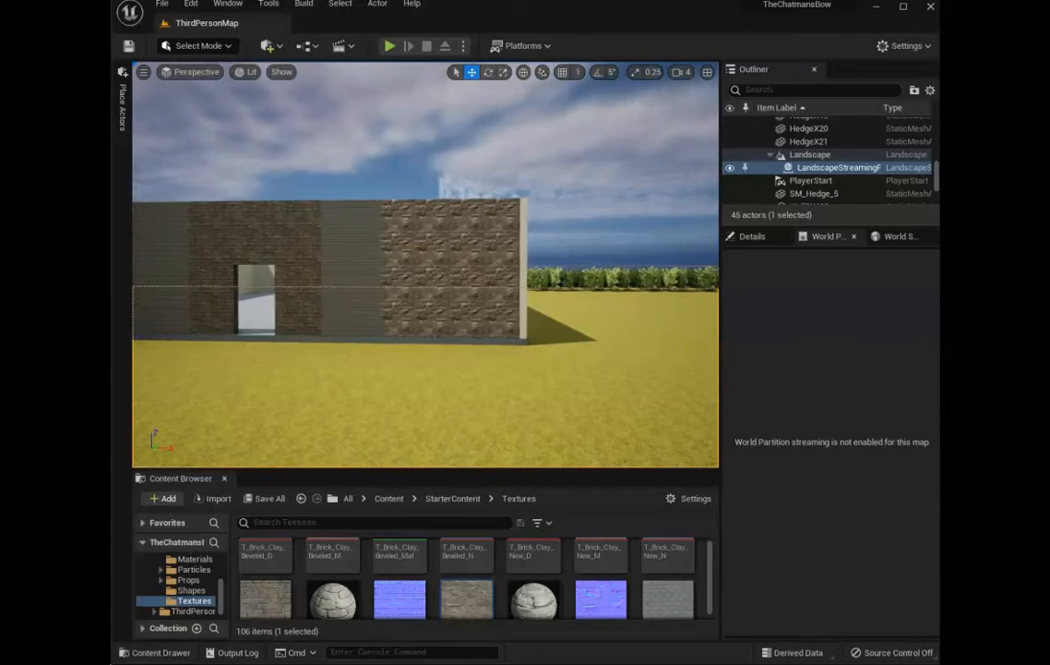
pyautogui.moveTo(580, 318); pyautogui.dragTo(580, 319)
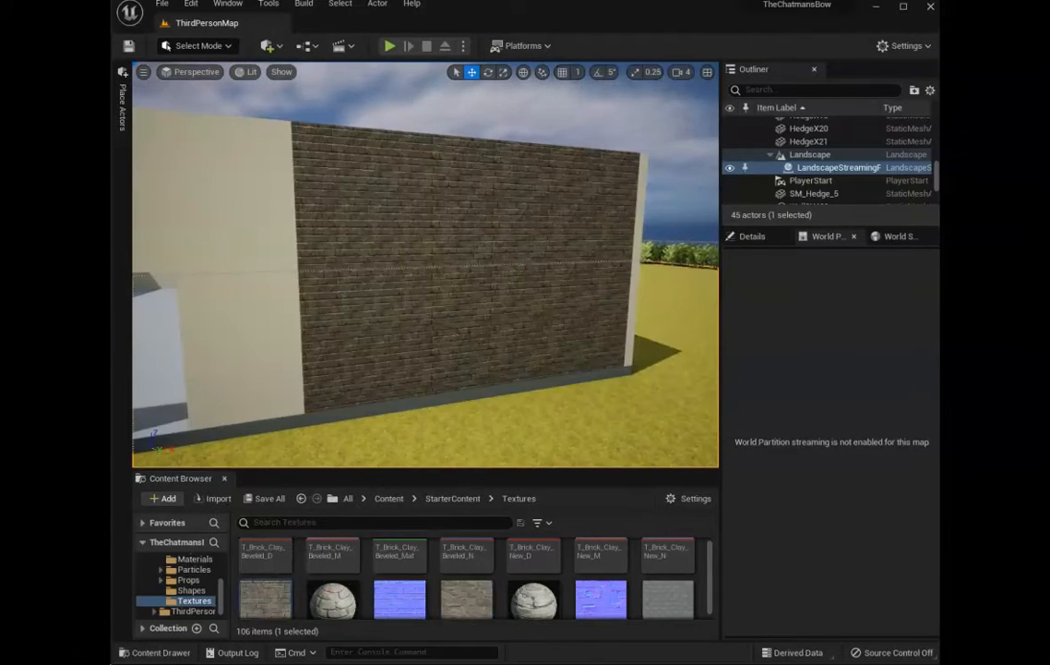
# Apply the old clay brick texture to the building's remaining untextured outer walls
pyautogui.moveTo(580, 319); pyautogui.dragTo(524, 318, button='right')
pyautogui.moveTo(265, 599); pyautogui.dragTo(281, 409)
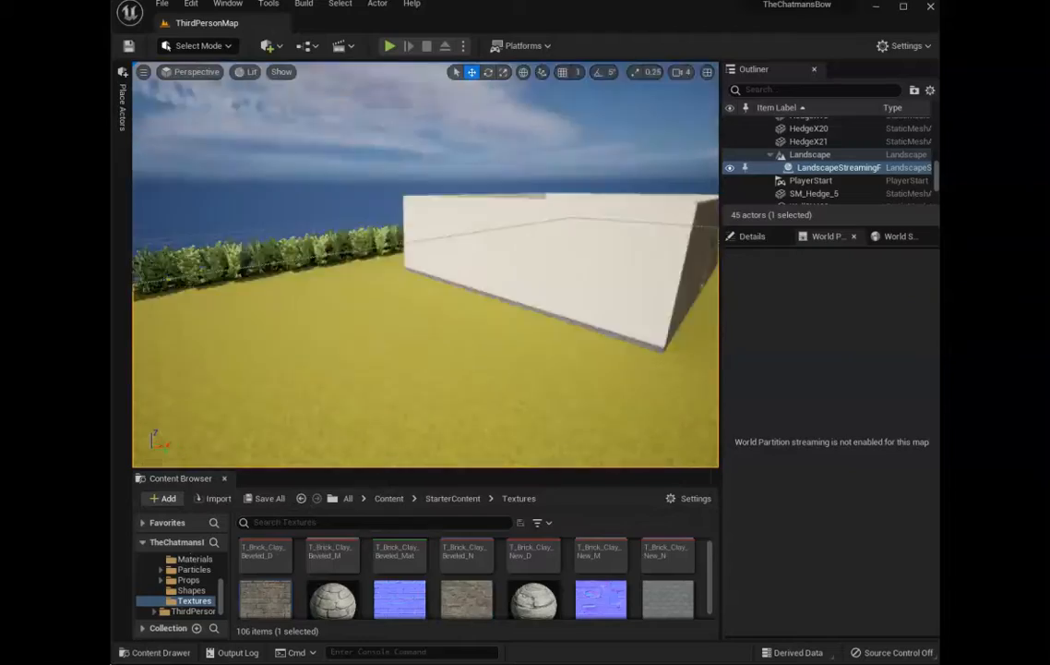
pyautogui.moveTo(425, 318); pyautogui.dragTo(157, 319, button='right')
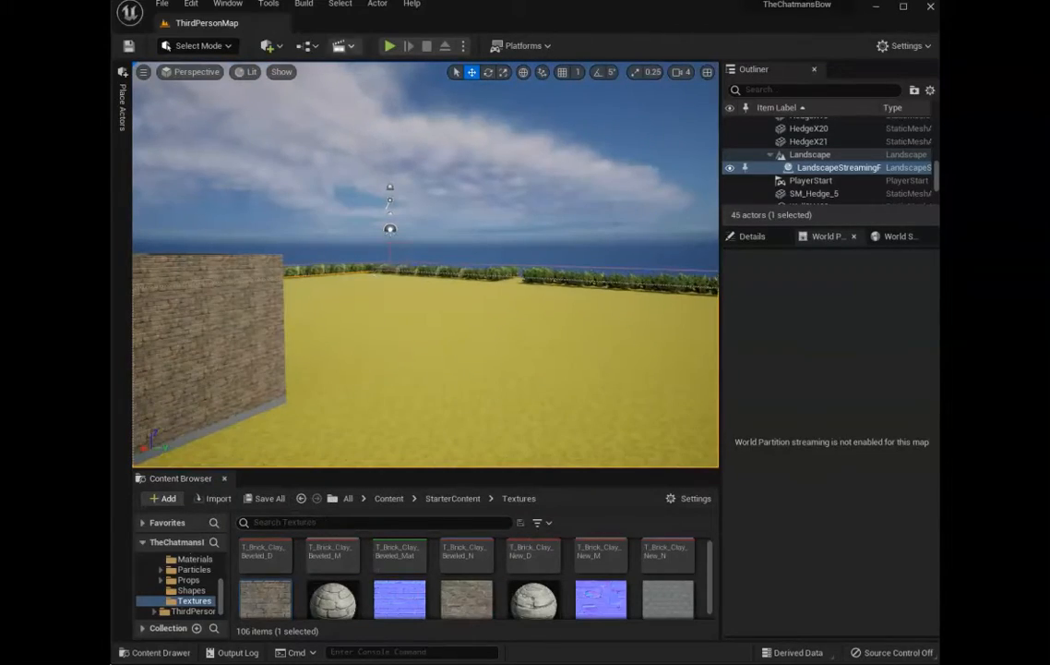
# Play-test the level briefly to view the brick-textured building from the current start point
pyautogui.click(390, 46)
pyautogui.press('w')
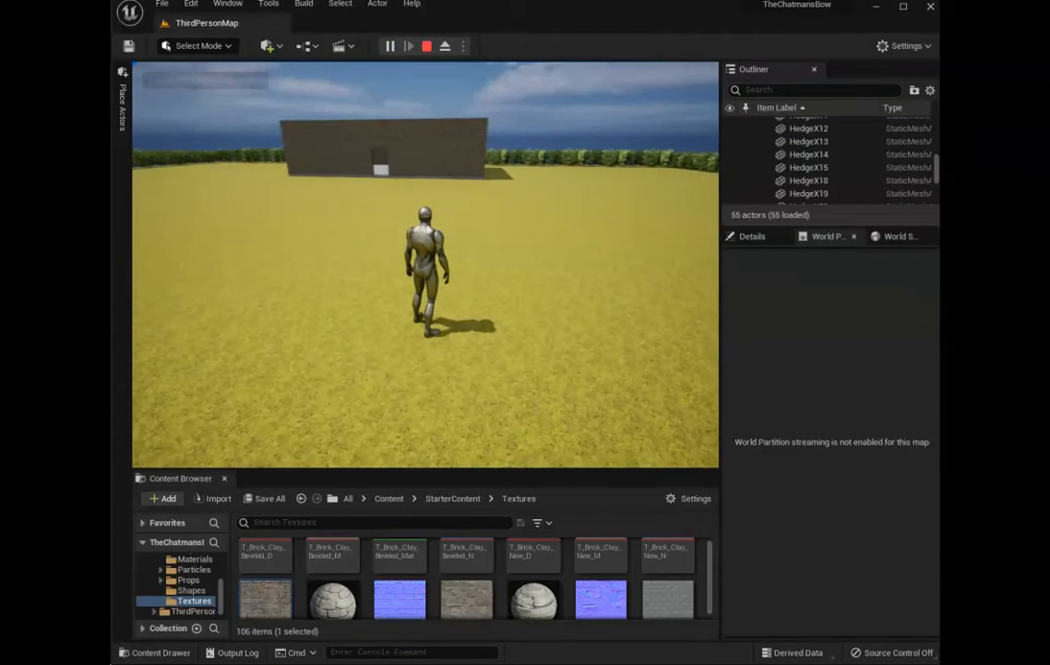
pyautogui.press('Escape')
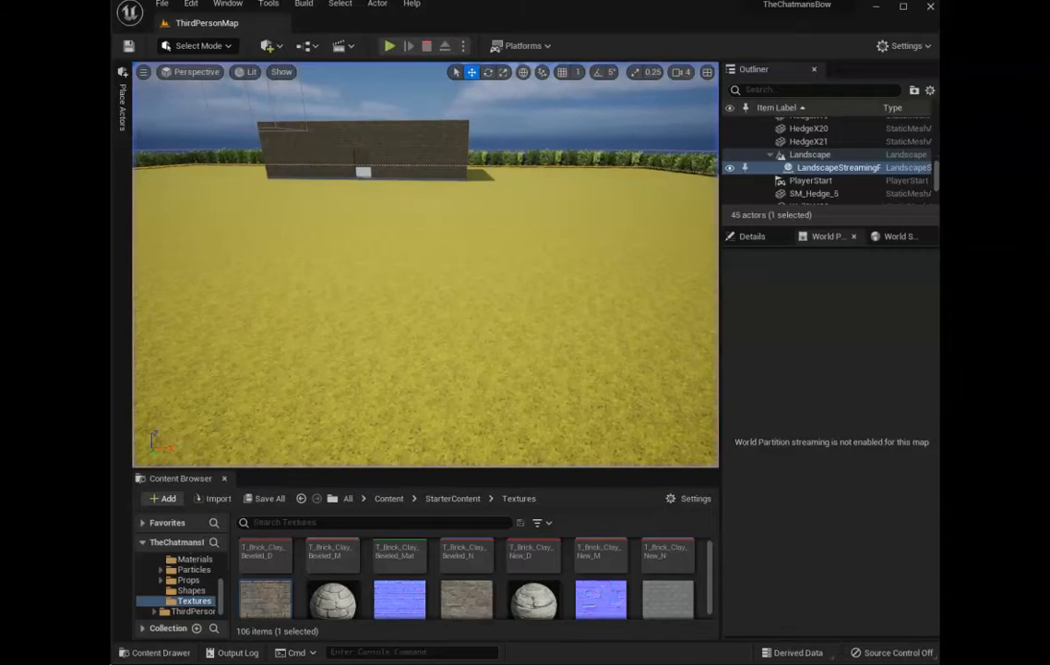
# Move the PlayerStart across the landscape to line up with the front of the building
pyautogui.moveTo(426, 265); pyautogui.dragTo(334, 270, button='right')
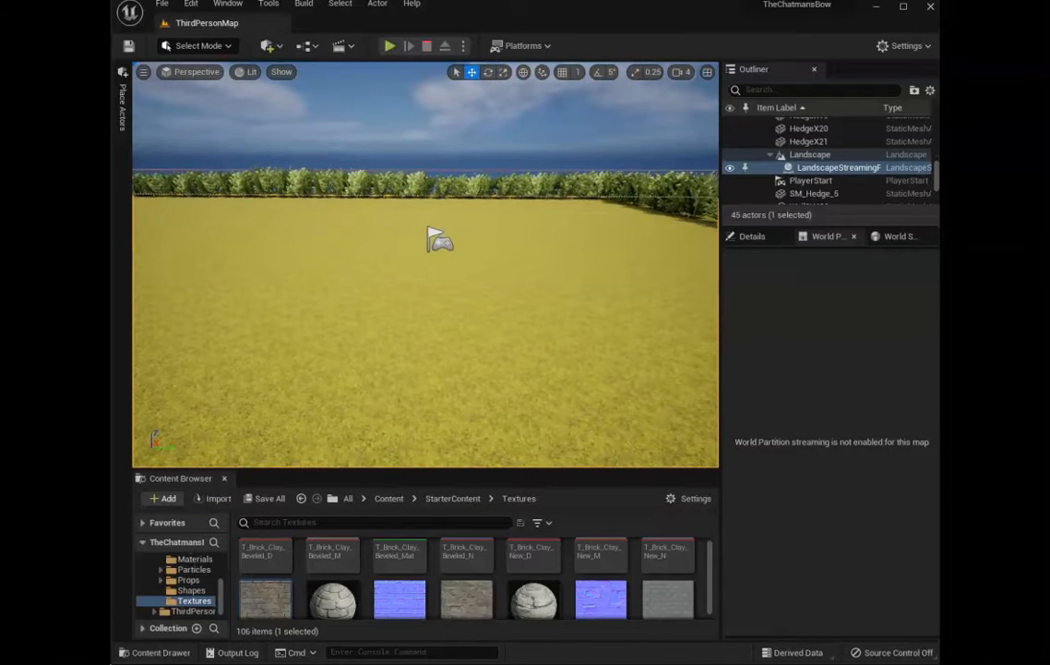
pyautogui.click(431, 238)
pyautogui.click(429, 231)
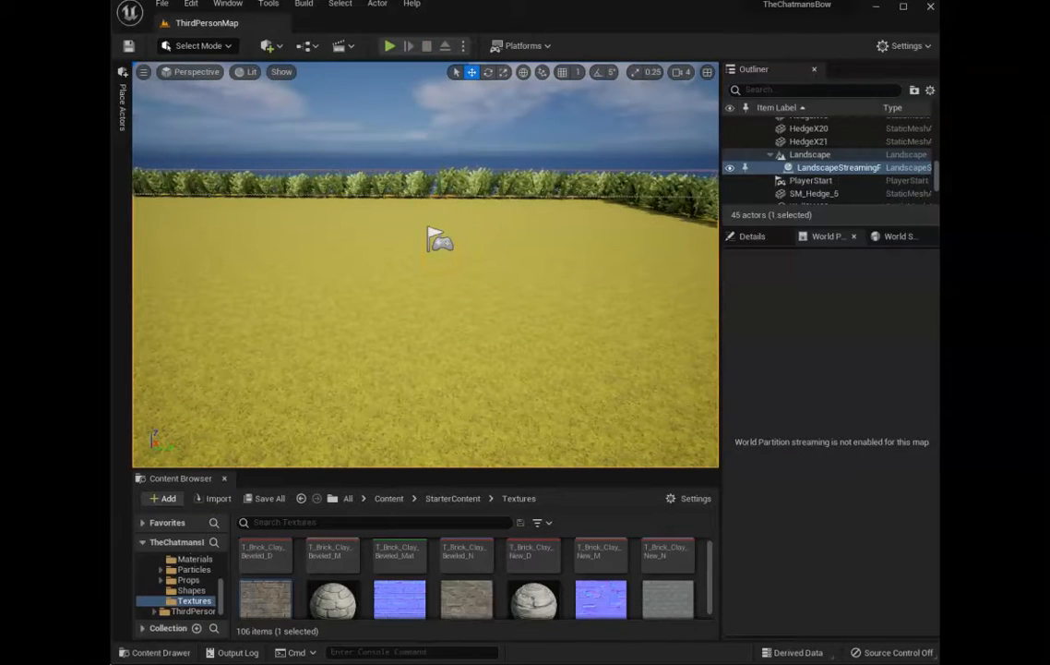
pyautogui.click(435, 238)
pyautogui.moveTo(486, 240); pyautogui.dragTo(203, 237)
pyautogui.moveTo(203, 237); pyautogui.dragTo(37, 240, button='right')
pyautogui.moveTo(481, 223); pyautogui.dragTo(423, 220)
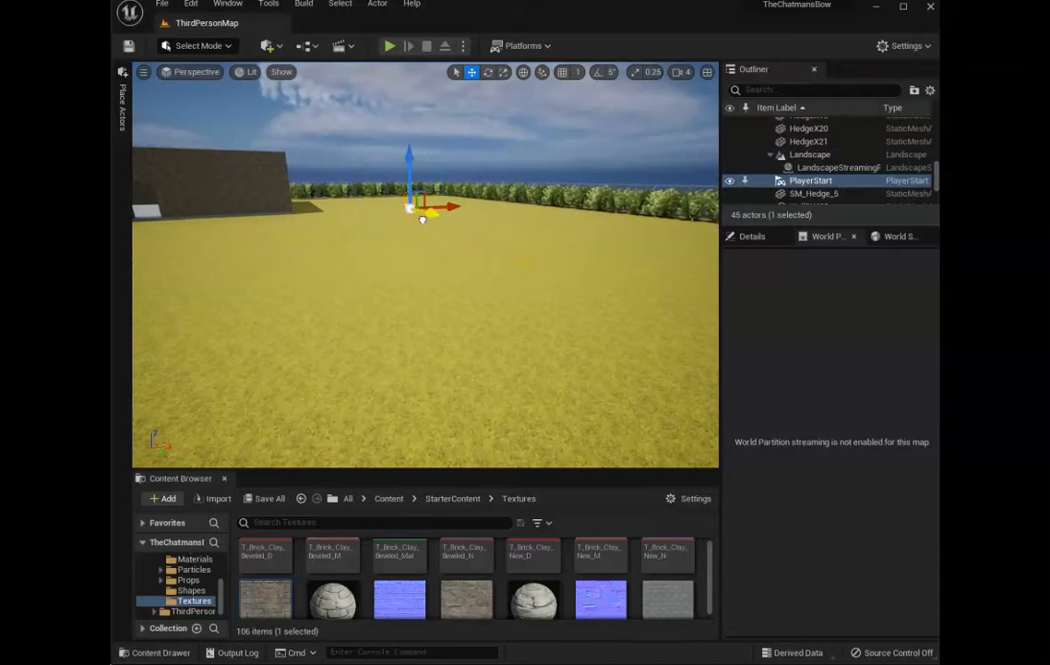
pyautogui.press('f')
pyautogui.moveTo(548, 274); pyautogui.dragTo(463, 275)
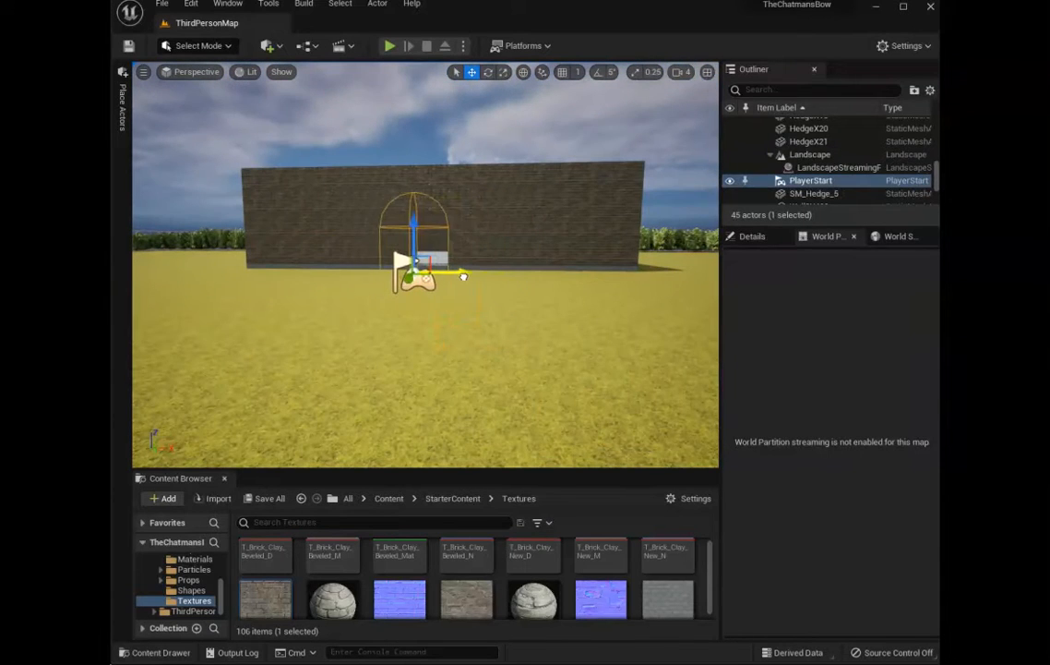
# Move the PlayerStart close to the building's doorway and rotate it to change the character's starting direction
pyautogui.moveTo(463, 275); pyautogui.dragTo(536, 305, button='right')
pyautogui.moveTo(630, 298); pyautogui.dragTo(370, 371)
pyautogui.moveTo(370, 371); pyautogui.dragTo(199, 365, button='right')
pyautogui.press('s')
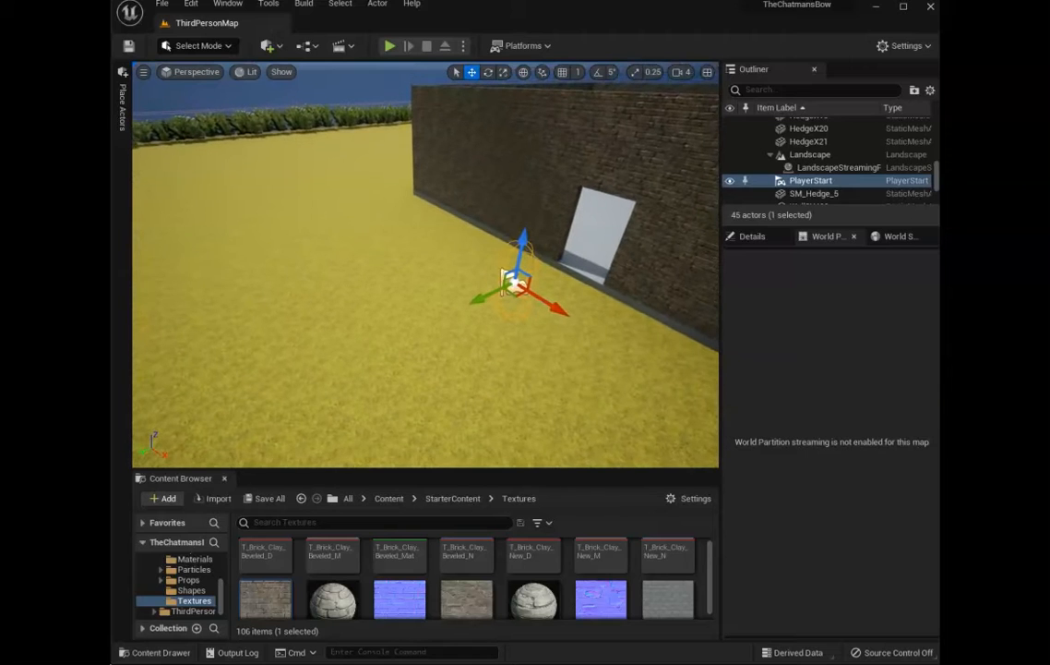
pyautogui.click(488, 72)
pyautogui.moveTo(546, 330); pyautogui.dragTo(623, 300)
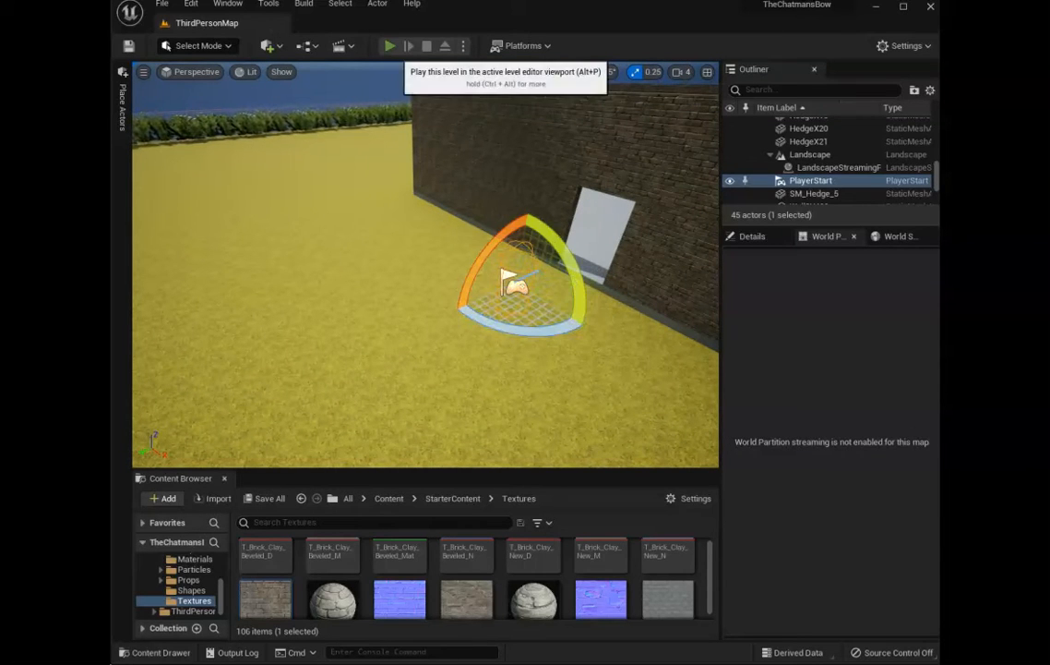
# Play-test from the new start point, running the character through the doorway, around the interior and back outside
pyautogui.click(390, 46)
pyautogui.press('w')
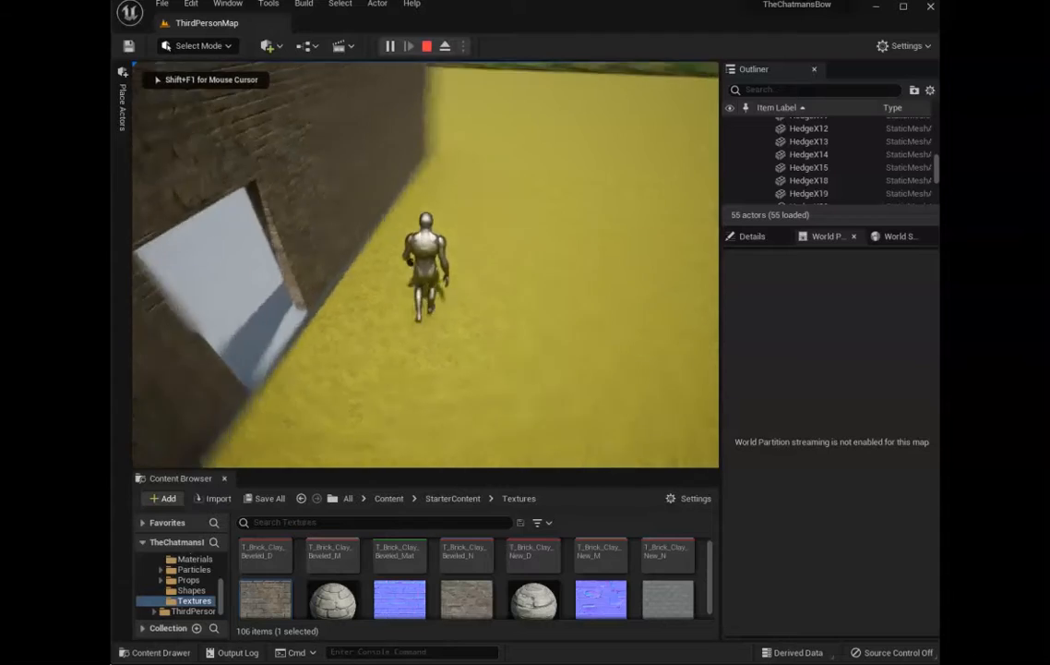
pyautogui.press('w')
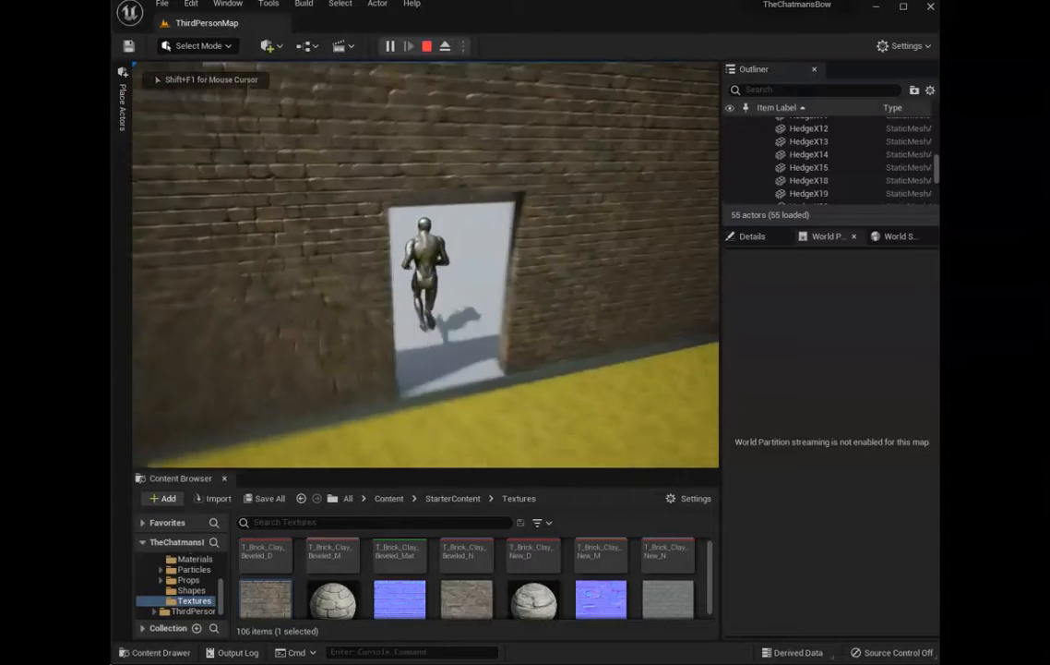
pyautogui.press('w')
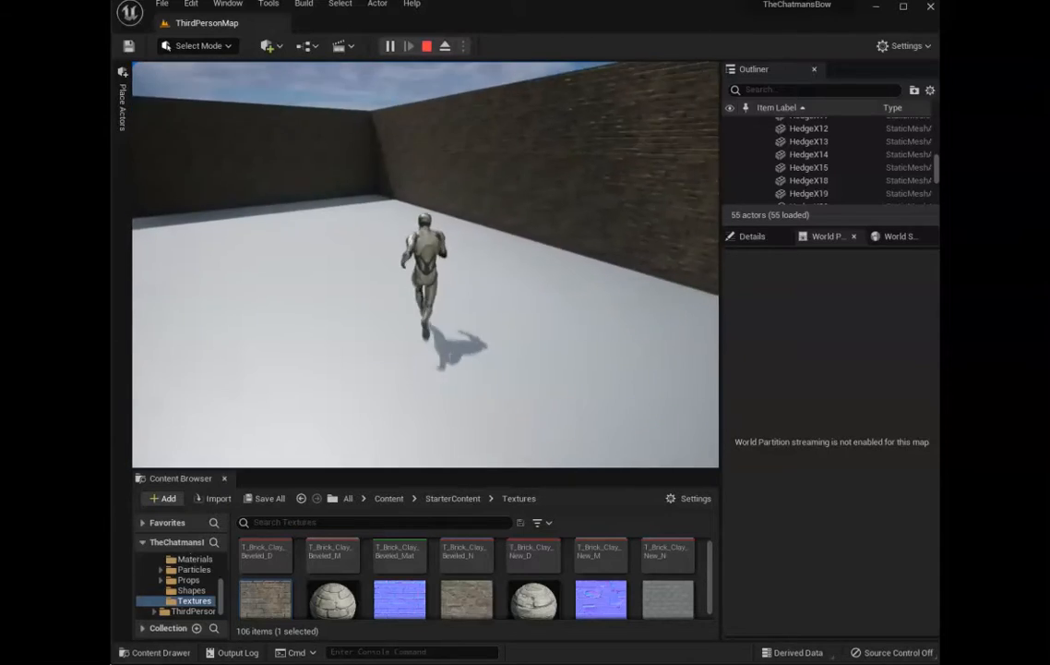
pyautogui.press('w')
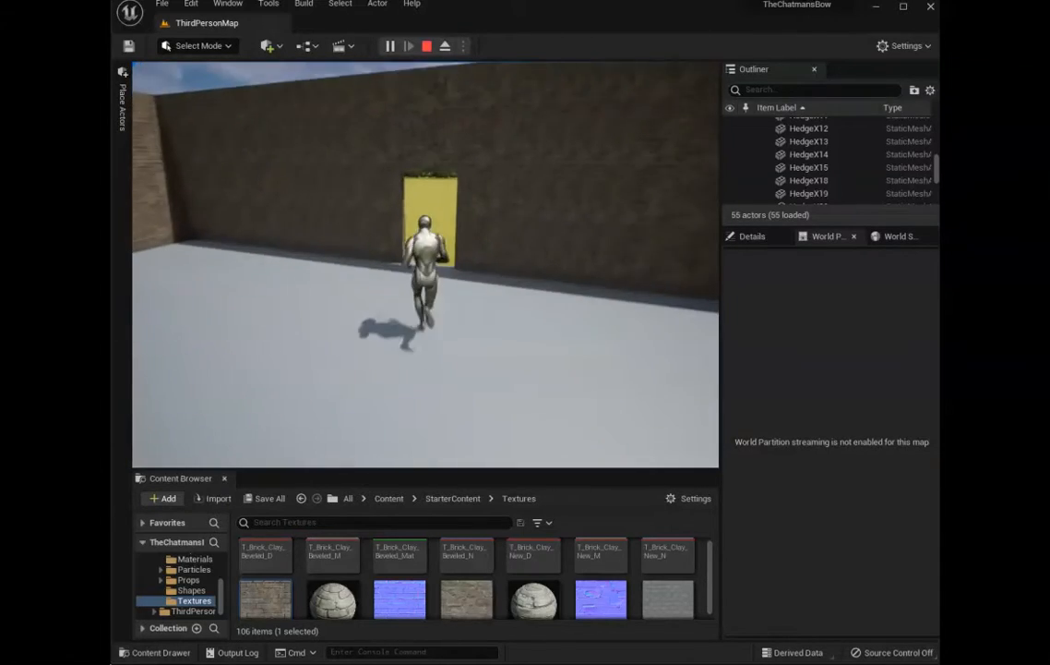
pyautogui.press('w')
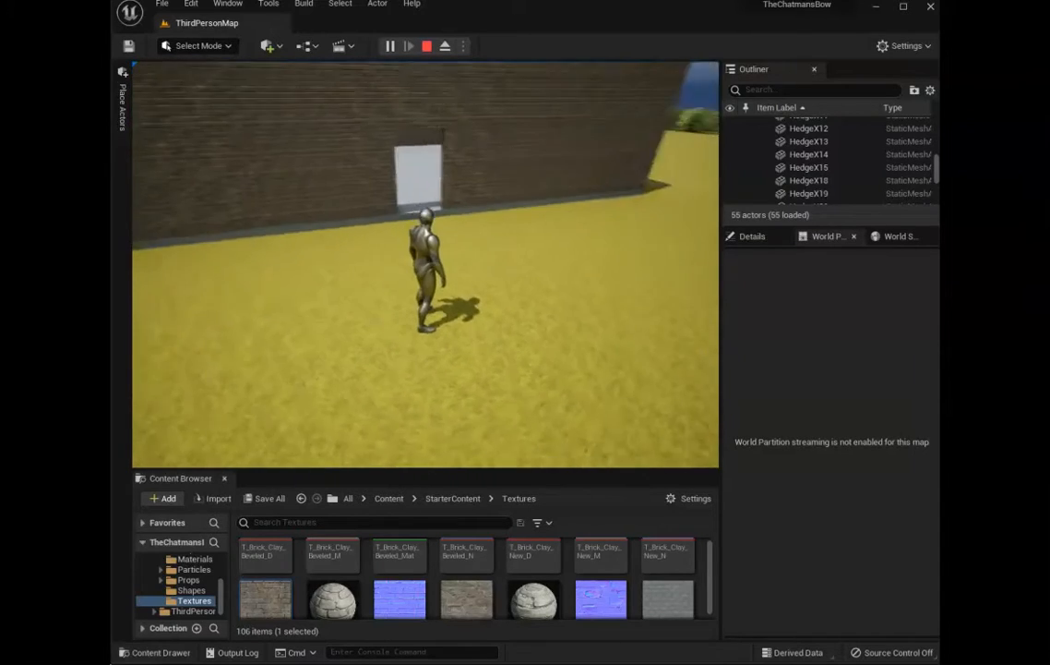
pyautogui.press('Escape')
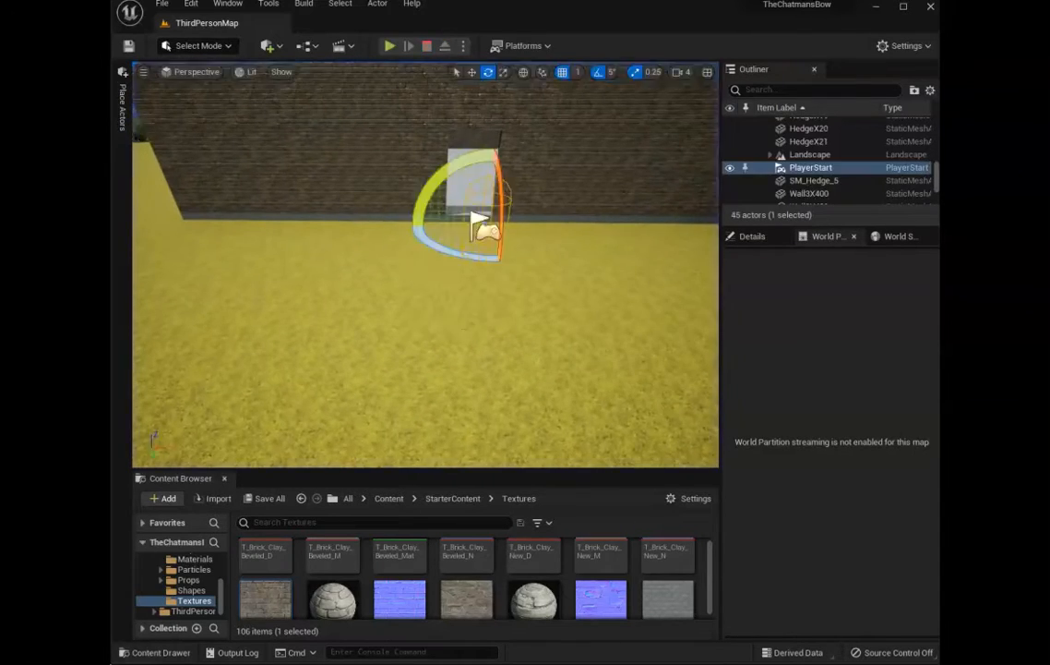
# Apply the rough cobblestone texture to the building's Floor3X4 and save all modified content
pyautogui.scroll(-6, 658, 568)
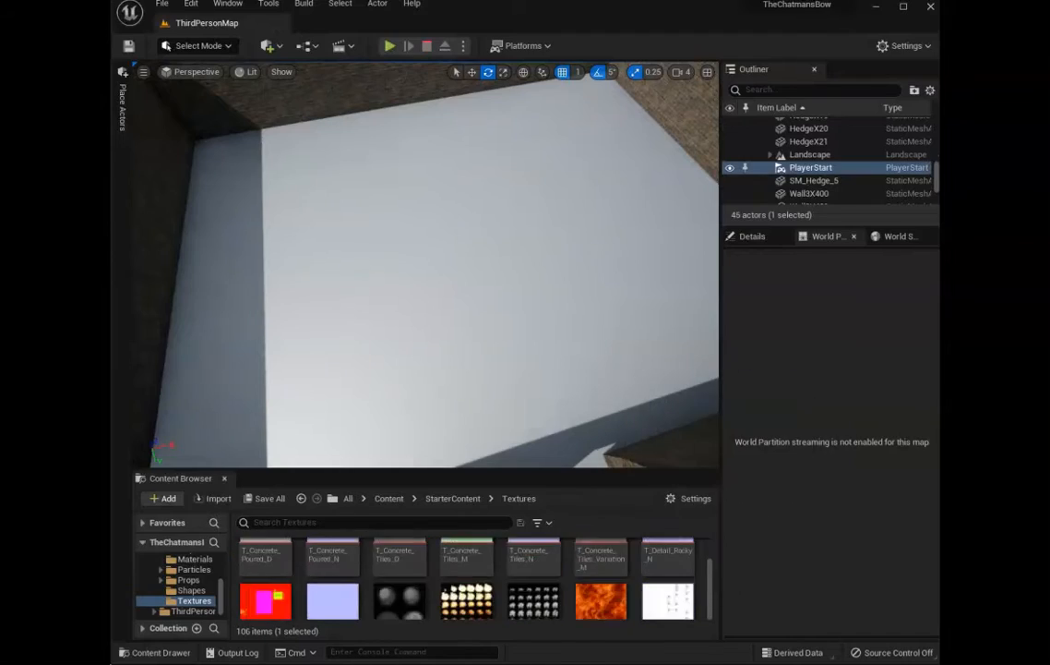
pyautogui.scroll(1, 657, 577)
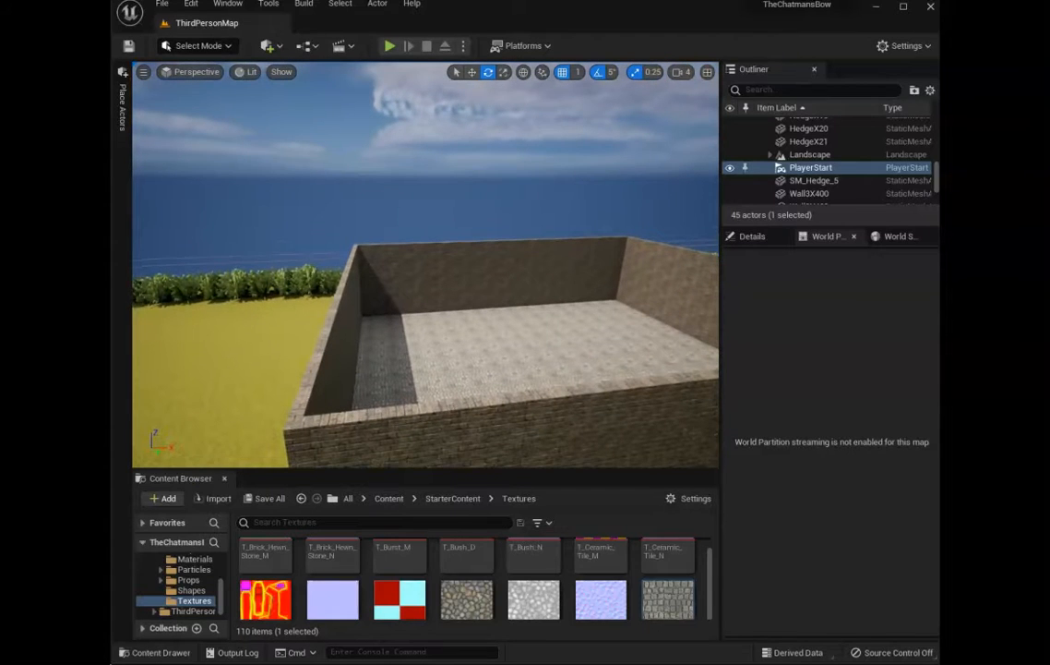
pyautogui.click(270, 497)
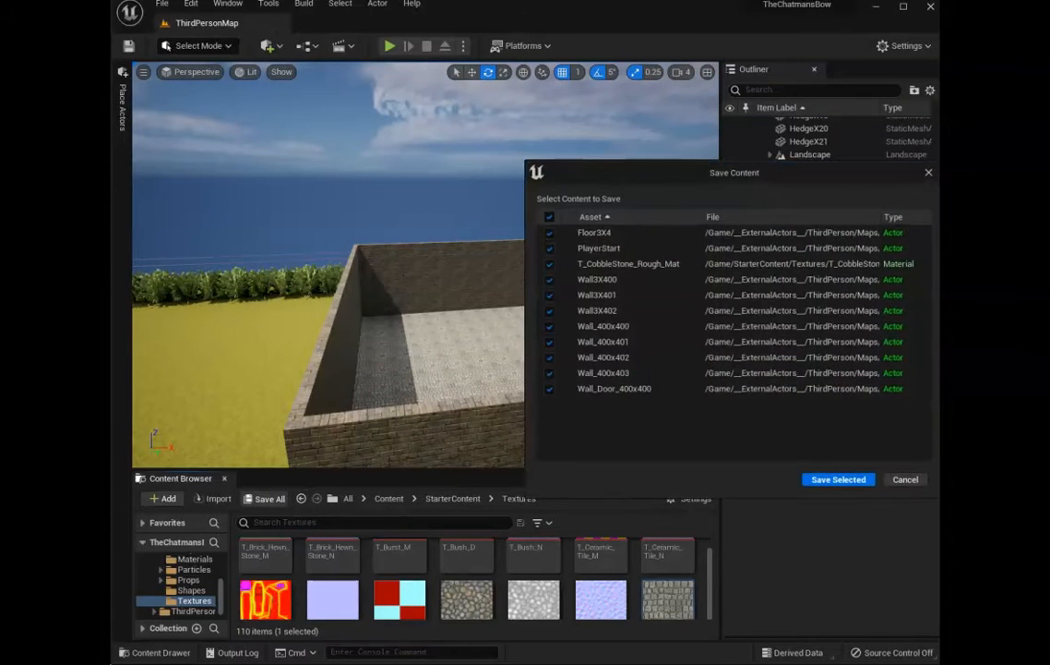
pyautogui.press('Return')
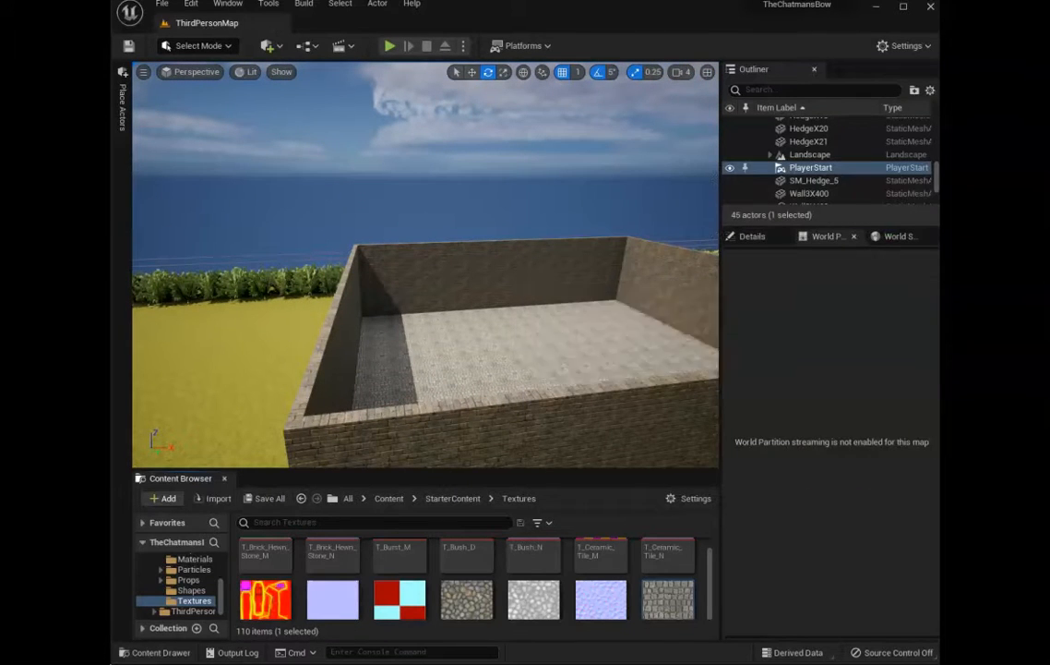
# Place a Wall_400x400 from StarterContent's Architecture folder inside the building and rotate it a quarter turn
pyautogui.press('w')
pyautogui.moveTo(424, 268); pyautogui.dragTo(560, 256, button='right')
pyautogui.press('s')
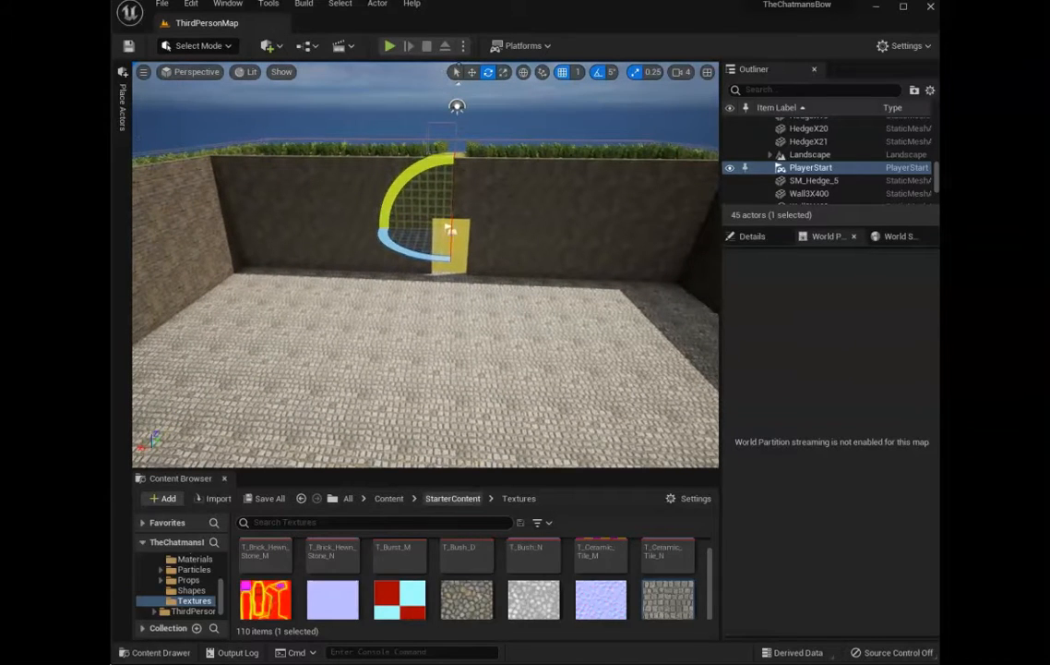
pyautogui.click(452, 498)
pyautogui.click(192, 599)
pyautogui.moveTo(434, 277); pyautogui.dragTo(531, 248, button='right')
pyautogui.press('w')
pyautogui.press('w')
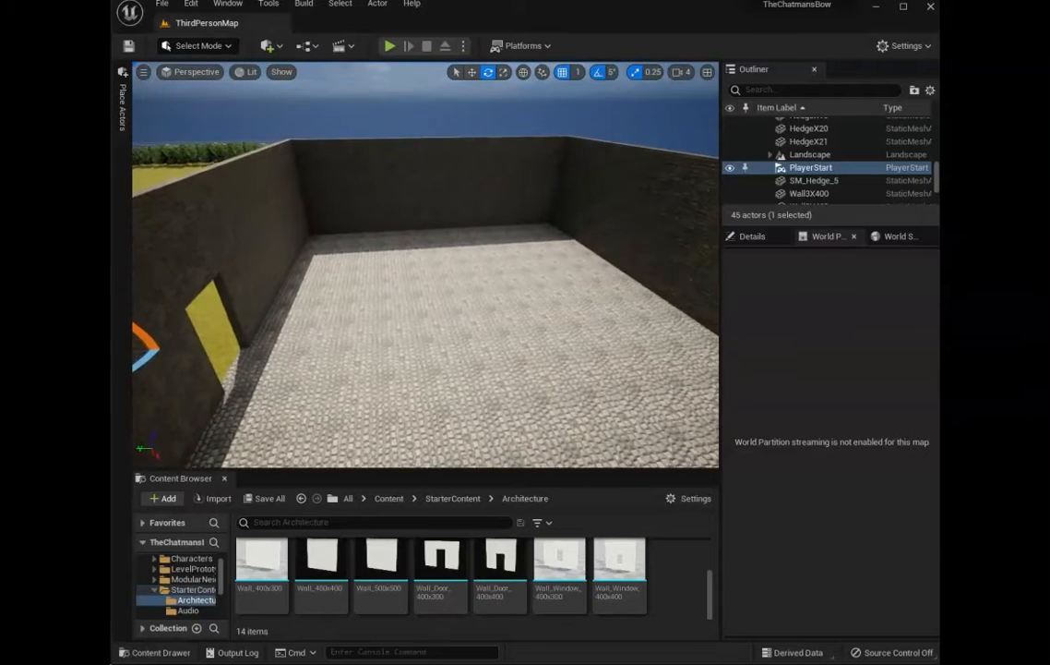
pyautogui.moveTo(322, 560); pyautogui.dragTo(415, 378)
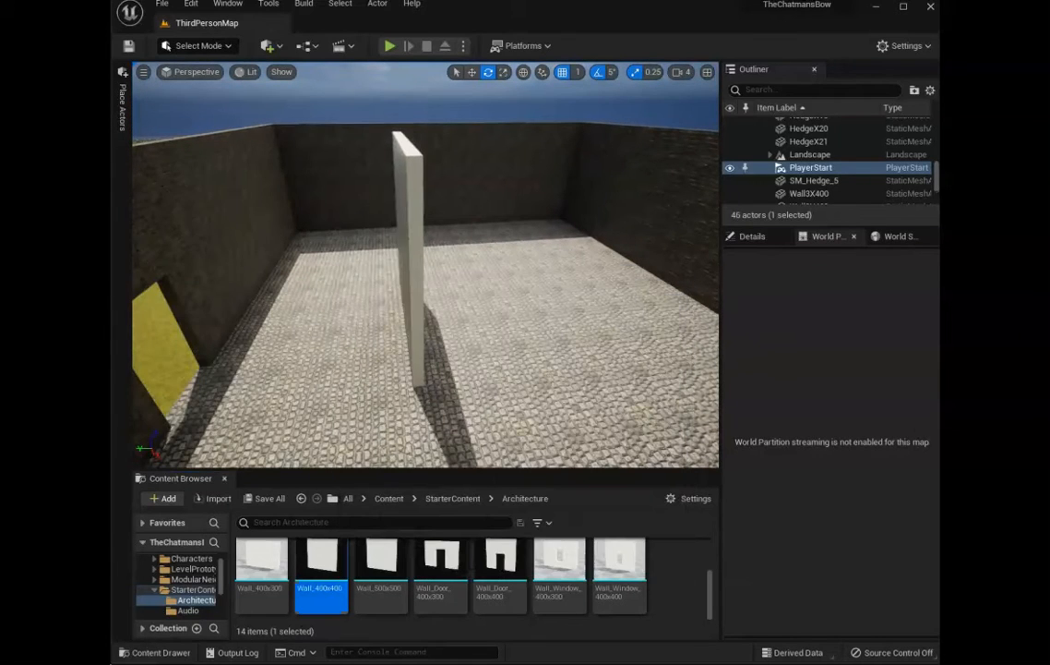
pyautogui.moveTo(409, 286); pyautogui.dragTo(408, 281)
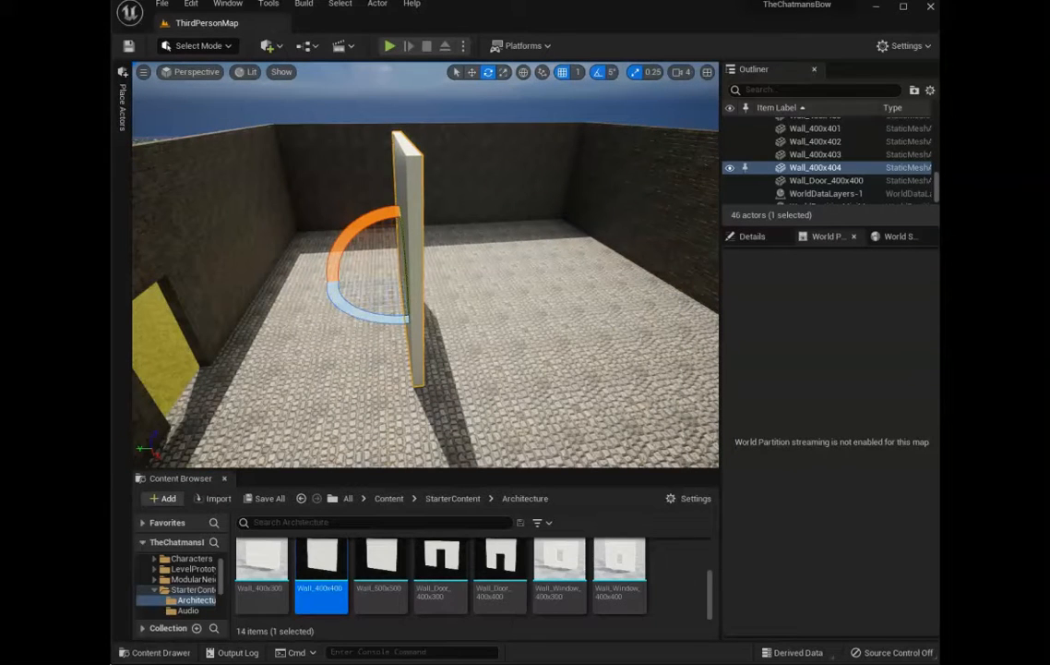
pyautogui.moveTo(363, 315); pyautogui.dragTo(472, 320)
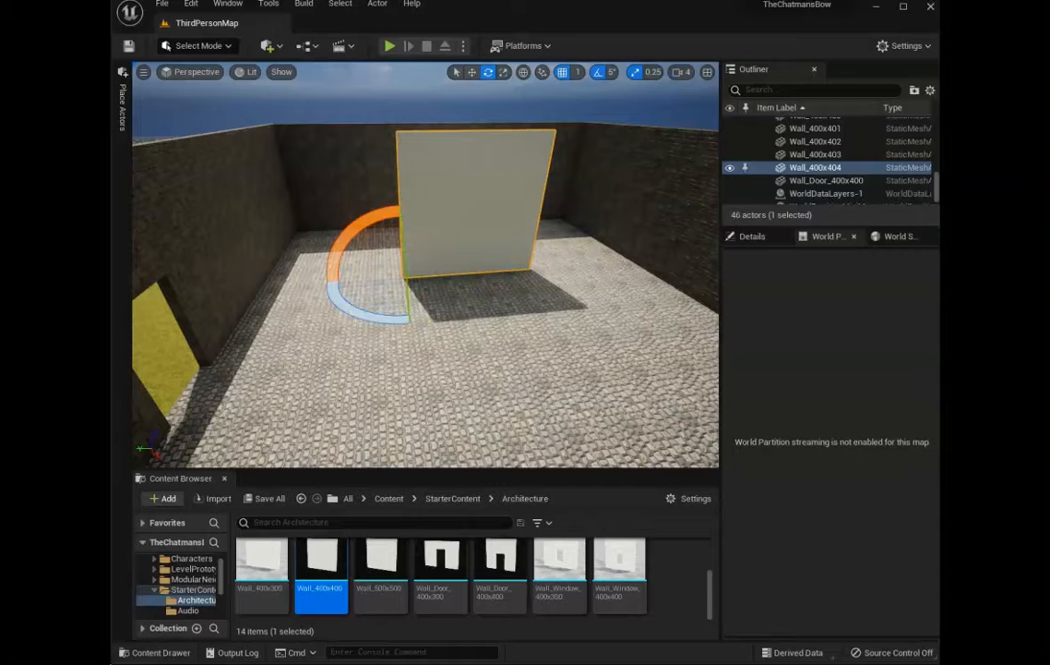
# Move the new interior wall so its end sits against the brick wall beside the doorway
pyautogui.click(503, 72)
pyautogui.click(456, 72)
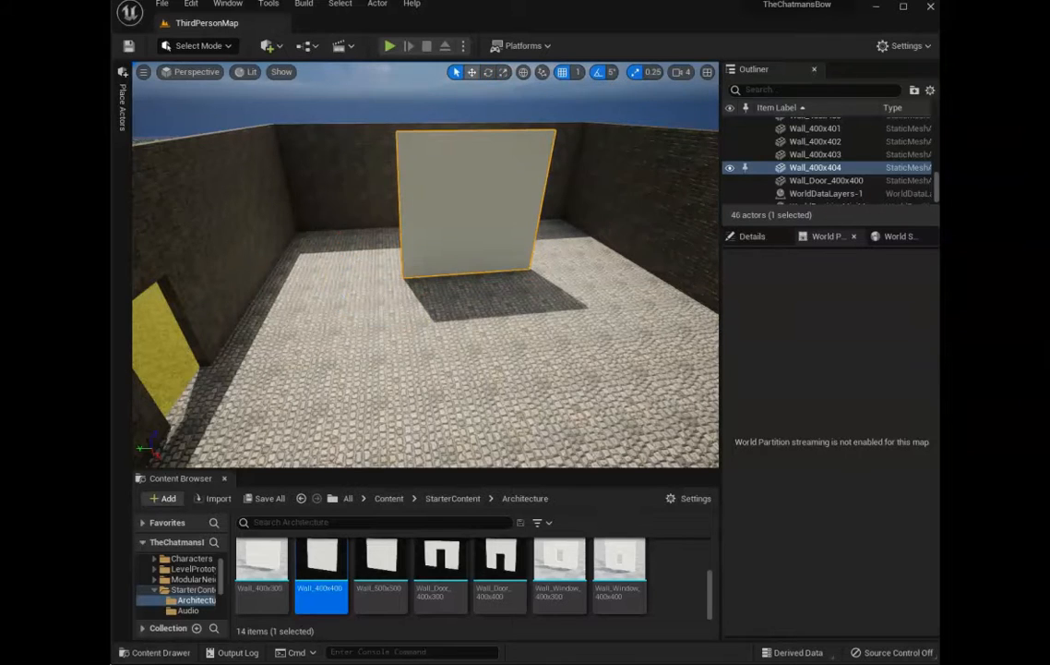
pyautogui.click(472, 72)
pyautogui.moveTo(462, 240); pyautogui.dragTo(378, 217, button='right')
pyautogui.moveTo(424, 268); pyautogui.dragTo(406, 314, button='right')
pyautogui.moveTo(302, 429)
pyautogui.mouseDown()
pyautogui.moveTo(312, 429)
pyautogui.moveTo(298, 429)
pyautogui.mouseUp()
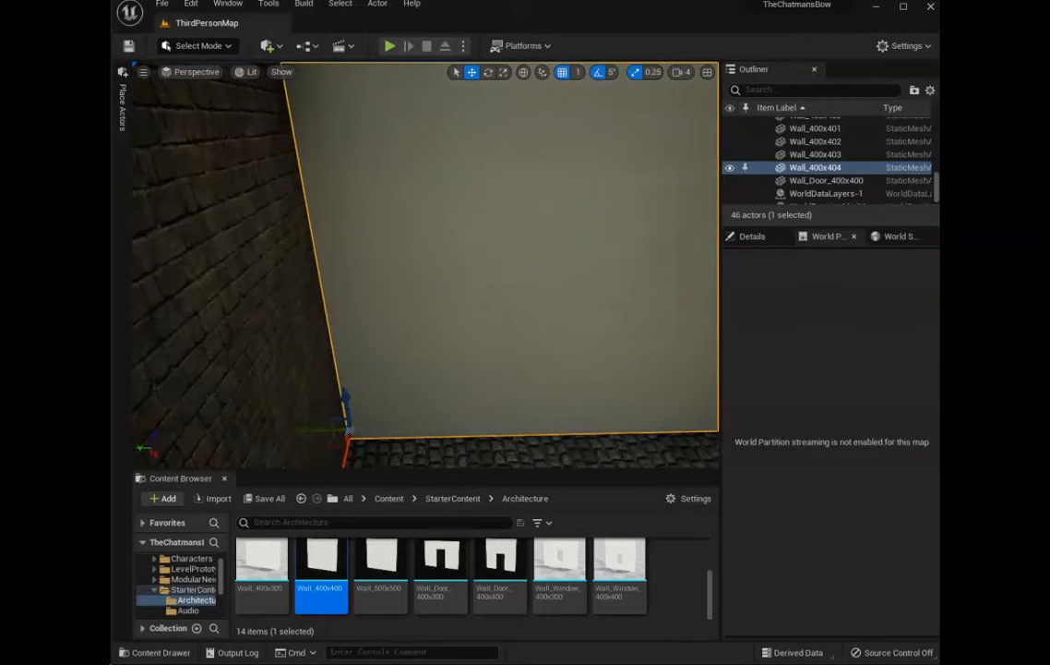
pyautogui.moveTo(425, 268); pyautogui.dragTo(351, 295, button='right')
pyautogui.click(277, 350)
# Duplicate the interior wall to the opposite side of the doorway to form an entrance corridor
pyautogui.click(457, 272)
pyautogui.moveTo(457, 272); pyautogui.dragTo(503, 194, button='right')
pyautogui.keyDown('alt'); pyautogui.moveTo(457, 297); pyautogui.dragTo(347, 302); pyautogui.keyUp('alt')
pyautogui.moveTo(347, 302); pyautogui.dragTo(416, 344, button='right')
pyautogui.click(399, 156)
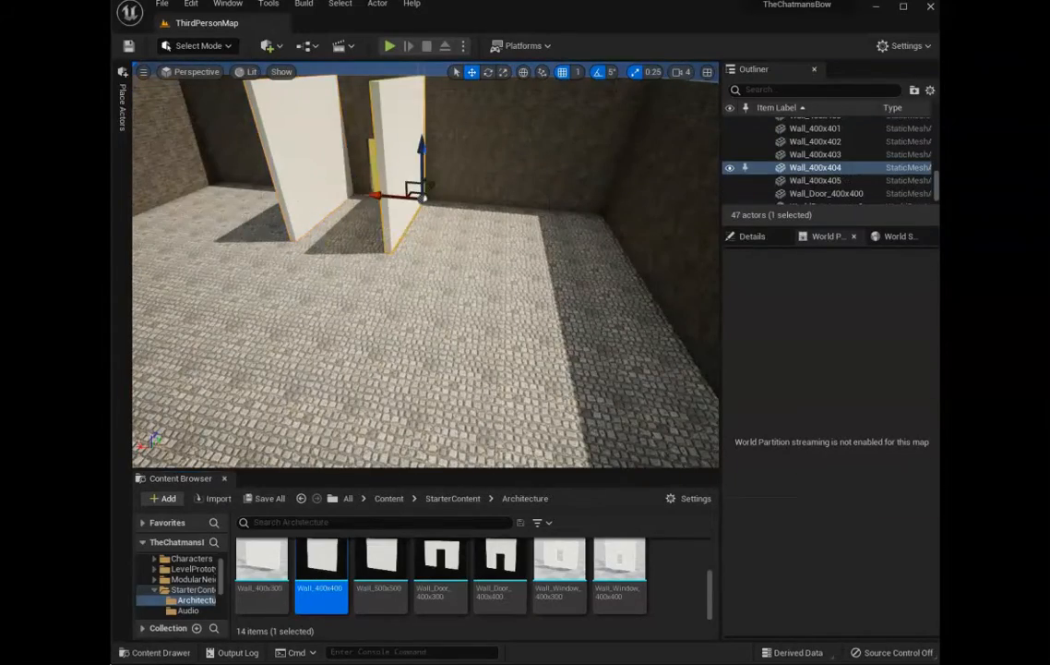
# Duplicate a corridor wall, rotate the copy a quarter turn and place it at the wall's inner end to form a corner
pyautogui.keyDown('alt'); pyautogui.moveTo(427, 187); pyautogui.dragTo(394, 245); pyautogui.keyUp('alt')
pyautogui.click(488, 72)
pyautogui.moveTo(399, 307); pyautogui.dragTo(498, 300)
pyautogui.moveTo(499, 300); pyautogui.dragTo(517, 258, button='right')
pyautogui.click(472, 72)
pyautogui.moveTo(436, 370); pyautogui.dragTo(401, 360)
pyautogui.moveTo(400, 360); pyautogui.dragTo(443, 313, button='right')
pyautogui.click(394, 361)
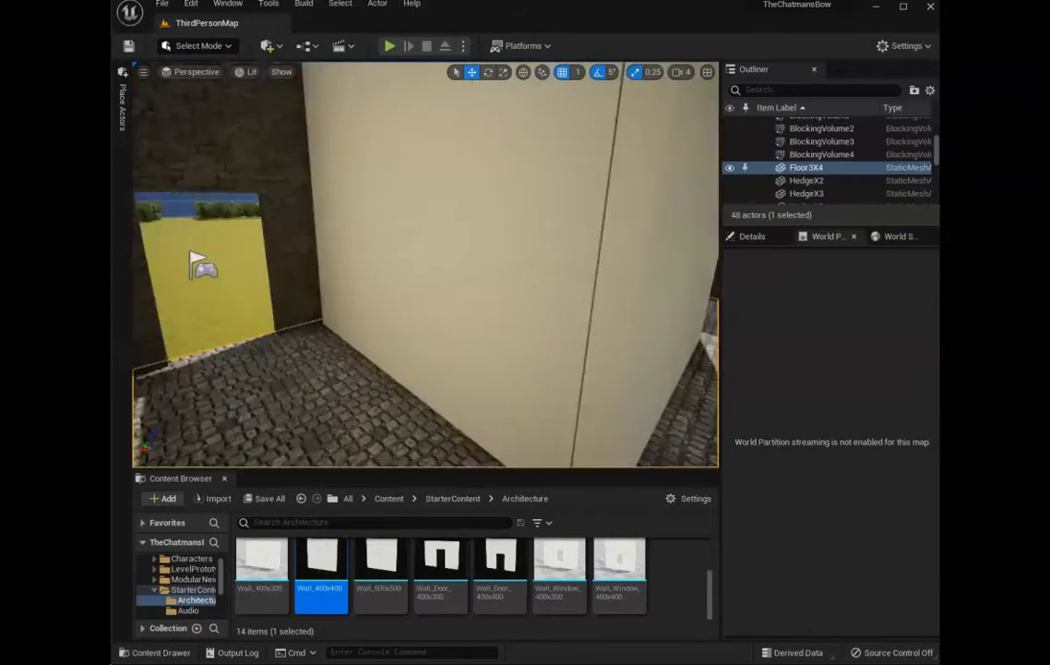
# Duplicate the crosswise interior wall to the other side of the entrance corridor
pyautogui.click(628, 258)
pyautogui.moveTo(628, 259); pyautogui.dragTo(517, 304, button='right')
pyautogui.moveTo(426, 396); pyautogui.dragTo(369, 369, button='right')
pyautogui.click(369, 397)
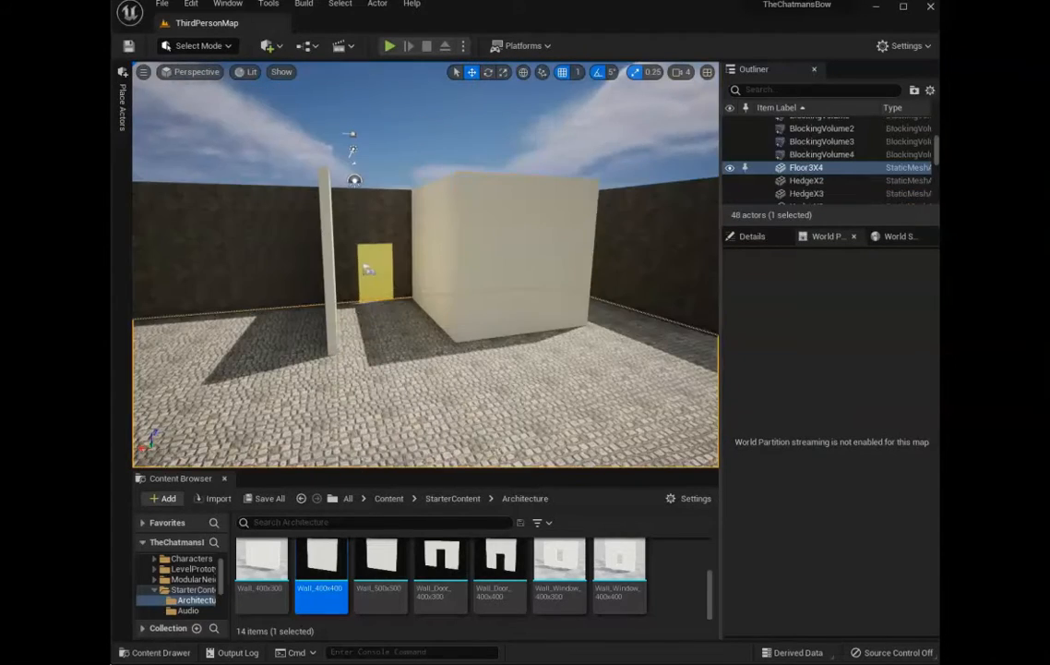
pyautogui.click(480, 249)
pyautogui.keyDown('alt'); pyautogui.moveTo(366, 330); pyautogui.dragTo(296, 360); pyautogui.keyUp('alt')
pyautogui.moveTo(295, 360); pyautogui.dragTo(461, 351, button='right')
# Align the duplicated crosswise wall with the inner end of the adjacent corridor wall, checking the corner from several sides
pyautogui.click(387, 342)
pyautogui.moveTo(387, 342); pyautogui.dragTo(370, 323, button='right')
pyautogui.click(332, 295)
pyautogui.moveTo(286, 299); pyautogui.dragTo(397, 323, button='right')
pyautogui.click(397, 360)
pyautogui.click(415, 295)
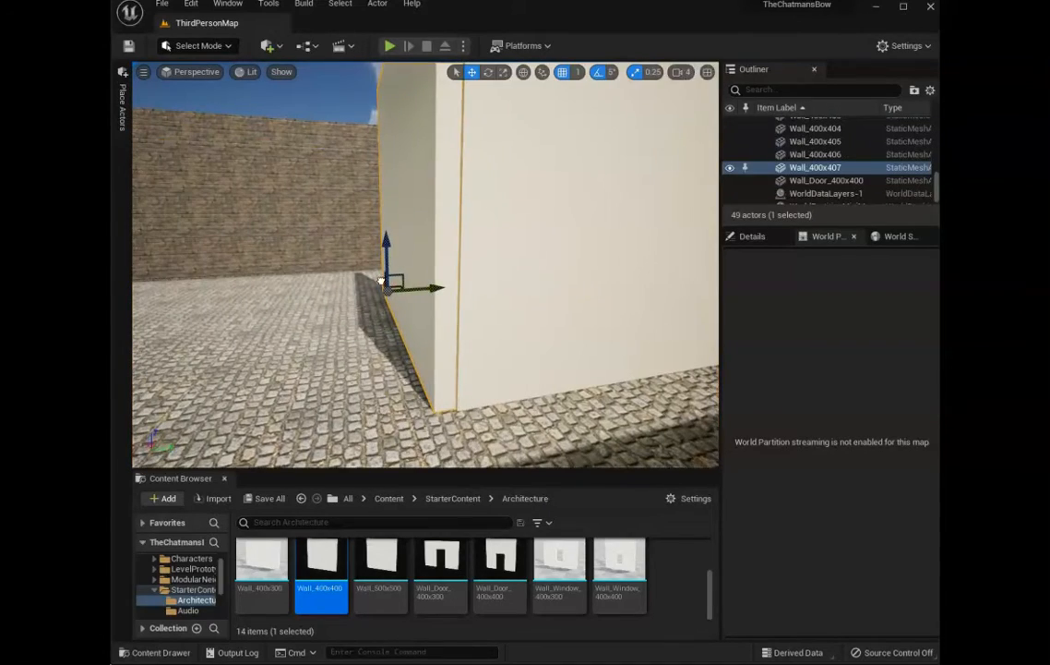
pyautogui.click(407, 370)
pyautogui.moveTo(406, 369); pyautogui.dragTo(443, 333, button='right')
pyautogui.click(443, 277)
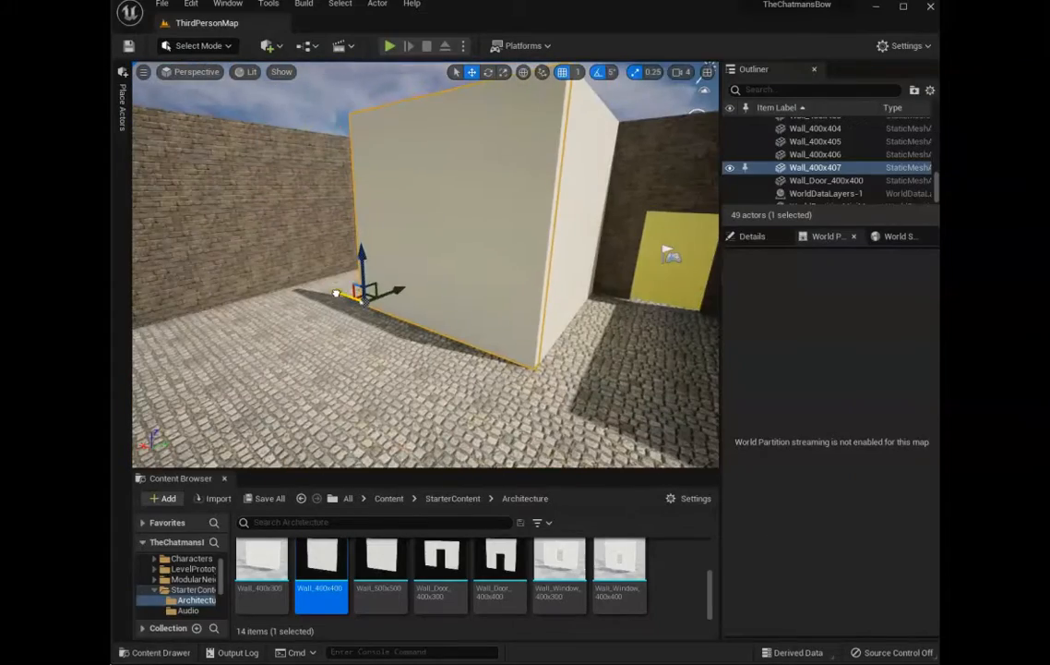
pyautogui.click(336, 360)
pyautogui.moveTo(336, 360); pyautogui.dragTo(443, 351, button='right')
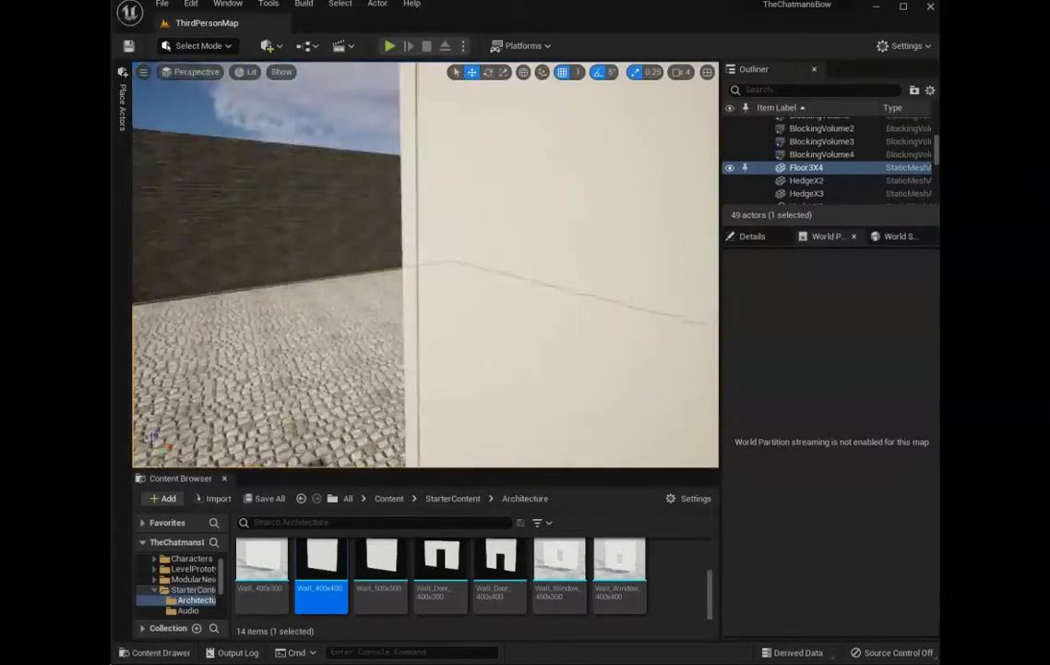
# Adjust corridor wall Wall_400x405 so it meets the crosswise wall cleanly at their shared corner
pyautogui.moveTo(425, 268); pyautogui.dragTo(406, 240, button='right')
pyautogui.click(415, 332)
pyautogui.moveTo(415, 332); pyautogui.dragTo(443, 268, button='right')
pyautogui.click(387, 351)
pyautogui.click(454, 195)
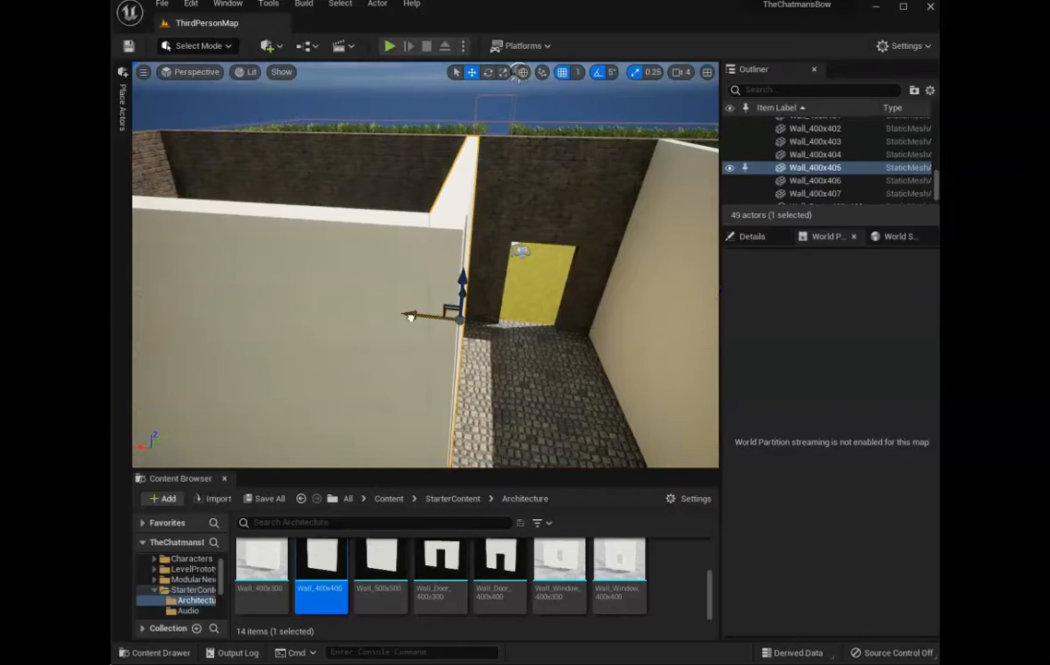
pyautogui.click(517, 388)
pyautogui.moveTo(517, 388); pyautogui.dragTo(471, 425, button='right')
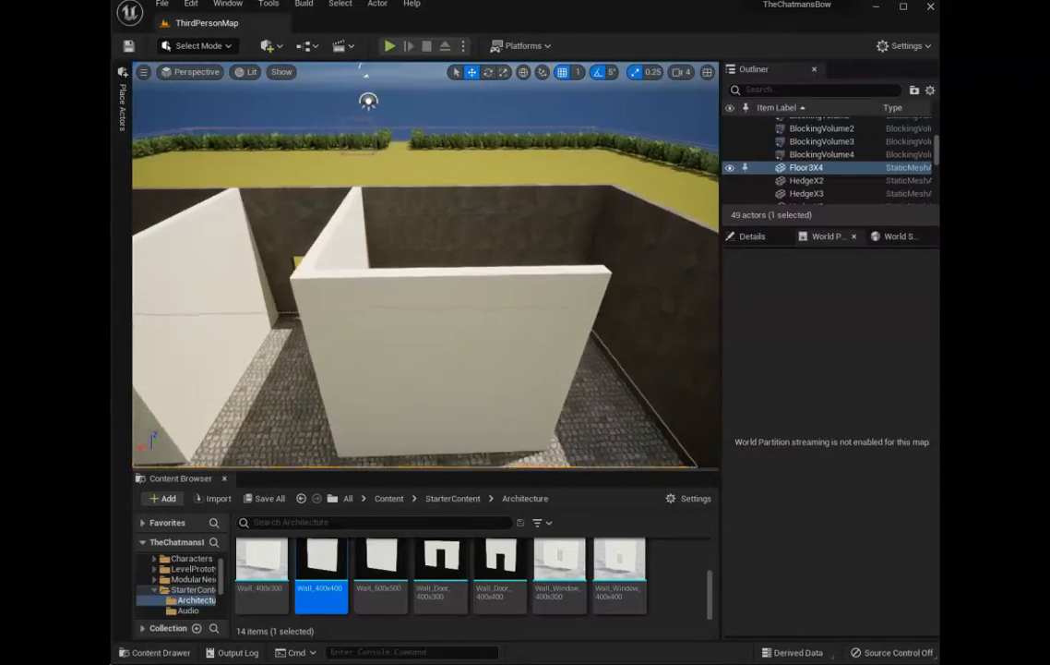
# Apply the T_Brick_Clay_Old_D texture from the StarterContent Textures folder to the remaining white interior walls
pyautogui.scroll(-4, 193, 570)
pyautogui.click(193, 600)
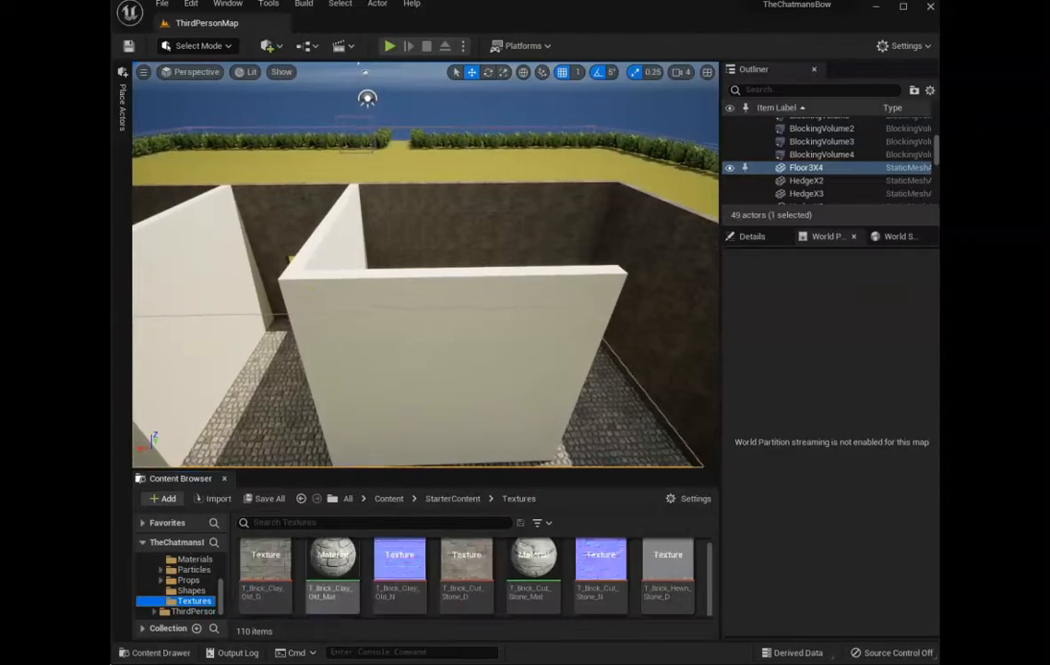
pyautogui.moveTo(265, 565); pyautogui.dragTo(434, 387)
pyautogui.moveTo(434, 369); pyautogui.dragTo(295, 314, button='right')
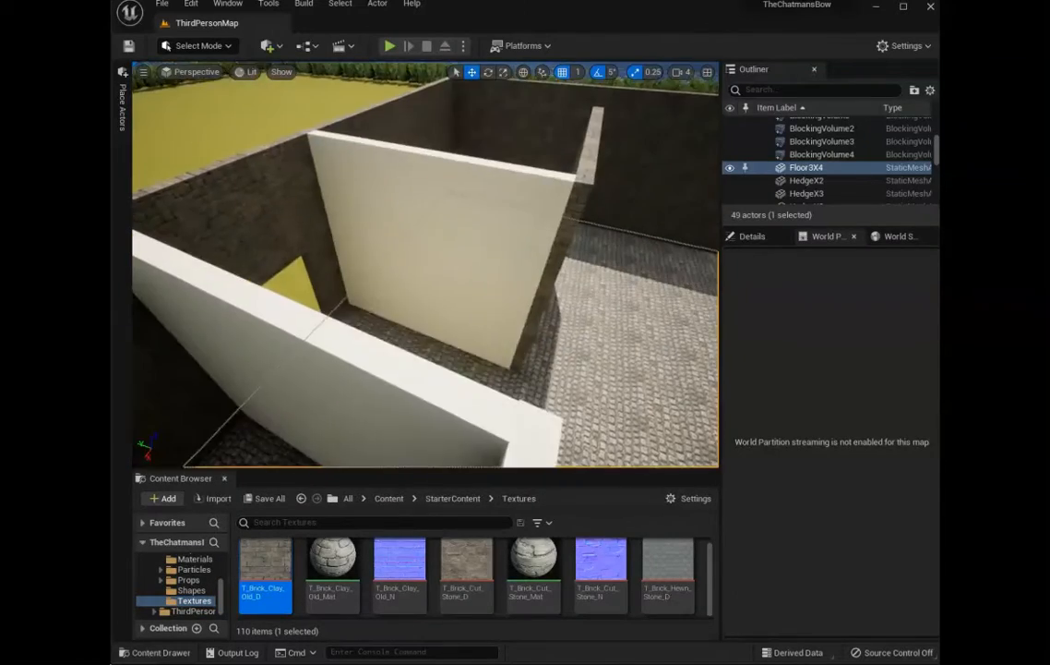
pyautogui.moveTo(425, 267); pyautogui.dragTo(462, 286, button='right')
pyautogui.moveTo(265, 567); pyautogui.dragTo(469, 282)
pyautogui.moveTo(469, 281); pyautogui.dragTo(443, 213, button='right')
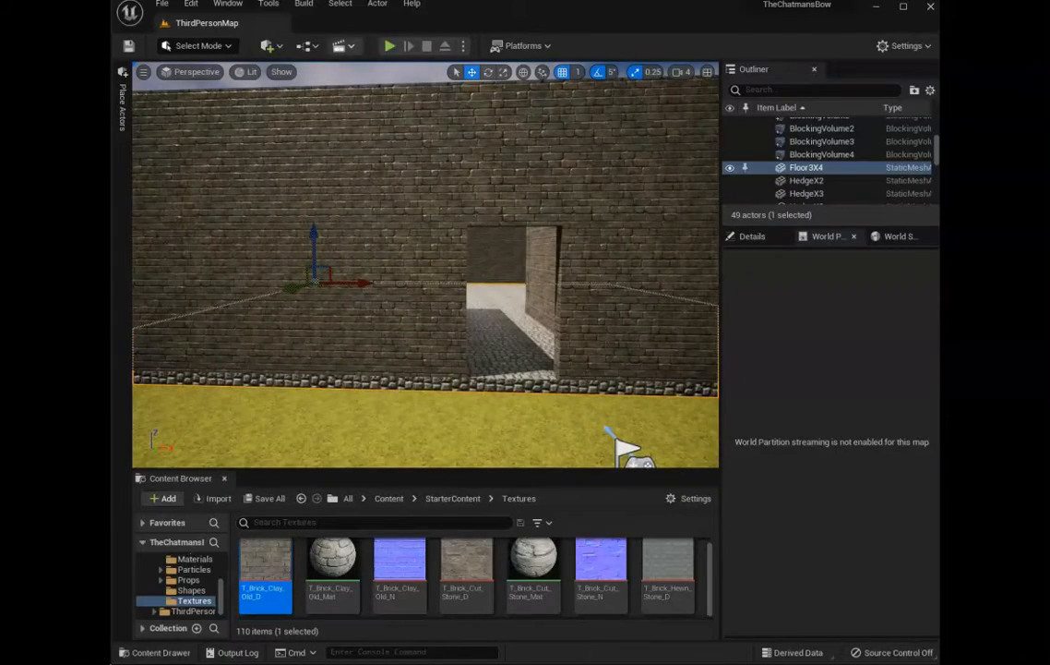
# Play-test the level by walking through the brick building, and inspect the inner room's corner in the editor
pyautogui.click(390, 45)
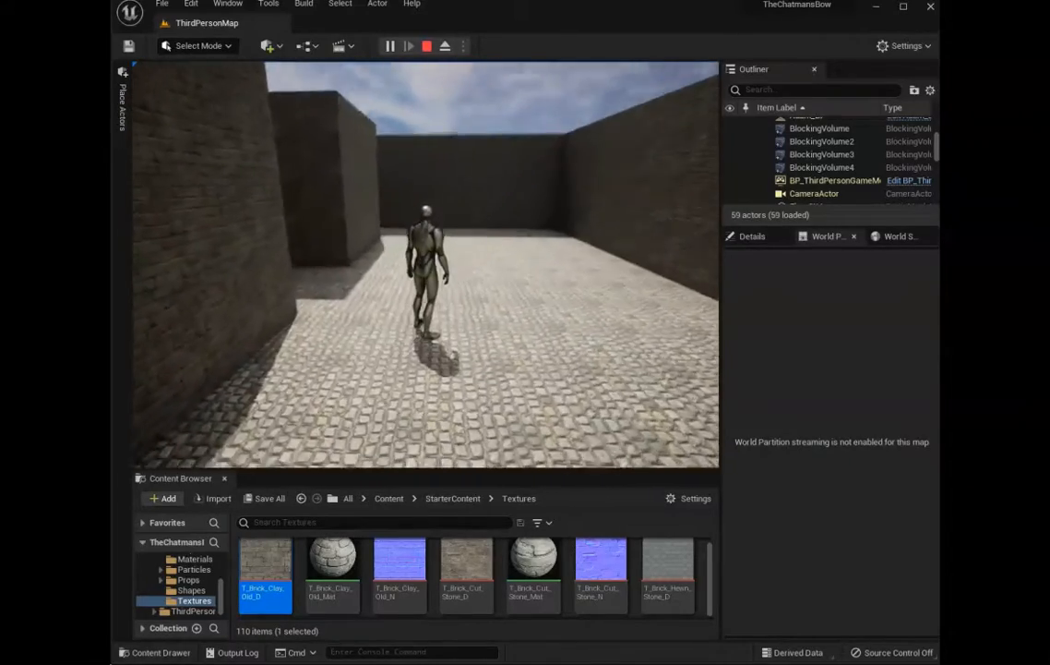
pyautogui.press('Escape')
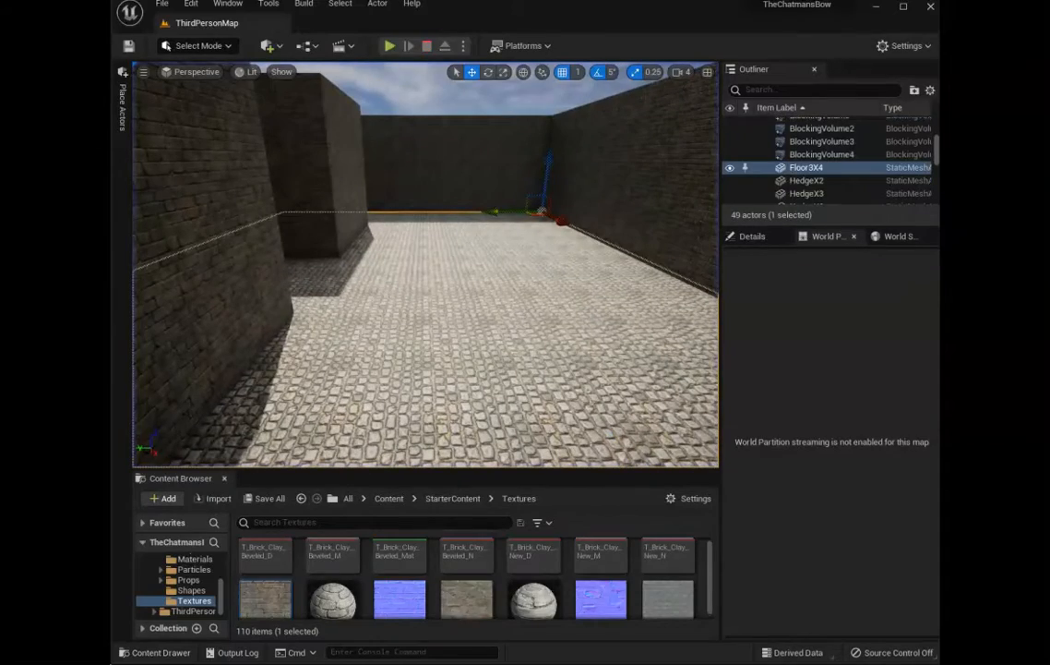
pyautogui.scroll(1, 184, 585)
pyautogui.moveTo(426, 265); pyautogui.dragTo(486, 298, button='right')
pyautogui.press('w')
pyautogui.press('s')
pyautogui.press('w')
pyautogui.press('s')
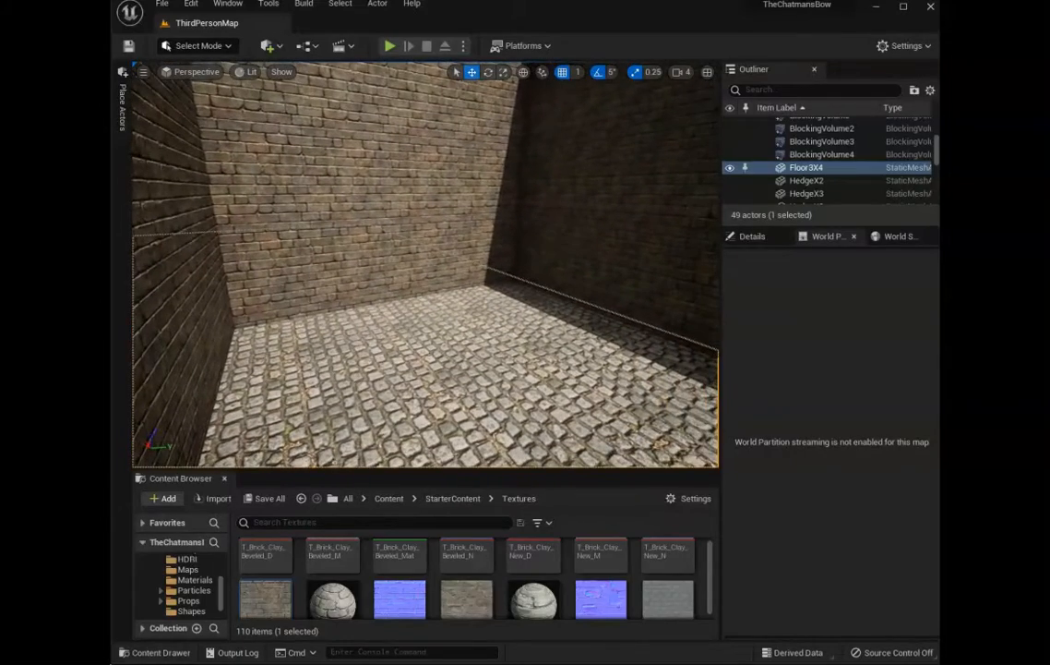
# Try the Wooden_Block_00 mesh from the MS_ChoppedWood 3D assets on the cobblestone floor and delete it
pyautogui.scroll(-2, 189, 591)
pyautogui.scroll(4, 189, 591)
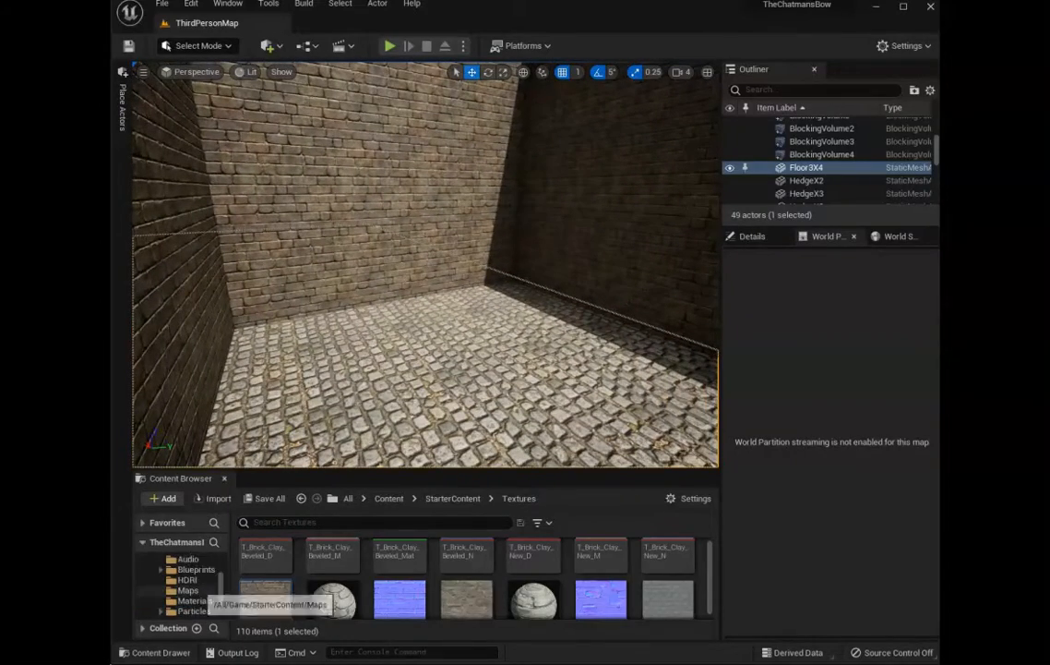
pyautogui.scroll(3, 189, 595)
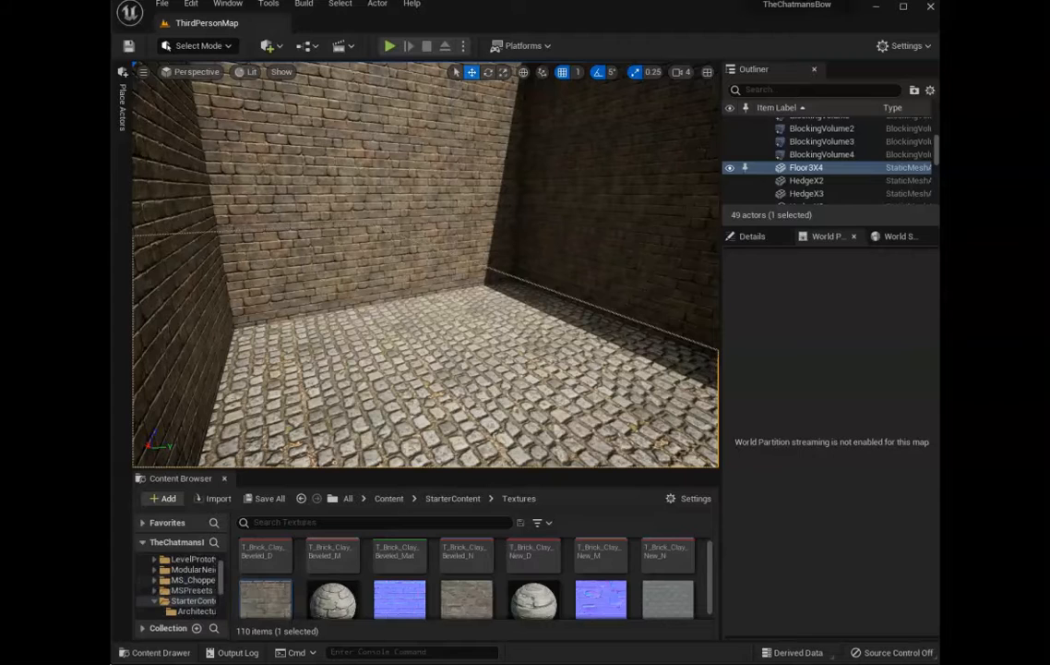
pyautogui.click(193, 580)
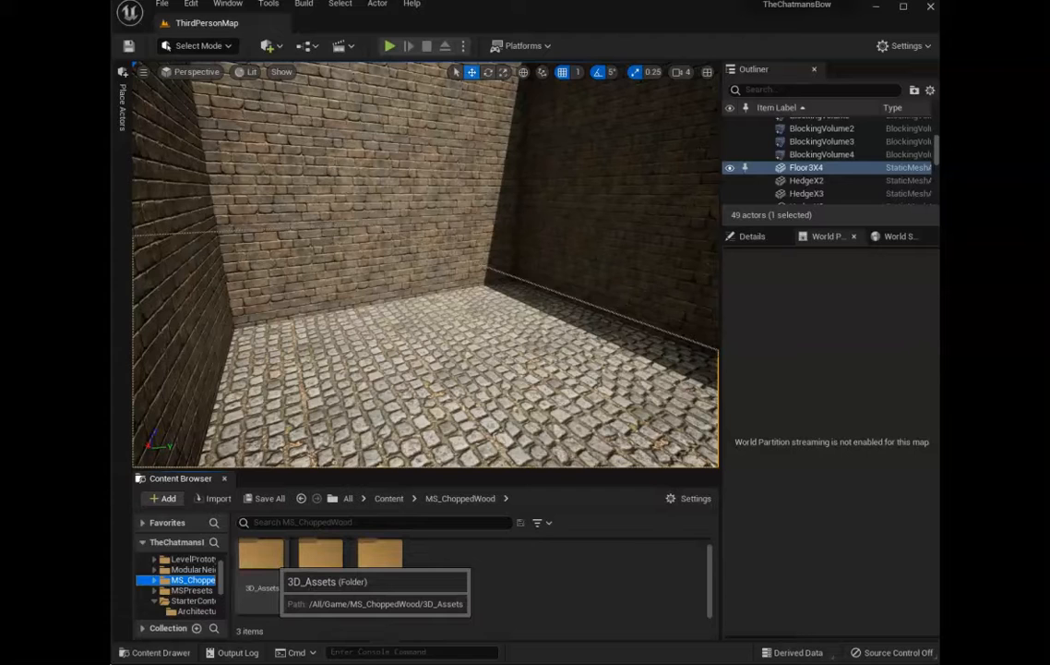
pyautogui.doubleClick(265, 564)
pyautogui.click(600, 577)
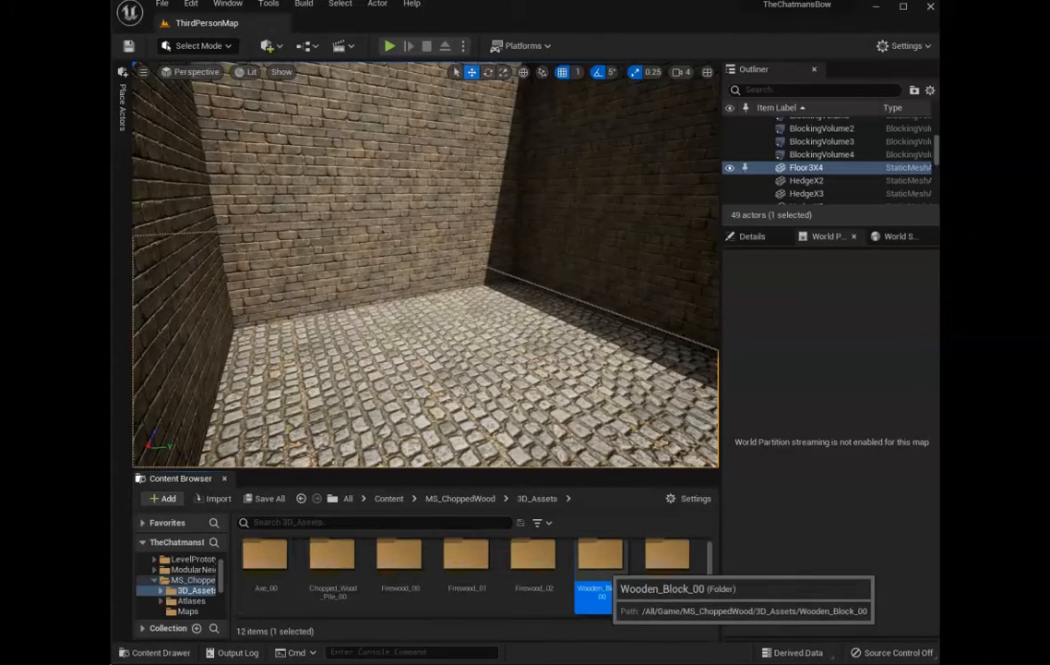
pyautogui.doubleClick(600, 567)
pyautogui.click(559, 565)
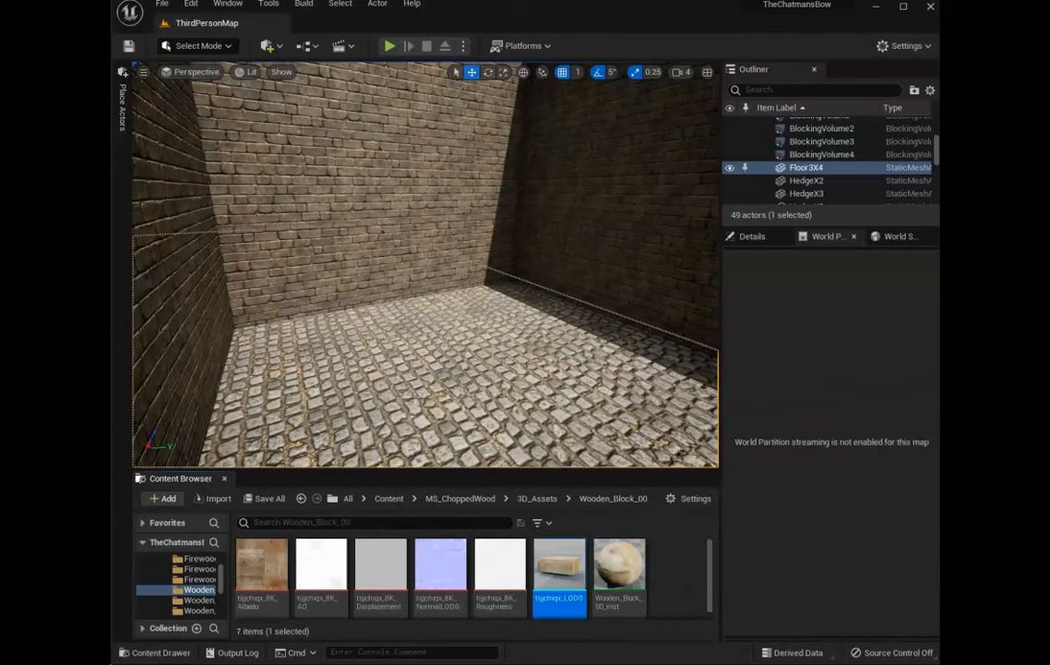
pyautogui.moveTo(510, 383); pyautogui.dragTo(543, 316)
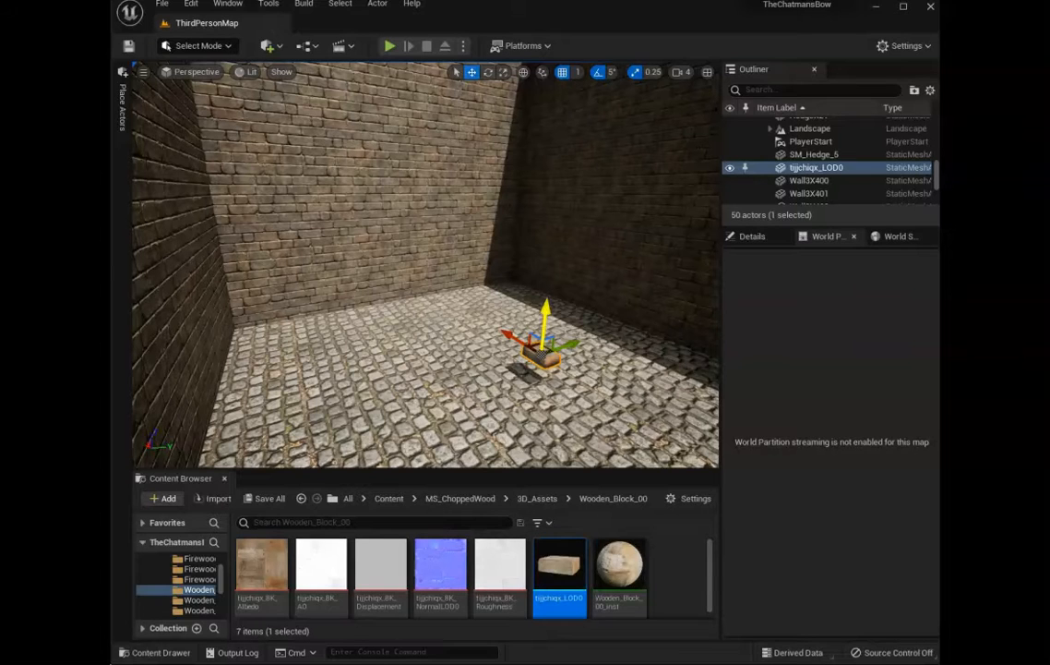
pyautogui.press('Delete')
# Try the Wooden_Block_03 mesh on the cobblestone floor and delete it
pyautogui.click(537, 499)
pyautogui.scroll(-3, 559, 563)
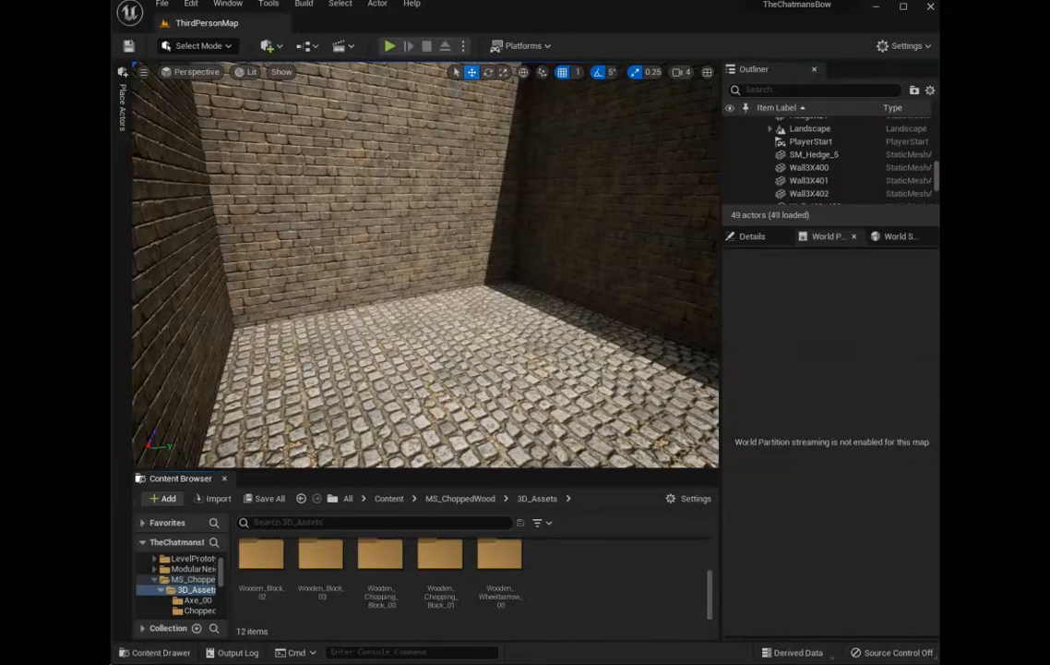
pyautogui.doubleClick(321, 554)
pyautogui.moveTo(560, 564); pyautogui.dragTo(534, 416)
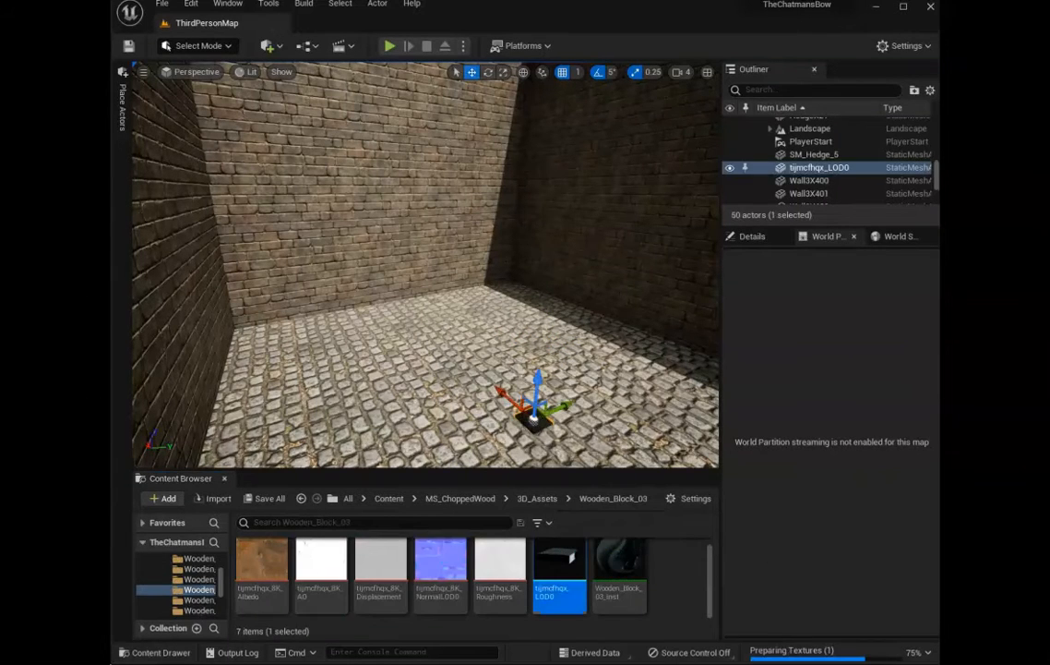
pyautogui.press('Delete')
# Place the Wooden_Block_00 mesh on the cobblestone floor and scale it up to the size of a bed
pyautogui.click(537, 498)
pyautogui.scroll(-2, 544, 568)
pyautogui.scroll(-2, 554, 567)
pyautogui.scroll(2, 591, 568)
pyautogui.doubleClick(601, 565)
pyautogui.moveTo(565, 567); pyautogui.dragTo(544, 387)
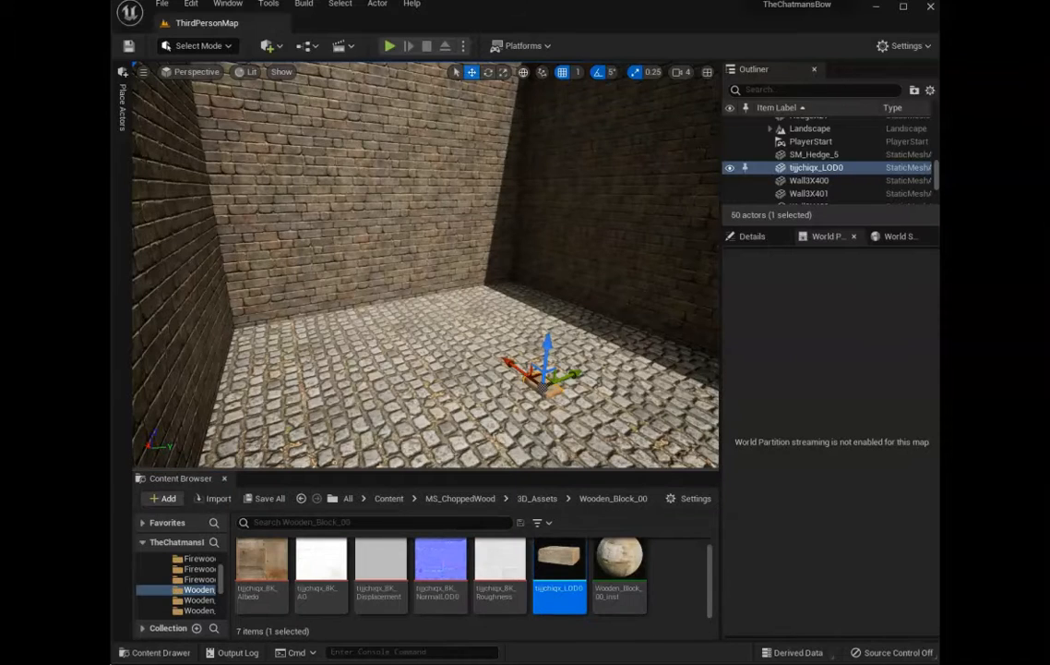
pyautogui.press('r')
pyautogui.moveTo(543, 386); pyautogui.dragTo(623, 344)
pyautogui.moveTo(546, 347); pyautogui.dragTo(547, 279)
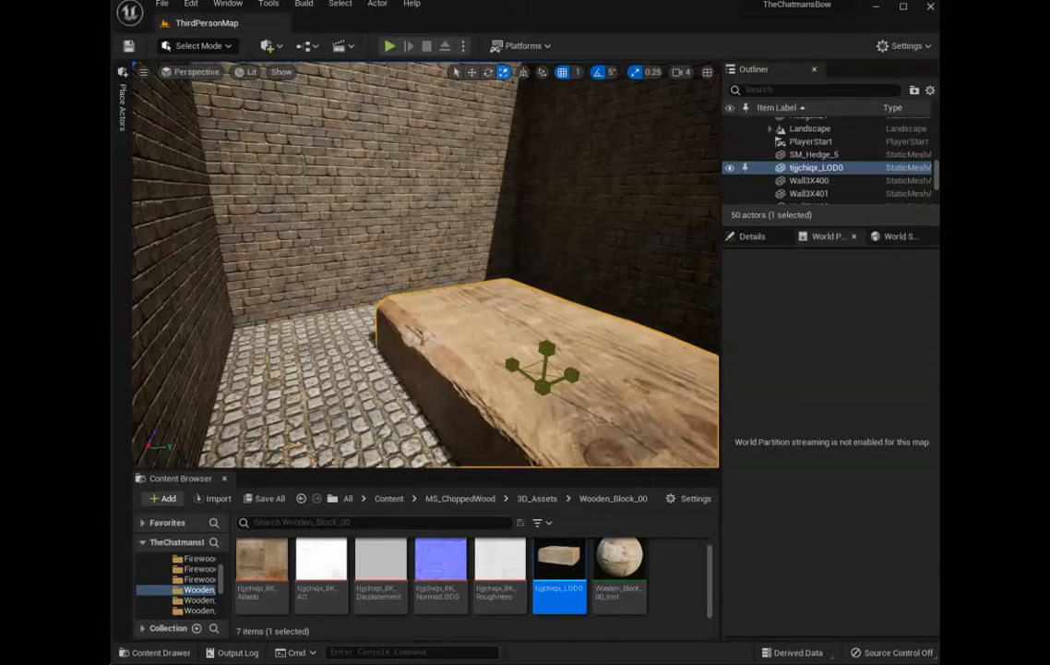
# Move the enlarged wooden block into the room's corner, close to the shaded side wall
pyautogui.moveTo(543, 369); pyautogui.dragTo(554, 392, button='right')
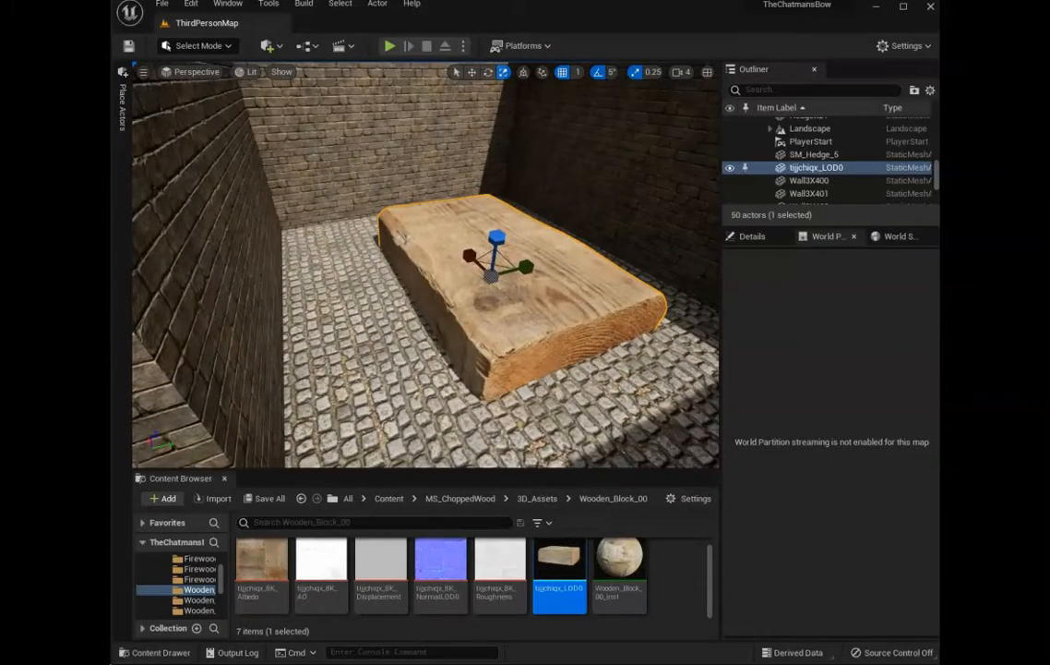
pyautogui.click(472, 72)
pyautogui.moveTo(501, 266); pyautogui.dragTo(527, 214)
pyautogui.moveTo(527, 215); pyautogui.dragTo(535, 268, button='right')
pyautogui.moveTo(545, 289); pyautogui.dragTo(520, 291)
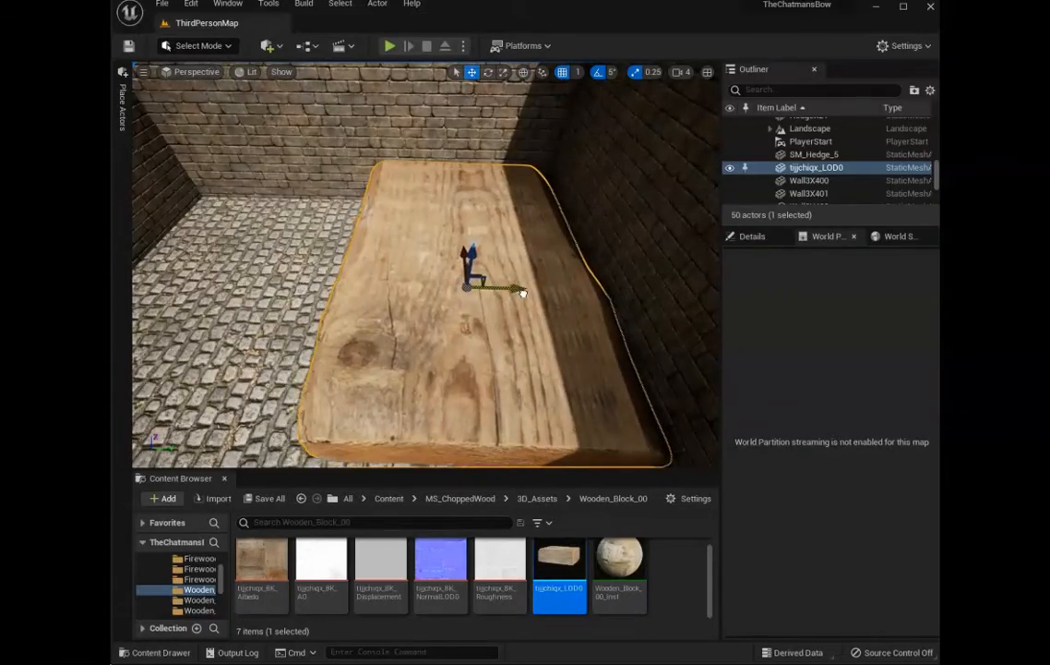
pyautogui.moveTo(461, 257); pyautogui.dragTo(590, 284, button='right')
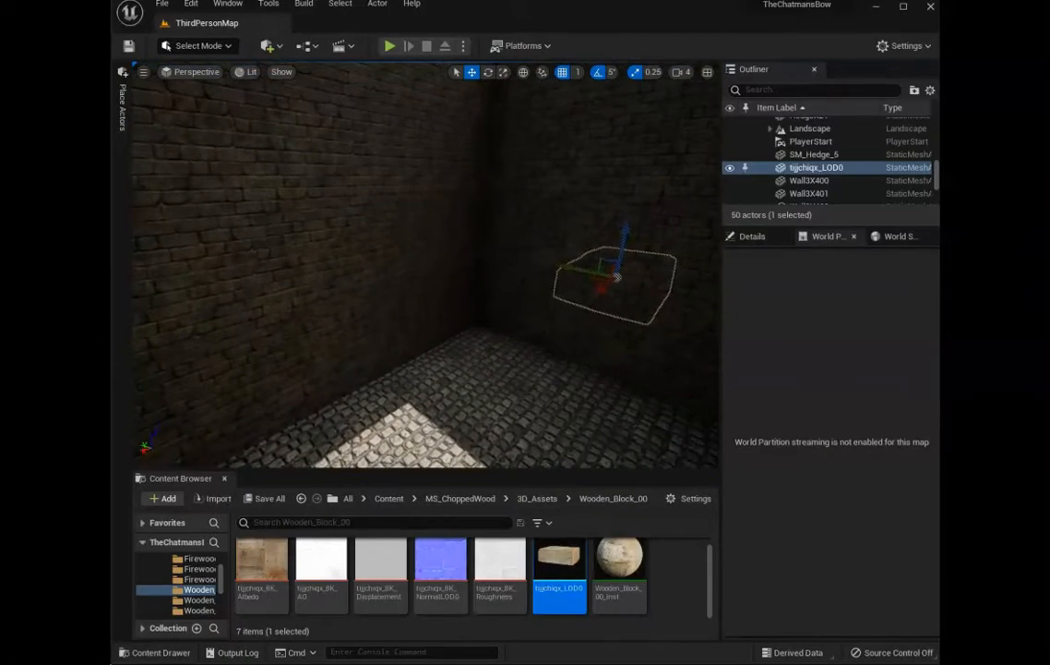
# Place the Wooden_Chopping_Block_00 and Wooden_Chopping_Block_01 meshes on the floor near the dark corner
pyautogui.click(569, 499)
pyautogui.click(538, 498)
pyautogui.scroll(-3, 421, 571)
pyautogui.doubleClick(380, 558)
pyautogui.moveTo(559, 565); pyautogui.dragTo(513, 425)
pyautogui.click(504, 72)
pyautogui.click(504, 499)
pyautogui.scroll(-2, 462, 572)
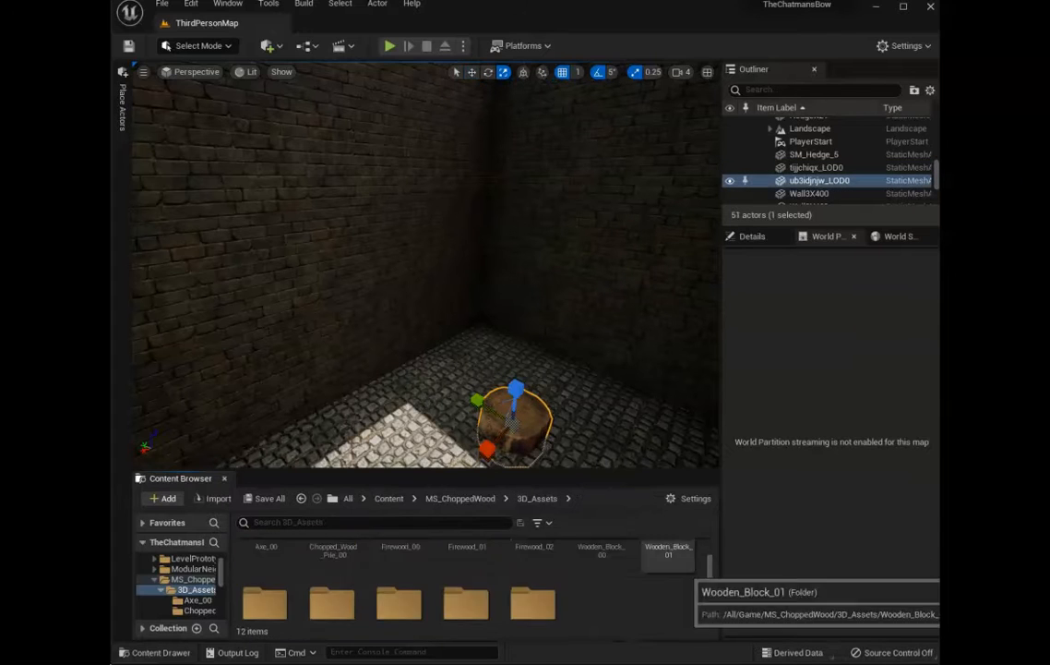
pyautogui.doubleClick(439, 562)
pyautogui.moveTo(559, 565); pyautogui.dragTo(591, 417)
# Adjust the size and position of the two chopping blocks in the dark corner
pyautogui.click(515, 418)
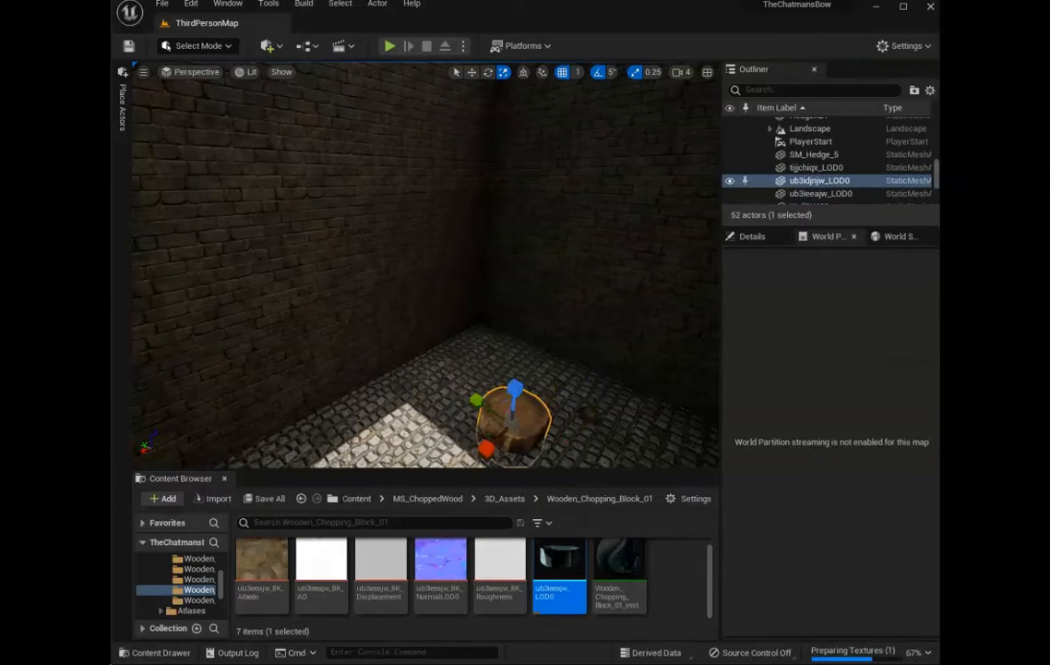
pyautogui.click(588, 416)
pyautogui.moveTo(554, 369); pyautogui.dragTo(535, 429, button='right')
pyautogui.click(530, 436)
pyautogui.moveTo(501, 224); pyautogui.dragTo(506, 156)
pyautogui.moveTo(506, 157)
pyautogui.mouseDown(button='right')
pyautogui.moveTo(461, 175)
pyautogui.moveTo(508, 171)
pyautogui.mouseUp(button='right')
pyautogui.moveTo(537, 244); pyautogui.dragTo(540, 274)
pyautogui.click(503, 72)
pyautogui.click(472, 72)
pyautogui.moveTo(479, 306); pyautogui.dragTo(471, 306)
pyautogui.click(415, 374)
# Lay the PicnicBlanket_a mesh from EF_Sam over the large wooden block, adjusting its height and scale to cover the block like a bed
pyautogui.moveTo(415, 374); pyautogui.dragTo(646, 341, button='right')
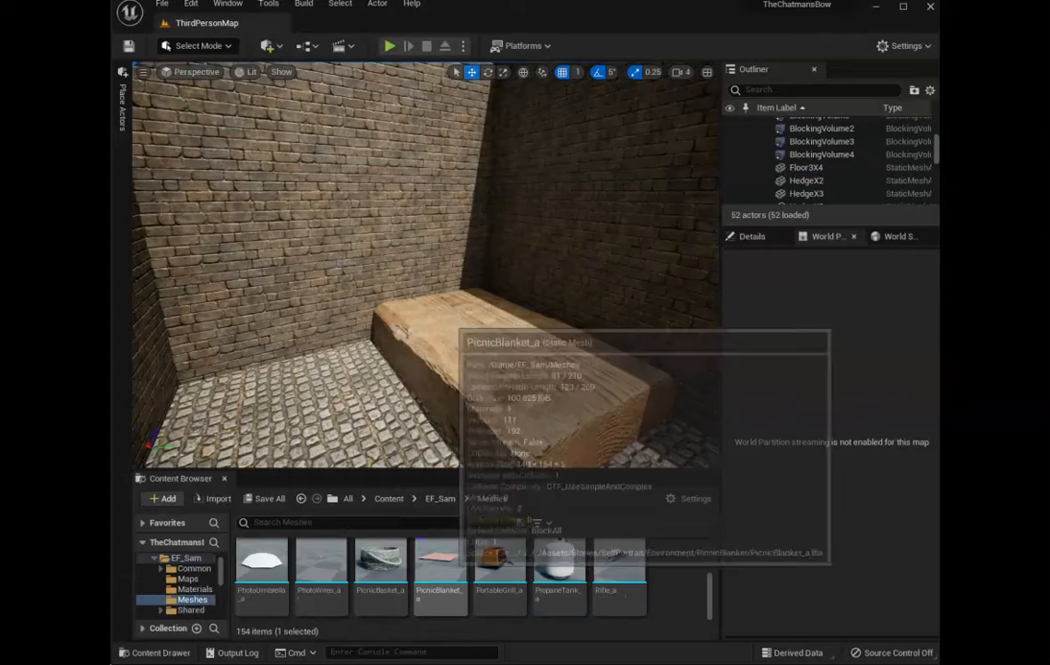
pyautogui.click(440, 568)
pyautogui.moveTo(440, 568); pyautogui.dragTo(527, 348)
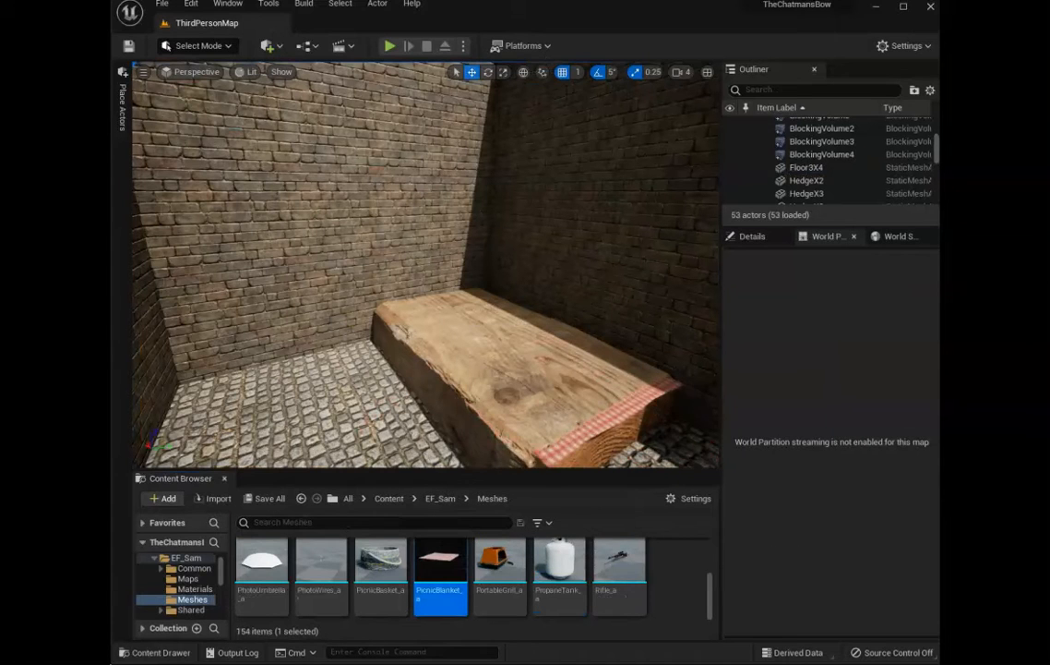
pyautogui.moveTo(531, 305); pyautogui.dragTo(530, 288)
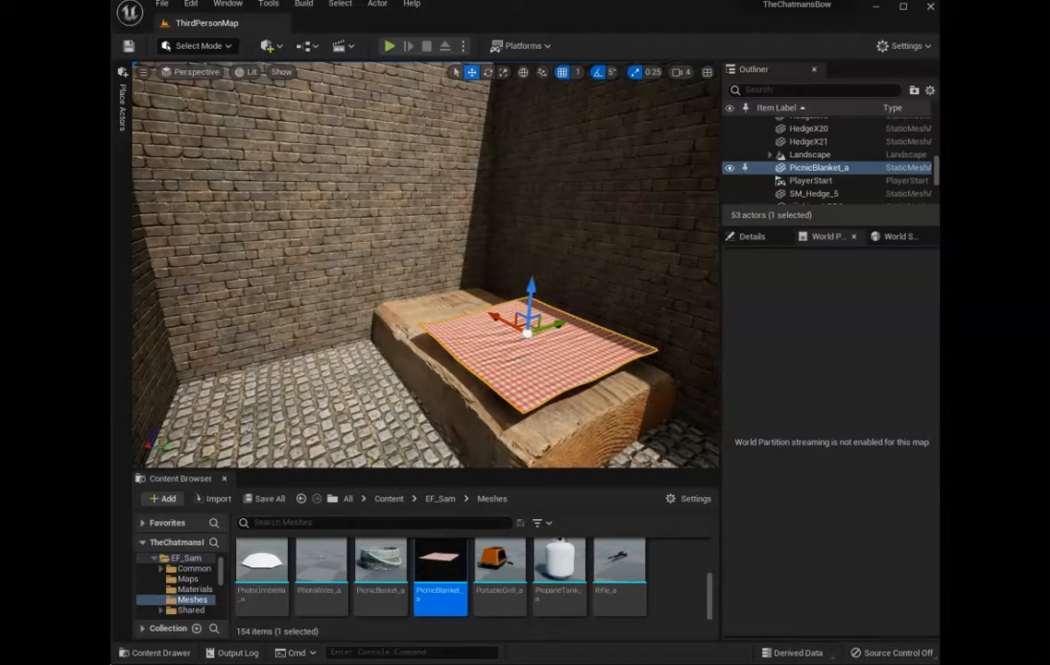
pyautogui.moveTo(531, 304); pyautogui.dragTo(607, 354, button='right')
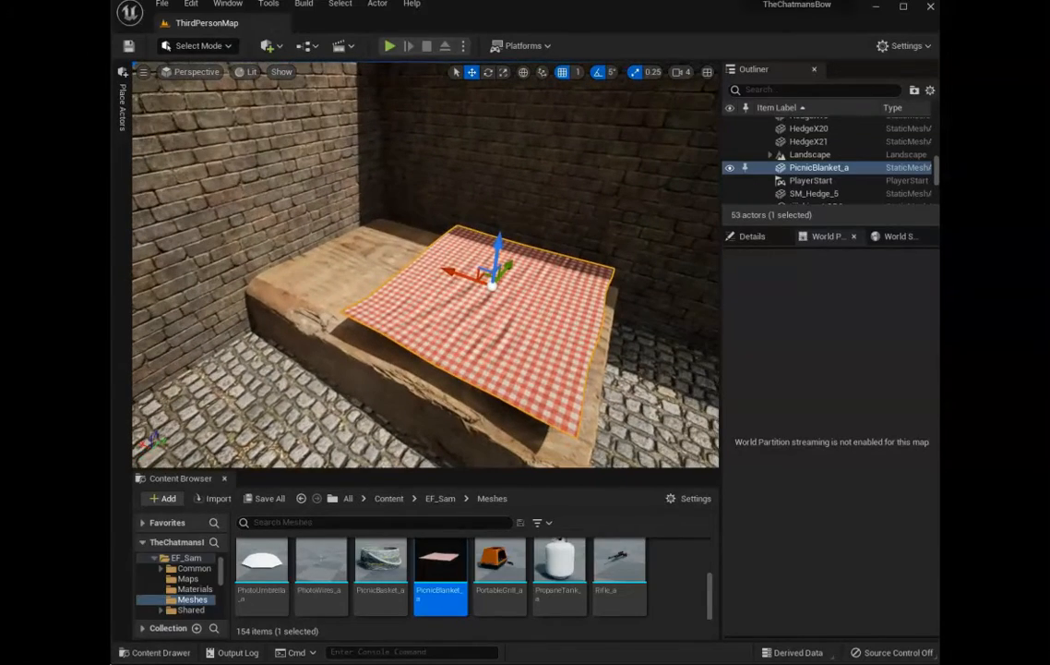
pyautogui.moveTo(498, 247)
pyautogui.mouseDown()
pyautogui.moveTo(488, 283)
pyautogui.moveTo(498, 251)
pyautogui.mouseUp()
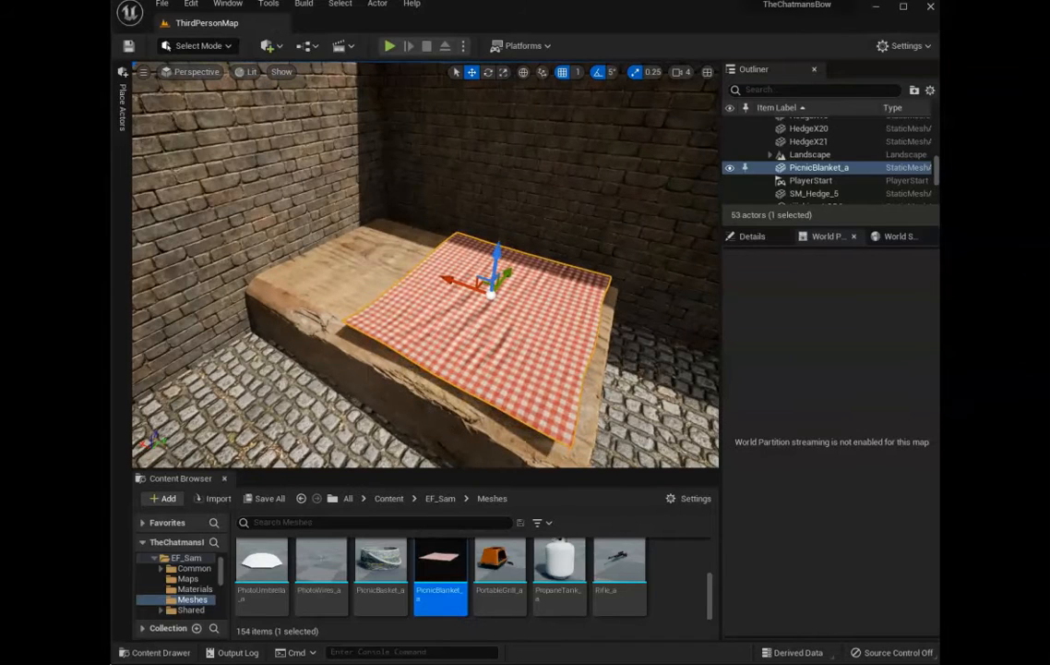
pyautogui.click(503, 71)
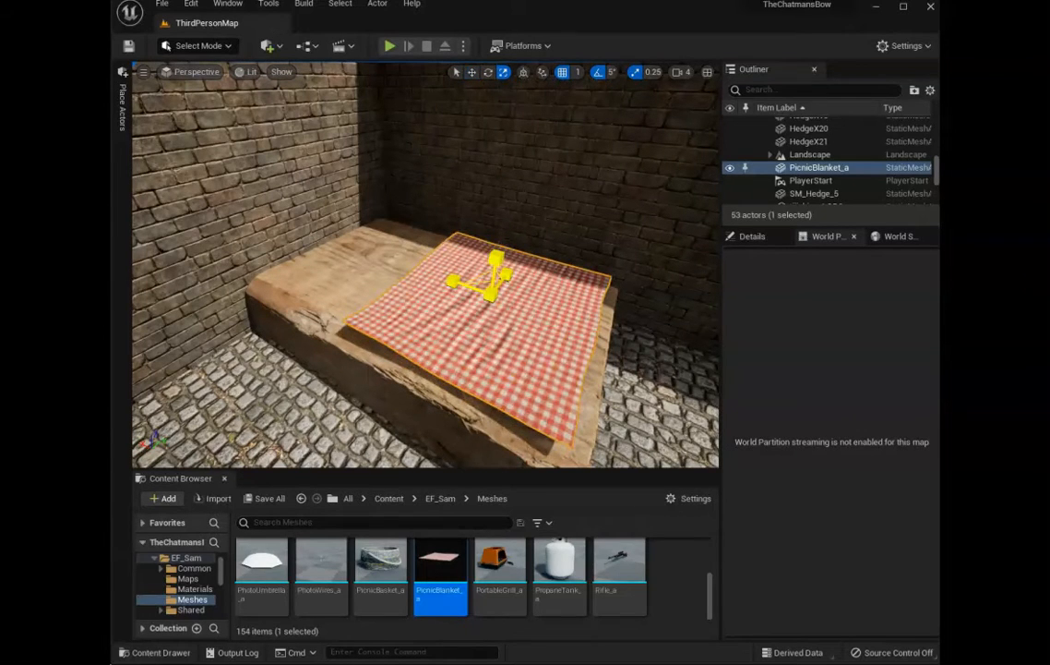
pyautogui.moveTo(483, 279); pyautogui.dragTo(490, 292)
# Browse the EF_Sam meshes for a pillow, try one beside the wooden bed and delete it
pyautogui.click(332, 272)
pyautogui.moveTo(332, 272); pyautogui.dragTo(296, 240, button='right')
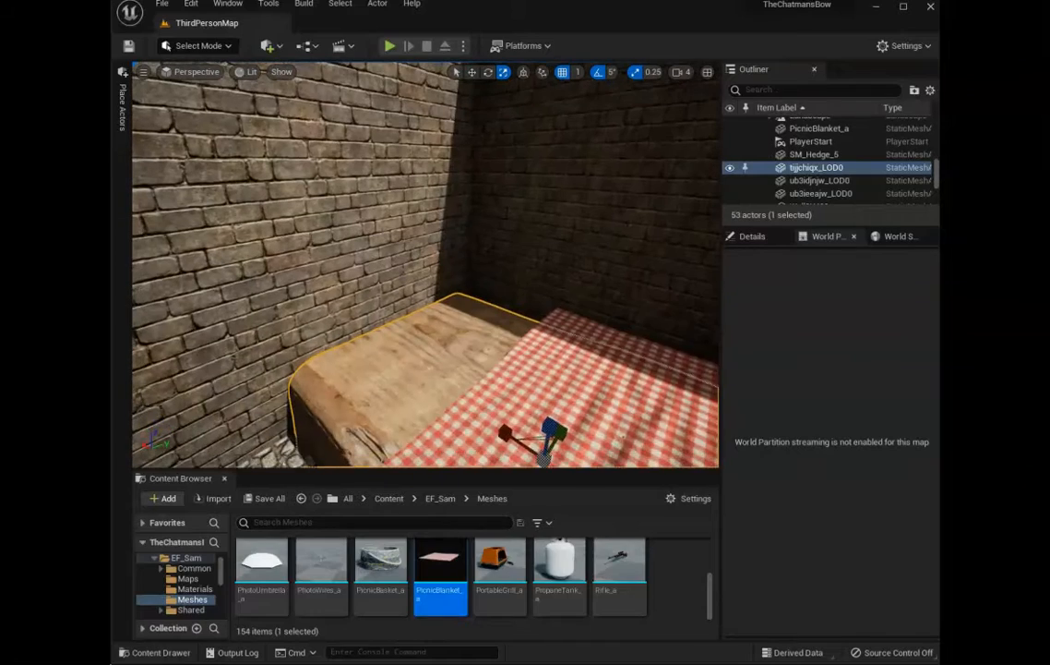
pyautogui.scroll(10, 432, 580)
pyautogui.scroll(10, 499, 568)
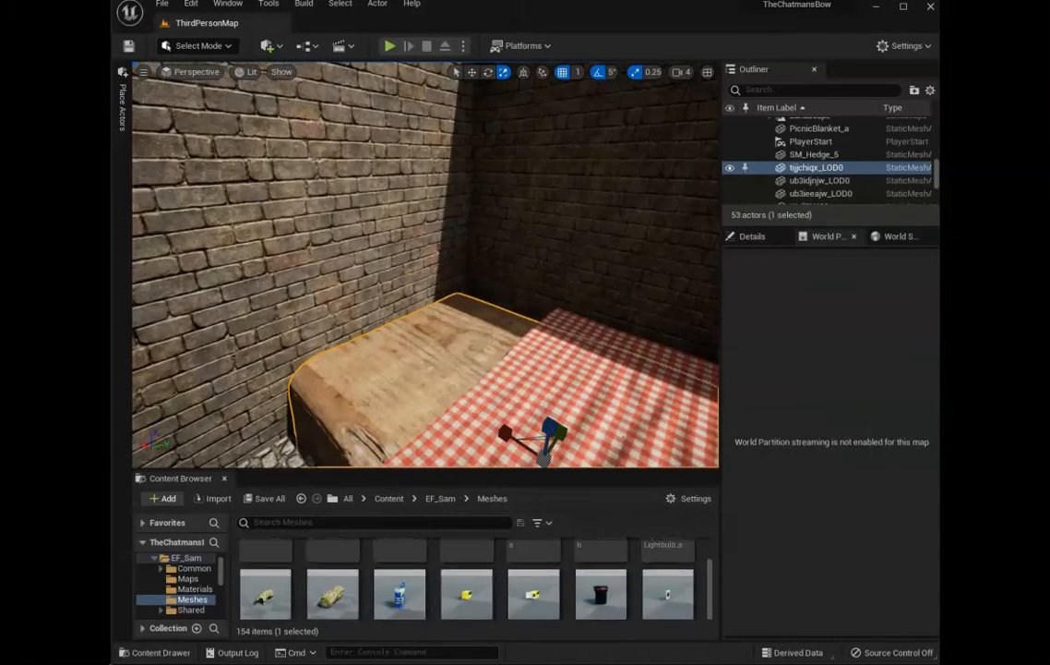
pyautogui.scroll(10, 540, 572)
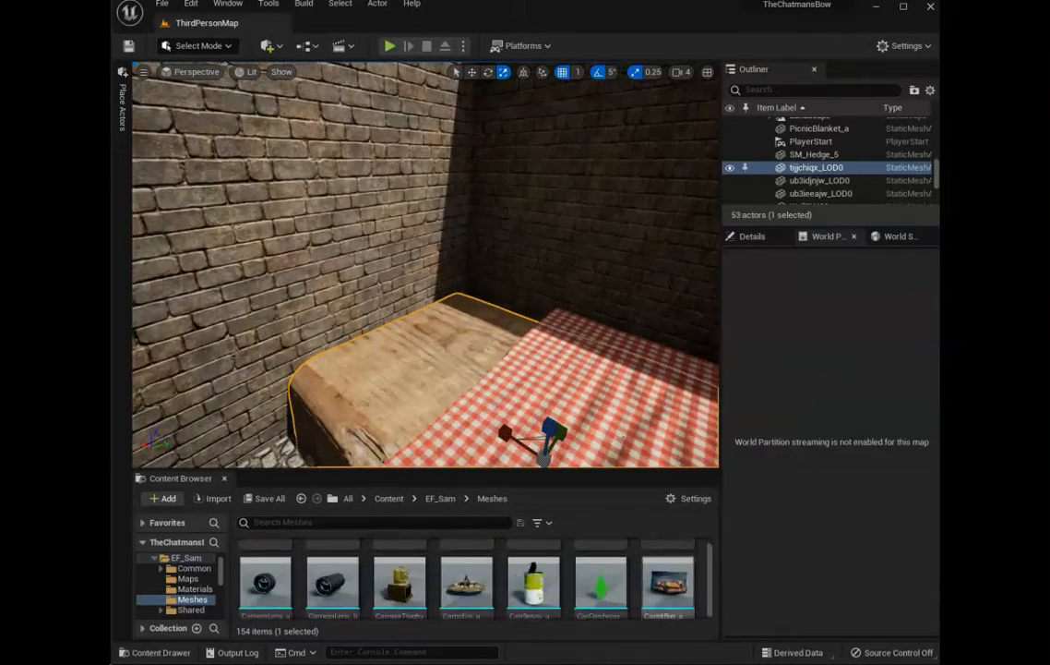
pyautogui.scroll(-6, 657, 582)
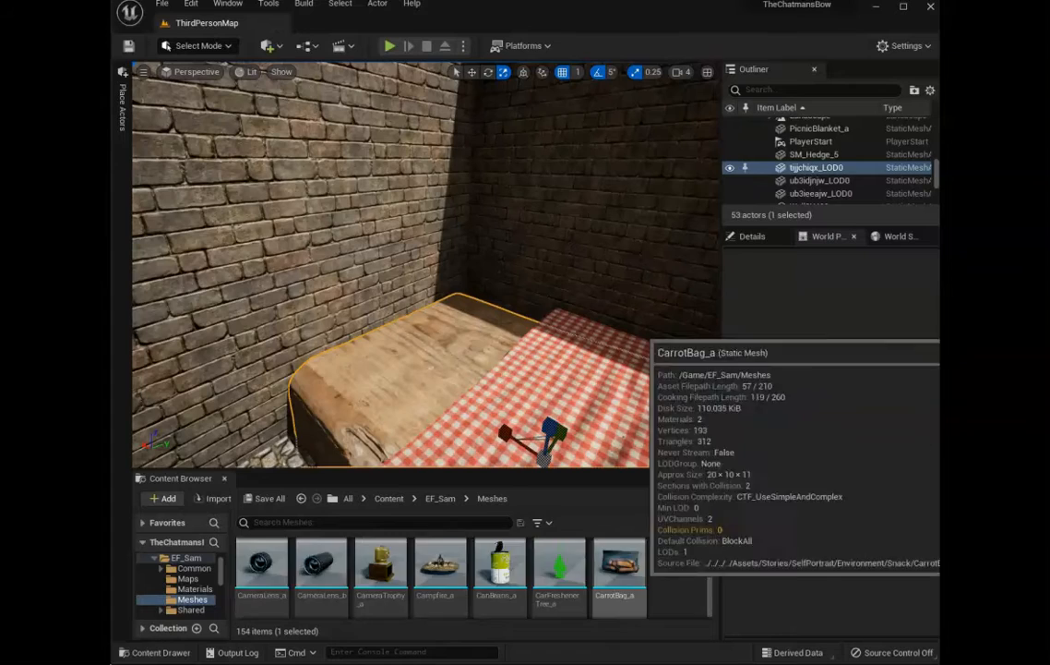
pyautogui.scroll(-5, 480, 369)
pyautogui.moveTo(380, 570); pyautogui.dragTo(415, 418)
pyautogui.press('Delete')
# Place the ChipBag_a mesh on the uncovered head end of the wooden bed as a pillow
pyautogui.scroll(-10, 669, 589)
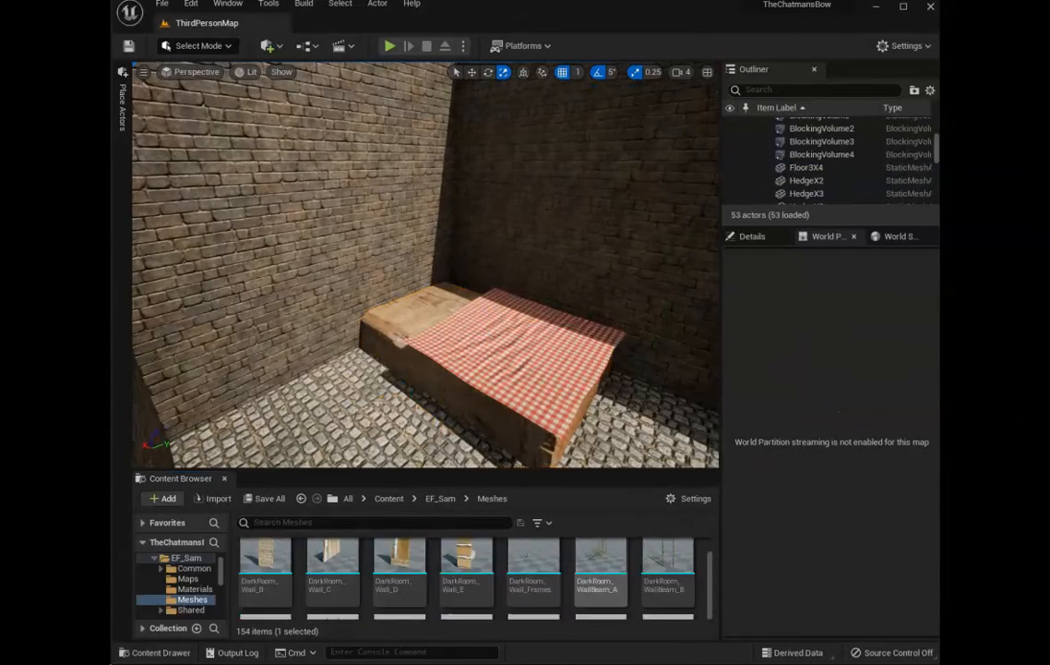
pyautogui.scroll(-10, 668, 597)
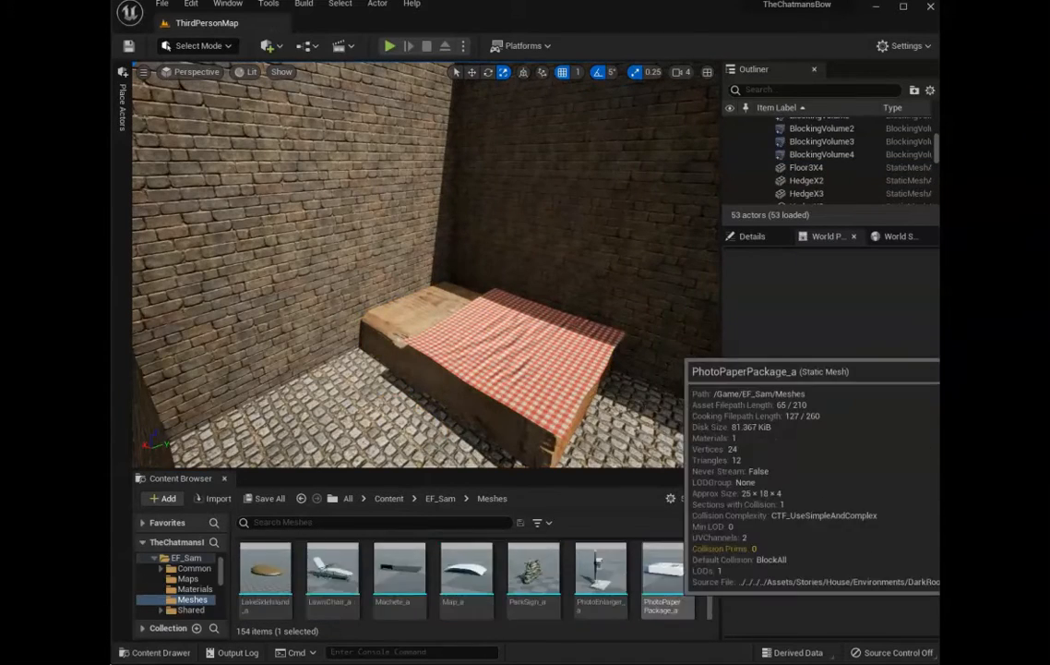
pyautogui.scroll(20, 667, 596)
pyautogui.scroll(-5, 458, 583)
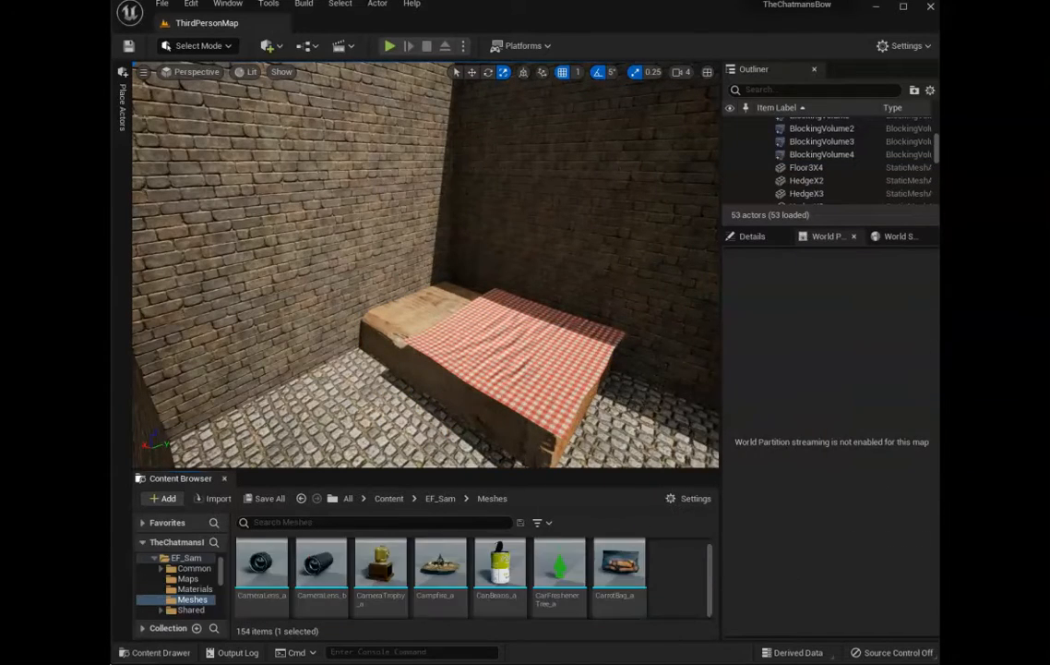
pyautogui.moveTo(265, 572); pyautogui.dragTo(452, 309)
pyautogui.scroll(4, 427, 314)
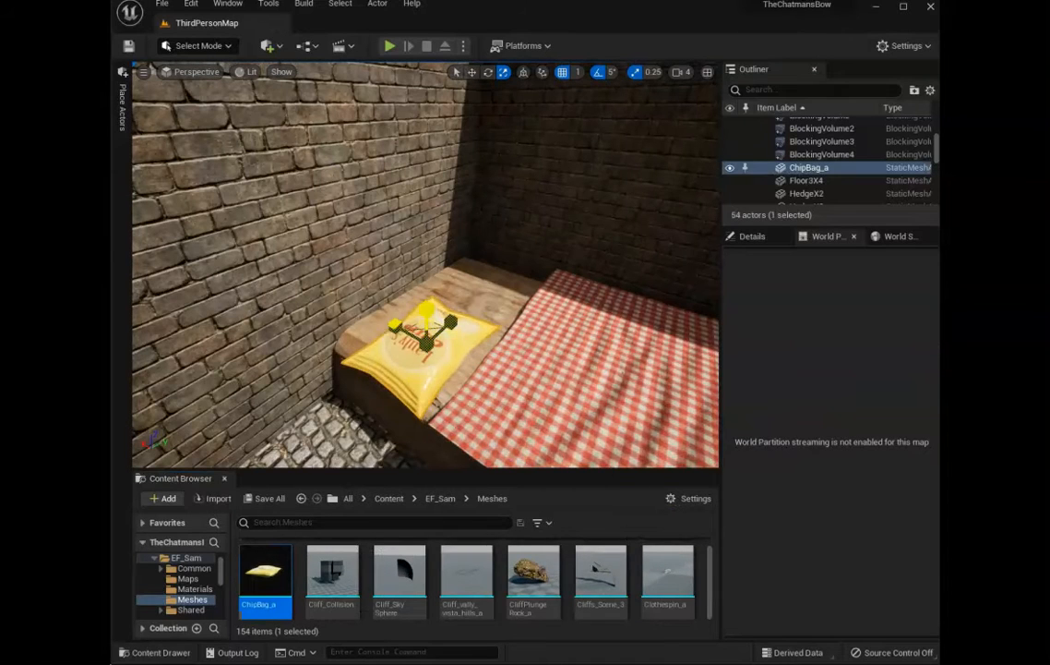
# Replace the ChipBag_a pillow with the CompressionBag_a mesh at the uncovered head end of the wooden bed
pyautogui.press('Delete')
pyautogui.scroll(-3, 649, 600)
pyautogui.click(400, 587)
pyautogui.moveTo(399, 584); pyautogui.dragTo(459, 313)
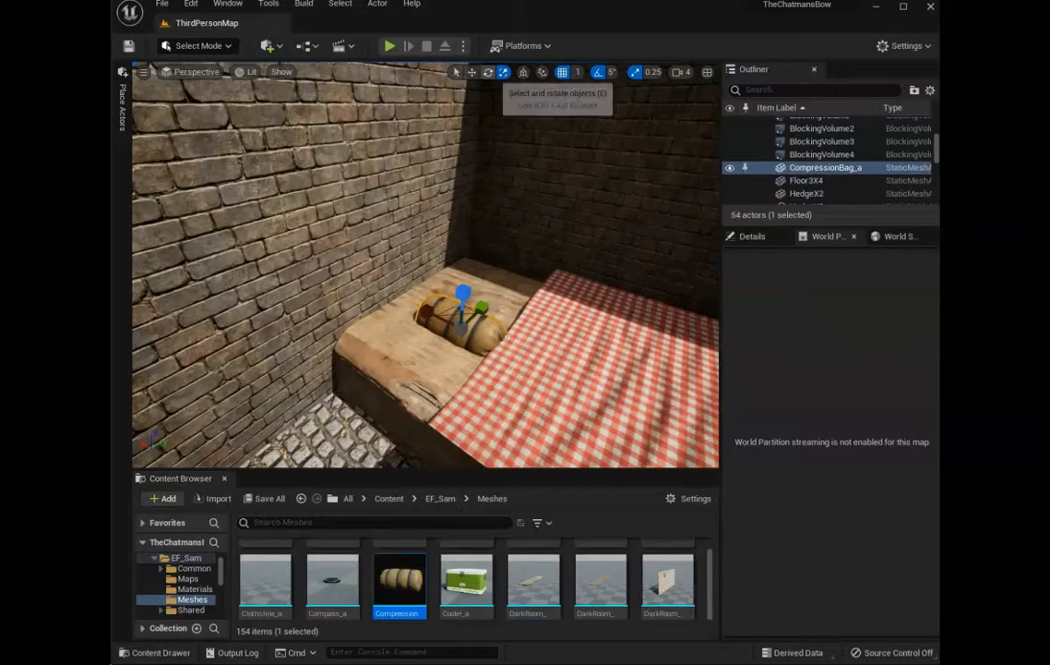
# Rotate the compression bag across the head of the bed, enlarge it to pillow size and shift it into place
pyautogui.click(488, 72)
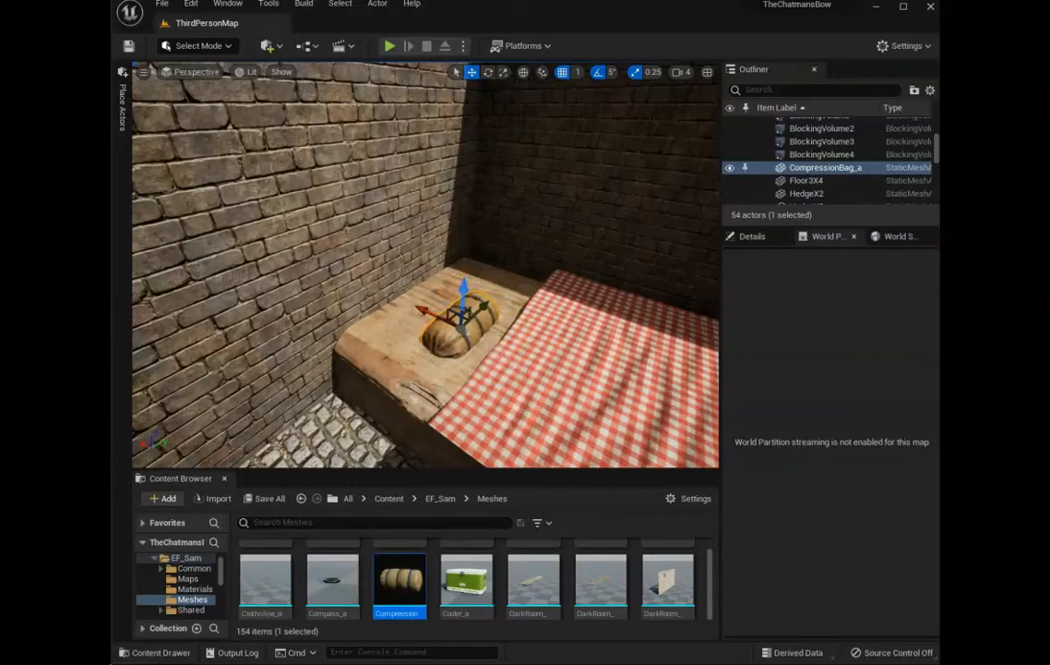
pyautogui.click(503, 72)
pyautogui.moveTo(462, 315); pyautogui.dragTo(443, 333)
pyautogui.click(471, 72)
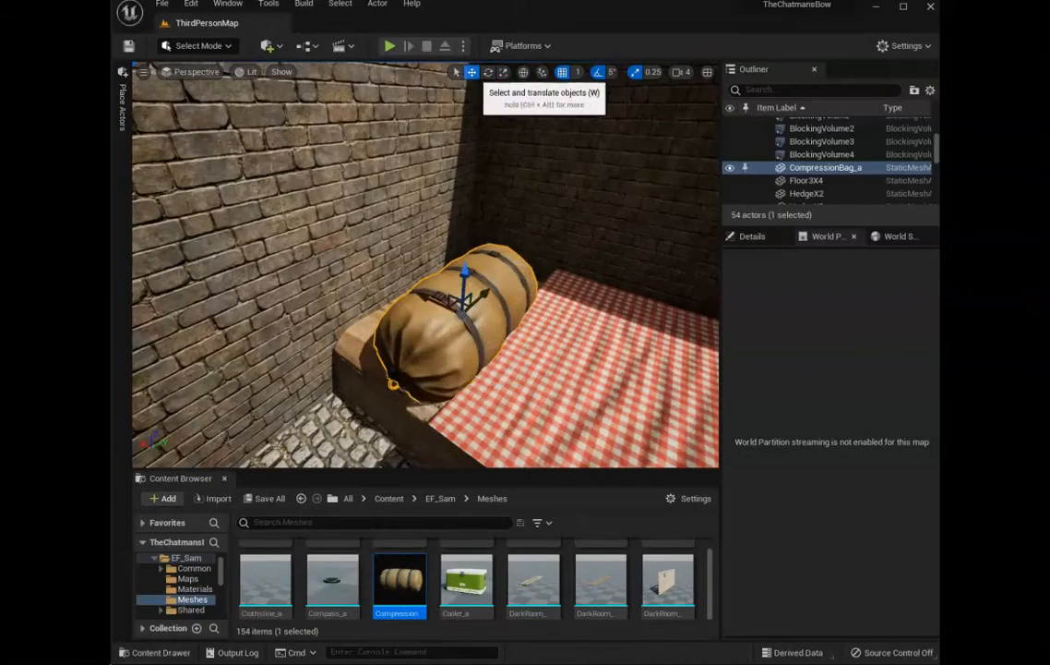
pyautogui.moveTo(483, 297); pyautogui.dragTo(502, 277)
pyautogui.moveTo(502, 277); pyautogui.dragTo(591, 248, button='right')
# Place the DarkroomWorkbench_a mesh on the cobblestone floor near the brick wall of the large room
pyautogui.scroll(-3, 471, 582)
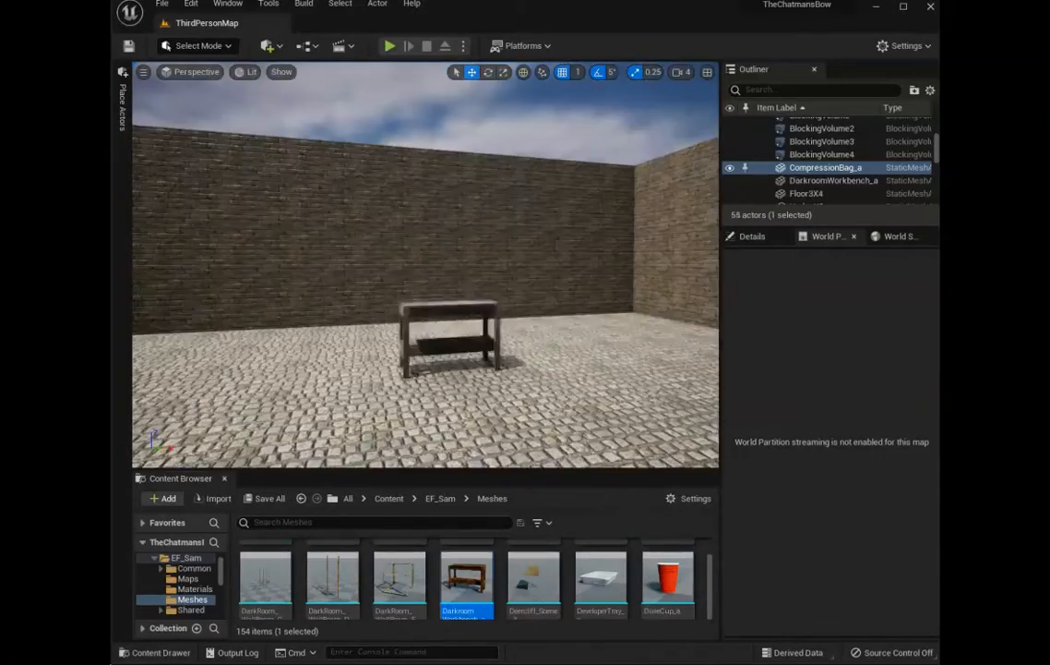
pyautogui.moveTo(425, 268); pyautogui.dragTo(424, 276, button='right')
pyautogui.moveTo(499, 425); pyautogui.dragTo(492, 345)
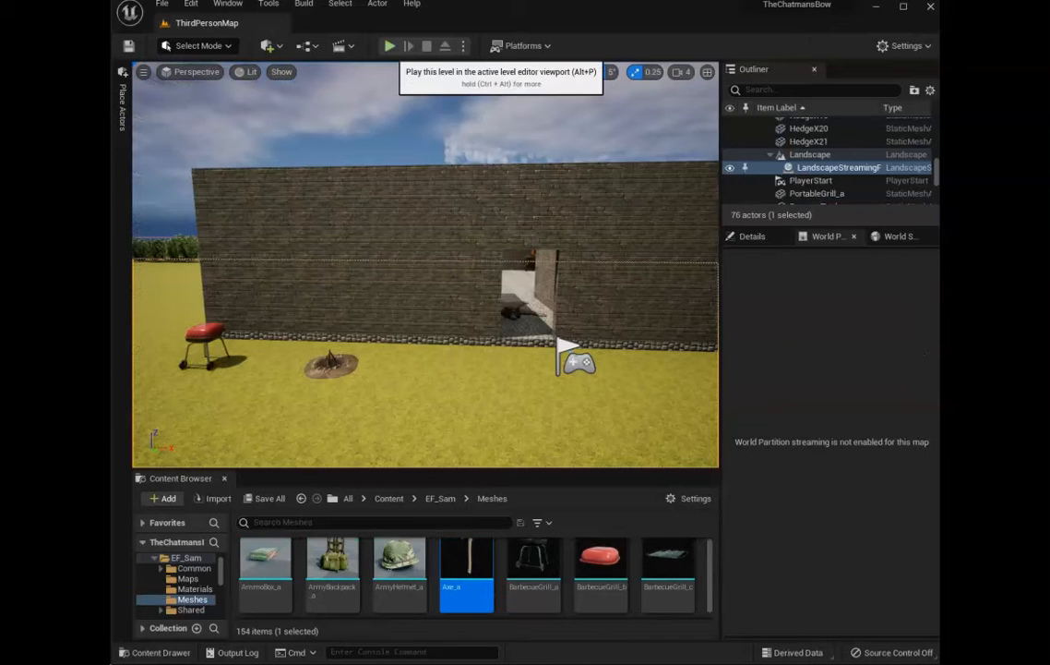
# Play-test the level, running the character past the grill and campfire and through the doorway into the building
pyautogui.click(389, 45)
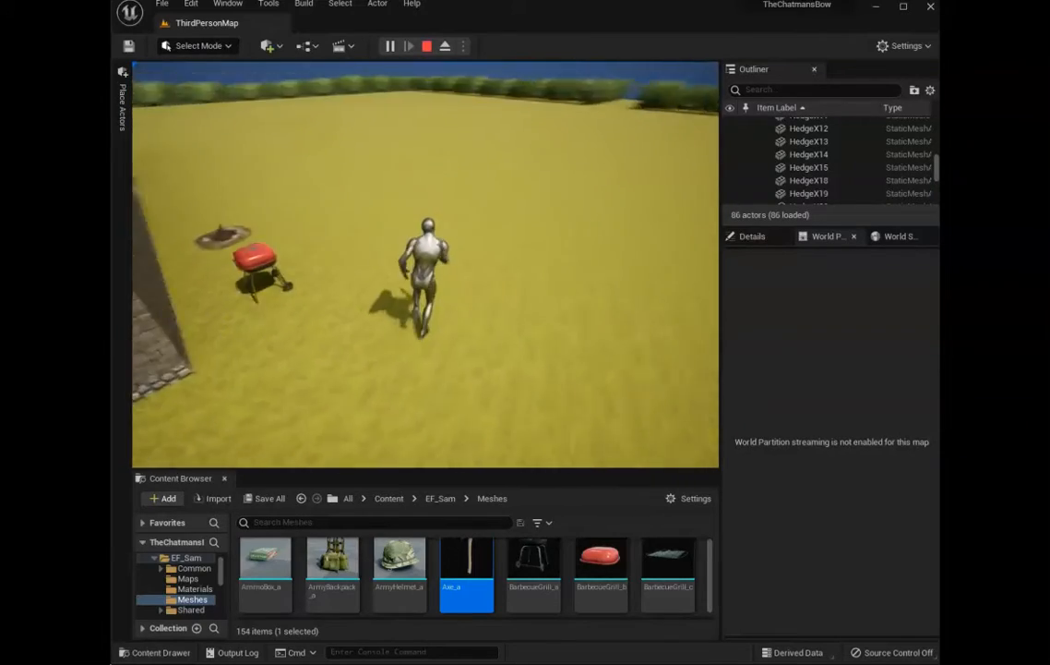
pyautogui.press('w')
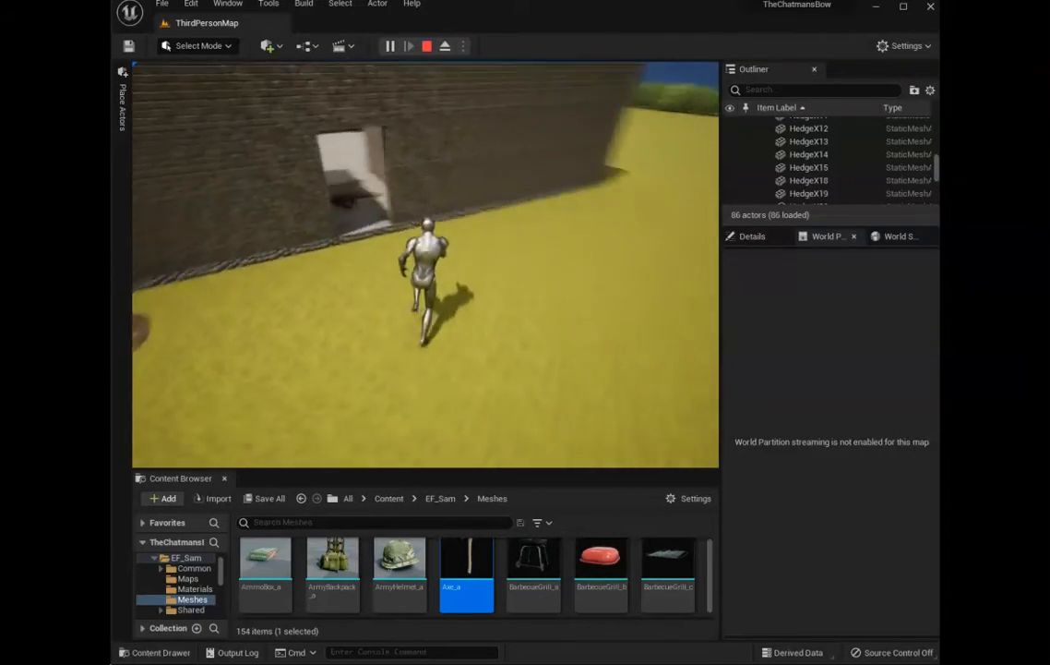
pyautogui.press('w')
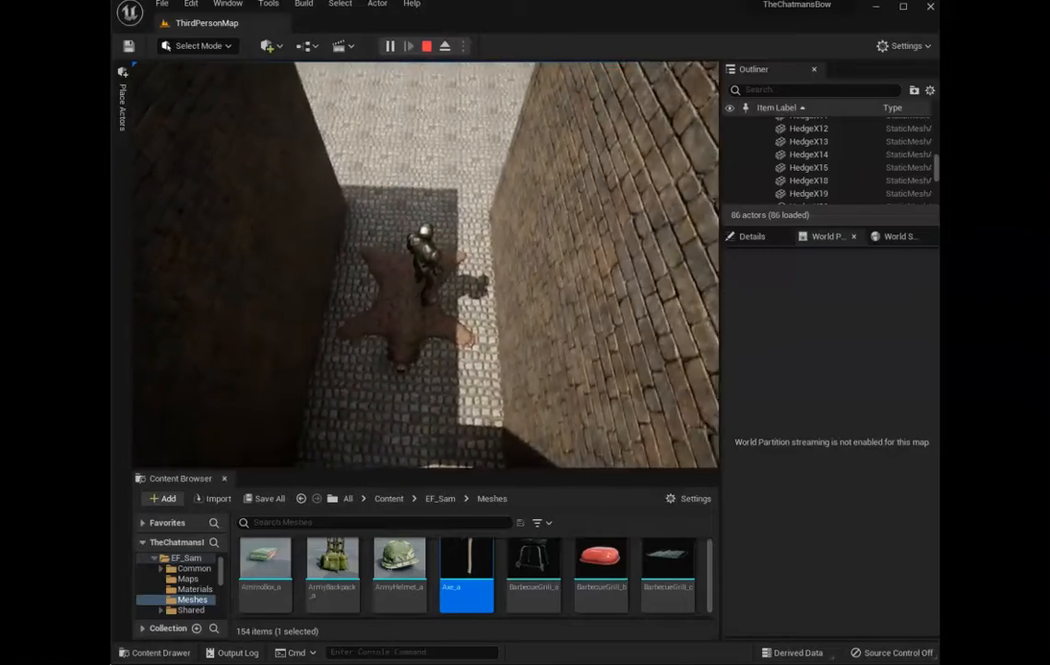
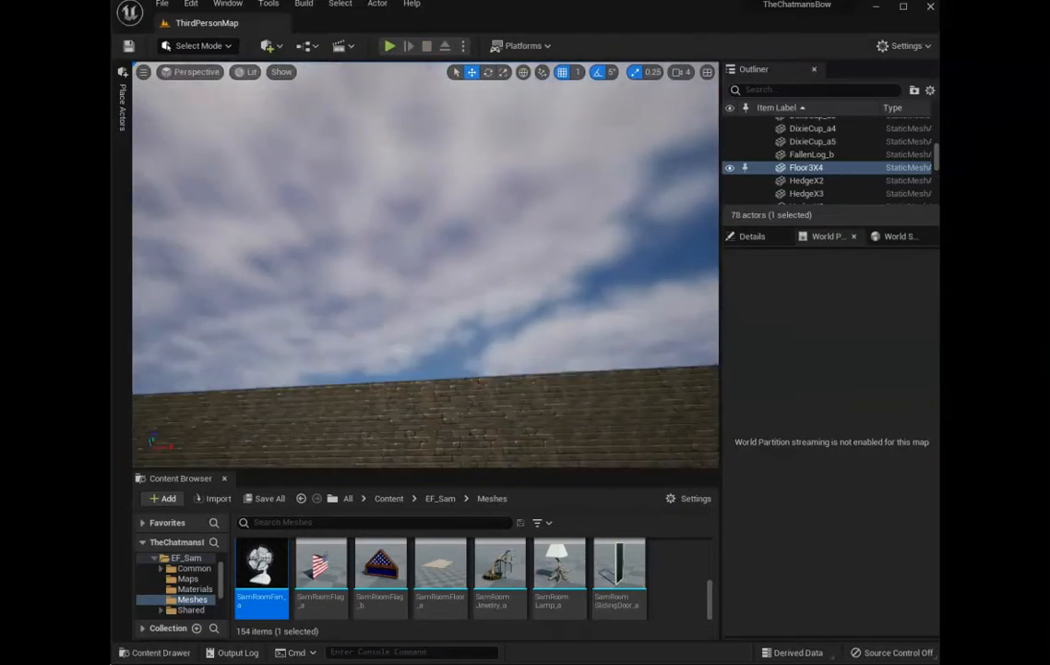
# Rotate the Wall_500x500 piece above the open building so it lies flat as a roof panel
pyautogui.moveTo(426, 265); pyautogui.dragTo(427, 349, button='right')
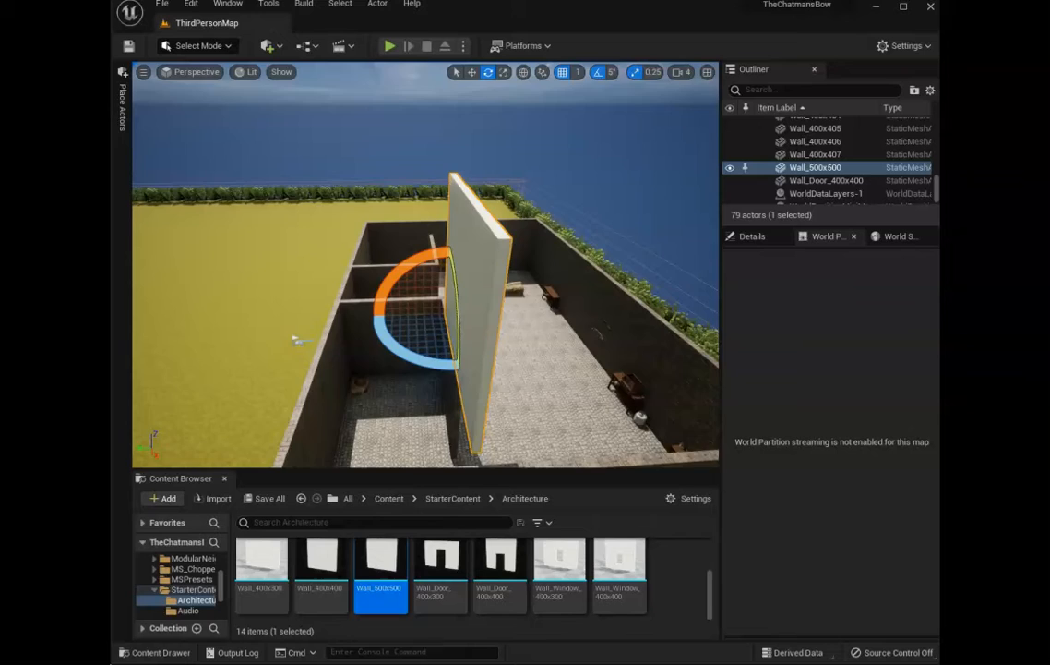
pyautogui.moveTo(426, 265)
pyautogui.mouseDown(button='right')
pyautogui.moveTo(356, 318)
pyautogui.moveTo(420, 309)
pyautogui.moveTo(439, 268)
pyautogui.mouseUp(button='right')
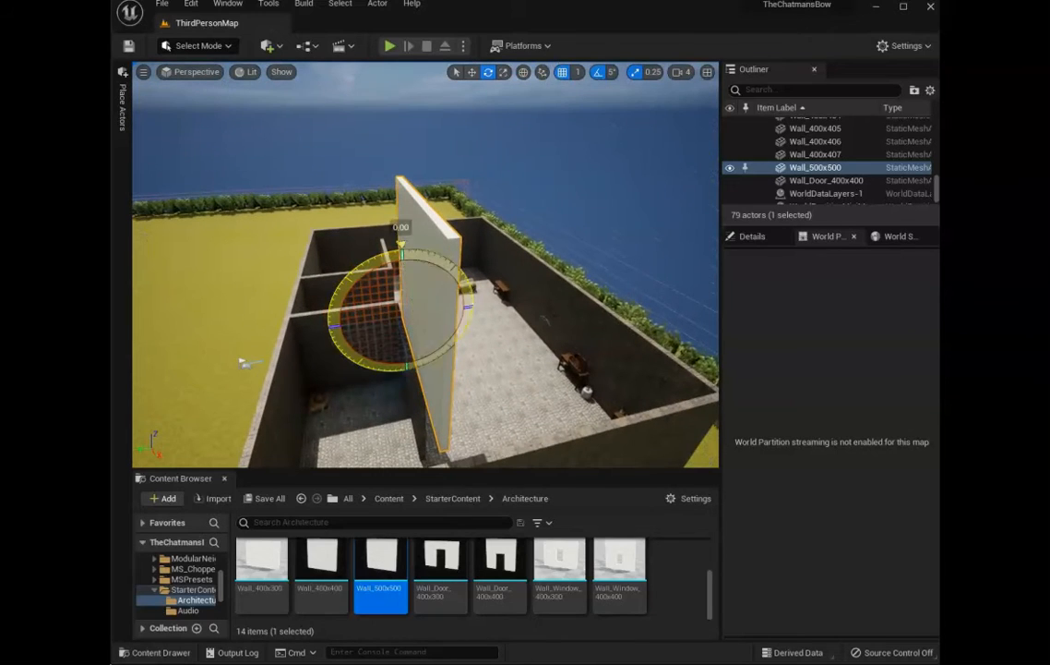
pyautogui.moveTo(426, 265); pyautogui.dragTo(322, 354, button='right')
pyautogui.press('r')
pyautogui.moveTo(443, 214); pyautogui.dragTo(557, 160)
pyautogui.press('w')
pyautogui.press('r')
pyautogui.moveTo(517, 184); pyautogui.dragTo(512, 139, button='right')
pyautogui.moveTo(532, 132); pyautogui.dragTo(578, 178)
pyautogui.moveTo(496, 148); pyautogui.dragTo(463, 163)
# Move the flat roof panel into position over the building's walls
pyautogui.moveTo(443, 212); pyautogui.dragTo(517, 157, button='right')
pyautogui.press('w')
pyautogui.moveTo(480, 322)
pyautogui.mouseDown()
pyautogui.moveTo(480, 290)
pyautogui.moveTo(479, 300)
pyautogui.mouseUp()
pyautogui.moveTo(479, 300); pyautogui.dragTo(591, 286, button='right')
pyautogui.moveTo(461, 276); pyautogui.dragTo(369, 327, button='right')
# Scale the roof panel along the building's width to cover the front wall from end to end
pyautogui.click(503, 72)
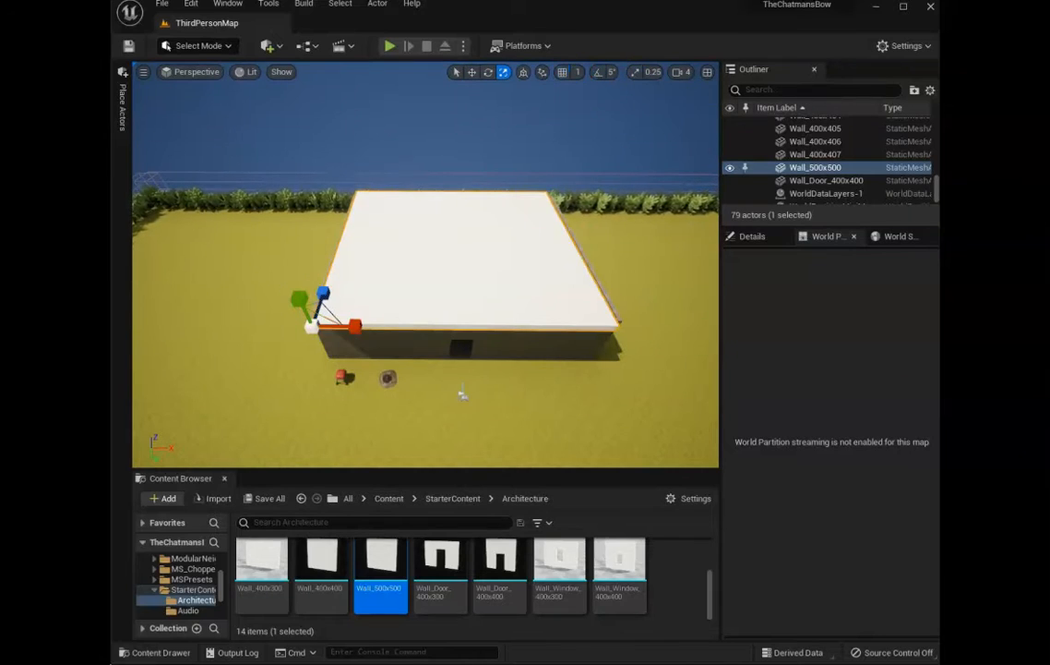
pyautogui.moveTo(357, 328); pyautogui.dragTo(360, 328)
pyautogui.moveTo(360, 328); pyautogui.dragTo(332, 314, button='right')
pyautogui.click(517, 148)
pyautogui.click(545, 253)
pyautogui.moveTo(544, 254); pyautogui.dragTo(701, 221, button='right')
pyautogui.moveTo(628, 274); pyautogui.dragTo(639, 341, button='right')
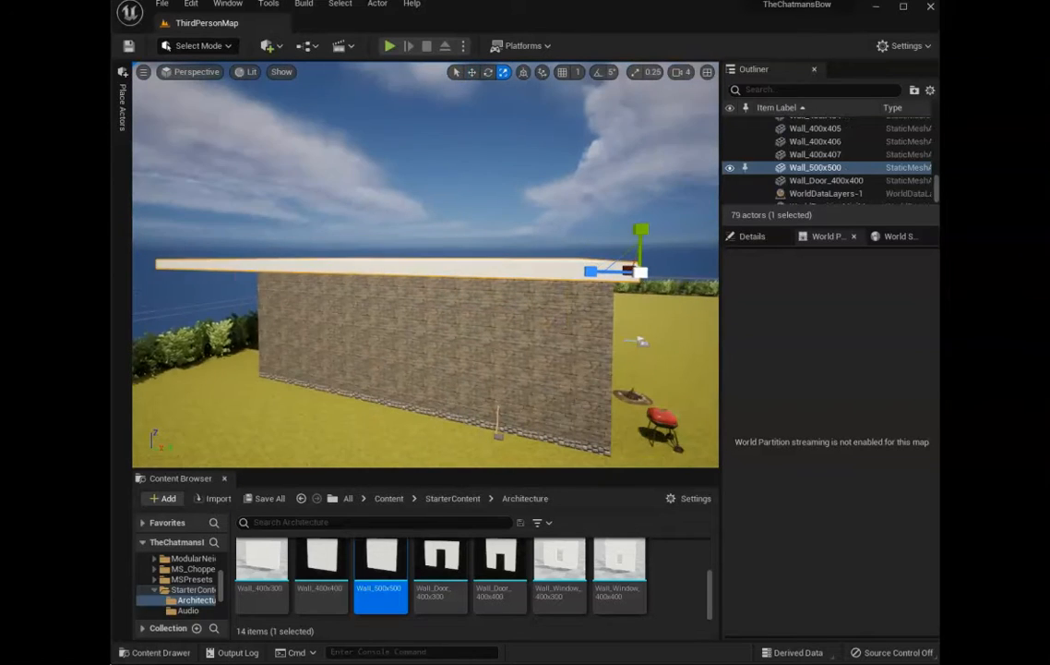
# Shift the roof panel so its corner lines up with the top corner of the brick walls
pyautogui.moveTo(673, 274); pyautogui.dragTo(459, 284, button='right')
pyautogui.moveTo(459, 284)
pyautogui.mouseDown()
pyautogui.moveTo(469, 292)
pyautogui.moveTo(460, 285)
pyautogui.mouseUp()
pyautogui.click(475, 323)
pyautogui.moveTo(475, 323); pyautogui.dragTo(461, 341, button='right')
pyautogui.click(474, 246)
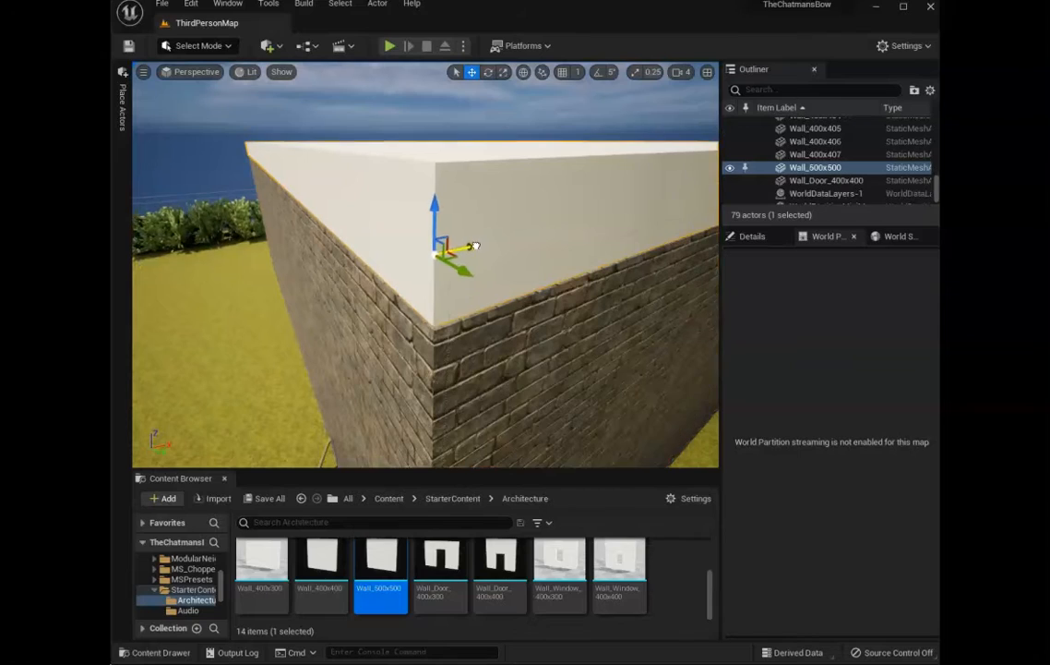
pyautogui.moveTo(470, 281); pyautogui.dragTo(503, 300)
pyautogui.moveTo(503, 300); pyautogui.dragTo(577, 277, button='right')
# Fine-tune the roof panel's scale and position until its edges meet the outer walls
pyautogui.click(489, 286)
pyautogui.press('r')
pyautogui.moveTo(577, 277); pyautogui.dragTo(563, 277)
pyautogui.moveTo(563, 277); pyautogui.dragTo(572, 305, button='right')
pyautogui.click(480, 286)
pyautogui.click(397, 295)
pyautogui.moveTo(397, 296); pyautogui.dragTo(396, 267, button='right')
pyautogui.click(517, 295)
pyautogui.click(397, 268)
pyautogui.moveTo(151, 309); pyautogui.dragTo(171, 309)
# Apply the T_CobbleStone_Pebble_Mat material from the StarterContent textures to the roof panel
pyautogui.moveTo(424, 277); pyautogui.dragTo(323, 249, button='right')
pyautogui.click(318, 309)
pyautogui.moveTo(318, 309); pyautogui.dragTo(428, 351, button='right')
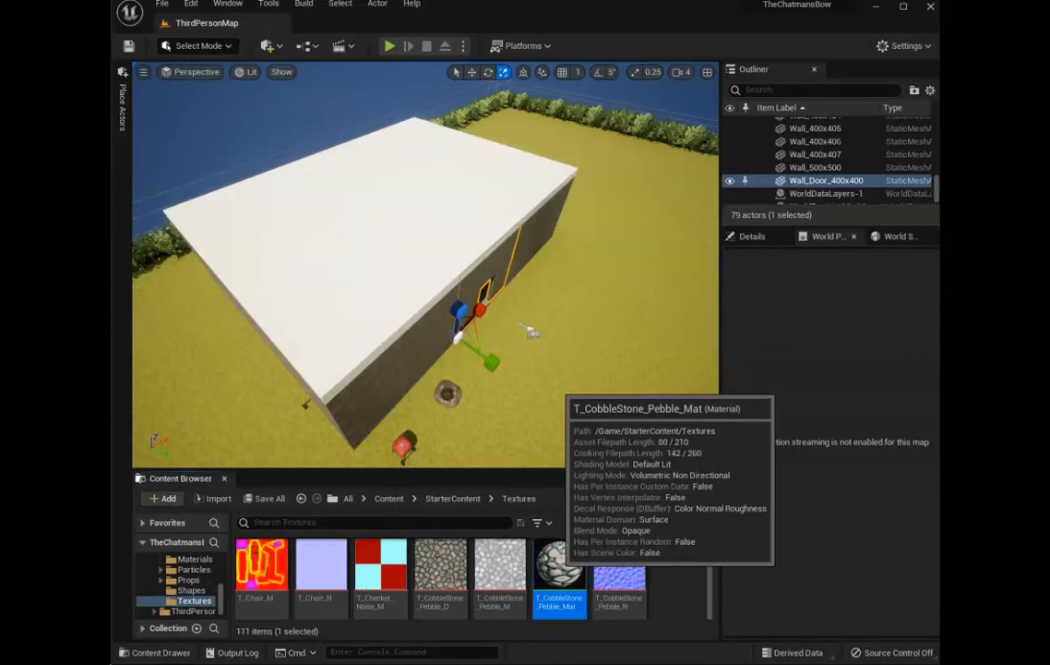
pyautogui.moveTo(560, 565); pyautogui.dragTo(420, 356)
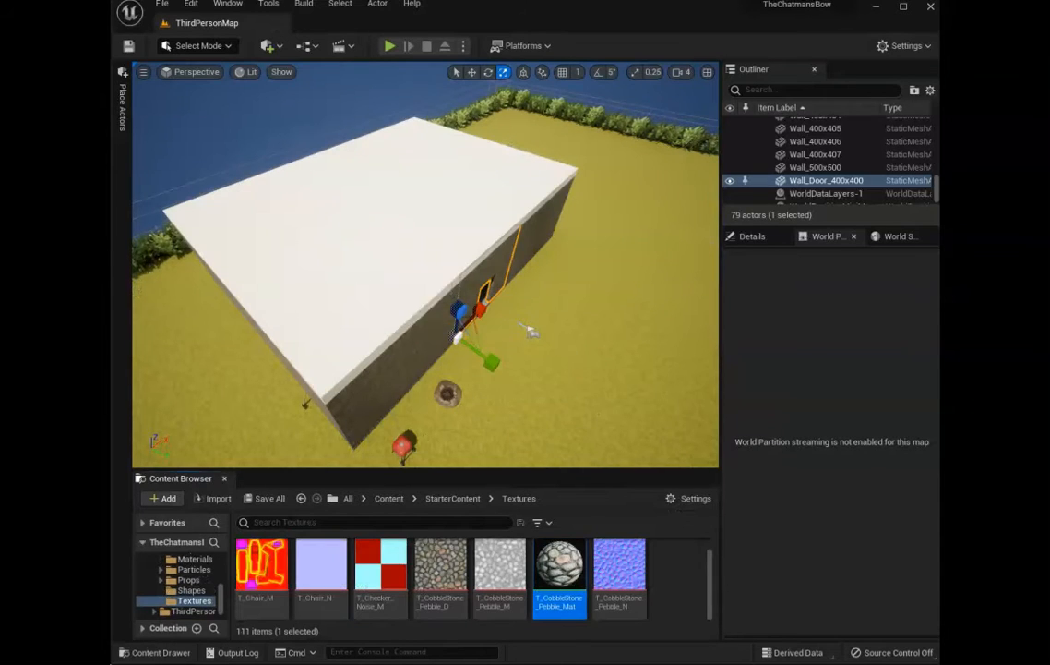
pyautogui.moveTo(476, 356); pyautogui.dragTo(441, 323, button='right')
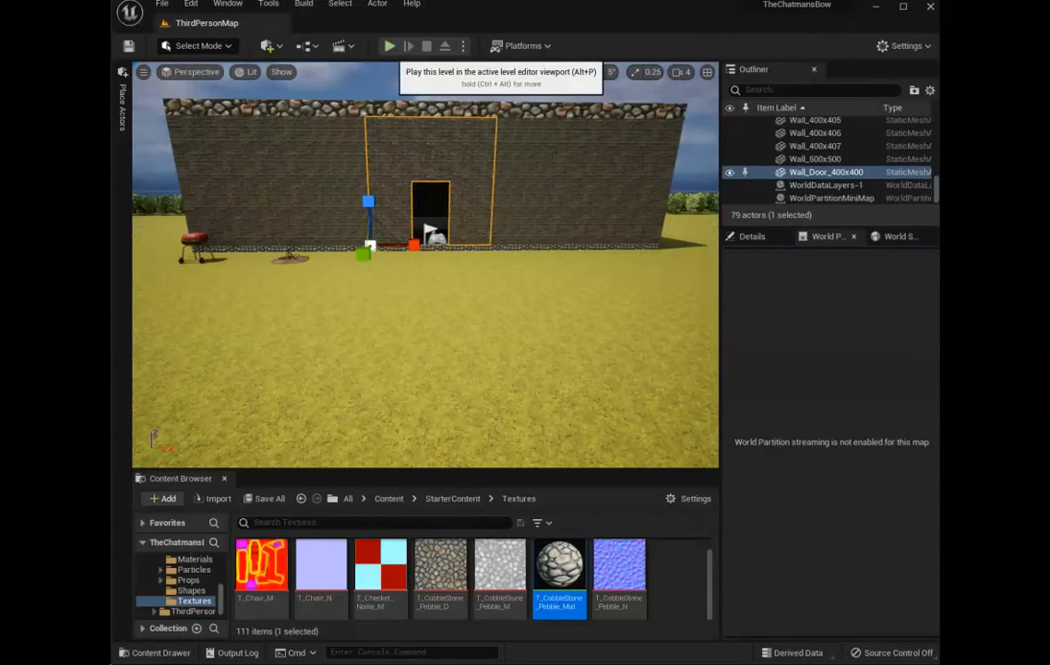
# Play-test the roofed building by walking the character through the doorway into the interior, and stop the session
pyautogui.click(390, 45)
pyautogui.press('w')
pyautogui.press('w')
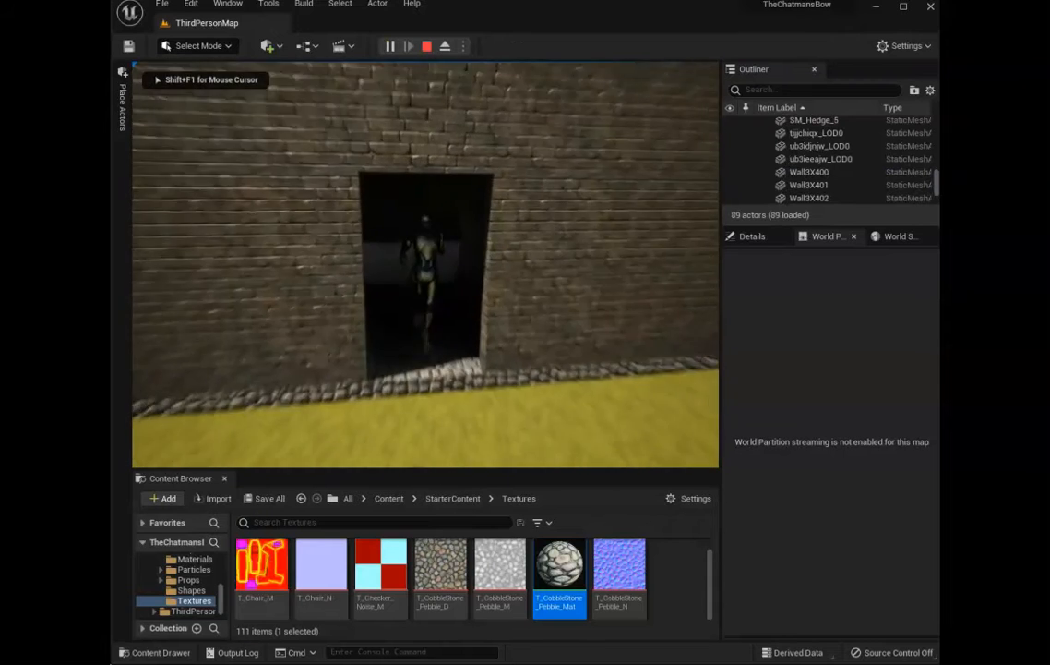
pyautogui.press('w')
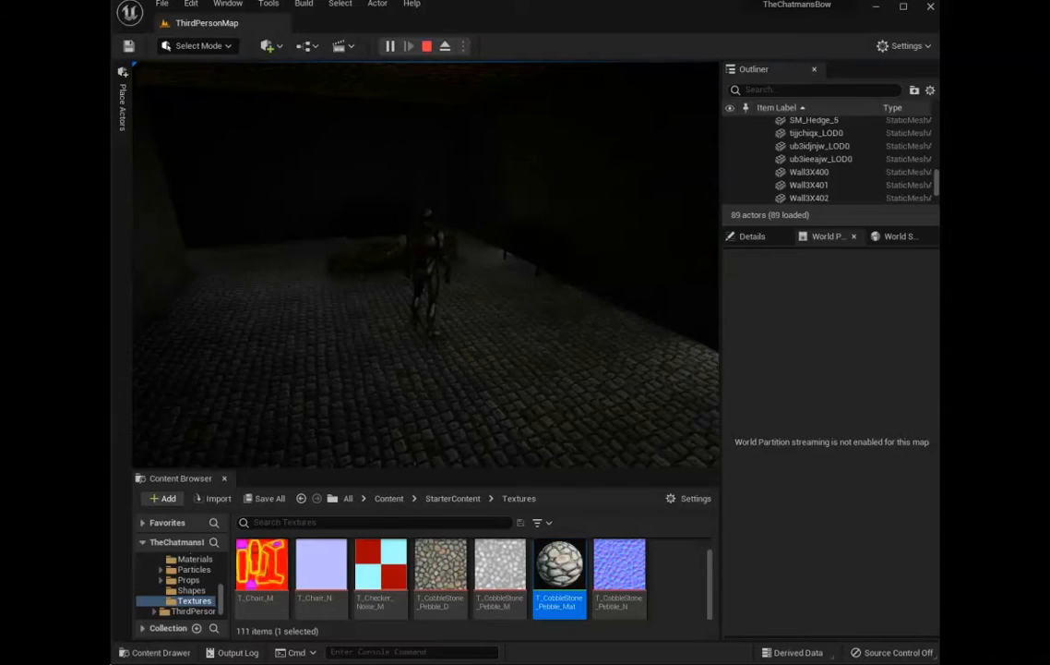
pyautogui.press('Escape')
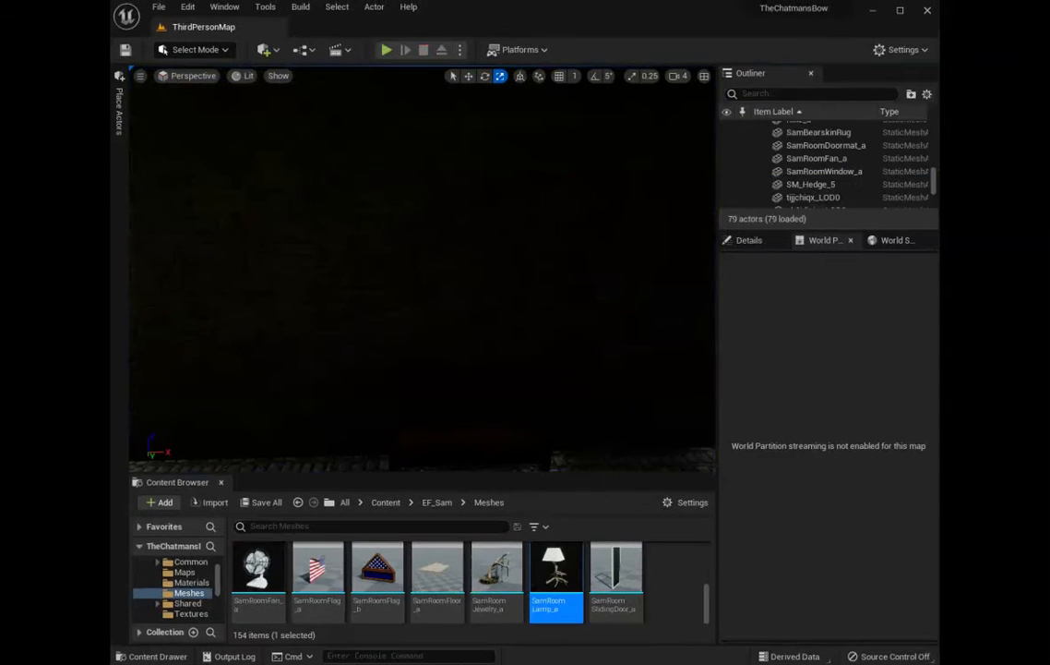
# Place the SamRoomLamp_a mesh on the workbench and add a Point Light beside it
pyautogui.moveTo(555, 572); pyautogui.dragTo(487, 378)
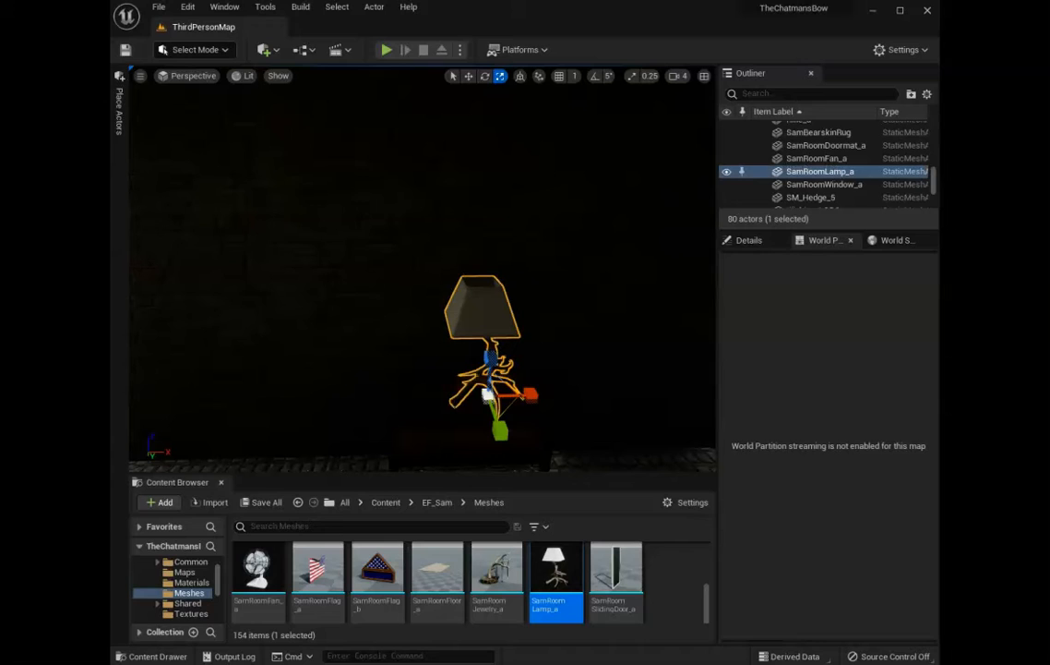
pyautogui.click(118, 109)
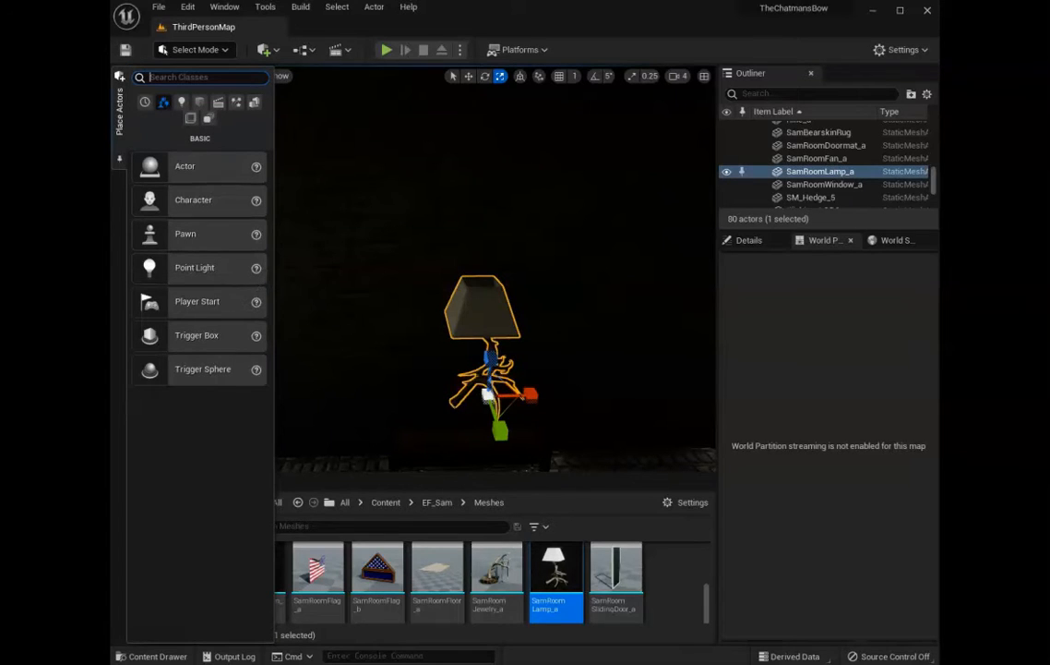
pyautogui.click(182, 102)
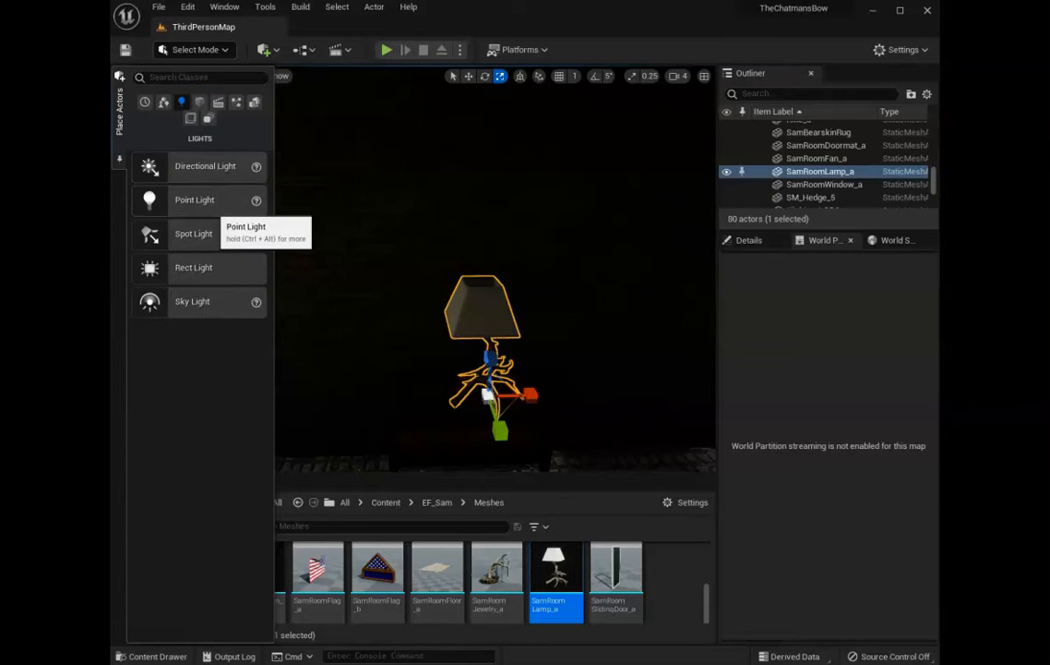
pyautogui.moveTo(195, 199); pyautogui.dragTo(490, 300)
# Move the point light from in front of the wall to the table lamp's shade
pyautogui.moveTo(490, 300); pyautogui.dragTo(369, 300, button='right')
pyautogui.press('s')
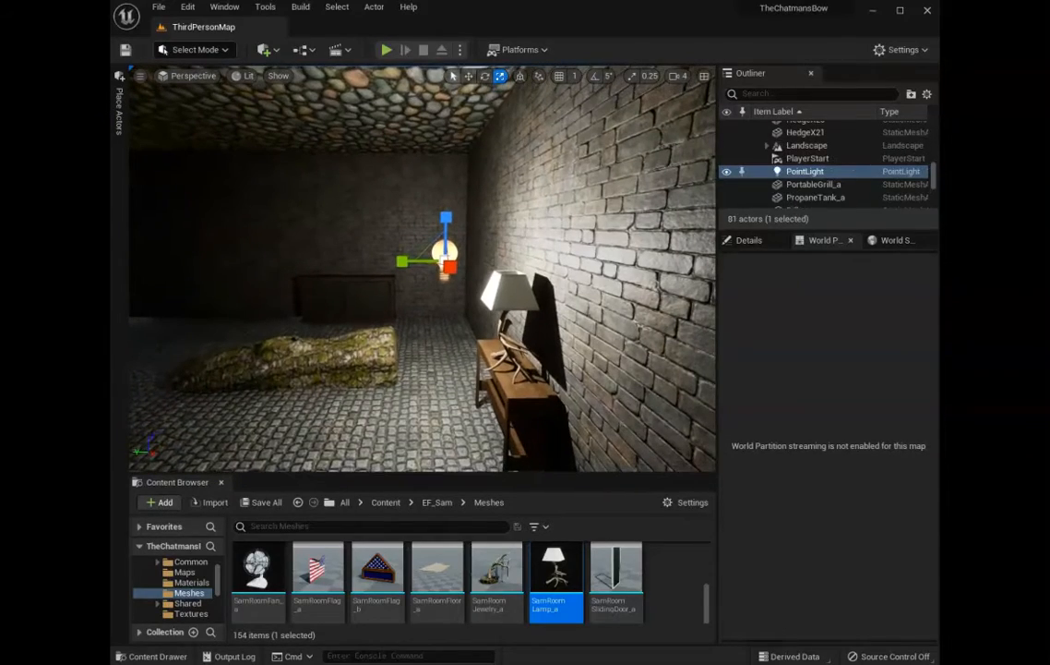
pyautogui.press('w')
pyautogui.moveTo(415, 262); pyautogui.dragTo(523, 209)
pyautogui.click(499, 77)
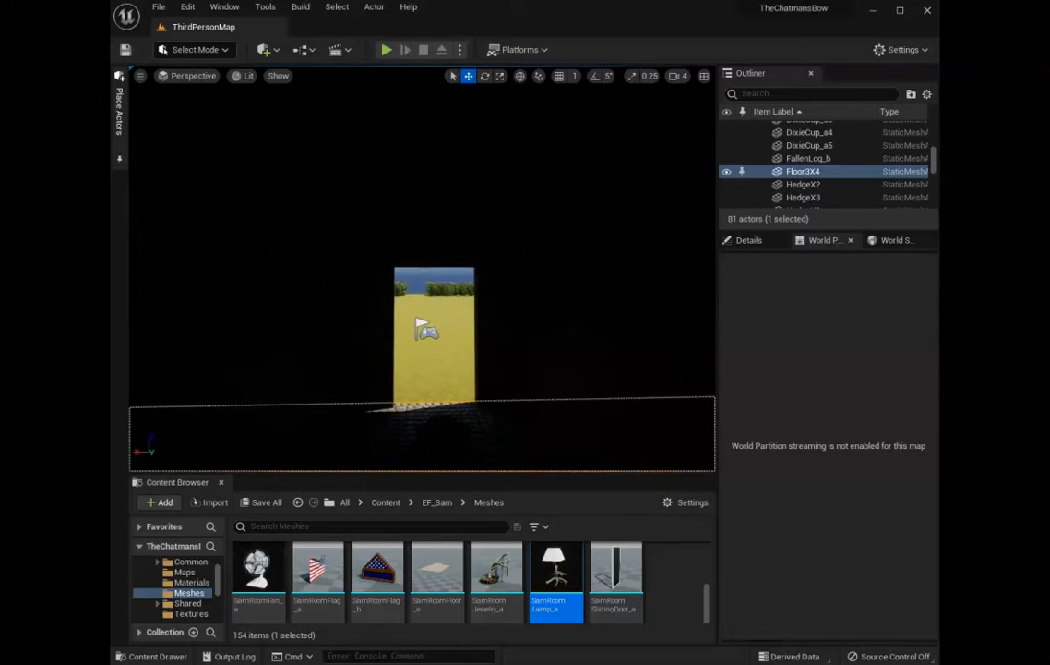
# Try adding a Point Light in the dark interior above the doorway
pyautogui.click(118, 109)
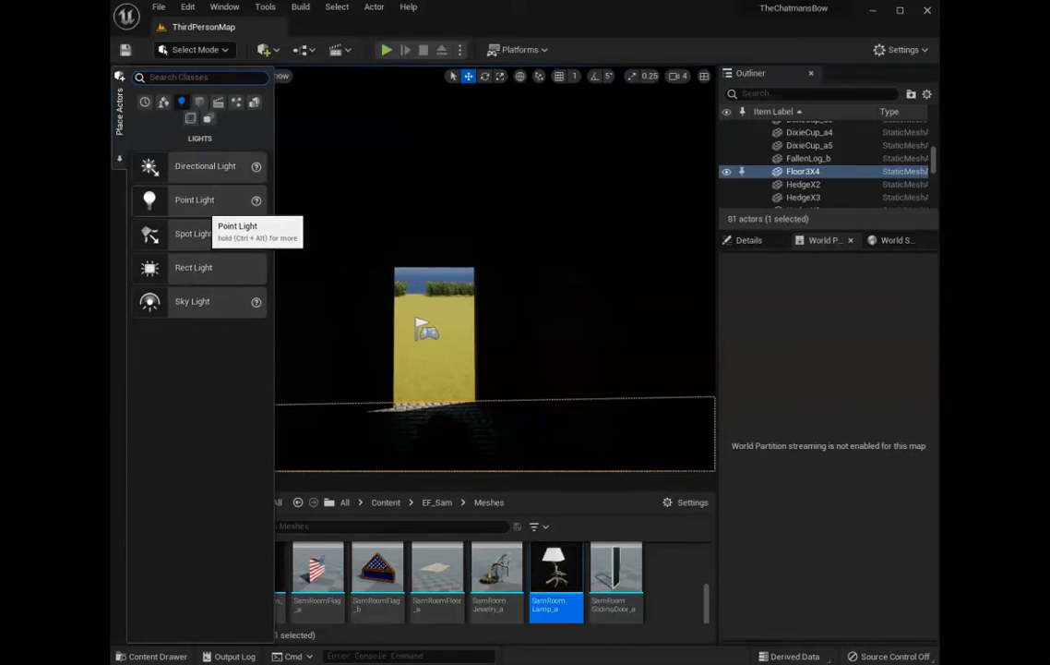
pyautogui.moveTo(194, 200); pyautogui.dragTo(469, 211)
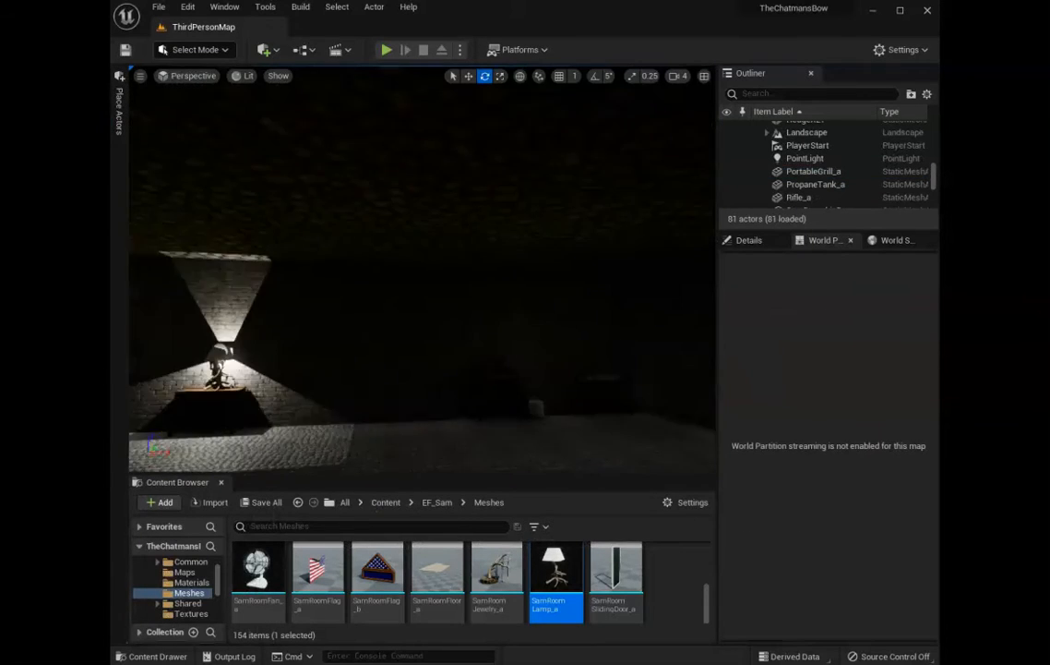
# Open the StarterContent Props folder to find lamp meshes for the dark rooms
pyautogui.moveTo(423, 268); pyautogui.dragTo(309, 269, button='right')
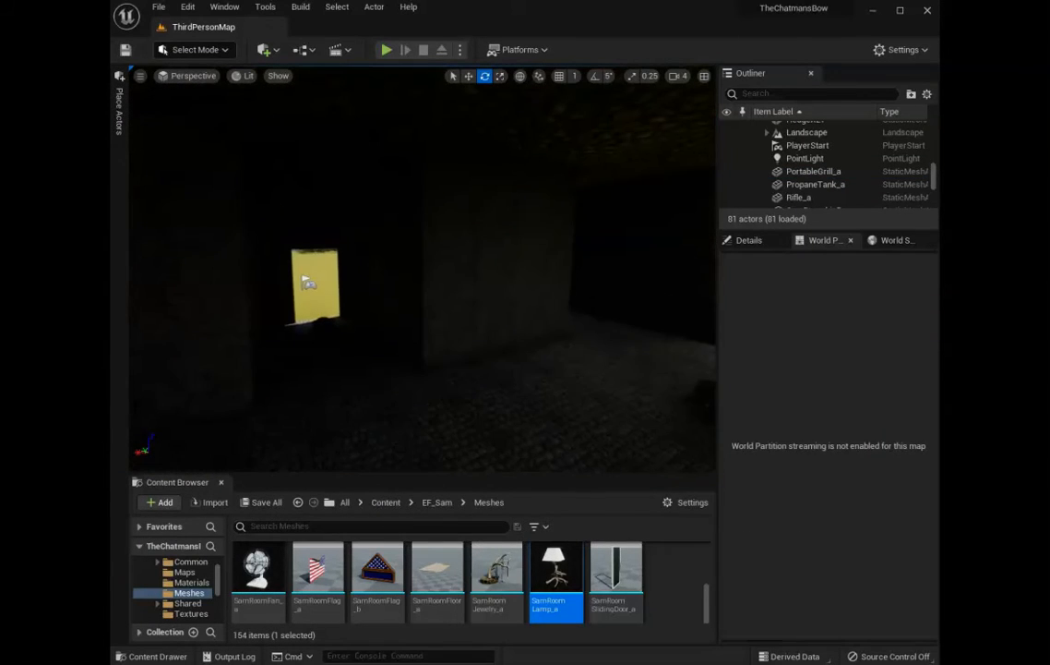
pyautogui.scroll(2, 177, 588)
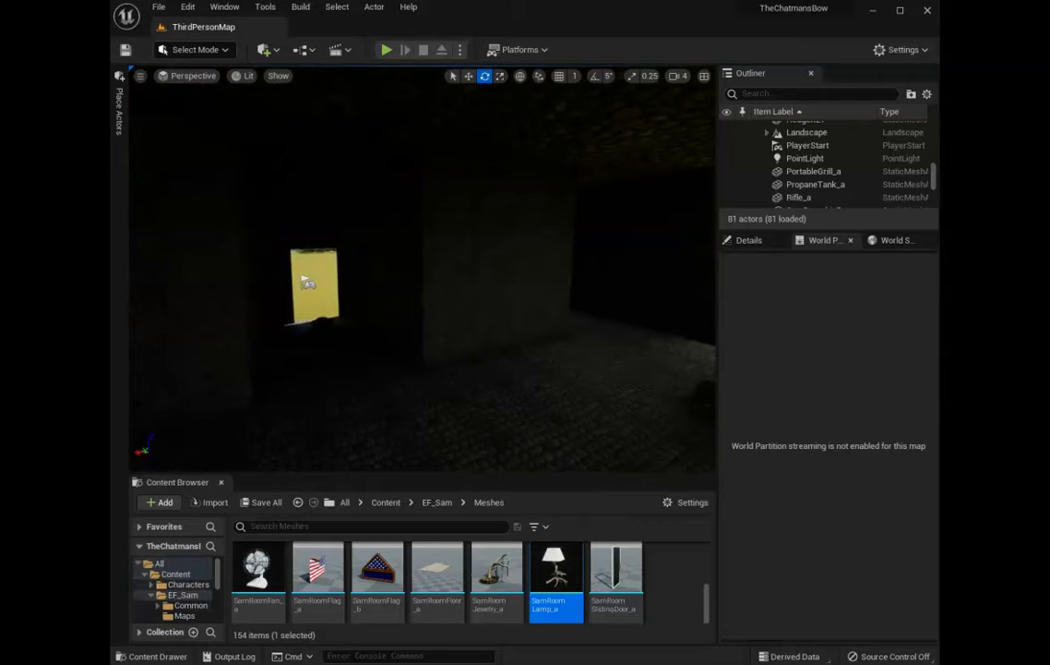
pyautogui.scroll(-2, 189, 585)
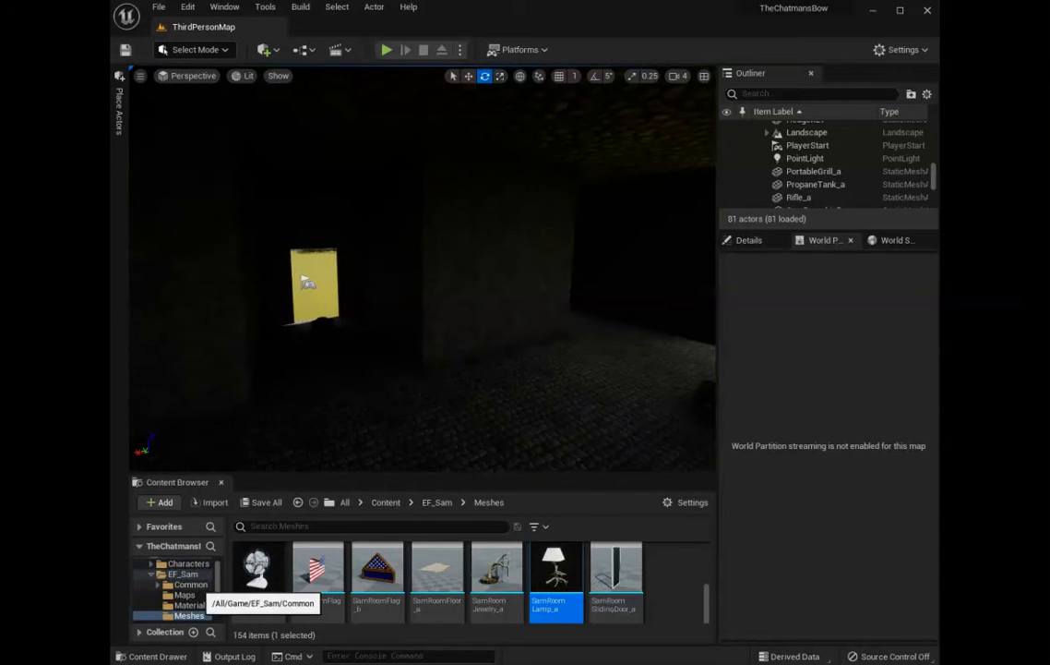
pyautogui.scroll(-8, 196, 590)
pyautogui.click(196, 584)
pyautogui.doubleClick(259, 560)
# Add a Point Light by the dark brick wall near the entrance doorway
pyautogui.moveTo(406, 369); pyautogui.dragTo(277, 356, button='right')
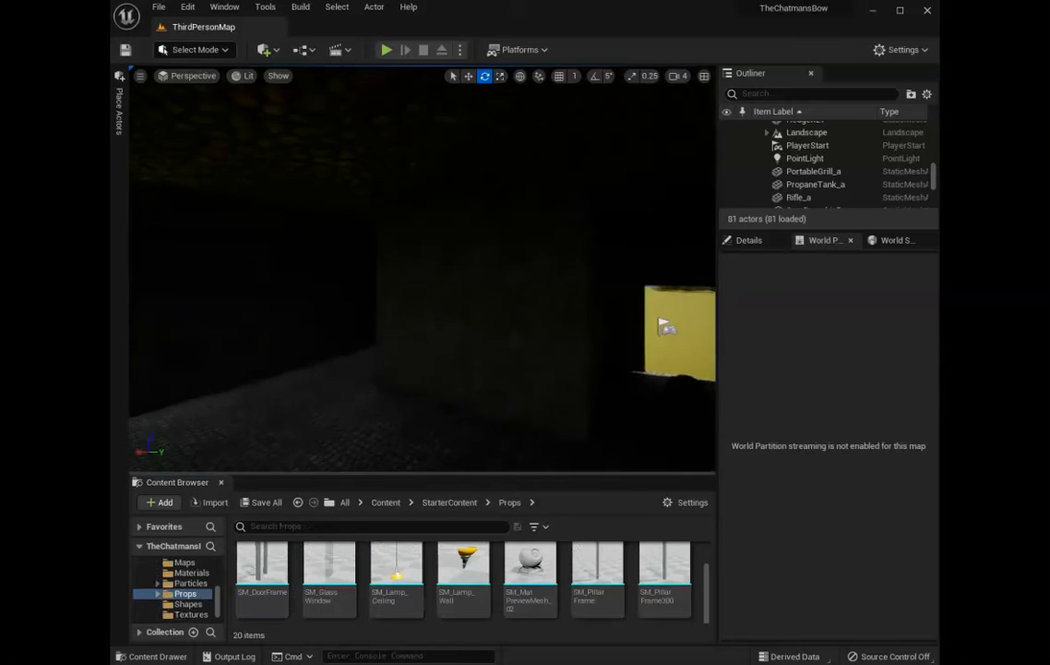
pyautogui.moveTo(407, 314); pyautogui.dragTo(314, 305, button='right')
pyautogui.moveTo(406, 314); pyautogui.dragTo(655, 369, button='right')
pyautogui.moveTo(425, 277); pyautogui.dragTo(342, 318, button='right')
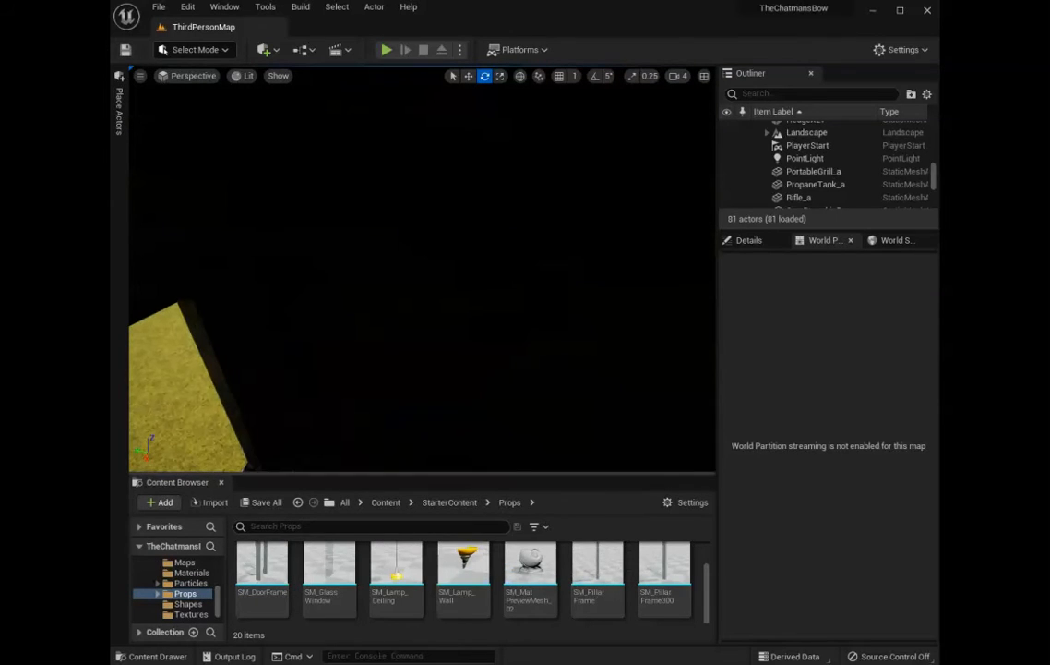
pyautogui.click(119, 111)
pyautogui.moveTo(199, 202); pyautogui.dragTo(312, 279)
# Place the SM_Lamp_Wall prop on the brick wall and adjust its position so it sits against the bricks
pyautogui.moveTo(463, 568); pyautogui.dragTo(541, 192)
pyautogui.moveTo(517, 240); pyautogui.dragTo(586, 249, button='right')
pyautogui.moveTo(443, 258); pyautogui.dragTo(509, 255, button='right')
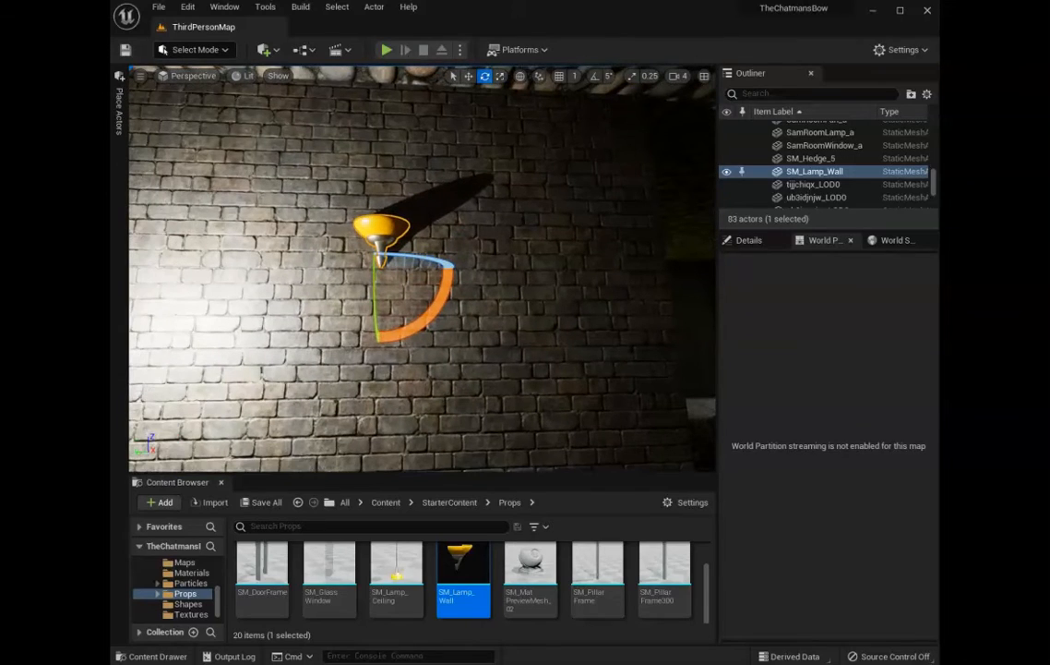
pyautogui.press('w')
pyautogui.moveTo(377, 256); pyautogui.dragTo(380, 261)
pyautogui.moveTo(415, 263); pyautogui.dragTo(369, 256, button='right')
# Try the entrance point light directly above the wall lamp and delete it
pyautogui.click(190, 307)
pyautogui.moveTo(192, 277); pyautogui.dragTo(385, 207)
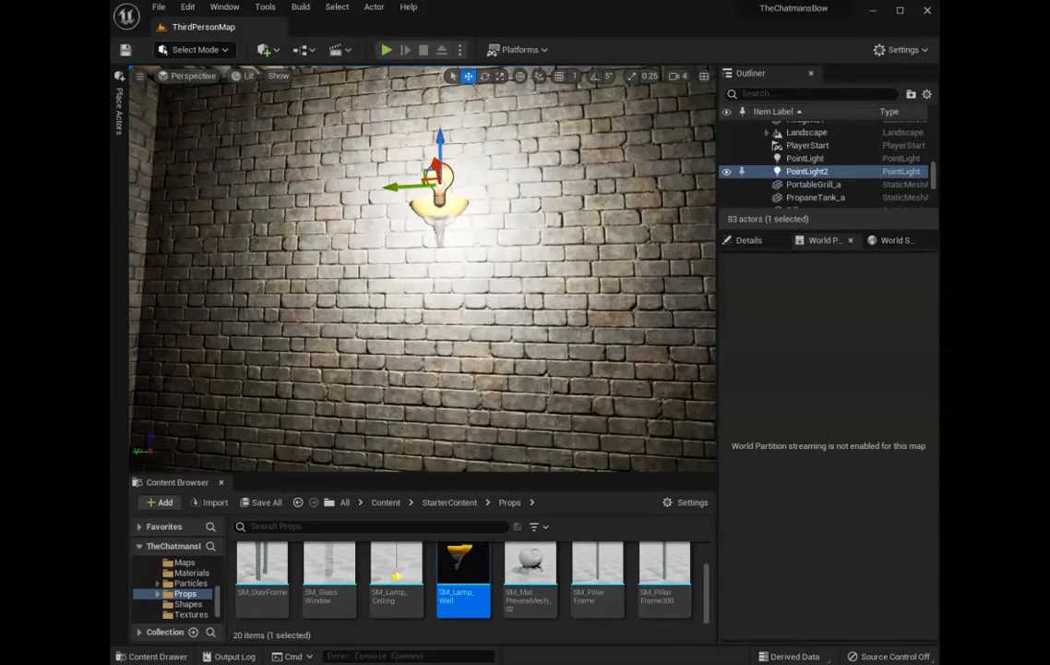
pyautogui.press('Delete')
# Try a Directional Light and a Spot Light at the wall lamp, deleting each one
pyautogui.click(119, 111)
pyautogui.moveTo(207, 167); pyautogui.dragTo(382, 247)
pyautogui.press('Delete')
pyautogui.click(119, 112)
pyautogui.moveTo(193, 234); pyautogui.dragTo(335, 227)
pyautogui.press('Delete')
# Try a Point Light at the wall lamp, positioning it against the bricks just above the lamp's bowl
pyautogui.click(119, 111)
pyautogui.moveTo(194, 199); pyautogui.dragTo(492, 278)
pyautogui.moveTo(492, 279); pyautogui.dragTo(379, 277, button='right')
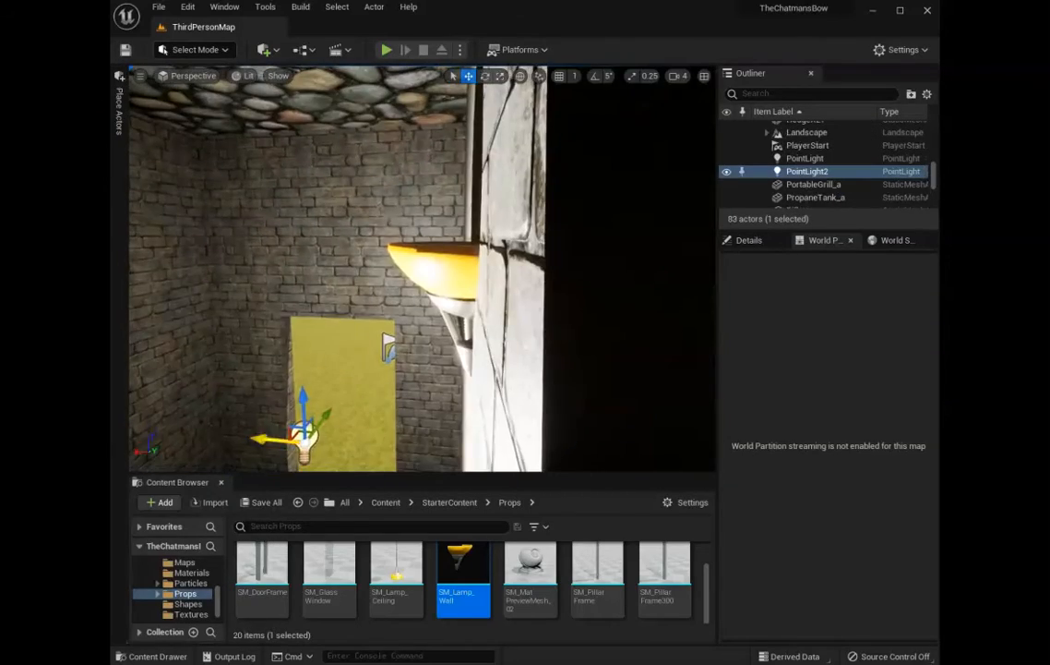
pyautogui.moveTo(302, 429); pyautogui.dragTo(452, 231)
# Try turning the SM_Lamp_Wall prop upside down with a -180 degree rotation and check how the point light falls on the wall
pyautogui.moveTo(422, 267); pyautogui.dragTo(254, 260, button='right')
pyautogui.click(485, 76)
pyautogui.moveTo(399, 254); pyautogui.dragTo(522, 268)
pyautogui.click(744, 240)
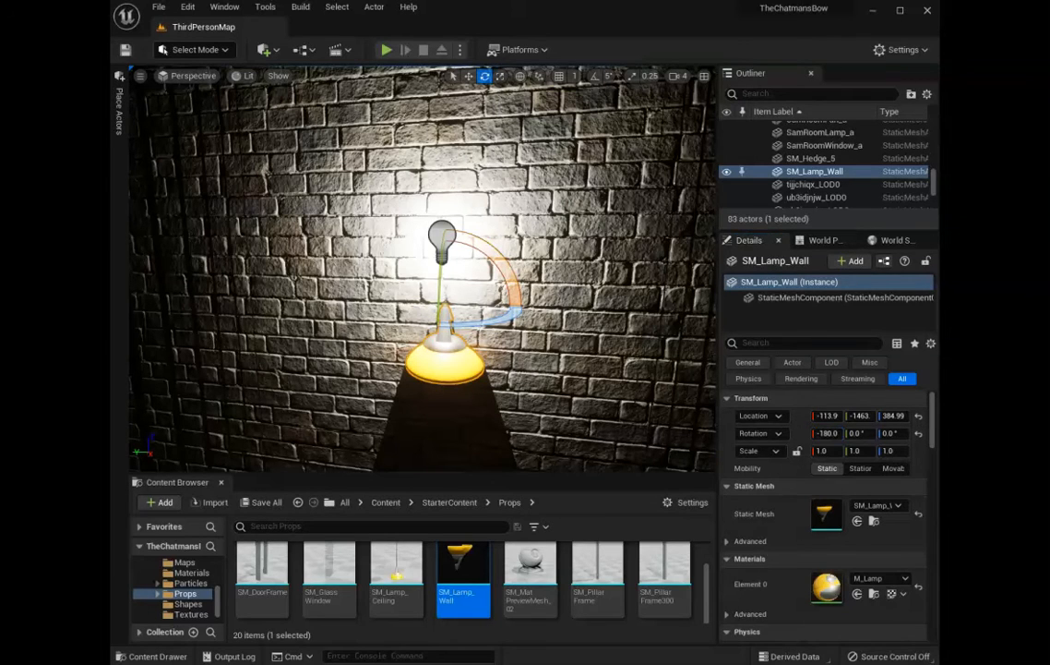
pyautogui.click(442, 240)
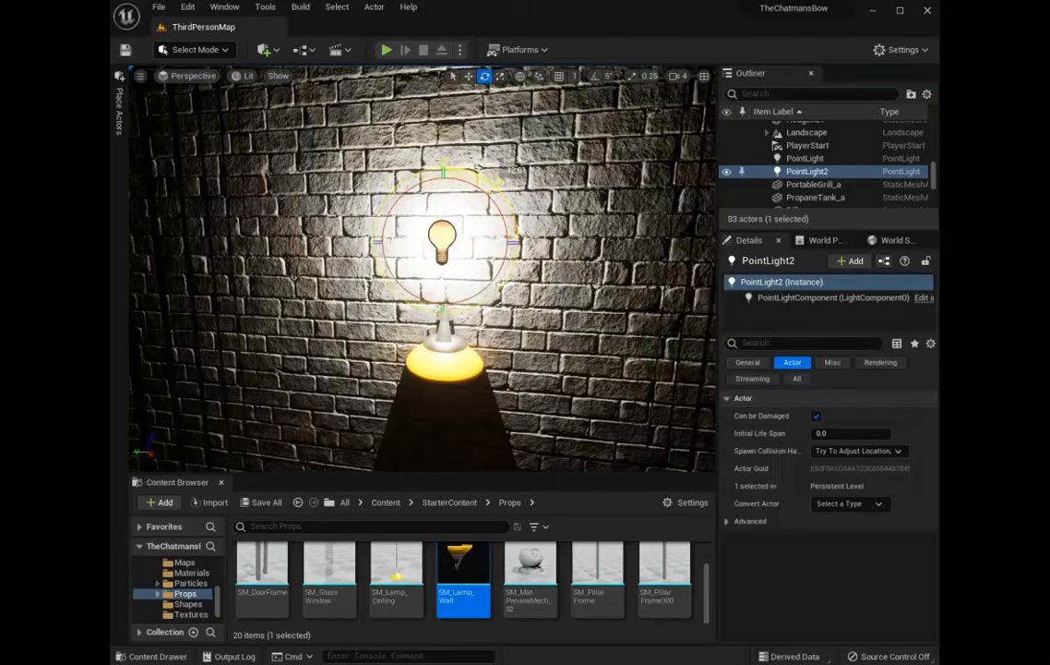
pyautogui.moveTo(368, 349); pyautogui.dragTo(277, 350, button='right')
pyautogui.click(497, 343)
pyautogui.moveTo(497, 343); pyautogui.dragTo(628, 344, button='right')
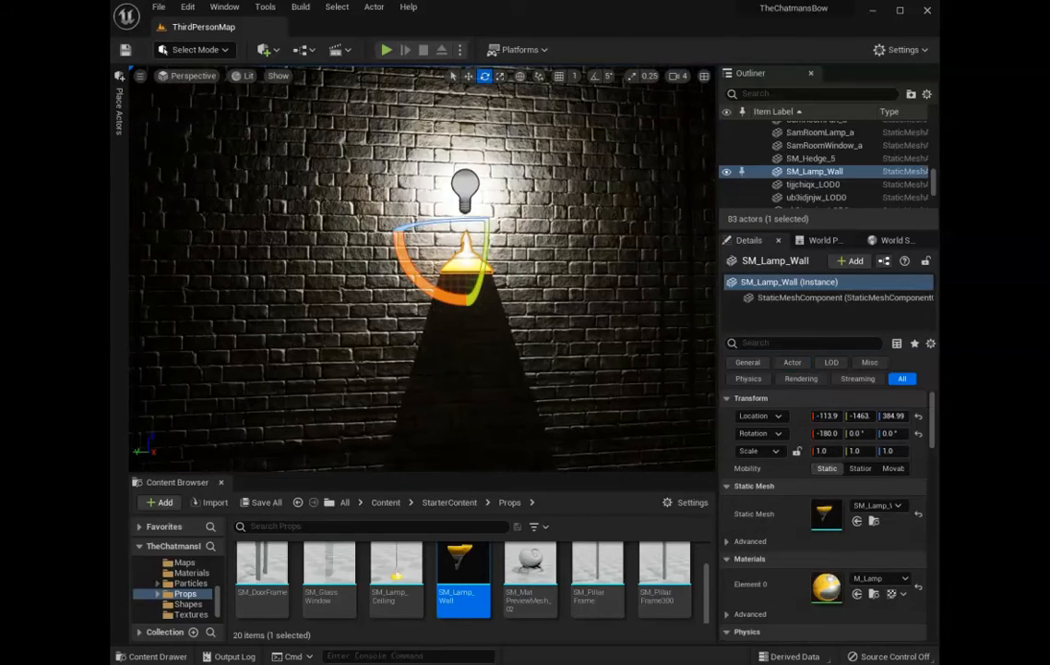
# Undo the wall lamp's rotation and the point light's moves and placement
pyautogui.hotkey('ctrl', 'z')
pyautogui.hotkey('ctrl', 'z')
pyautogui.hotkey('ctrl', 'z')
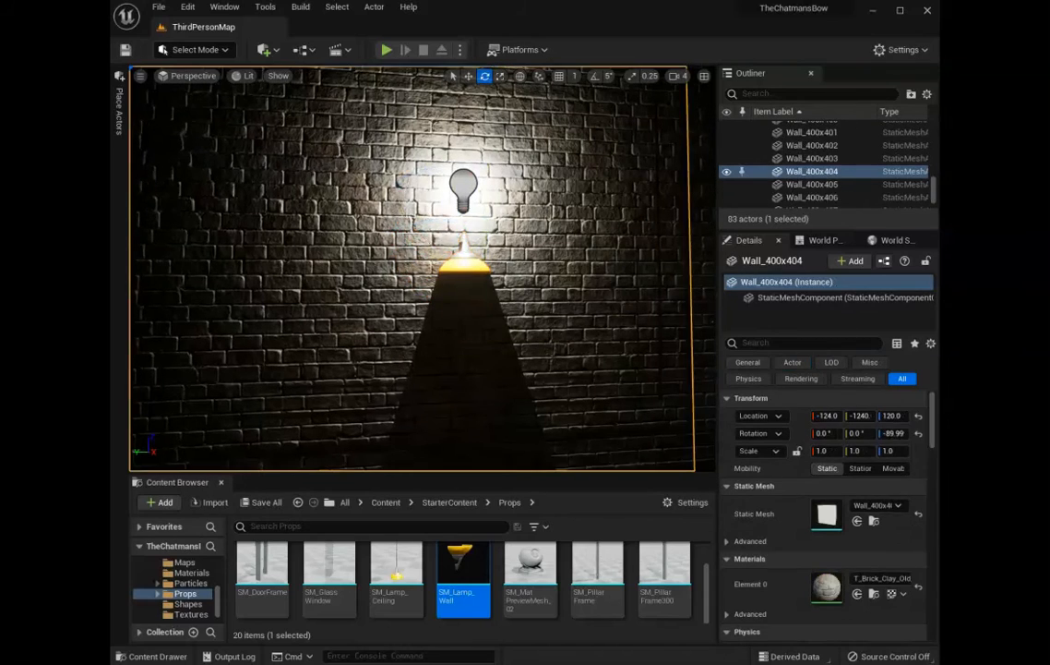
pyautogui.hotkey('ctrl', 'z')
pyautogui.hotkey('ctrl', 'z')
pyautogui.hotkey('ctrl', 'z')
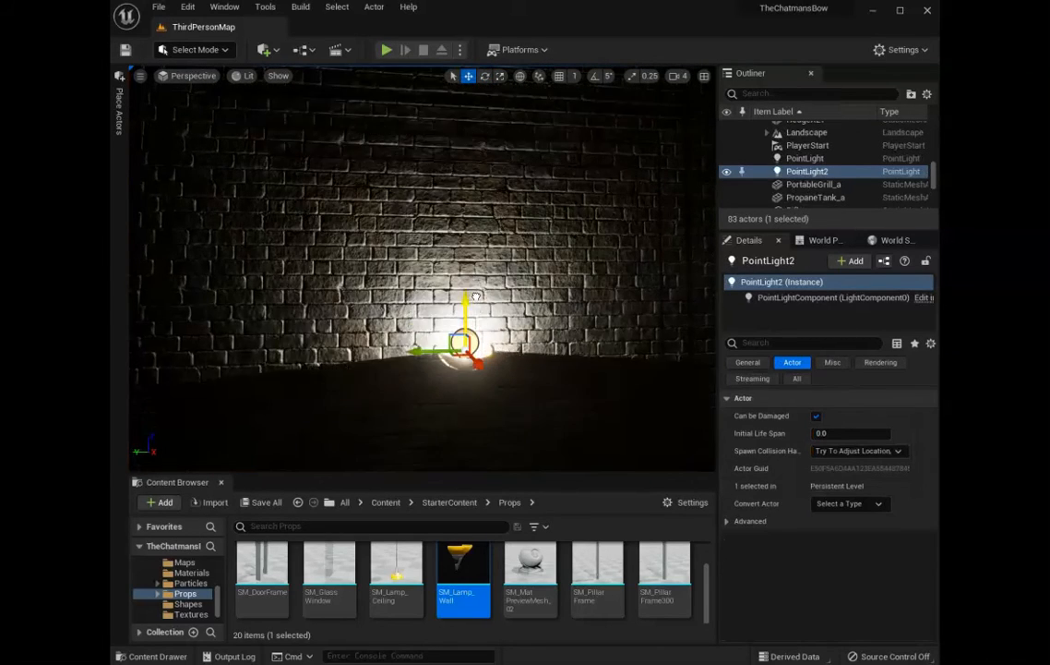
pyautogui.hotkey('ctrl', 'z')
# Add a Spot Light in the entrance hallway and place the SM_Lamp_Ceiling prop beside it
pyautogui.click(119, 111)
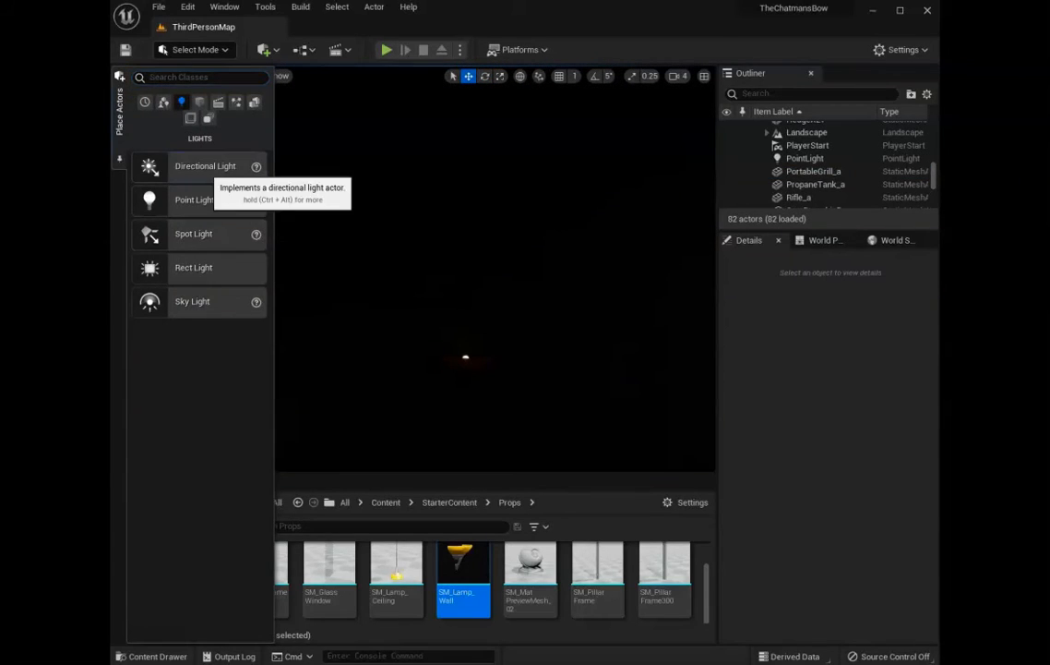
pyautogui.moveTo(268, 284); pyautogui.dragTo(458, 288)
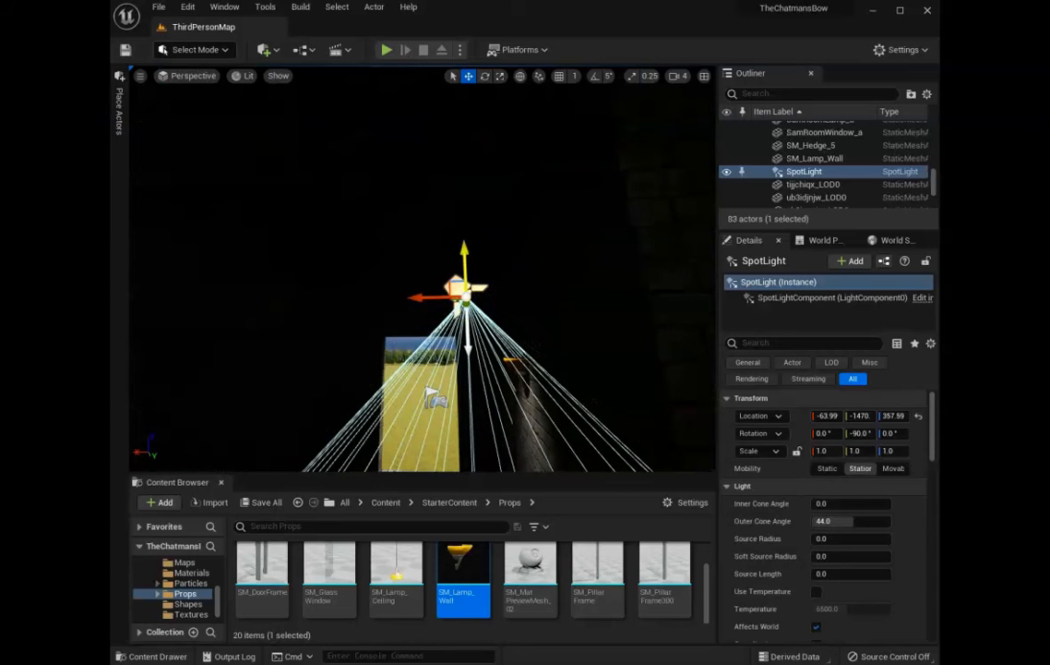
pyautogui.moveTo(397, 568); pyautogui.dragTo(438, 302)
pyautogui.moveTo(439, 303); pyautogui.dragTo(369, 305, button='right')
# Add a Point Light near the hallway wall to illuminate the area around the ceiling lamp
pyautogui.click(119, 111)
pyautogui.moveTo(191, 201); pyautogui.dragTo(352, 175)
pyautogui.click(254, 277)
pyautogui.moveTo(190, 245); pyautogui.dragTo(610, 251)
pyautogui.moveTo(610, 251); pyautogui.dragTo(517, 258, button='right')
# Raise the SM_Lamp_Ceiling prop so it hangs from the stone ceiling of the hallway, and look through its details
pyautogui.moveTo(425, 249); pyautogui.dragTo(432, 137)
pyautogui.moveTo(432, 184); pyautogui.dragTo(406, 240, button='right')
pyautogui.click(472, 352)
pyautogui.moveTo(472, 352); pyautogui.dragTo(452, 342, button='right')
pyautogui.click(455, 268)
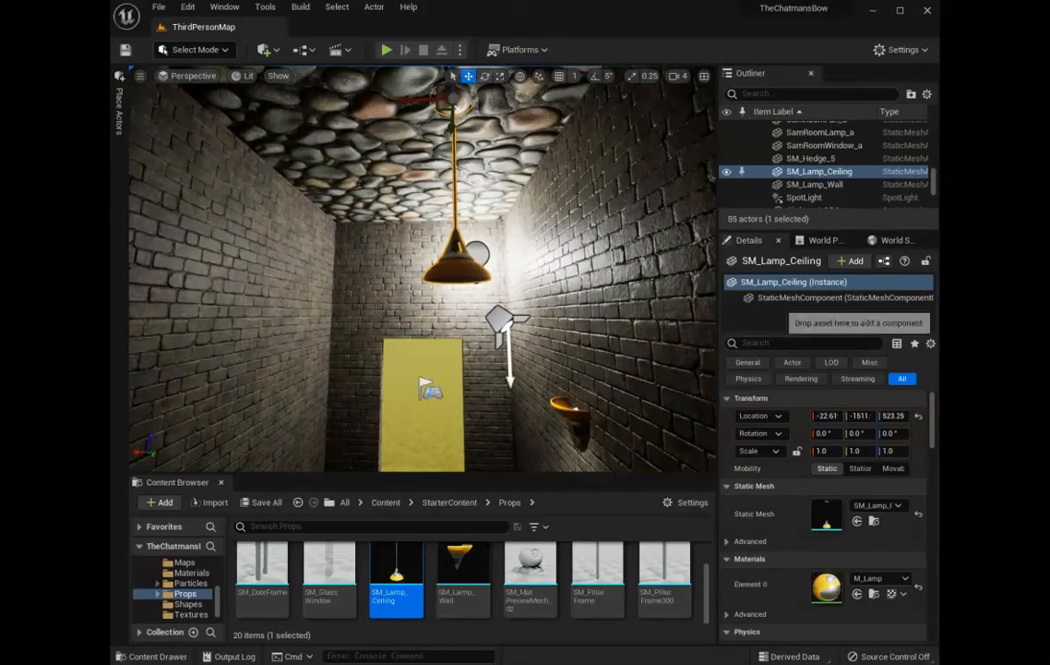
pyautogui.scroll(-10, 868, 434)
pyautogui.scroll(2, 554, 573)
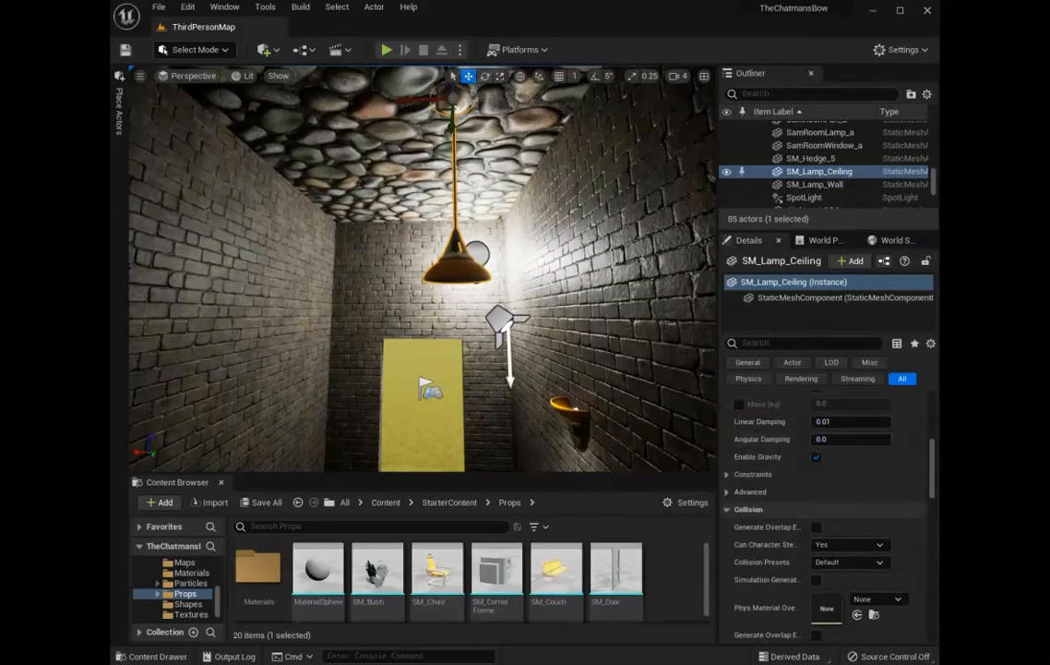
pyautogui.scroll(-2, 648, 583)
# Move the Spot Light into the ceiling lamp's shade and delete the point light beside the hallway wall
pyautogui.moveTo(434, 286)
pyautogui.mouseDown(button='right')
pyautogui.moveTo(411, 231)
pyautogui.moveTo(415, 277)
pyautogui.mouseUp(button='right')
pyautogui.click(552, 294)
pyautogui.moveTo(521, 297); pyautogui.dragTo(454, 281)
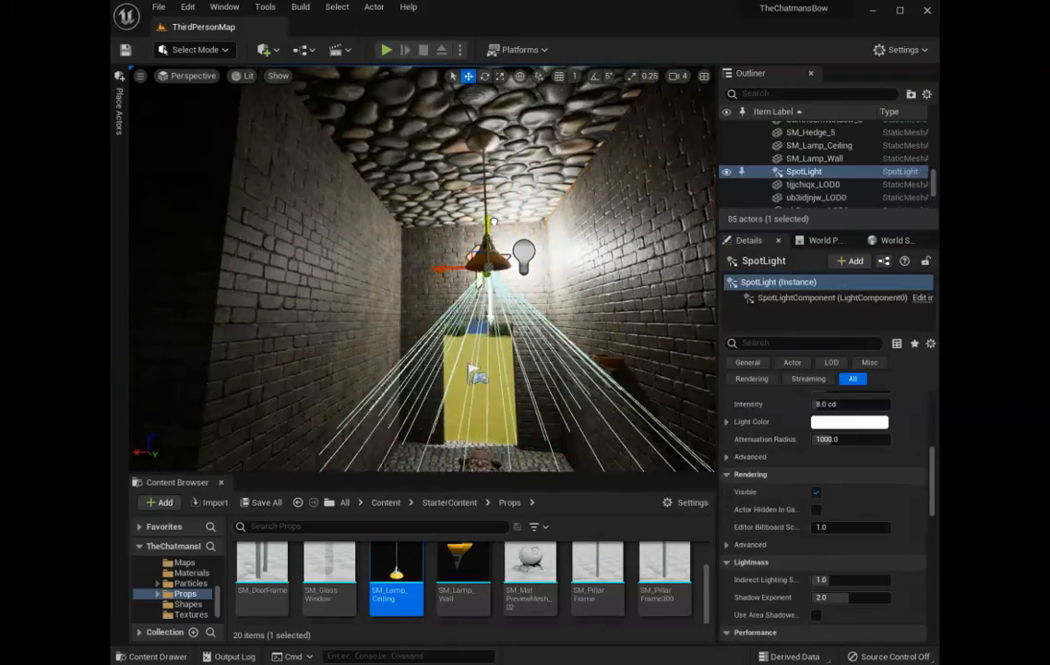
pyautogui.moveTo(455, 282); pyautogui.dragTo(415, 268, button='right')
pyautogui.moveTo(408, 263); pyautogui.dragTo(517, 276)
pyautogui.moveTo(517, 277); pyautogui.dragTo(466, 244, button='right')
pyautogui.press('Delete')
# Add a Point Light on the brick wall between the grill and the supply table
pyautogui.click(119, 111)
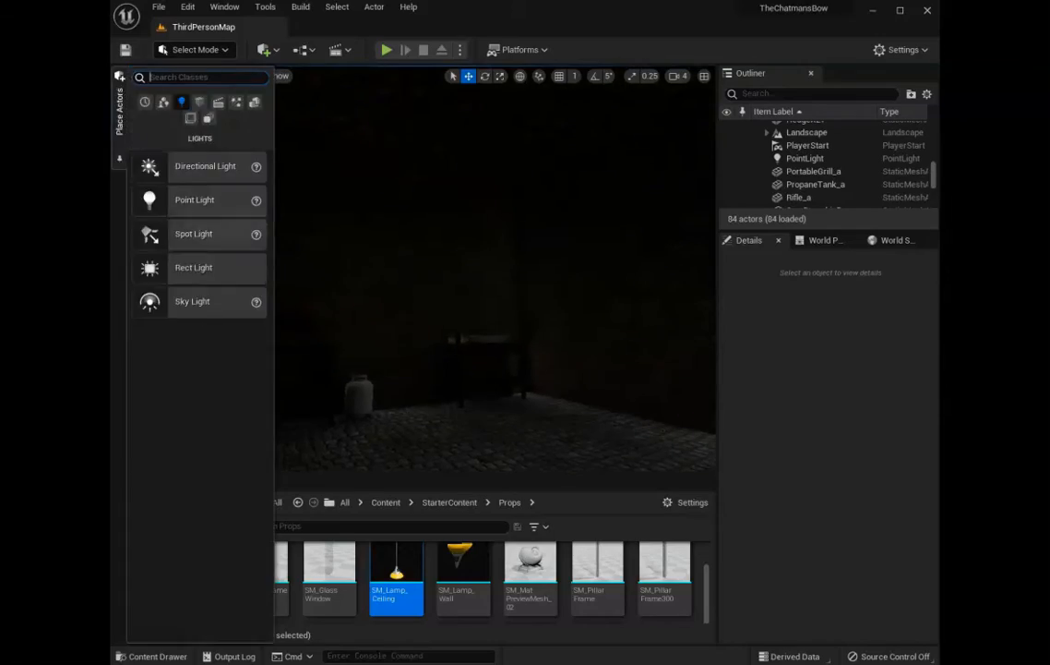
pyautogui.moveTo(192, 200); pyautogui.dragTo(443, 369)
pyautogui.moveTo(443, 304); pyautogui.dragTo(369, 295, button='right')
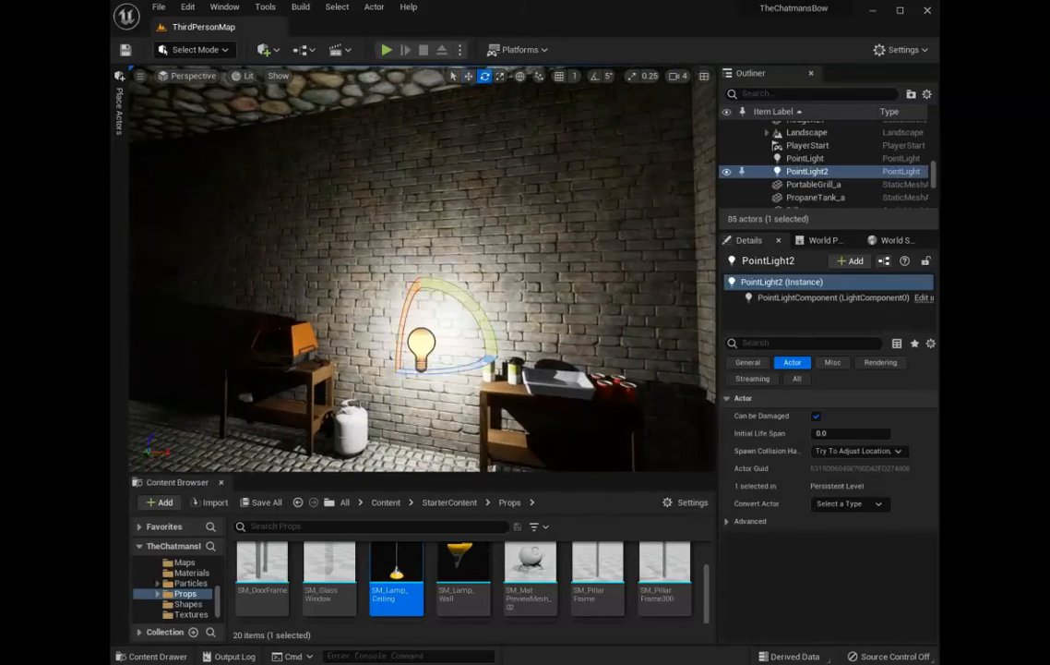
# Try an SM_Lamp_Wall prop on the brick wall beside the new point light
pyautogui.click(489, 249)
pyautogui.moveTo(463, 570); pyautogui.dragTo(491, 263)
pyautogui.moveTo(491, 263); pyautogui.dragTo(599, 268, button='right')
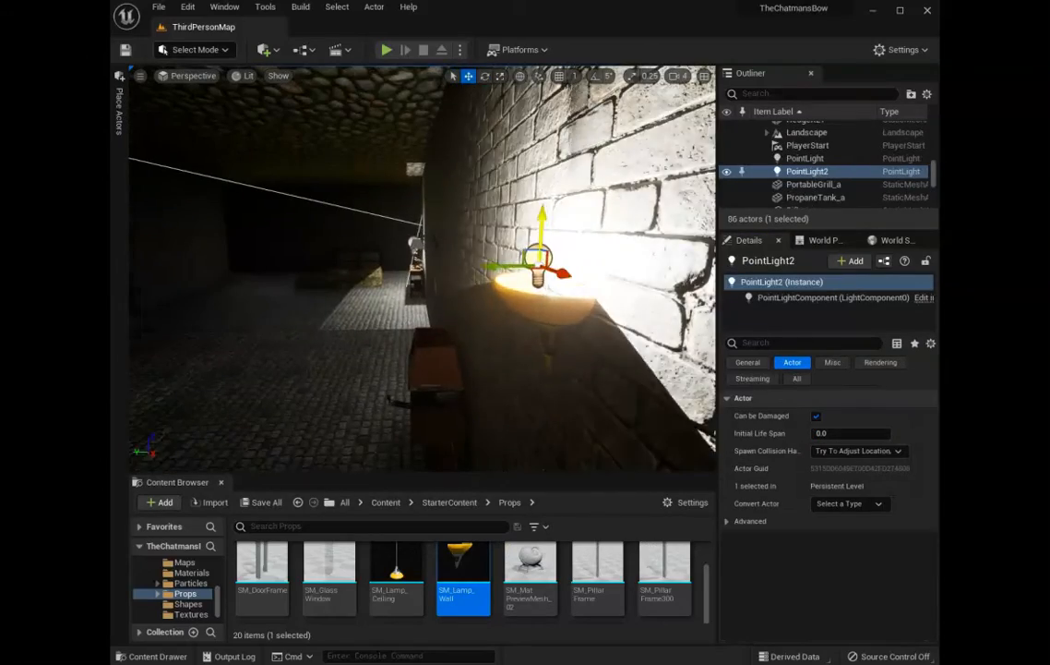
# Position the point light inside the wall lamp's bowl and scale it down to shrink its lit area
pyautogui.moveTo(542, 217); pyautogui.dragTo(543, 234)
pyautogui.moveTo(489, 281); pyautogui.dragTo(502, 280)
pyautogui.moveTo(501, 280); pyautogui.dragTo(631, 274, button='right')
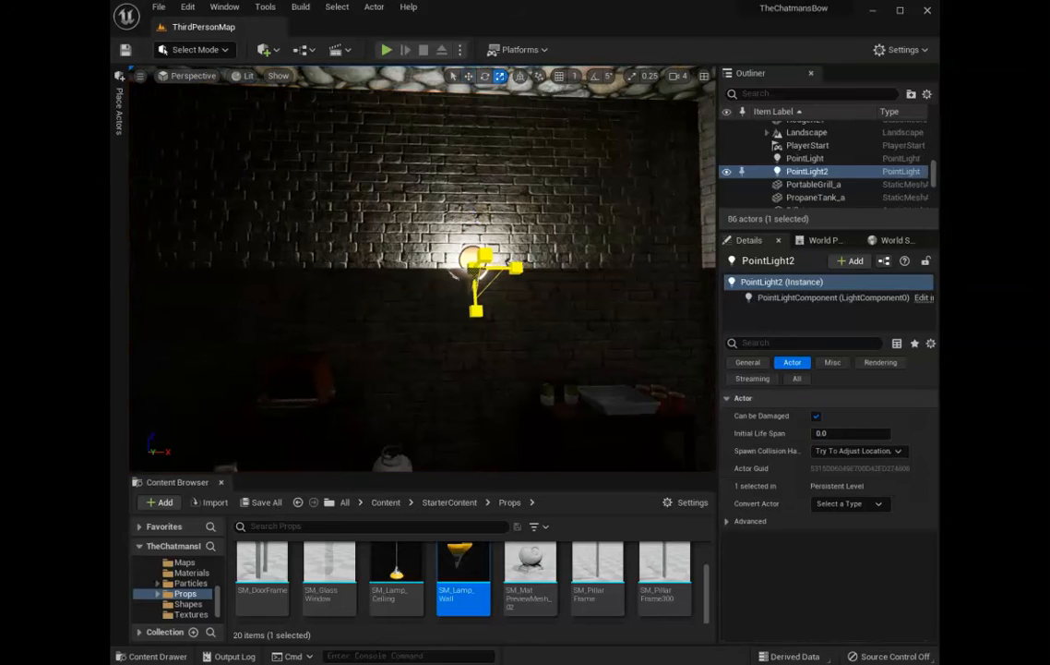
pyautogui.moveTo(475, 270); pyautogui.dragTo(443, 288)
pyautogui.moveTo(461, 277); pyautogui.dragTo(397, 249, button='right')
pyautogui.press('w')
pyautogui.moveTo(488, 231); pyautogui.dragTo(488, 247)
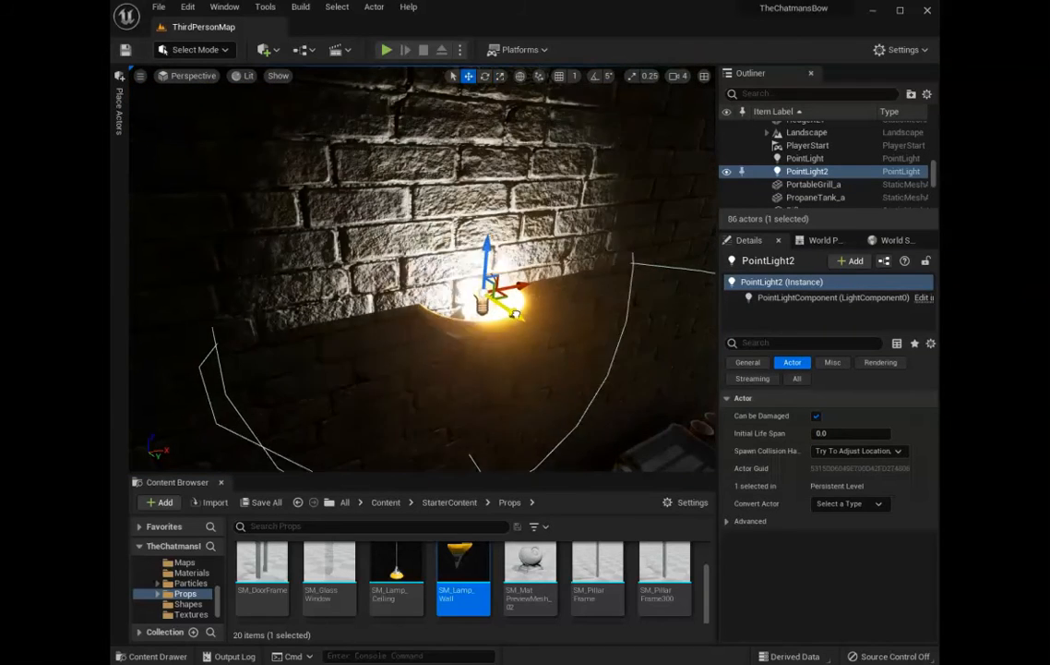
pyautogui.moveTo(499, 310); pyautogui.dragTo(512, 321)
# Delete the wall lamp from the brick wall, keeping the point light
pyautogui.moveTo(511, 321); pyautogui.dragTo(480, 346, button='right')
pyautogui.click(491, 314)
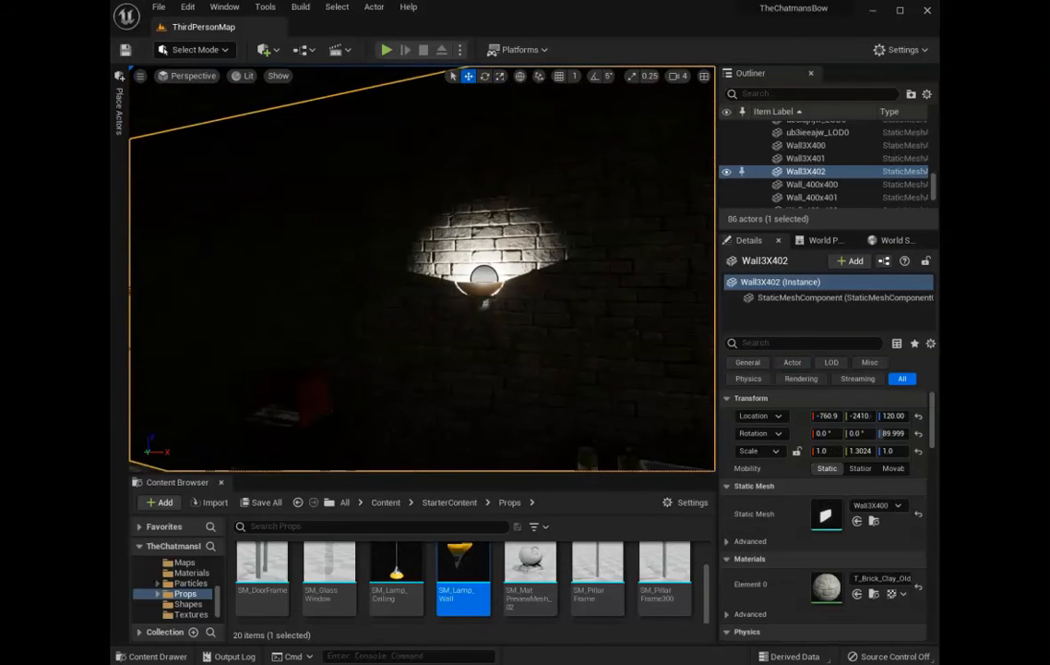
pyautogui.click(475, 293)
pyautogui.press('Delete')
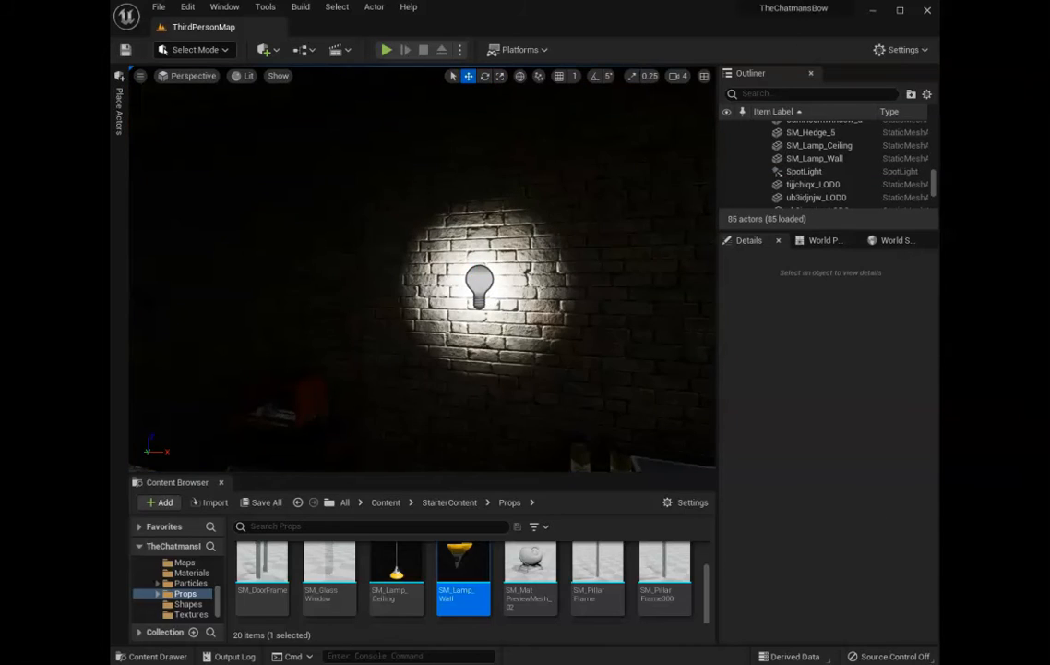
# Inspect the scaled-down point light and the surrounding room from several viewpoints
pyautogui.moveTo(474, 293); pyautogui.dragTo(433, 281, button='right')
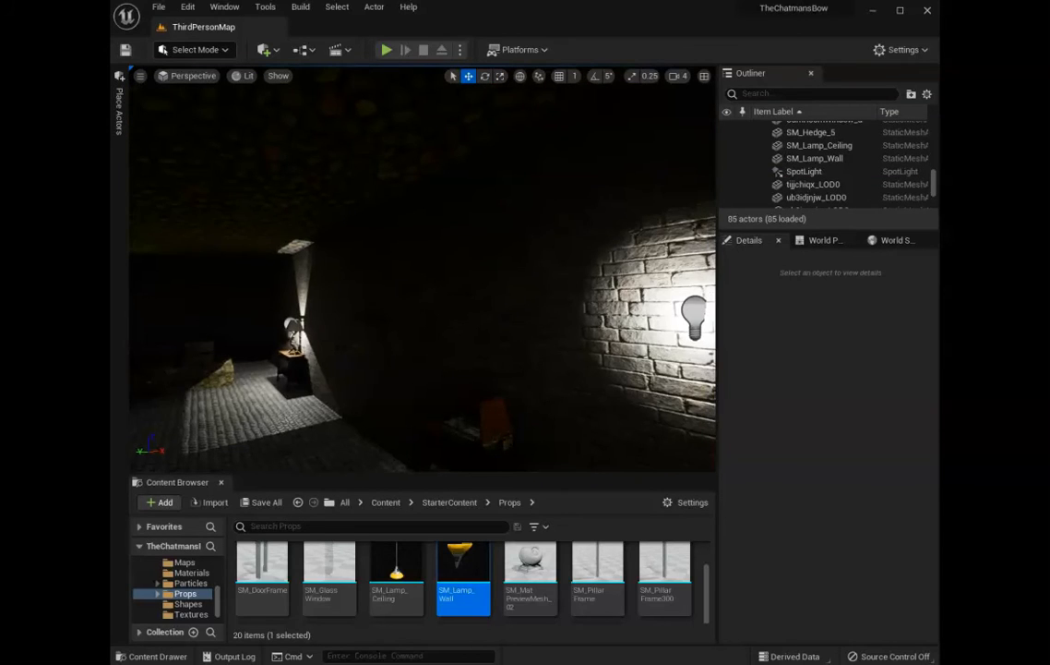
pyautogui.click(693, 316)
pyautogui.press('f')
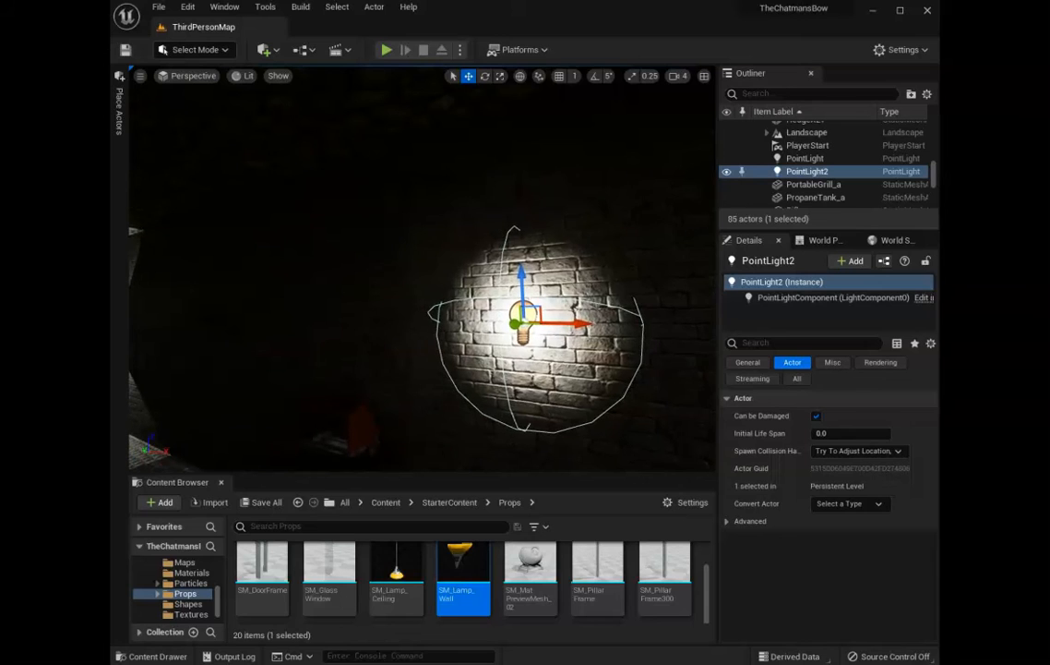
pyautogui.press('s')
pyautogui.moveTo(422, 267); pyautogui.dragTo(280, 305, button='right')
pyautogui.moveTo(372, 167); pyautogui.dragTo(284, 168, button='right')
pyautogui.press('w')
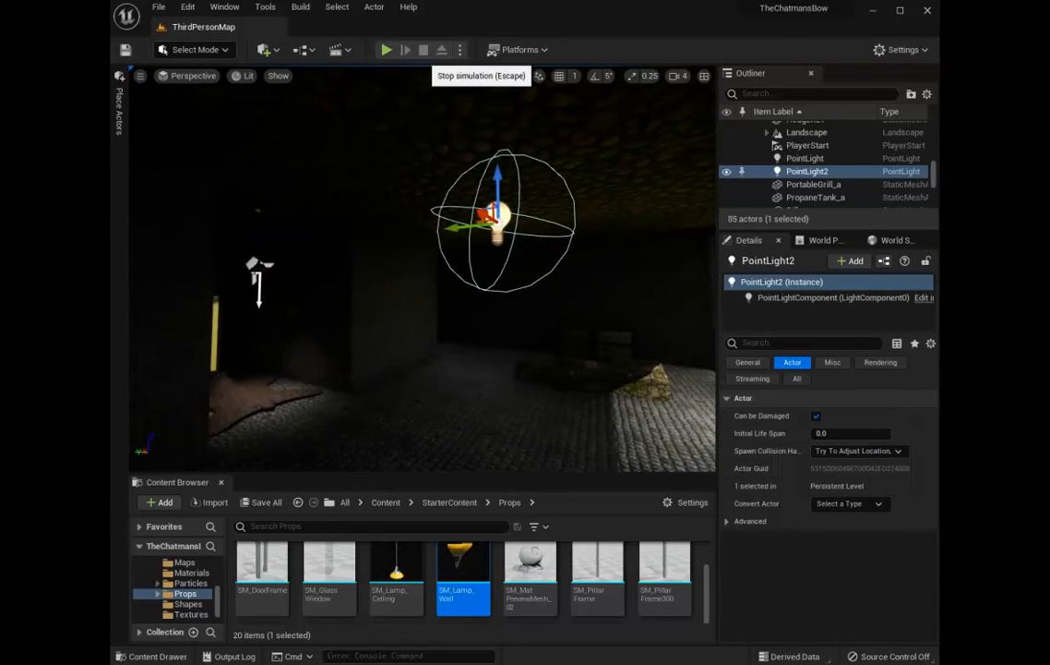
# Playtest the level by running the character through the doorway and the dark rooms, and stop the session
pyautogui.click(387, 51)
pyautogui.press('w')
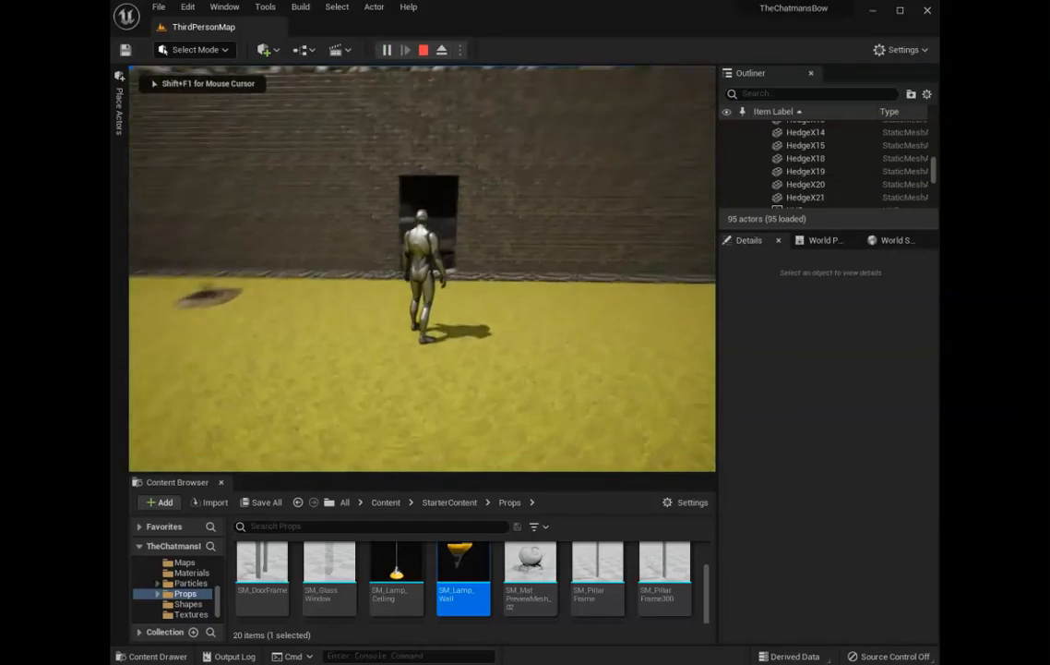
pyautogui.press('w')
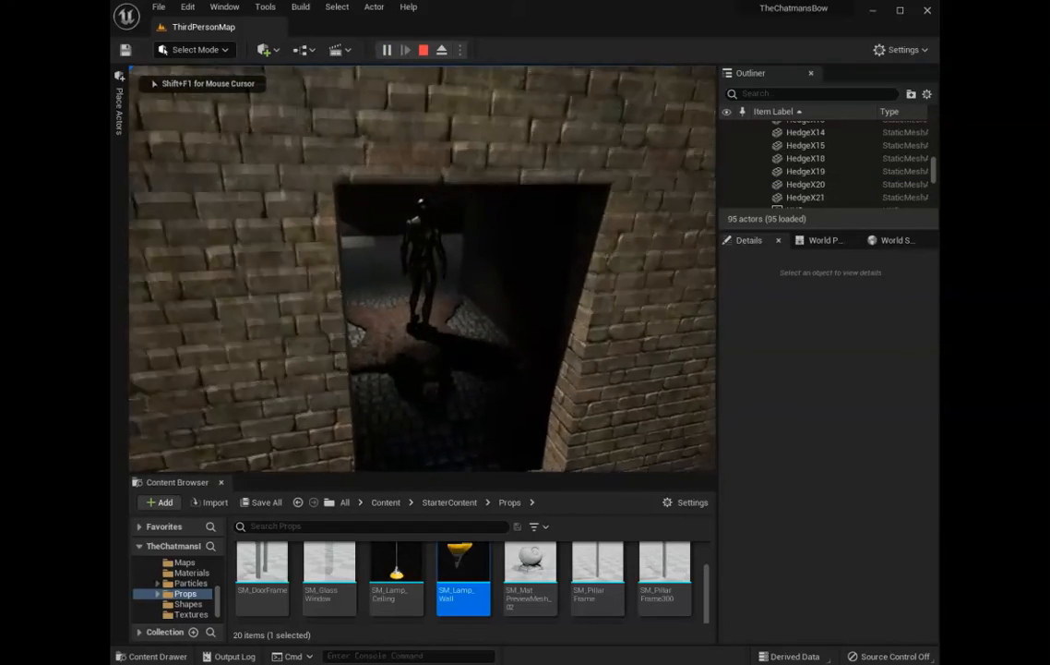
pyautogui.press('w')
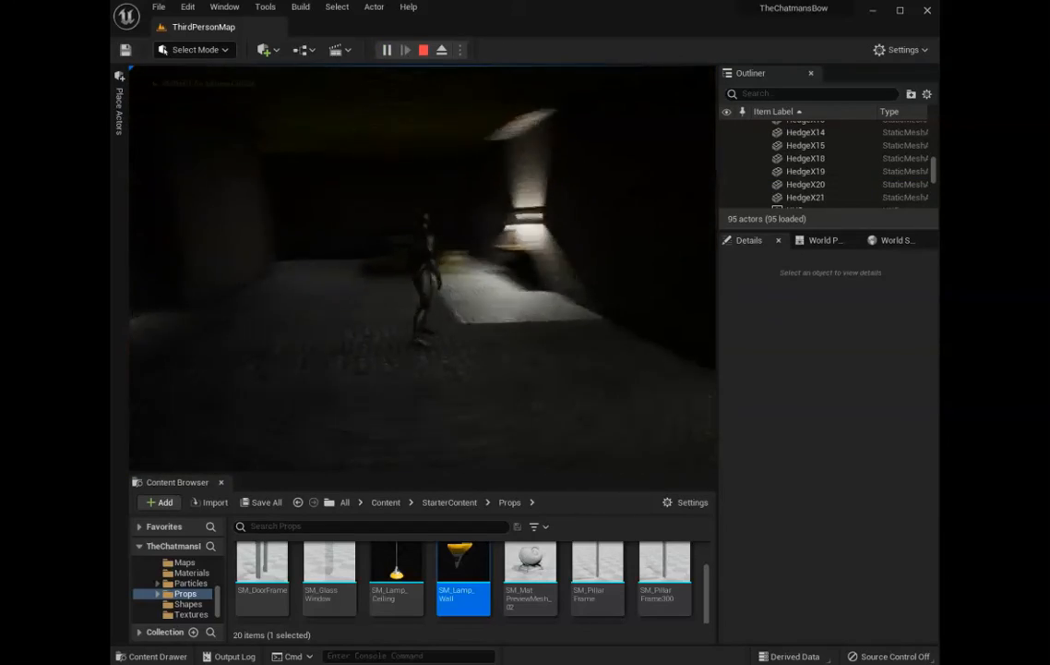
pyautogui.press('w')
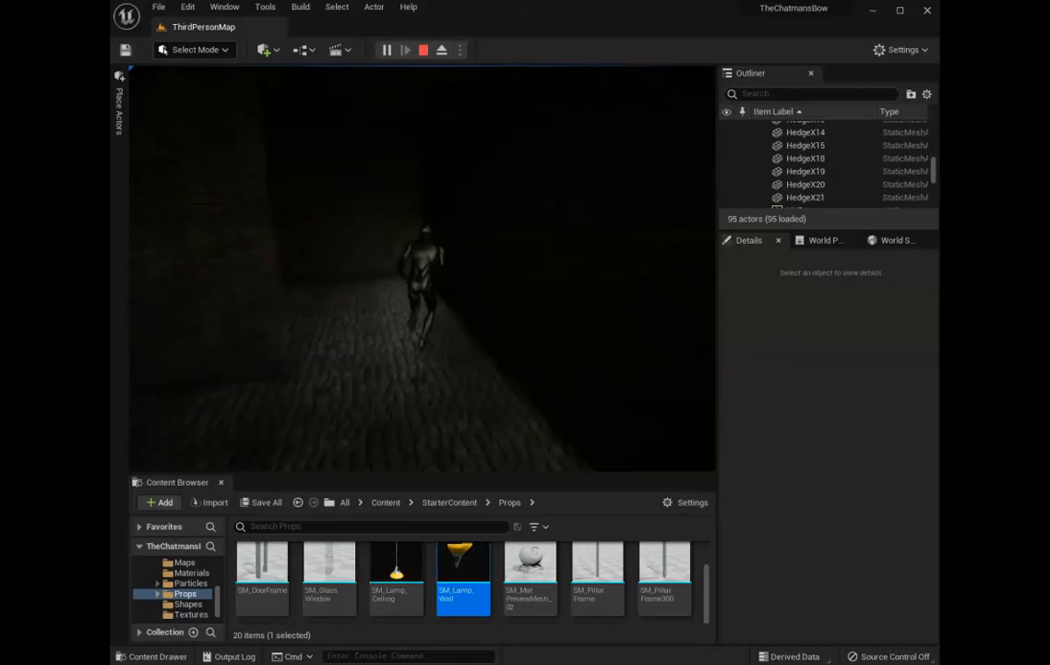
pyautogui.press('w')
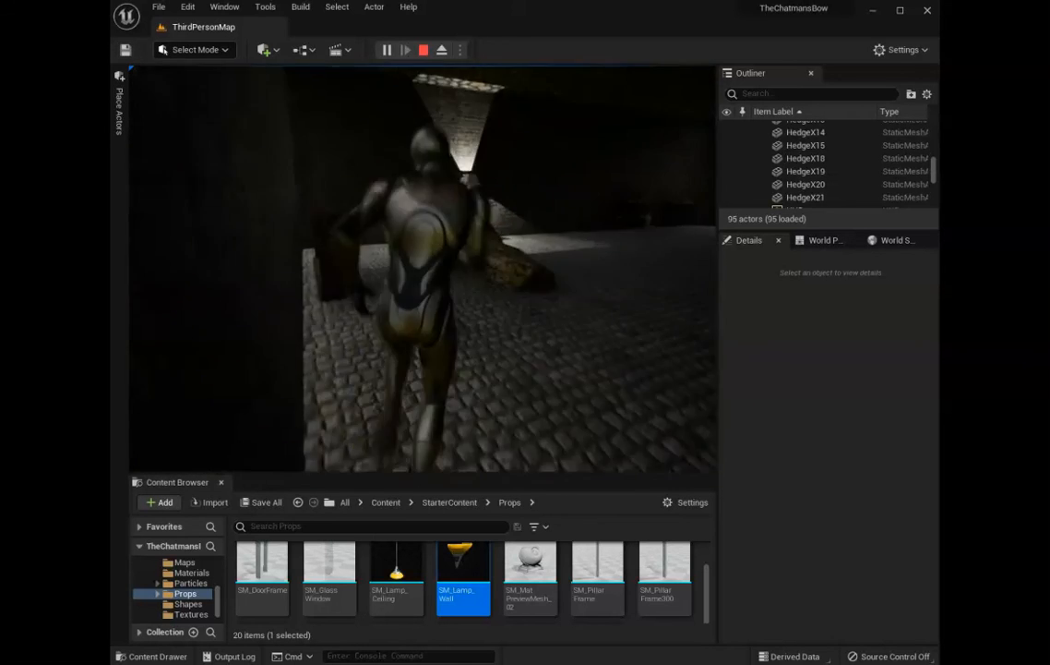
pyautogui.press('w')
pyautogui.press('w')
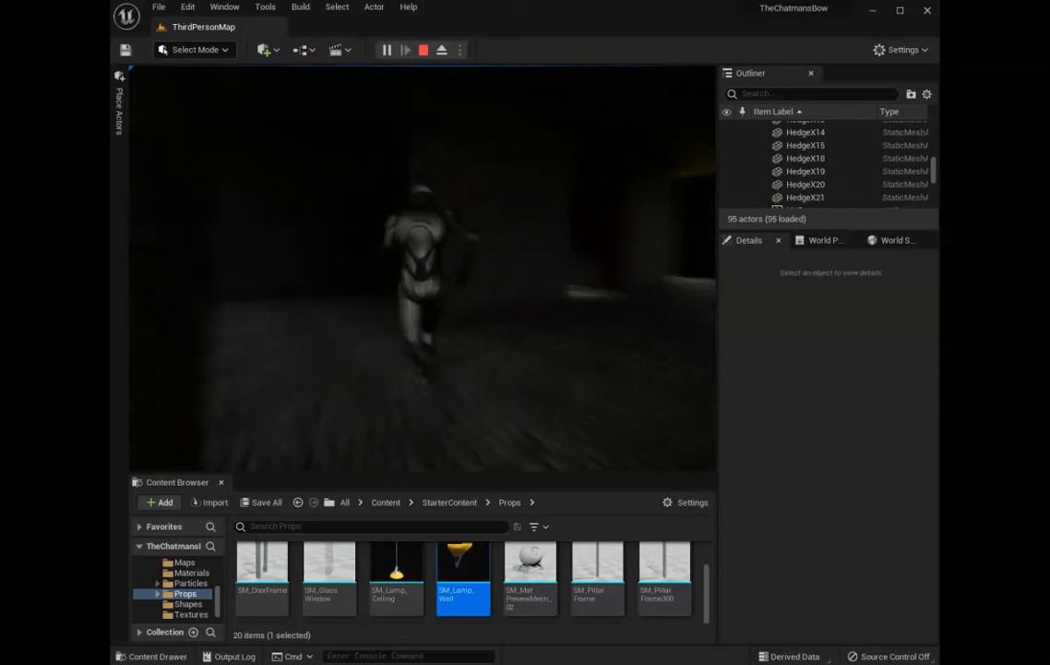
pyautogui.press('w')
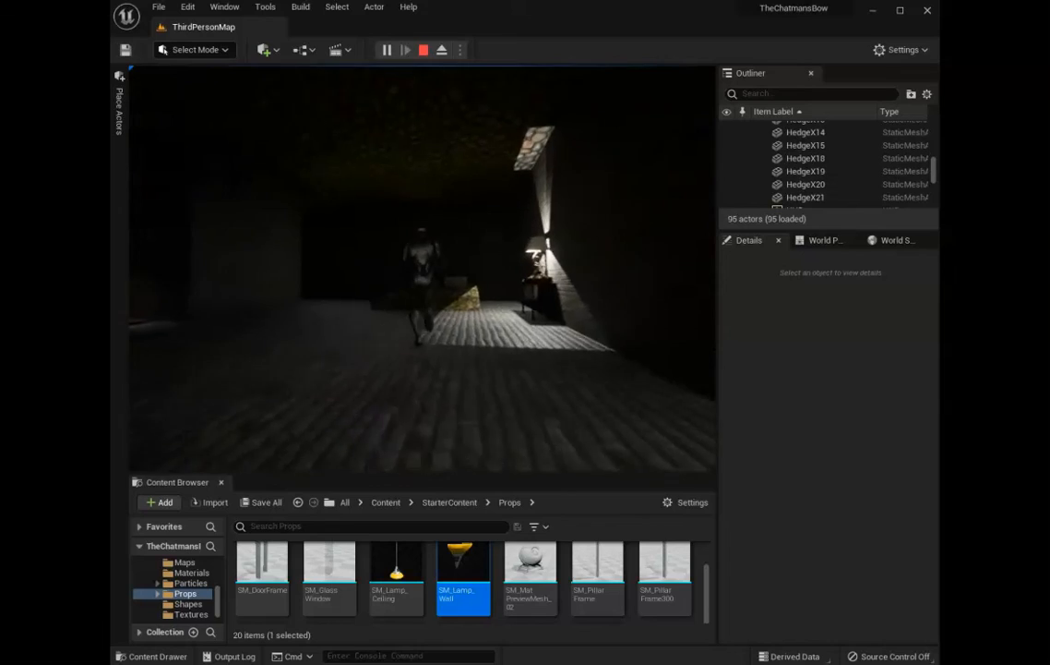
pyautogui.press('w')
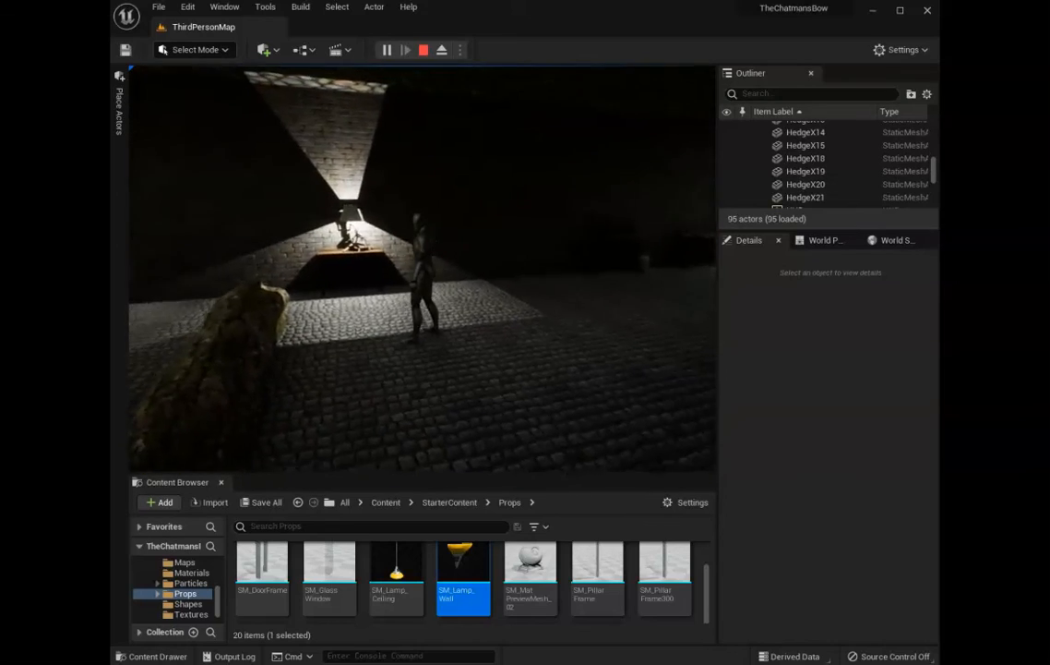
pyautogui.press('s')
pyautogui.press('Escape')
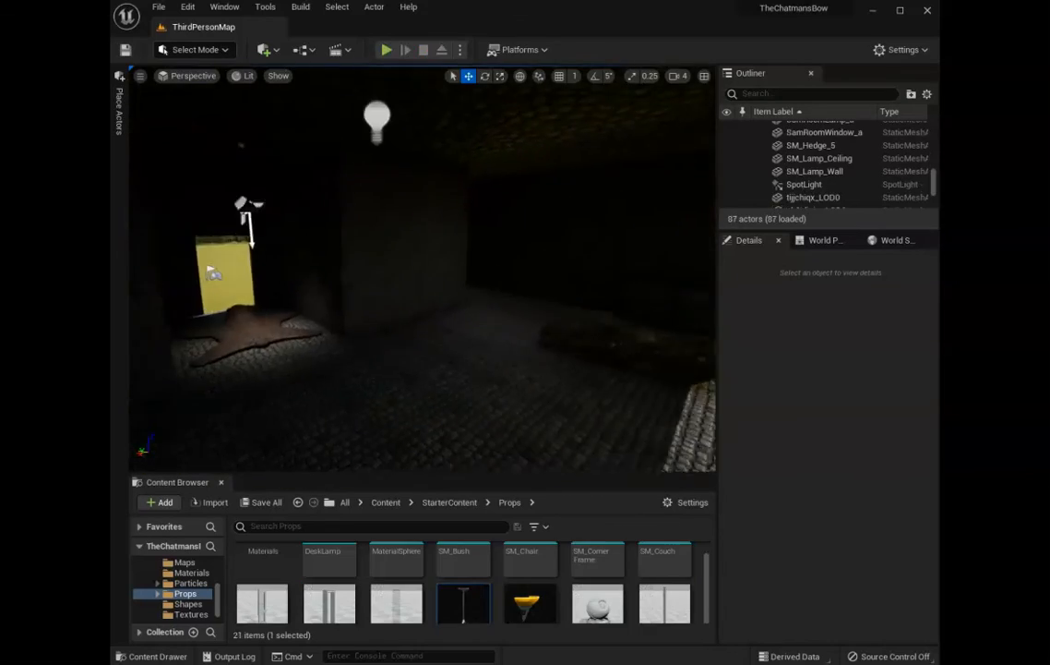
# Playtest the level again, running the character through the rooms and out of the entrance doorway to check the lighting
pyautogui.moveTo(423, 268); pyautogui.dragTo(337, 189, button='right')
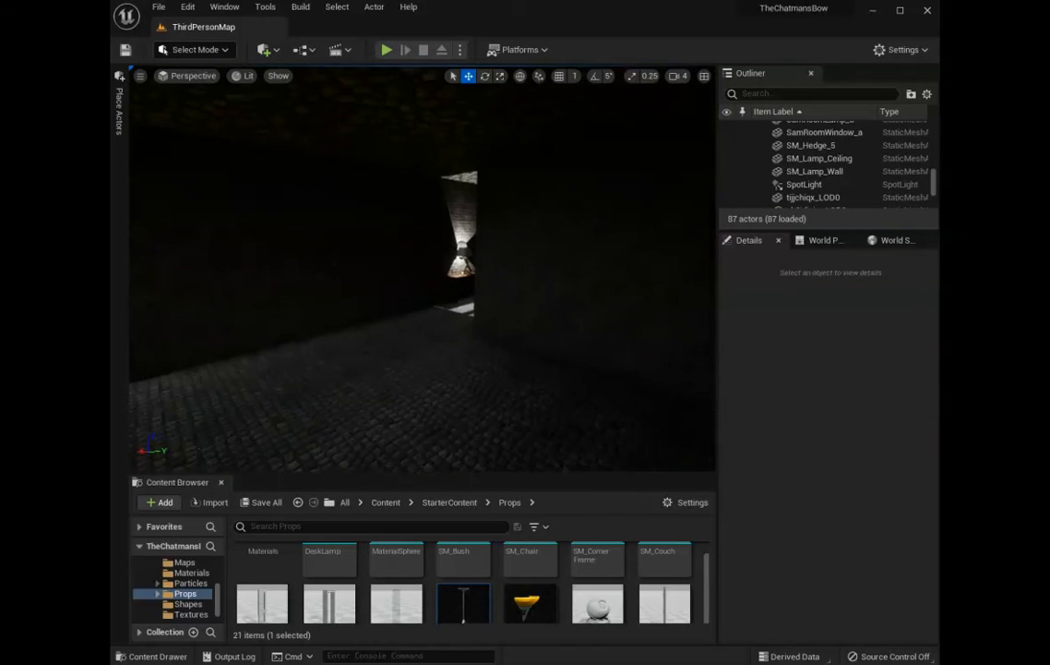
pyautogui.click(387, 50)
pyautogui.click(423, 268)
pyautogui.press('w')
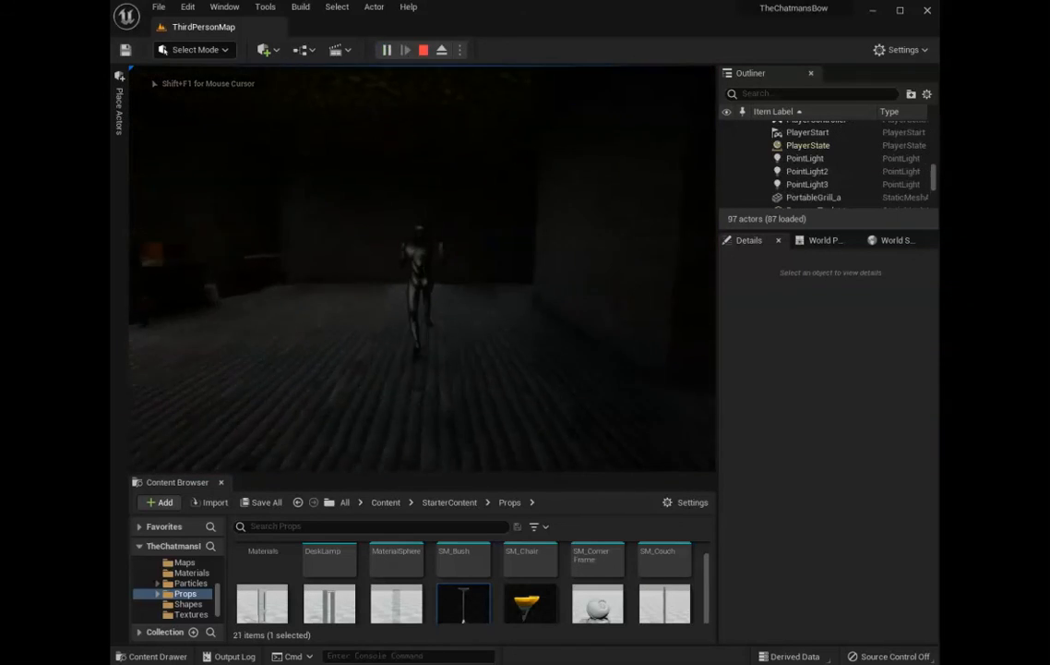
pyautogui.press('w')
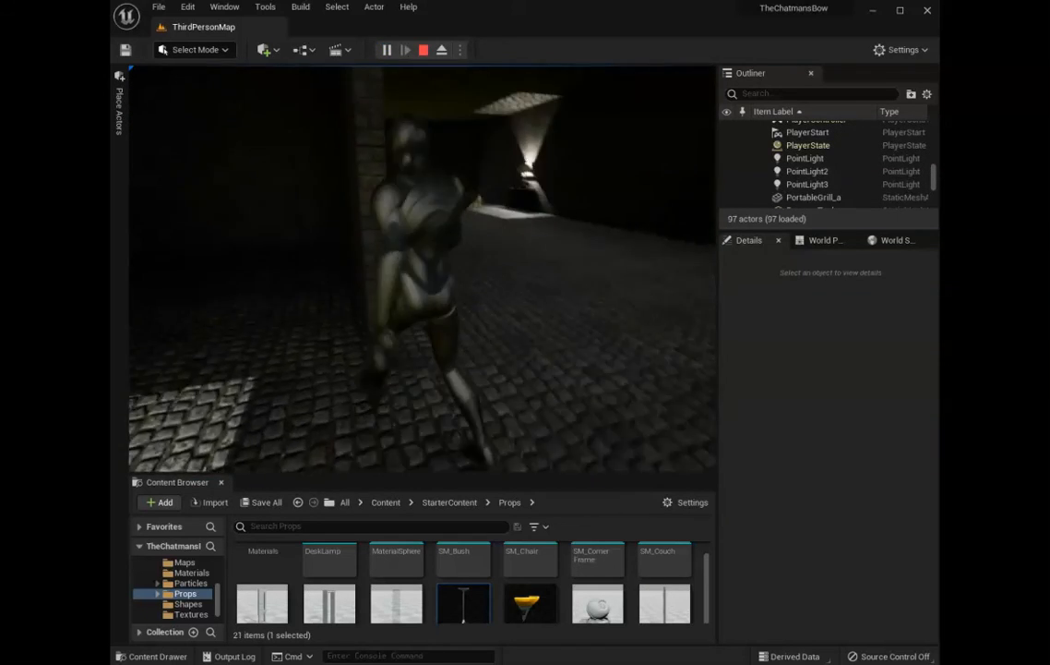
pyautogui.press('w')
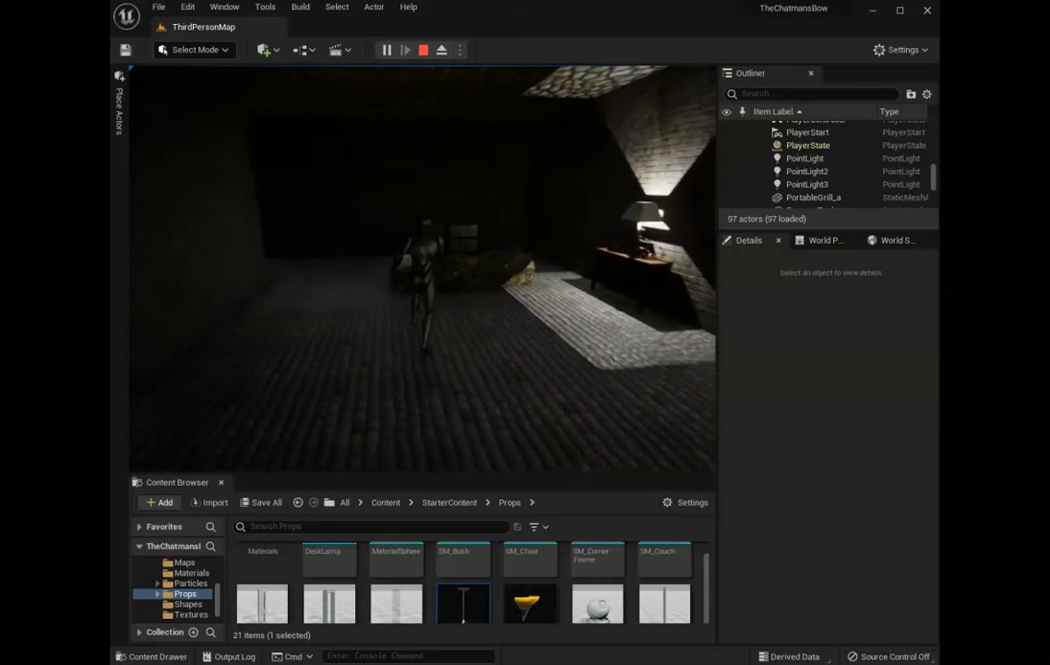
pyautogui.press('w')
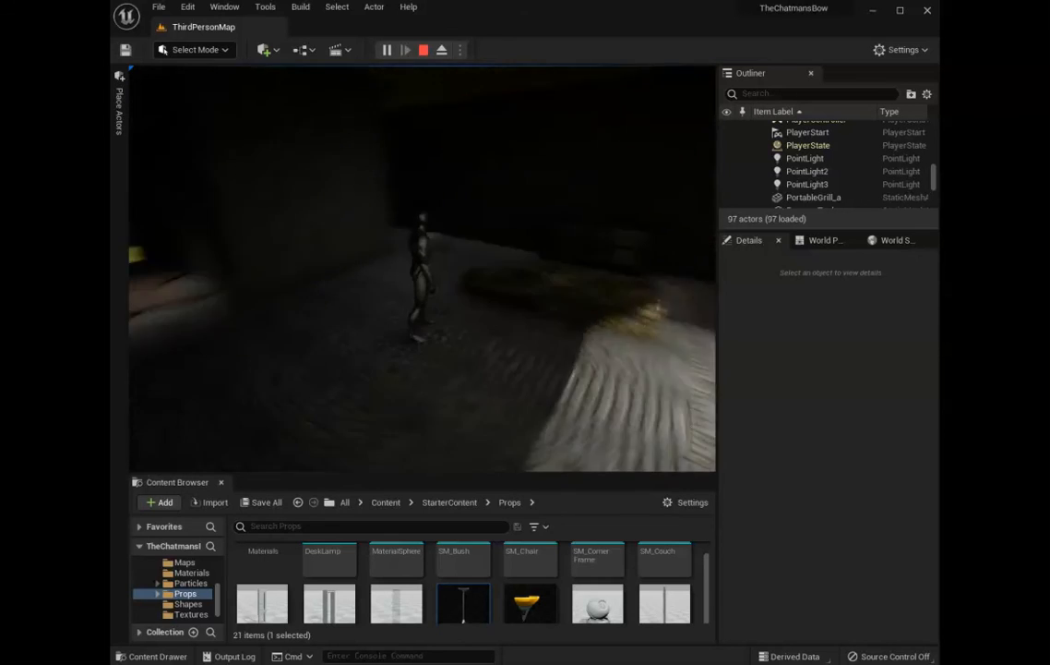
pyautogui.press('w')
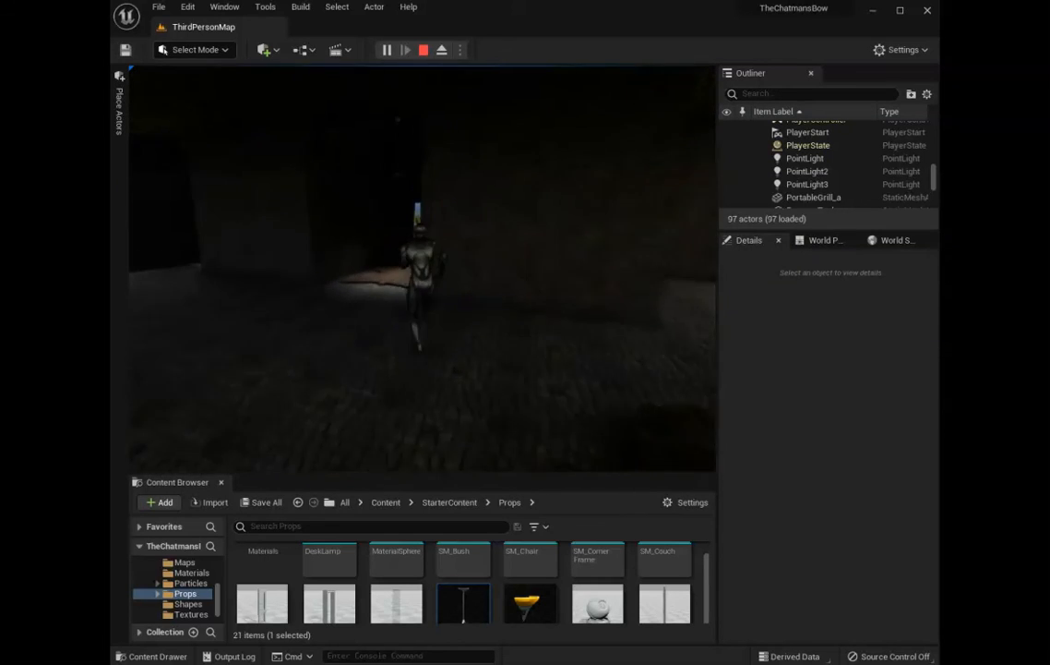
pyautogui.press('w')
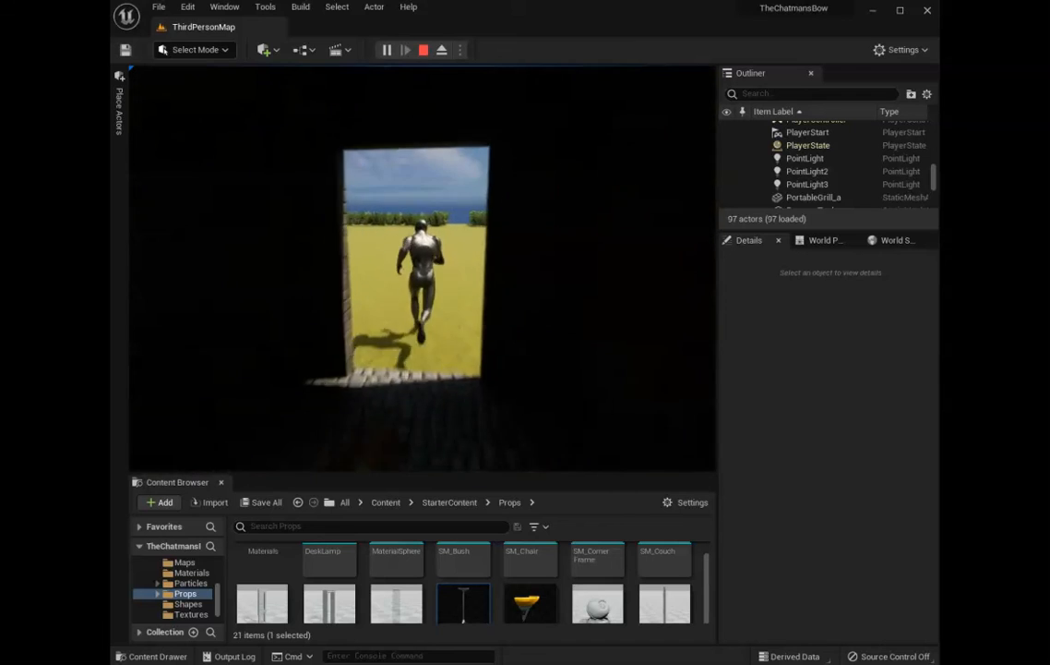